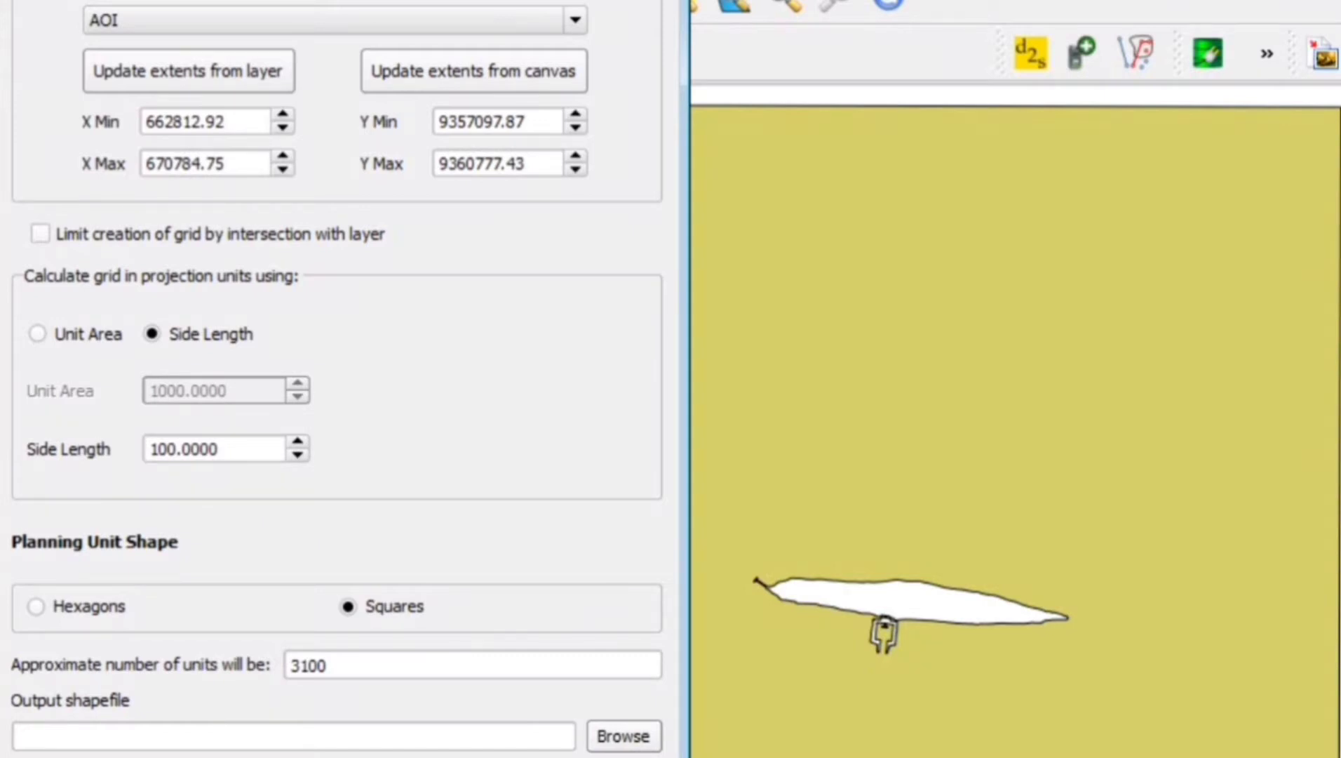
# Create a TIDUNG folder inside PRAKTIKUM and open it as the output shapefile location
pyautogui.click(623, 735)
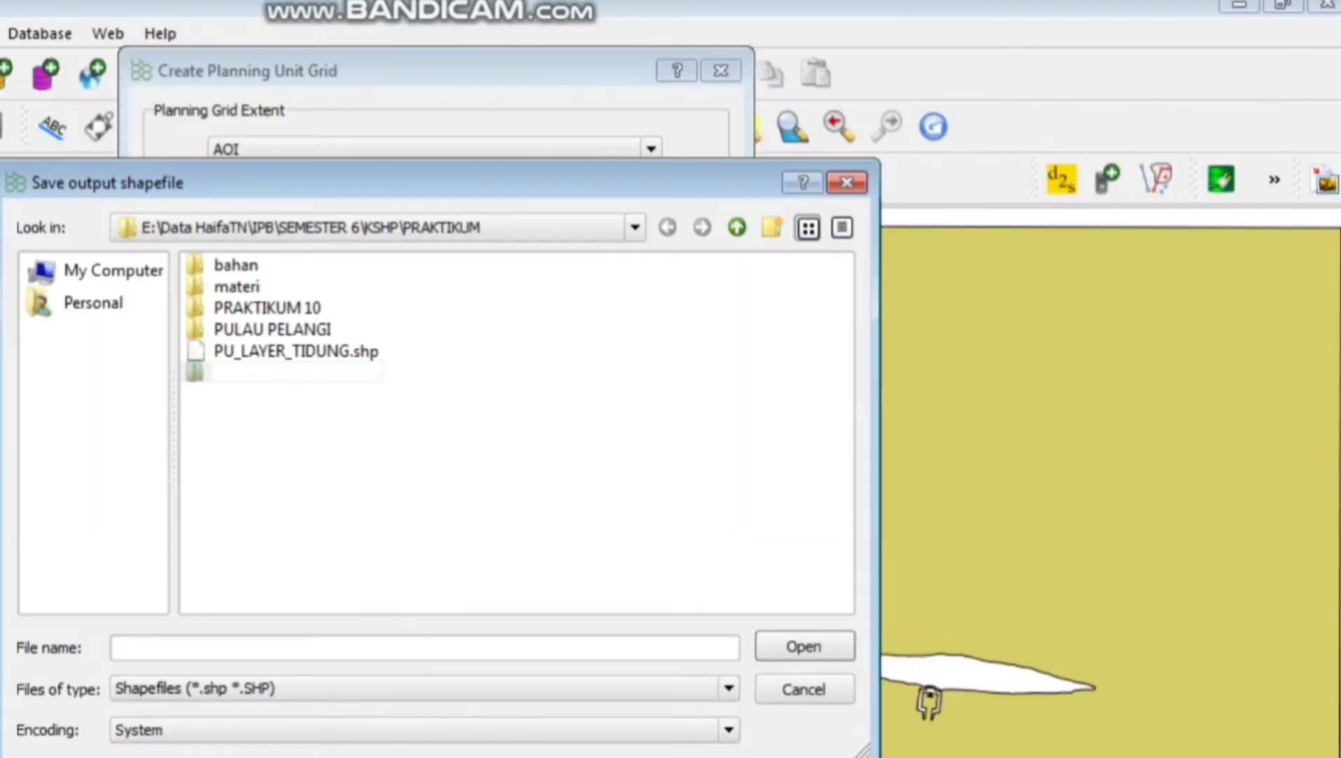
pyautogui.write('TIDUNG')
pyautogui.press('Return')
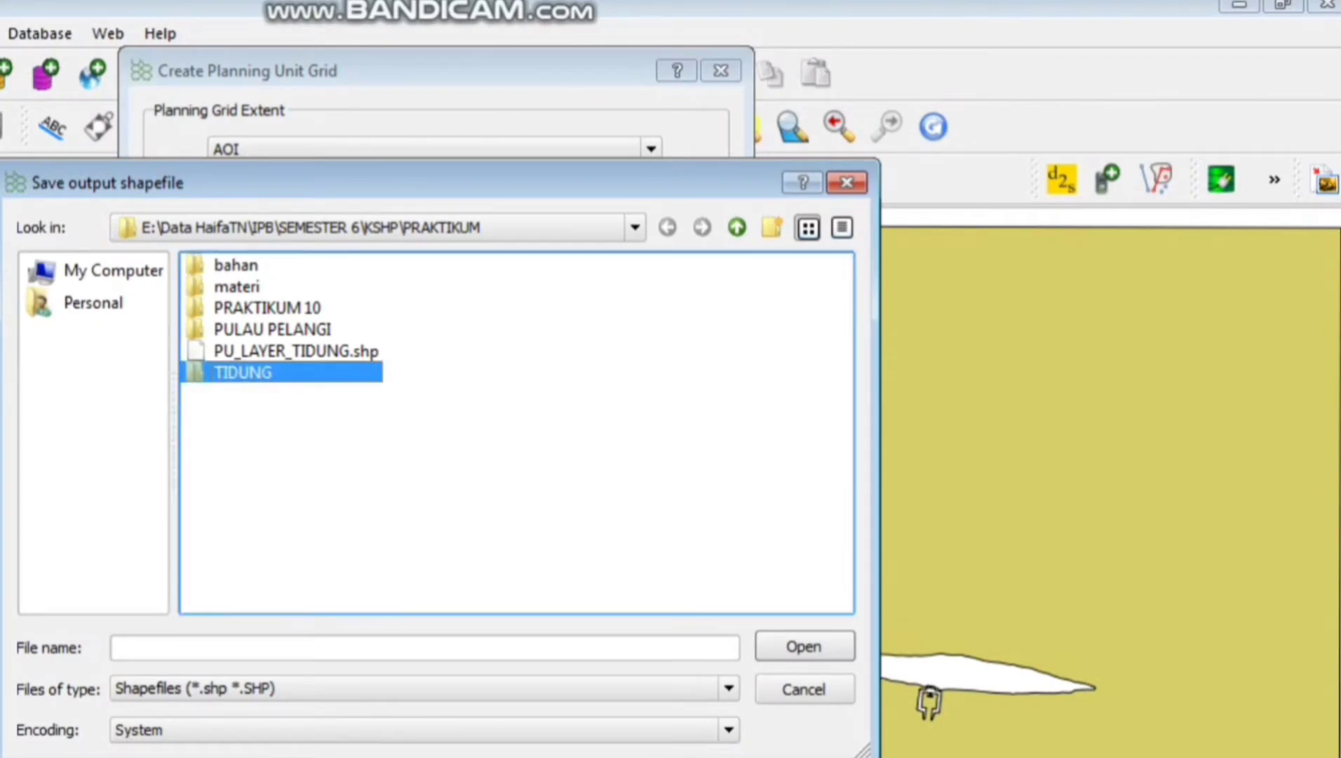
pyautogui.press('Return')
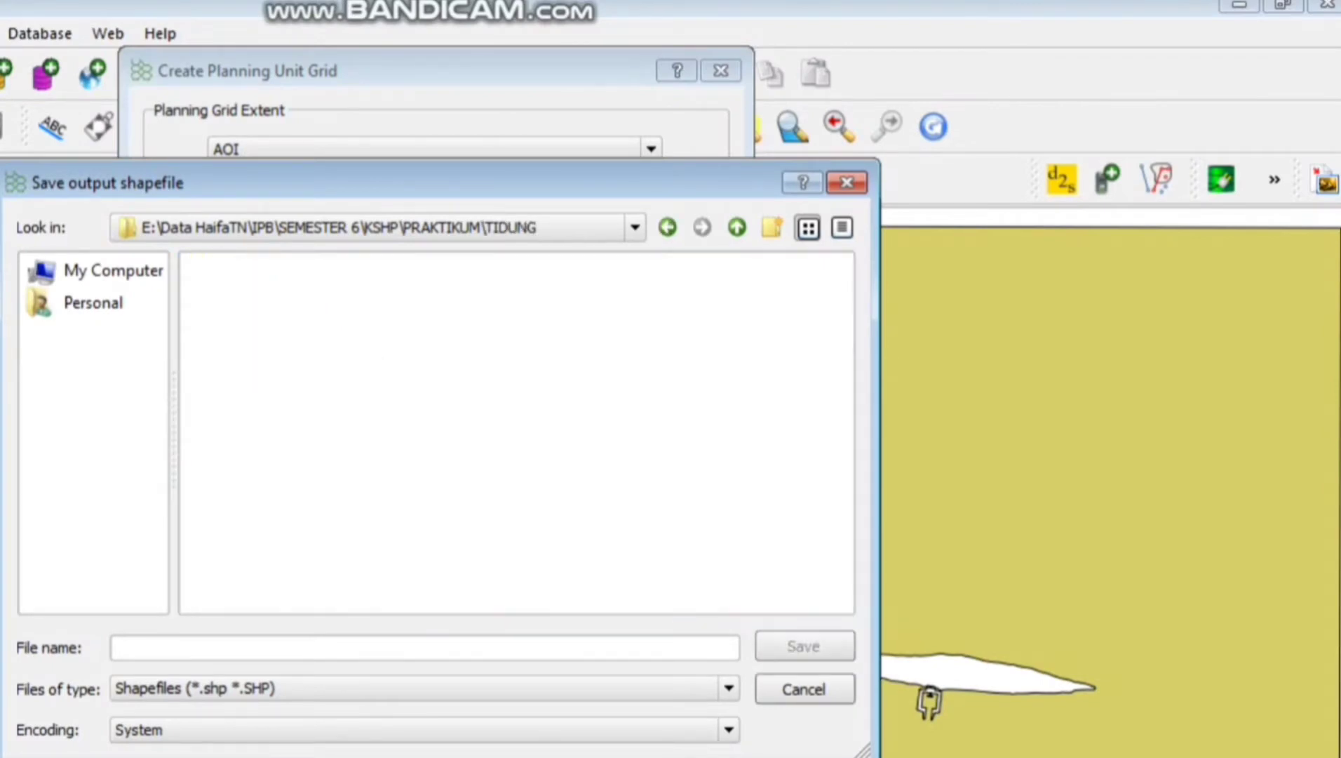
# Name the output shapefile PU_LAYER_TIDUNGGG and create the square planning unit grid
pyautogui.press('Tab')
pyautogui.write('PU')
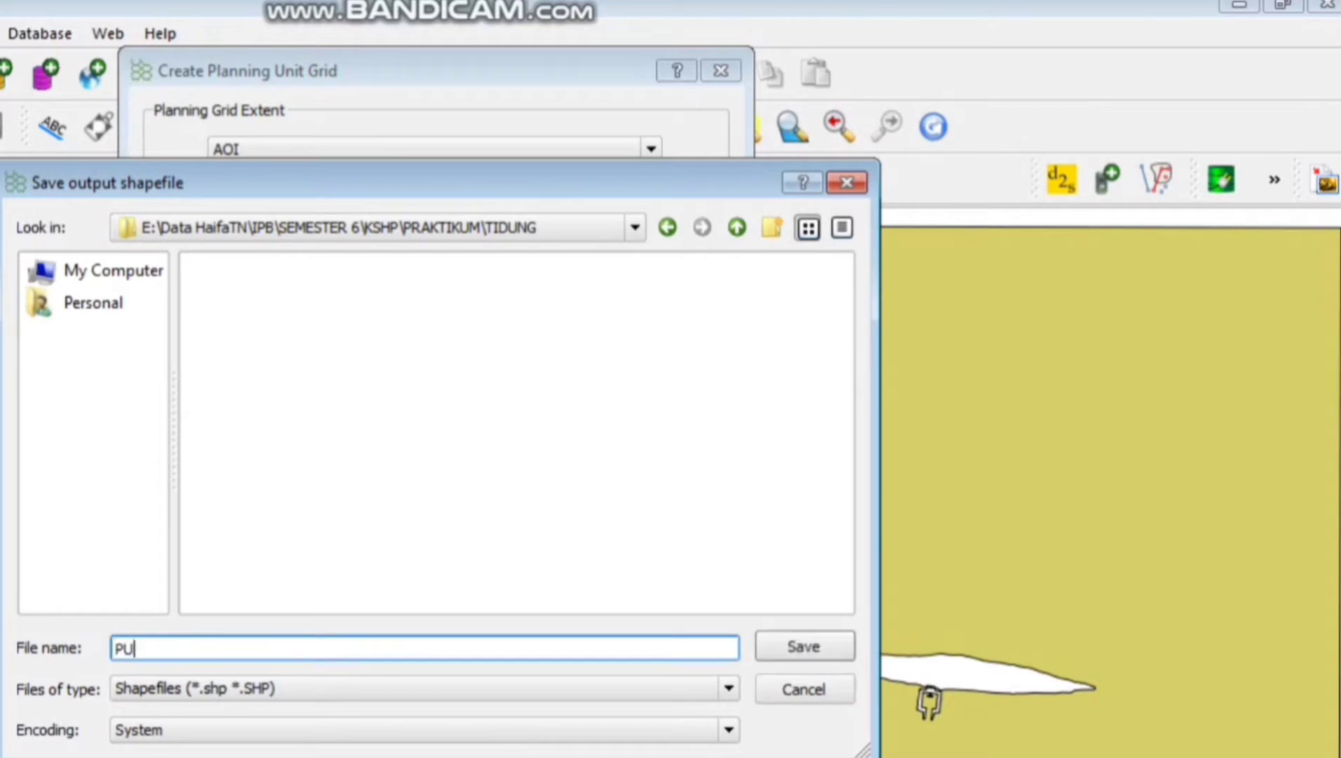
pyautogui.write('_LAYER_TIDUNGGG')
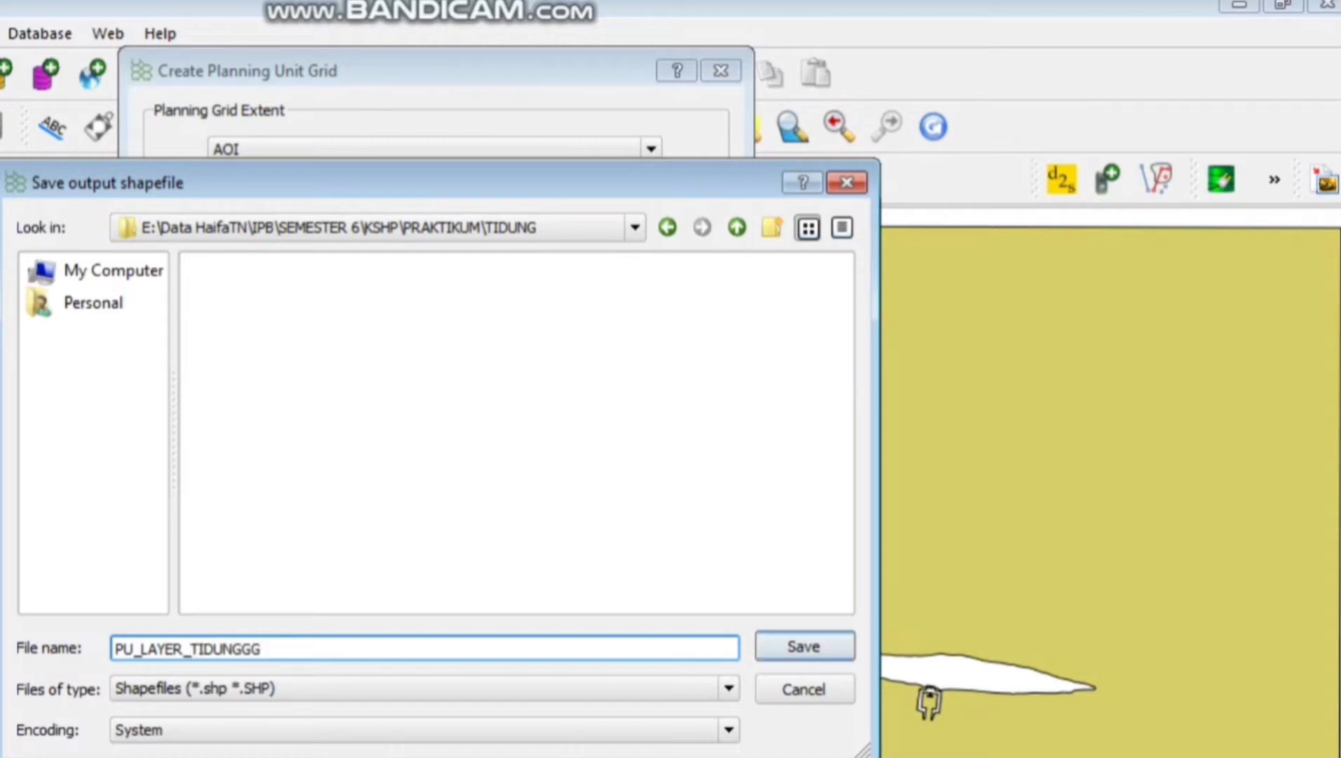
pyautogui.press('Return')
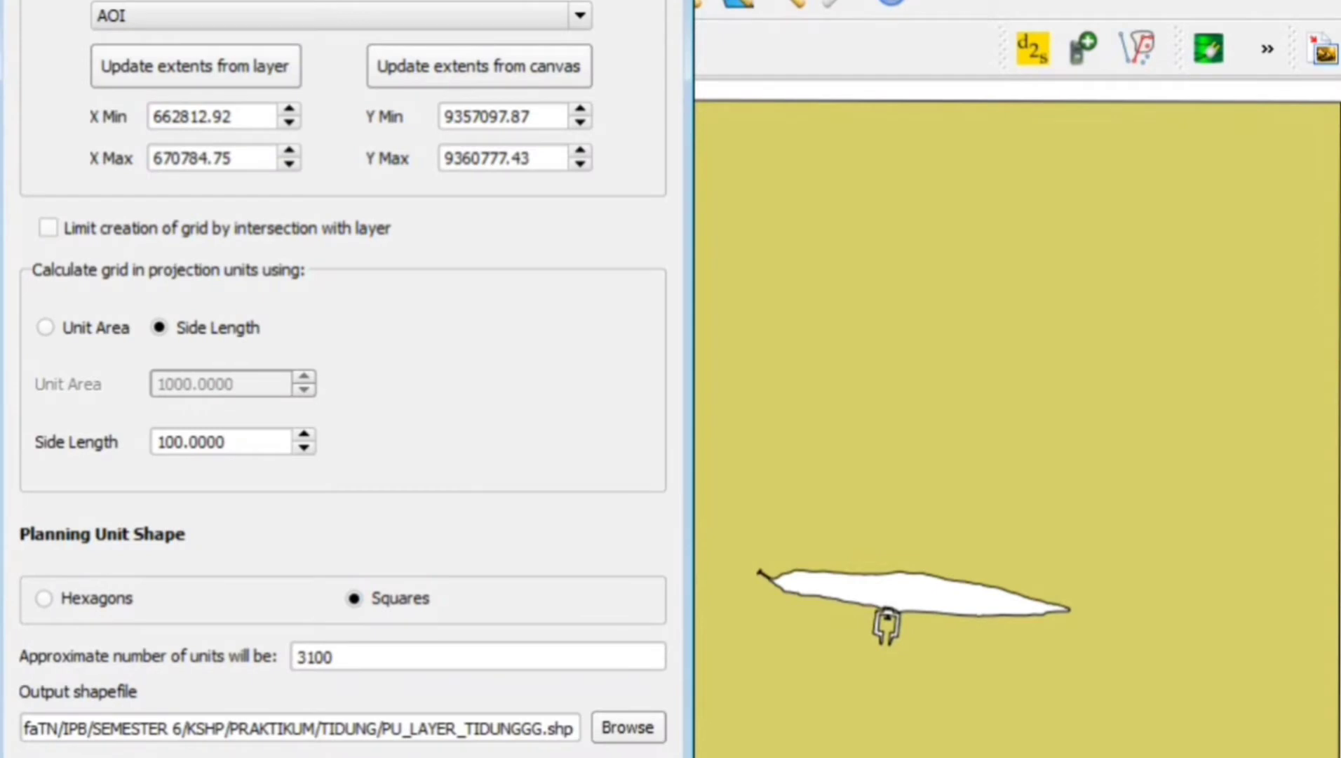
pyautogui.press('Return')
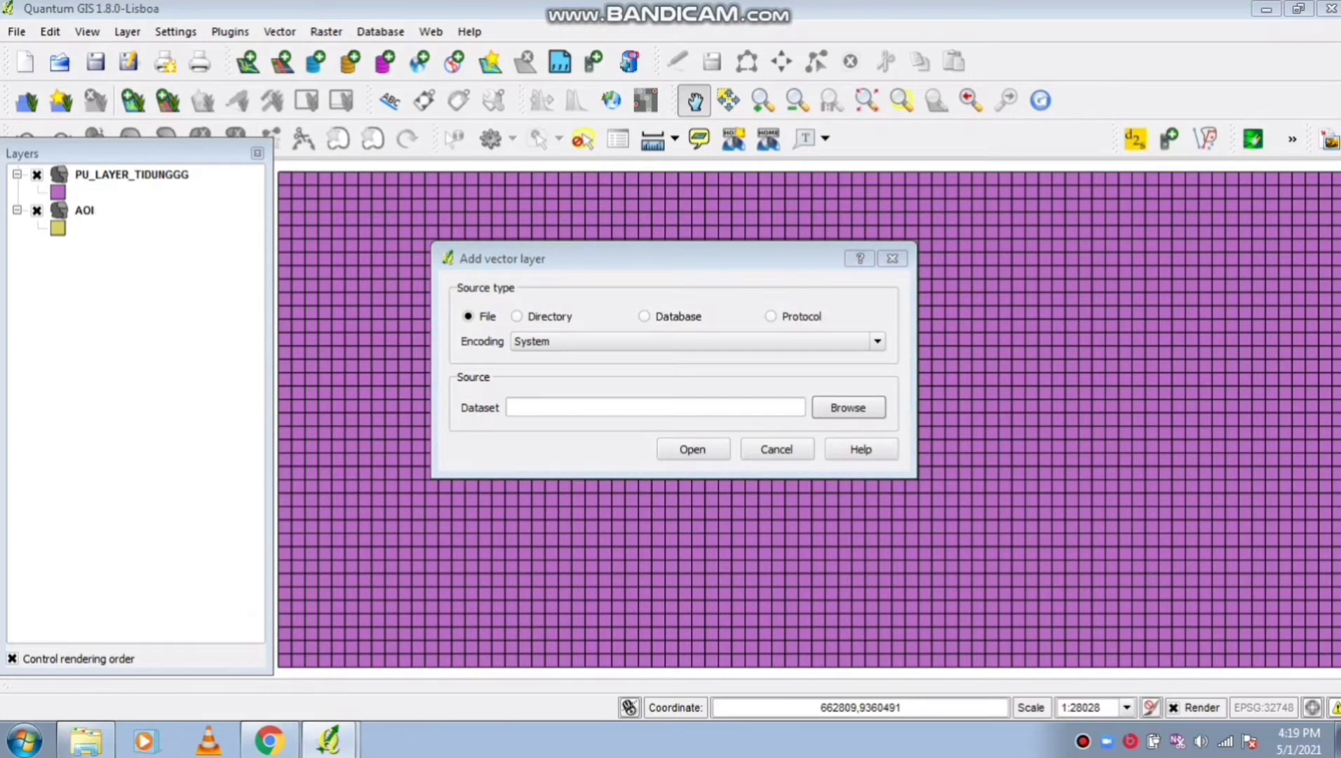
# Add the shapefiles from Budidaya_Laut to Terumbu_Karang in the Bahan Praktek Marxan folder as vector layers
pyautogui.press('Return')
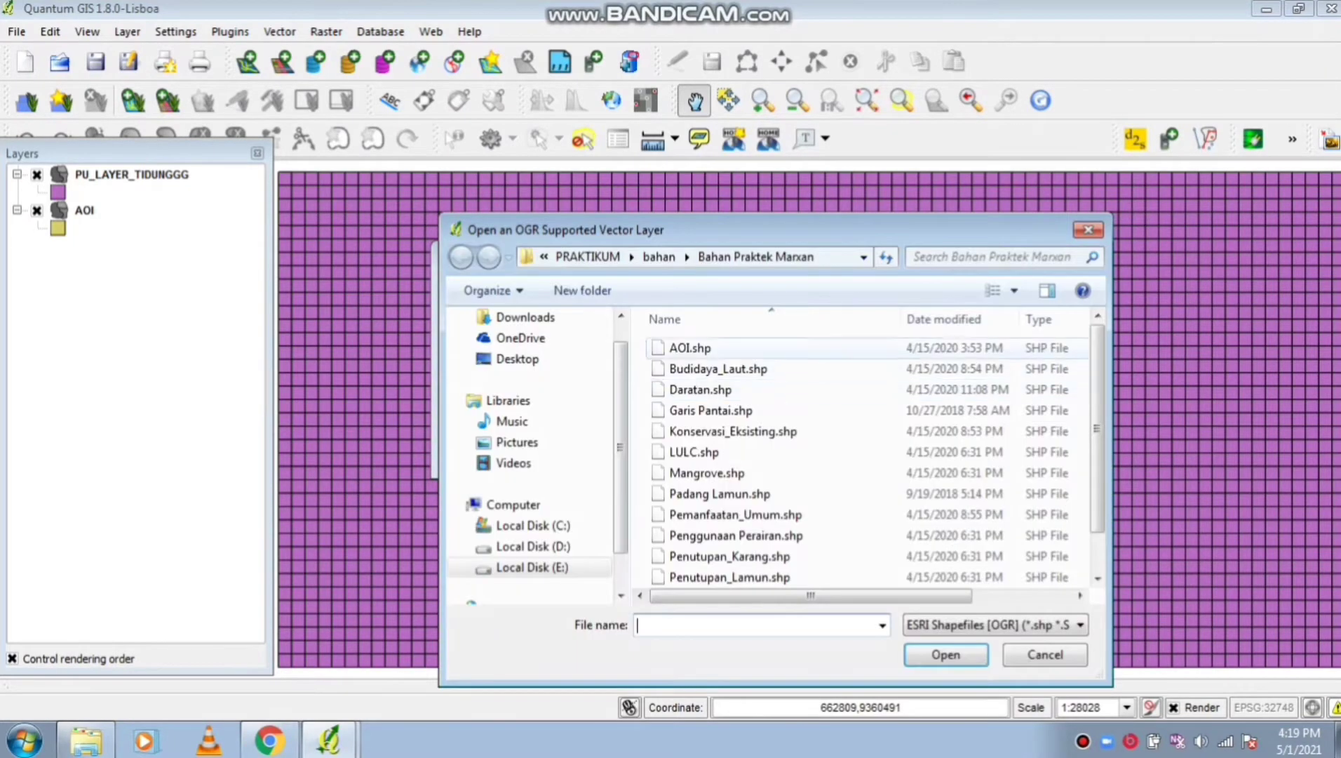
pyautogui.moveTo(646, 362); pyautogui.dragTo(727, 587)
pyautogui.click(946, 654)
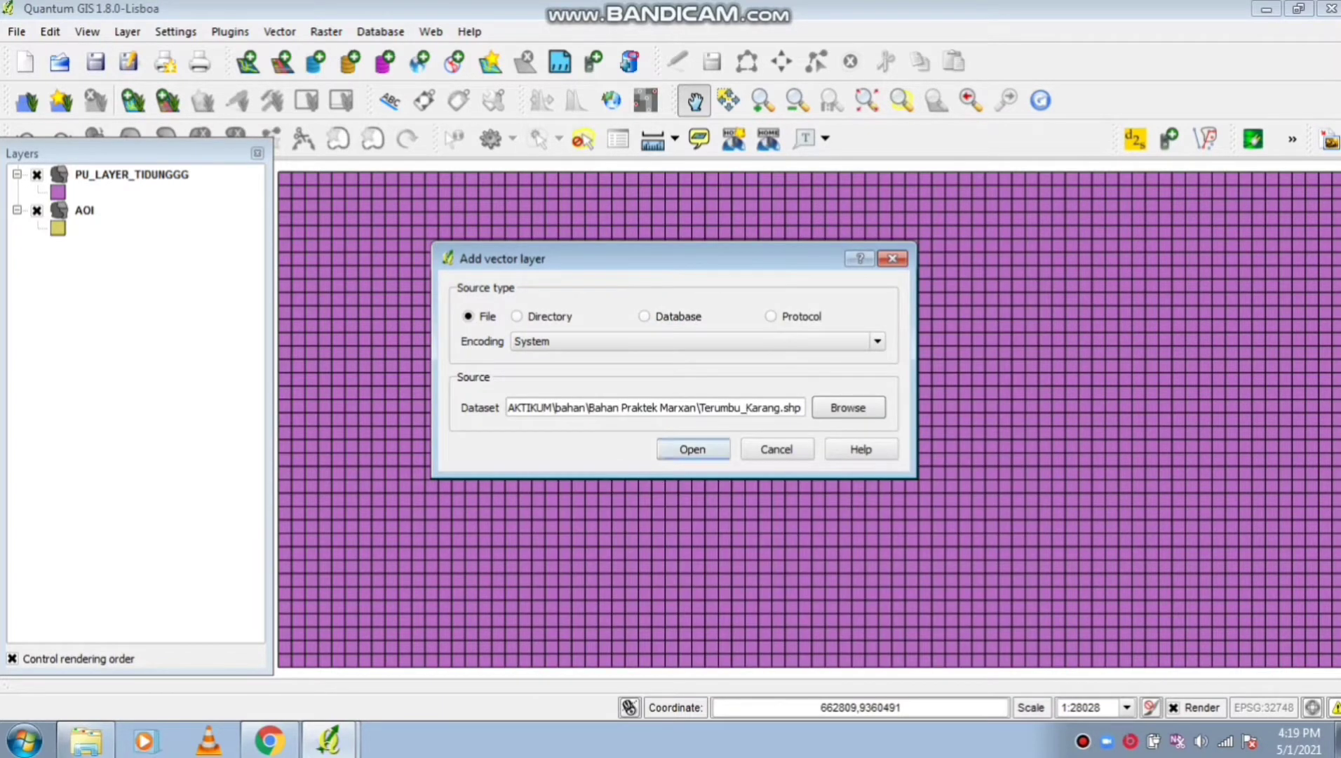
pyautogui.click(693, 449)
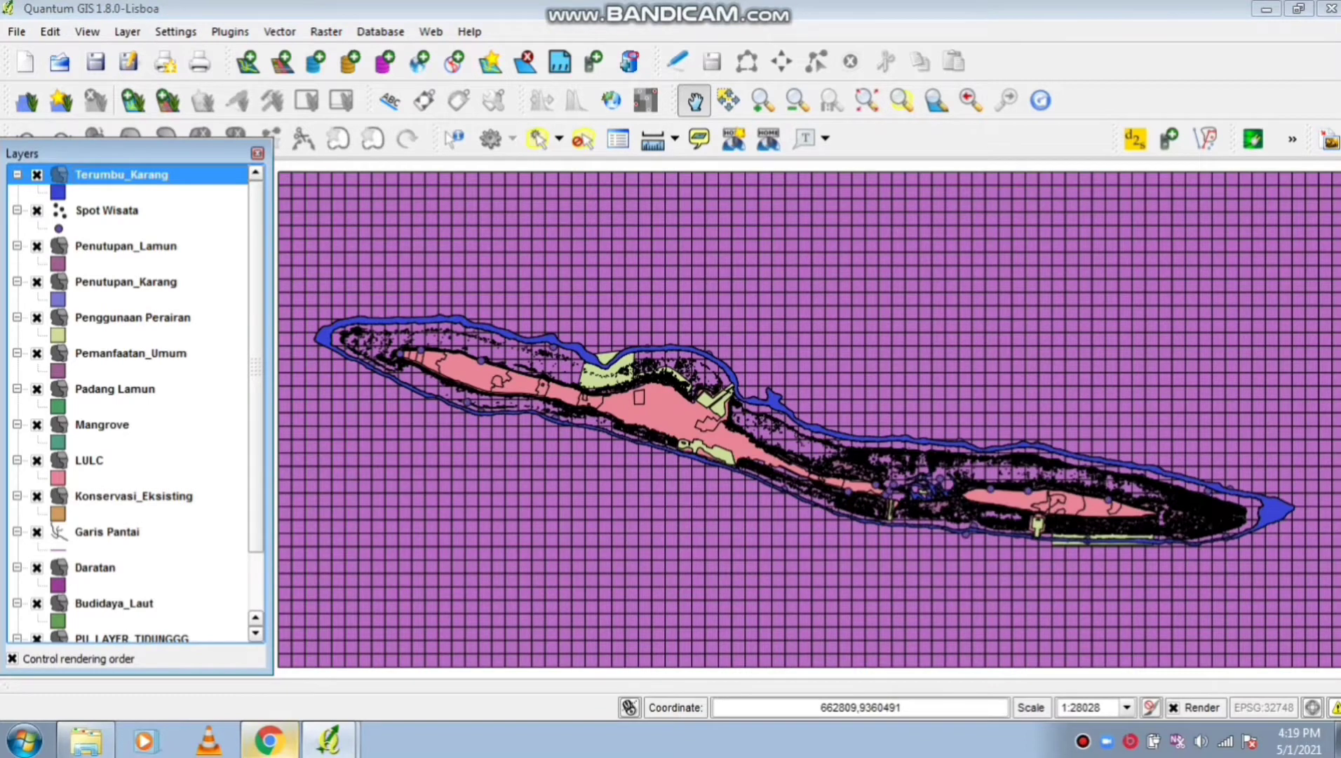
# Hide all layers except Penutupan_Lamun, Penutupan_Karang, Mangrove, PU_LAYER_TIDUNGGG and AOI
pyautogui.click(95, 567)
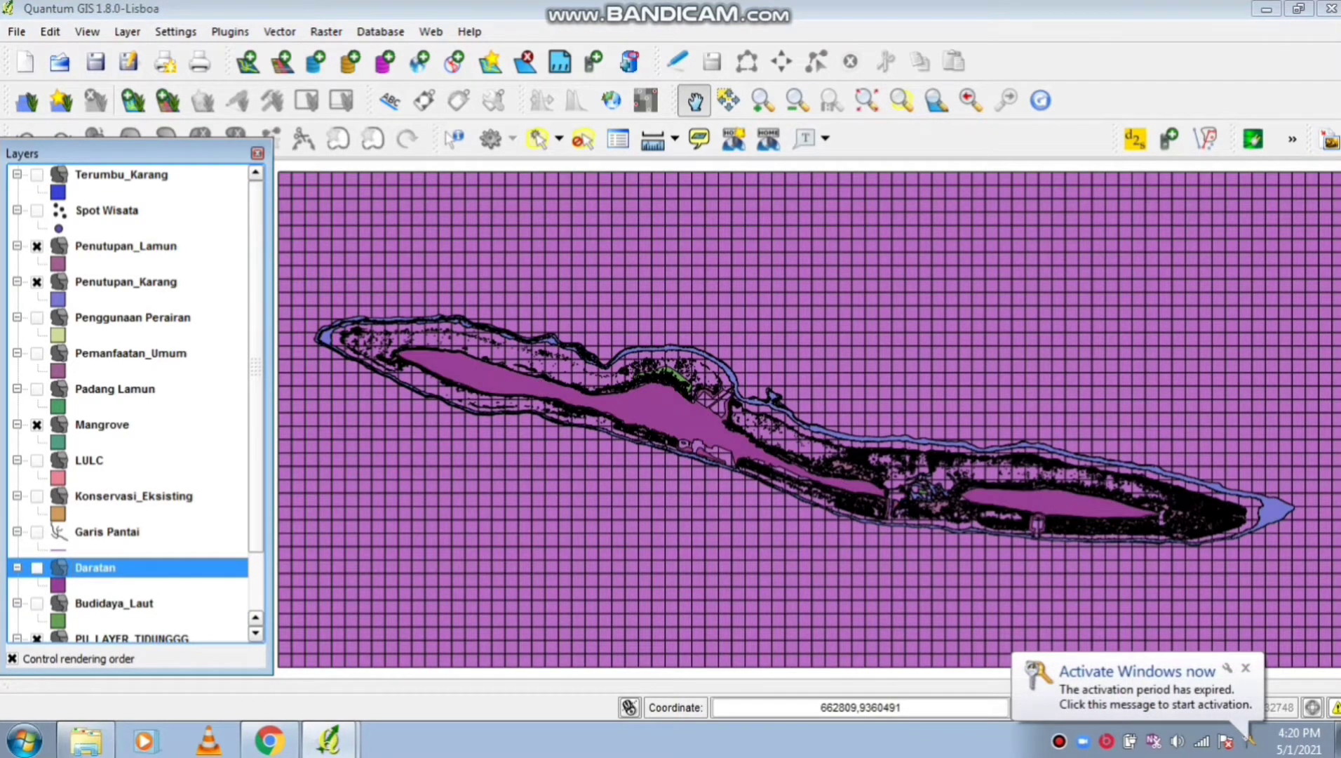
pyautogui.scroll(-1, 127, 403)
pyautogui.scroll(1, 128, 403)
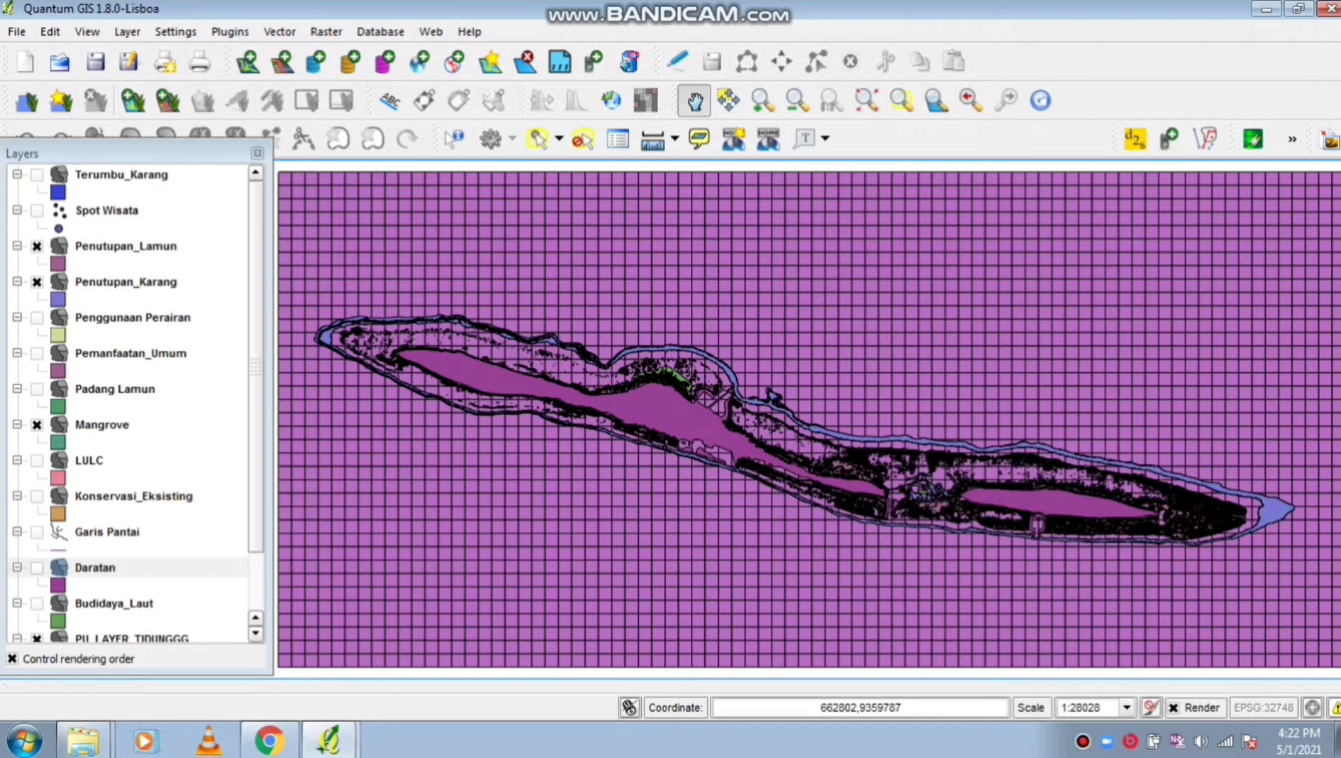
pyautogui.click(95, 567)
pyautogui.scroll(-1, 127, 403)
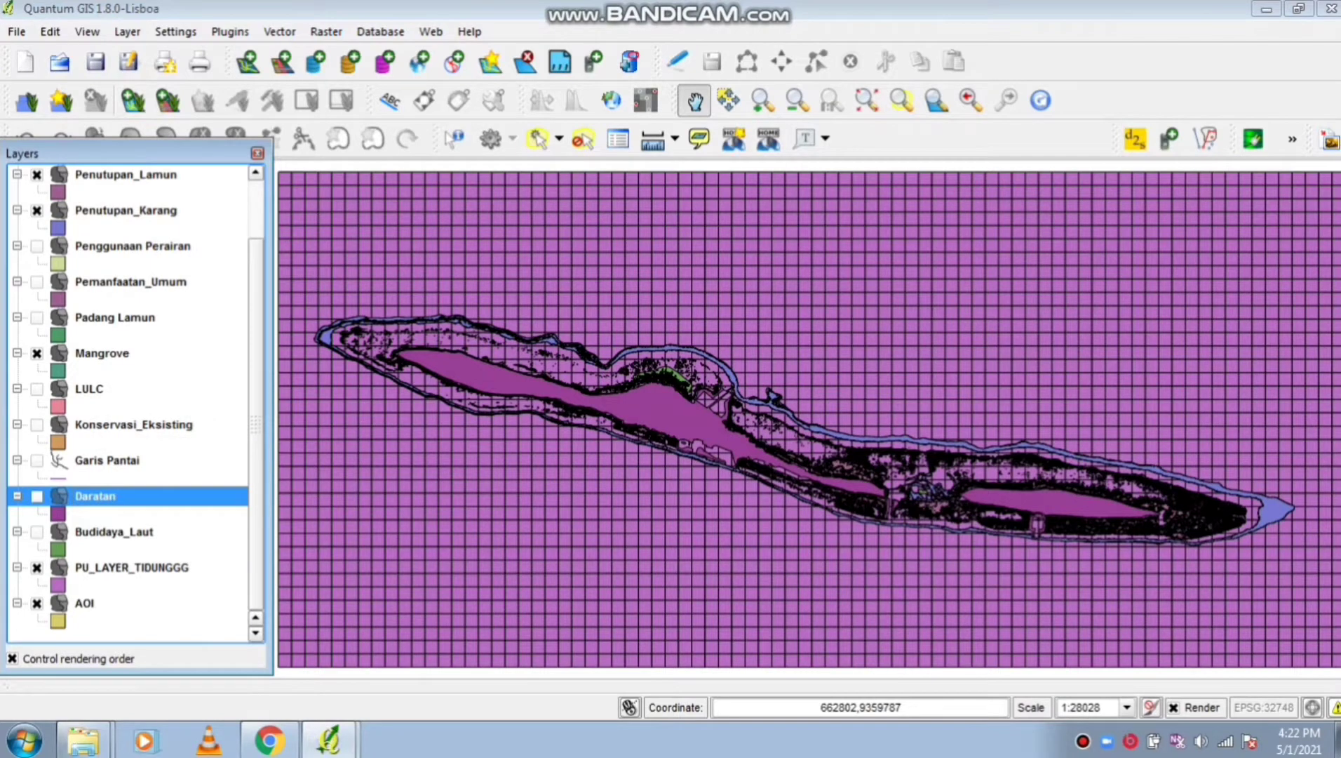
# In Qmarxan's Calculate Conservation Values, save an area calculation of Penutupan_Lamun on PU_LAYER_TIDUNGGG with output field LAMUN
pyautogui.click(230, 31)
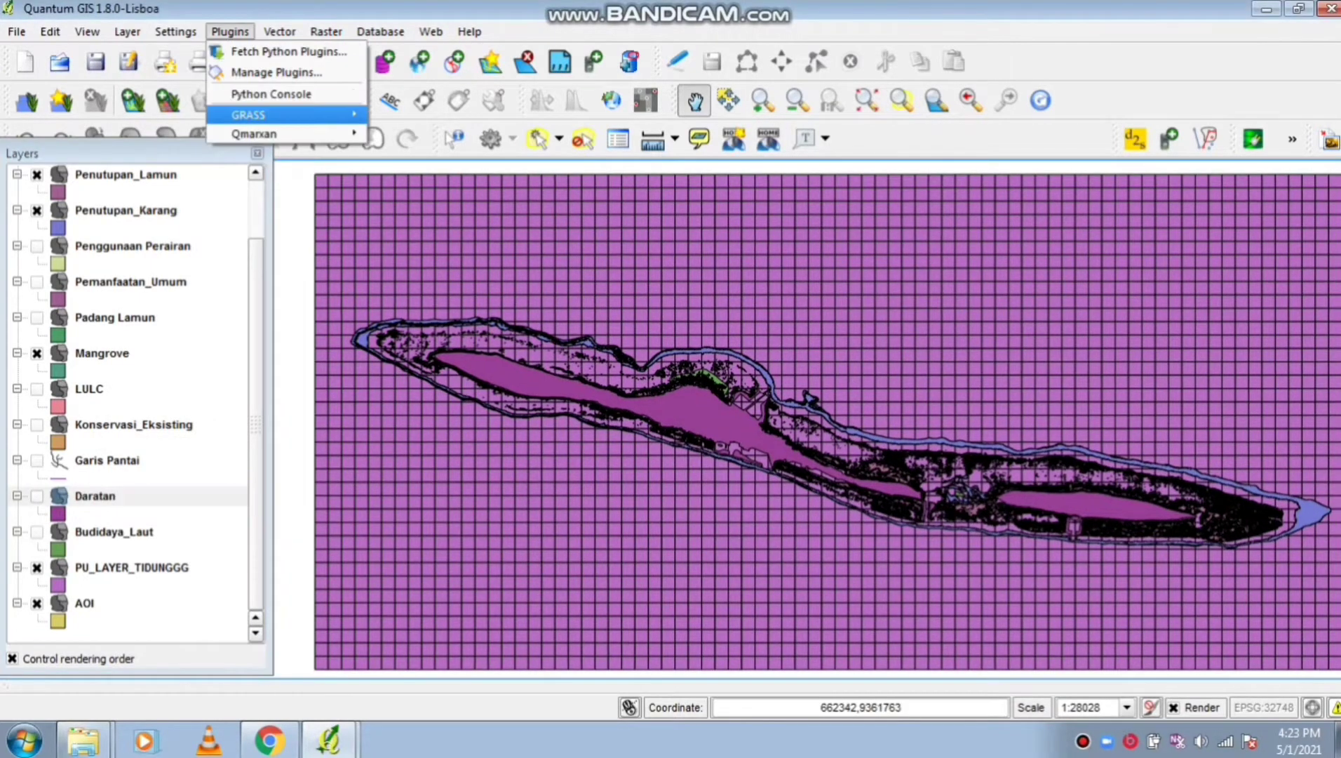
pyautogui.moveTo(256, 133)
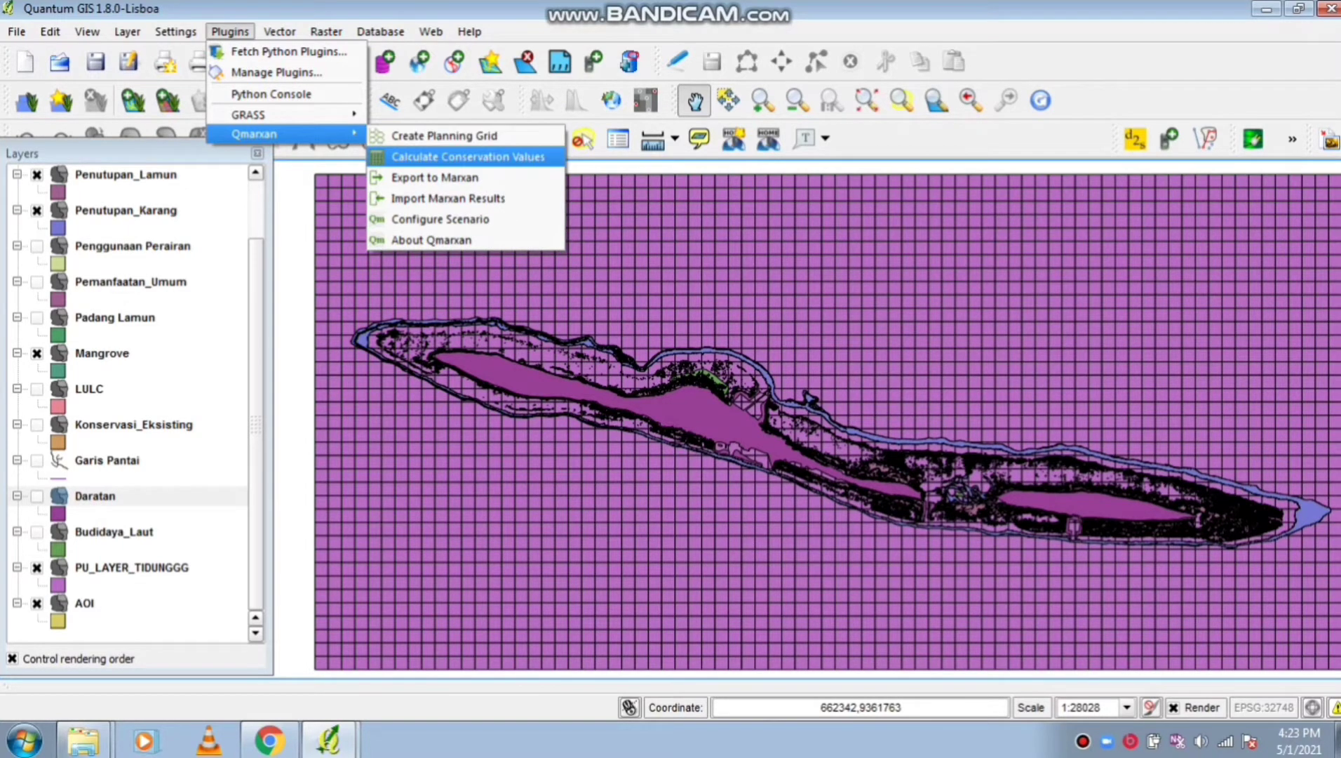
pyautogui.click(467, 157)
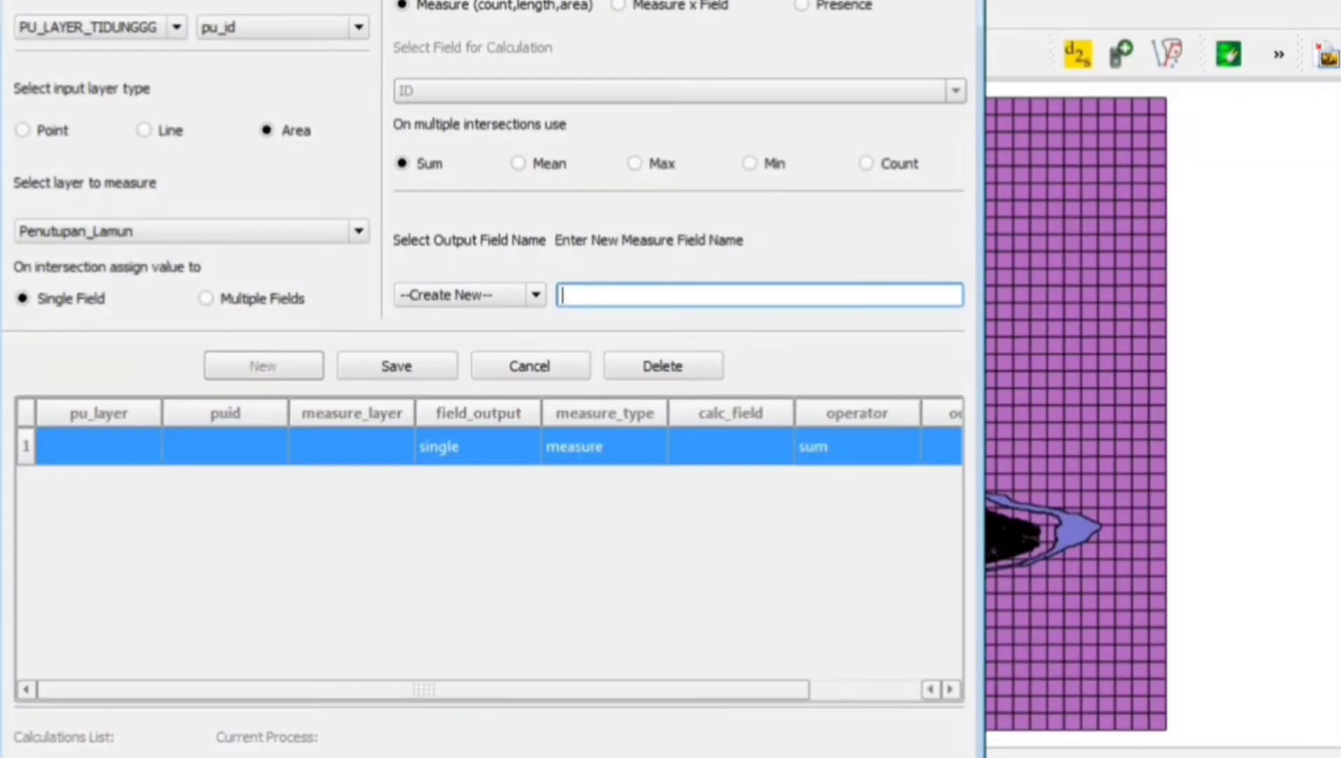
pyautogui.write('LAMUN')
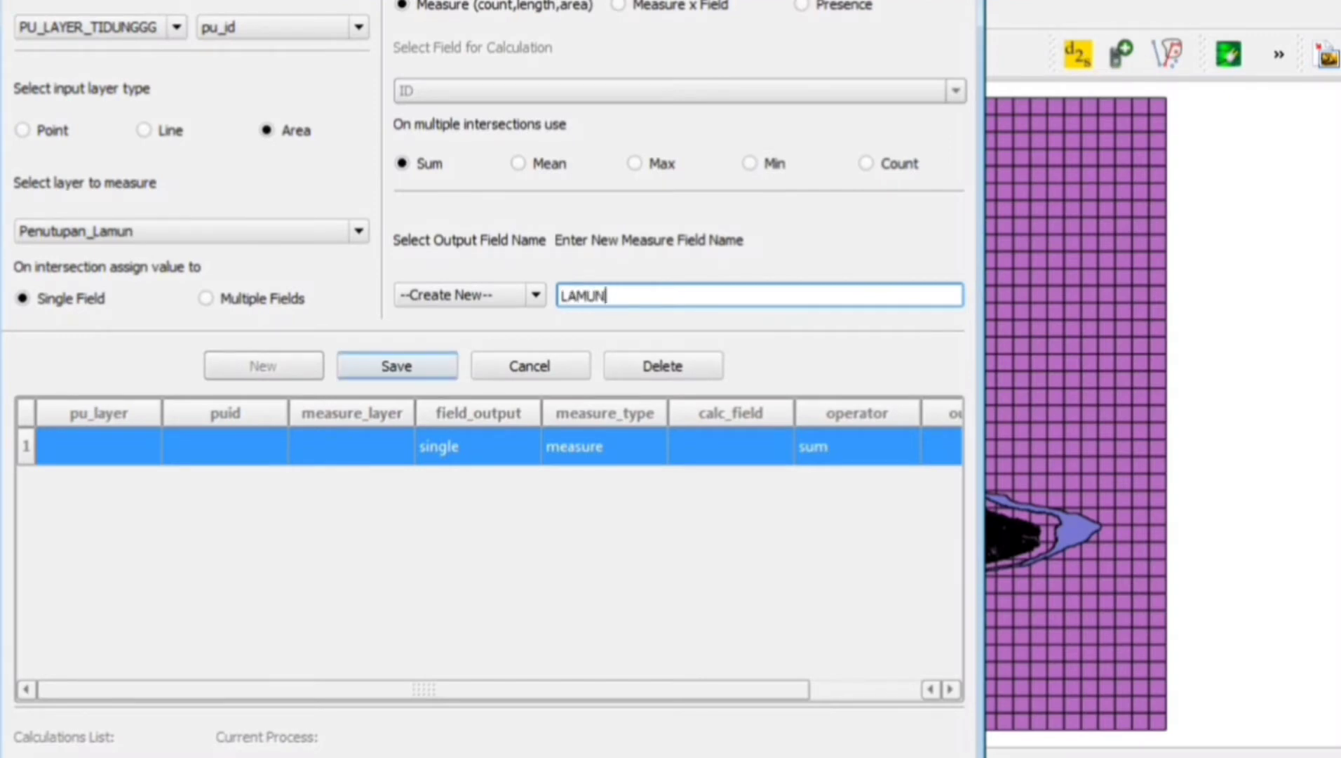
pyautogui.click(396, 366)
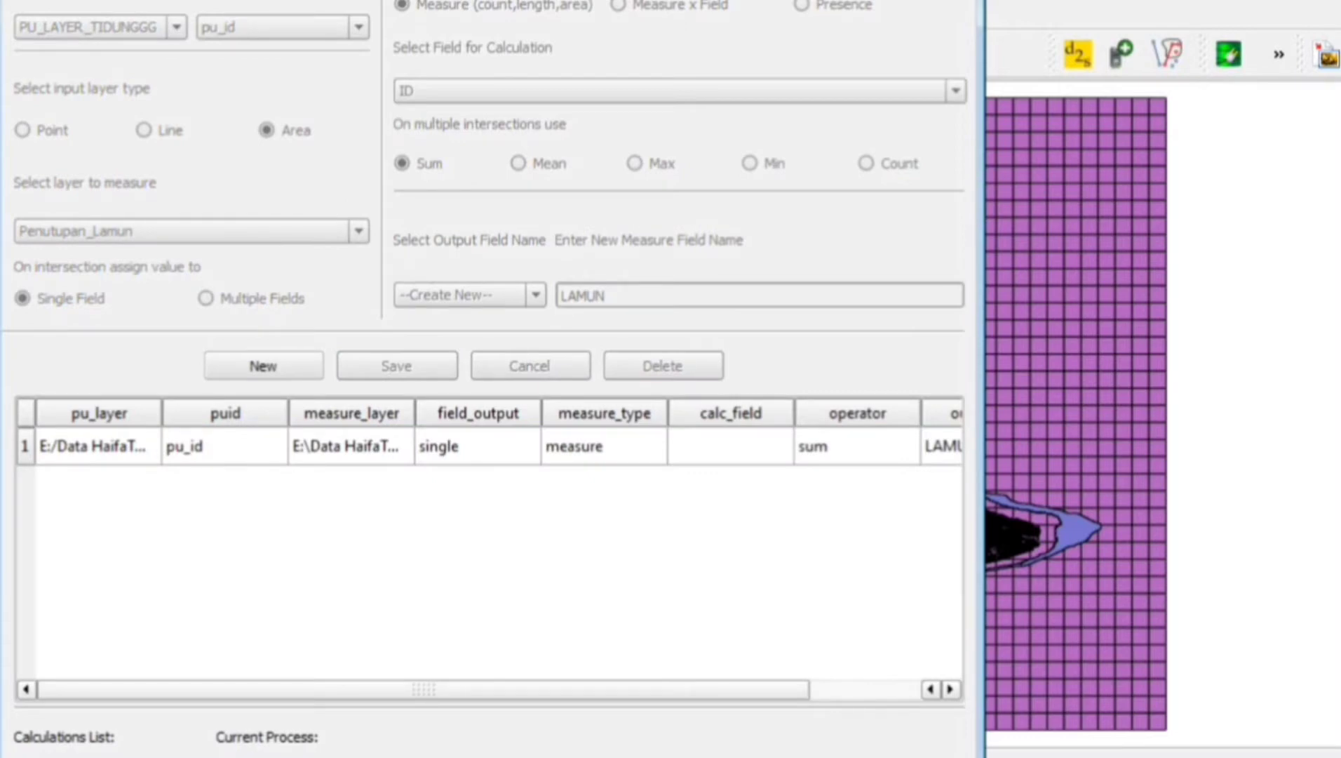
# Add a second area calculation measuring Penutupan_Karang on PU_LAYER_TIDUNGGG with the new output field KARANG
pyautogui.click(263, 365)
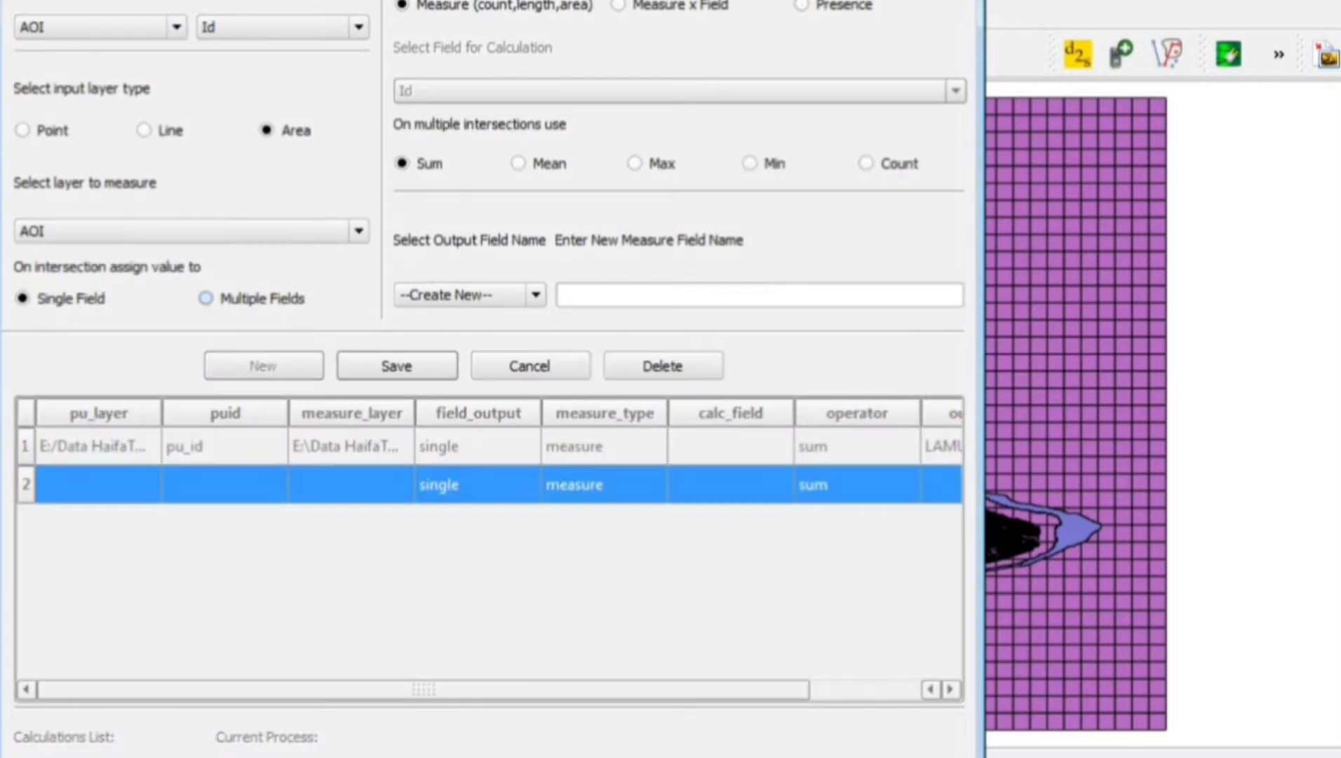
pyautogui.click(98, 27)
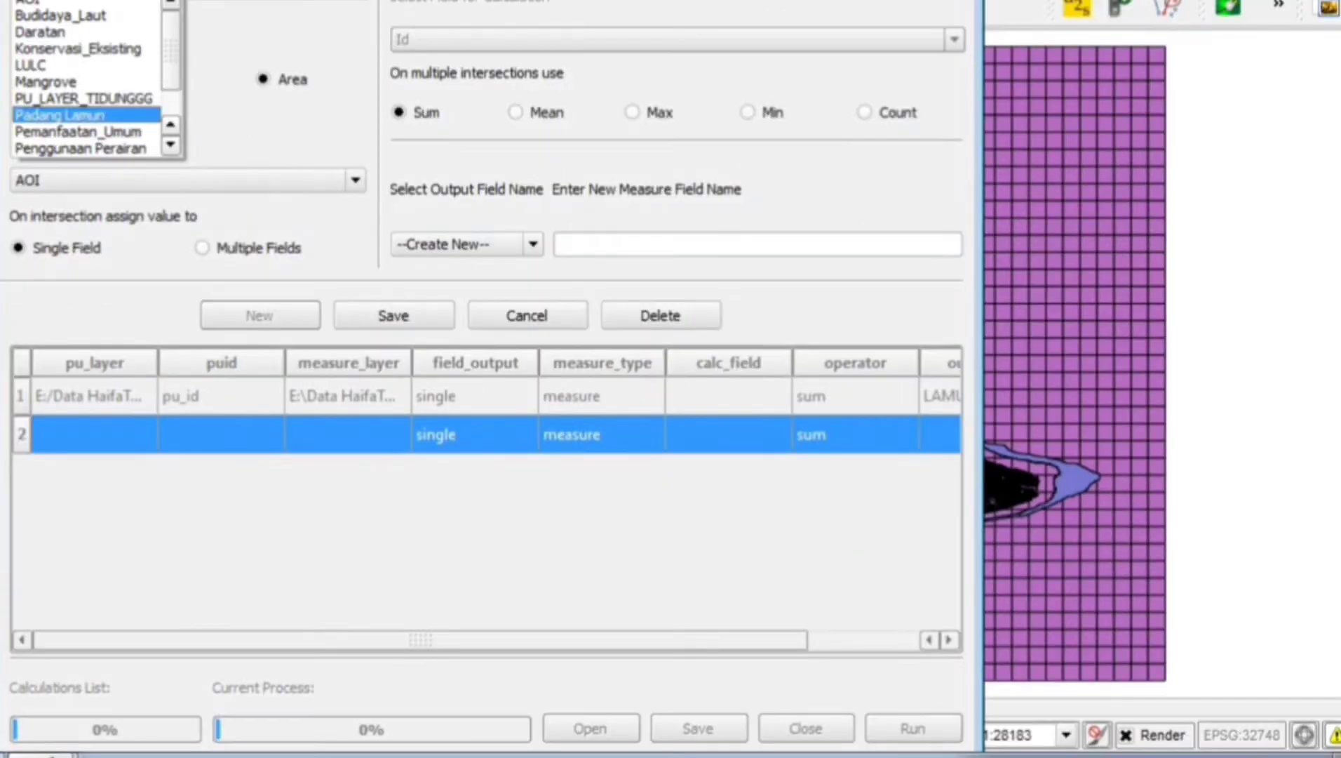
pyautogui.click(87, 149)
pyautogui.click(186, 180)
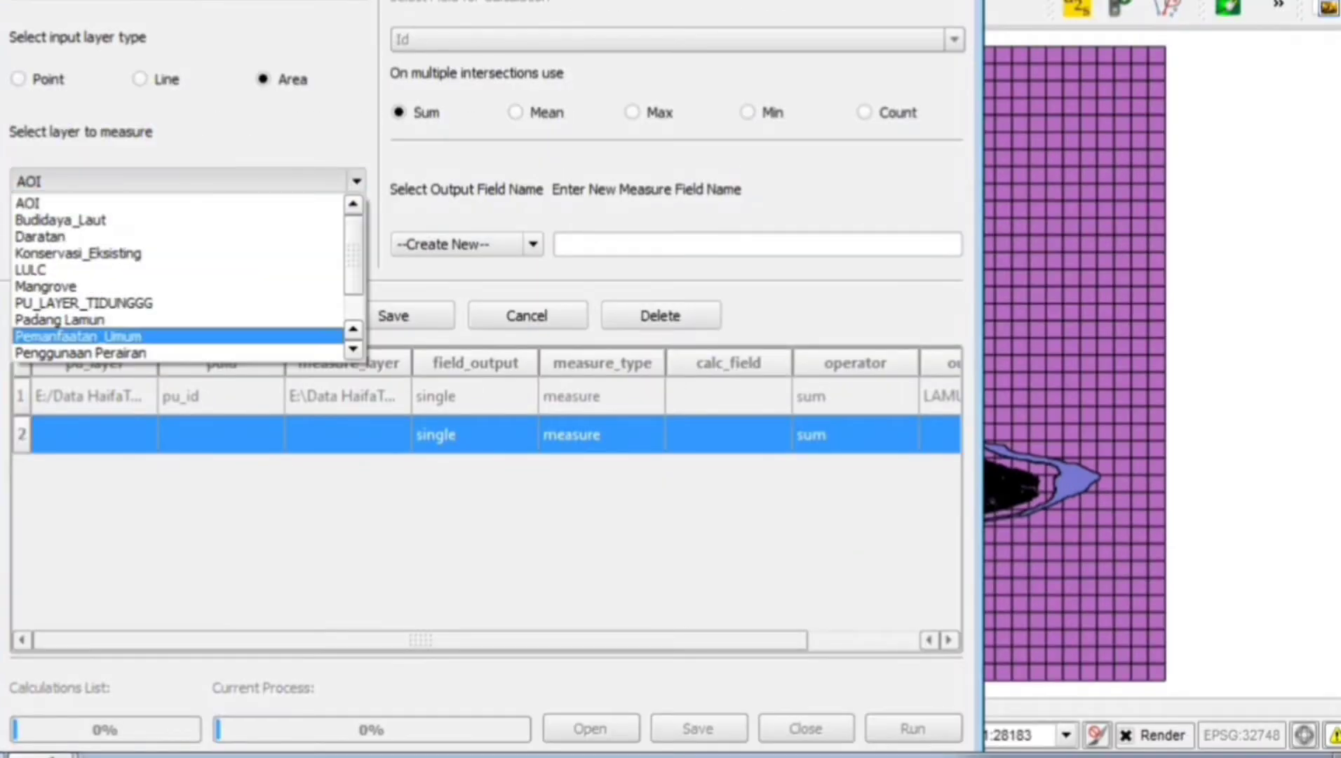
pyautogui.scroll(-1, 79, 336)
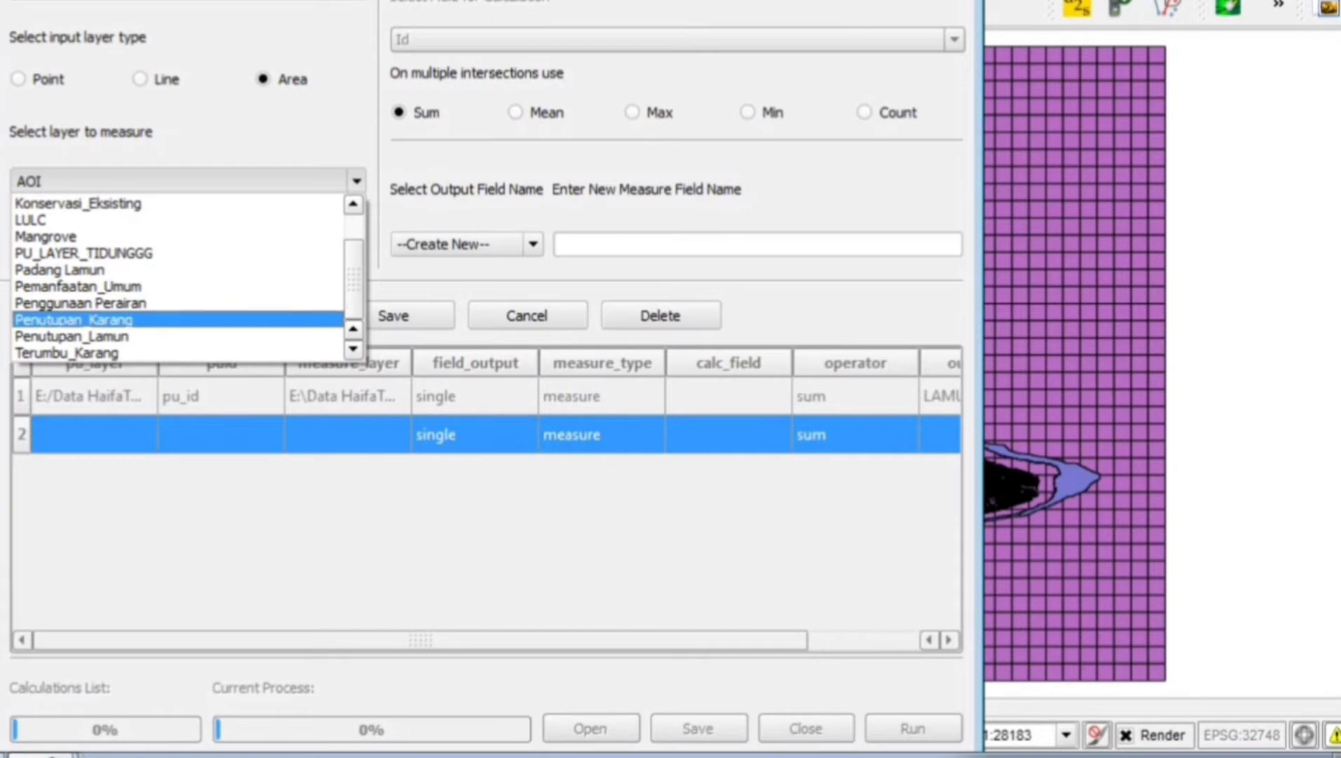
pyautogui.click(79, 319)
pyautogui.click(561, 244)
pyautogui.write('KARANG')
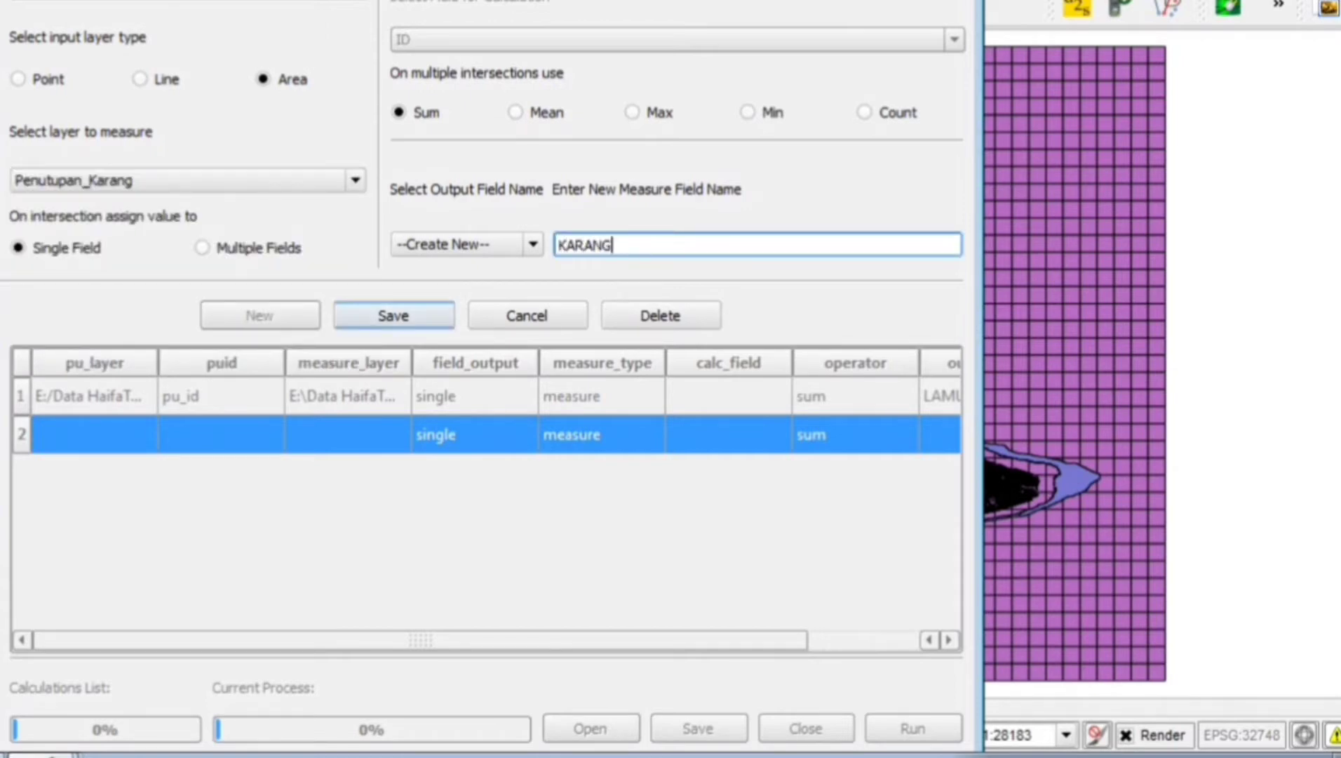
pyautogui.click(394, 315)
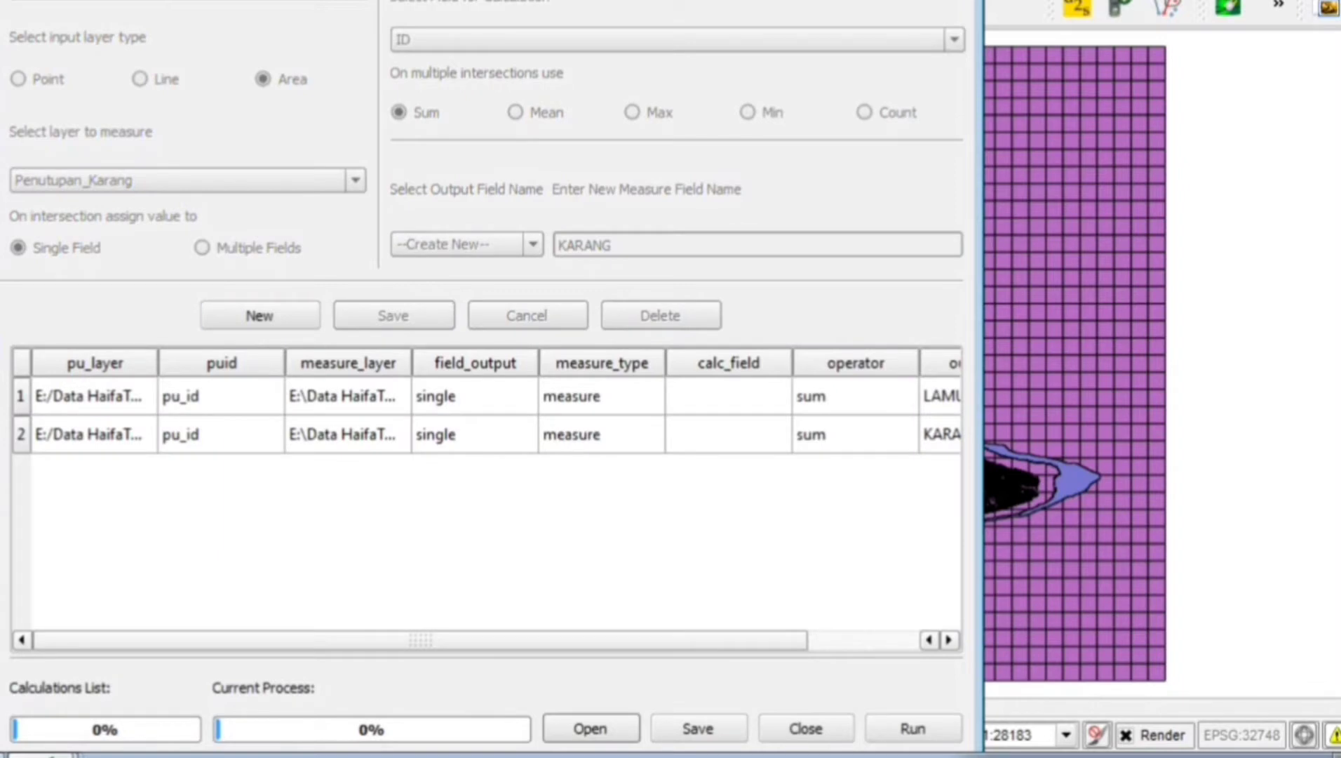
# Add a third area calculation measuring Mangrove on PU_LAYER_TIDUNGGG with the new output field MANGROVE
pyautogui.click(259, 315)
pyautogui.click(95, 1)
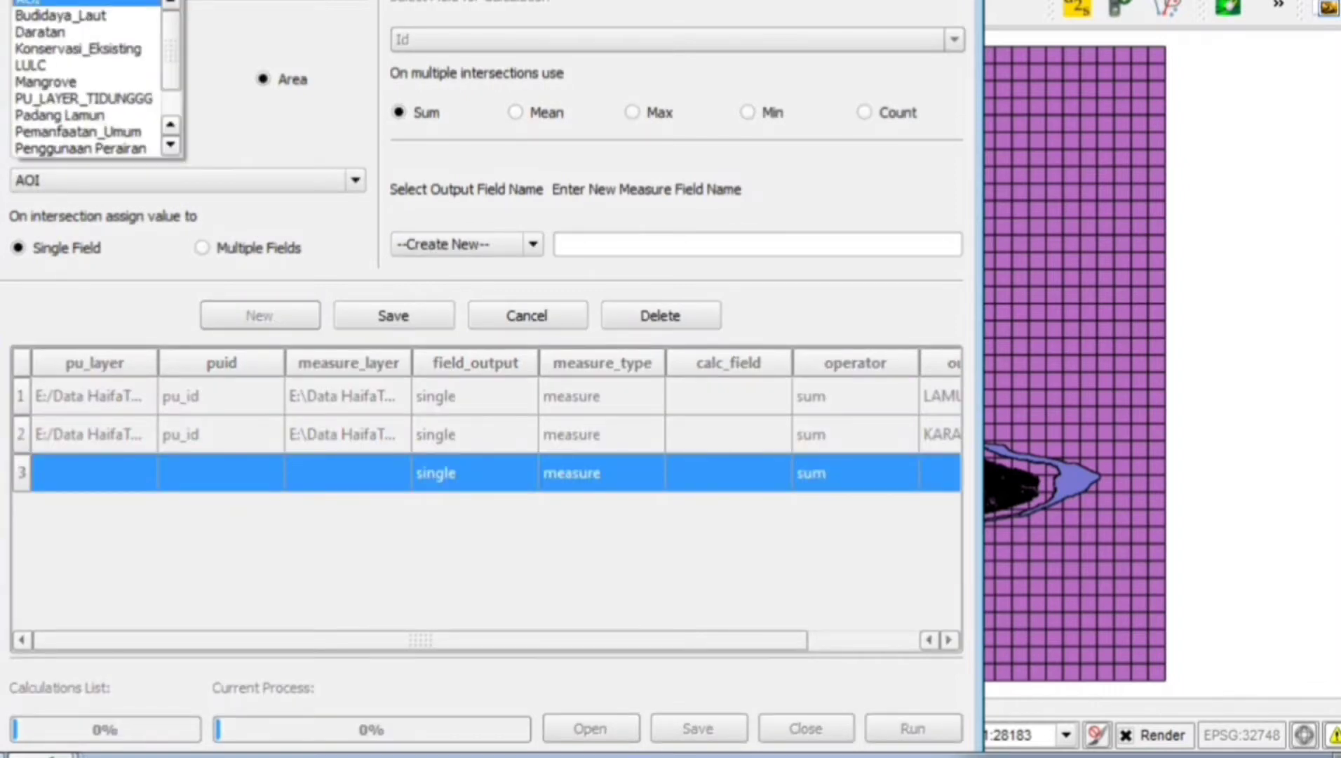
pyautogui.click(84, 99)
pyautogui.click(187, 180)
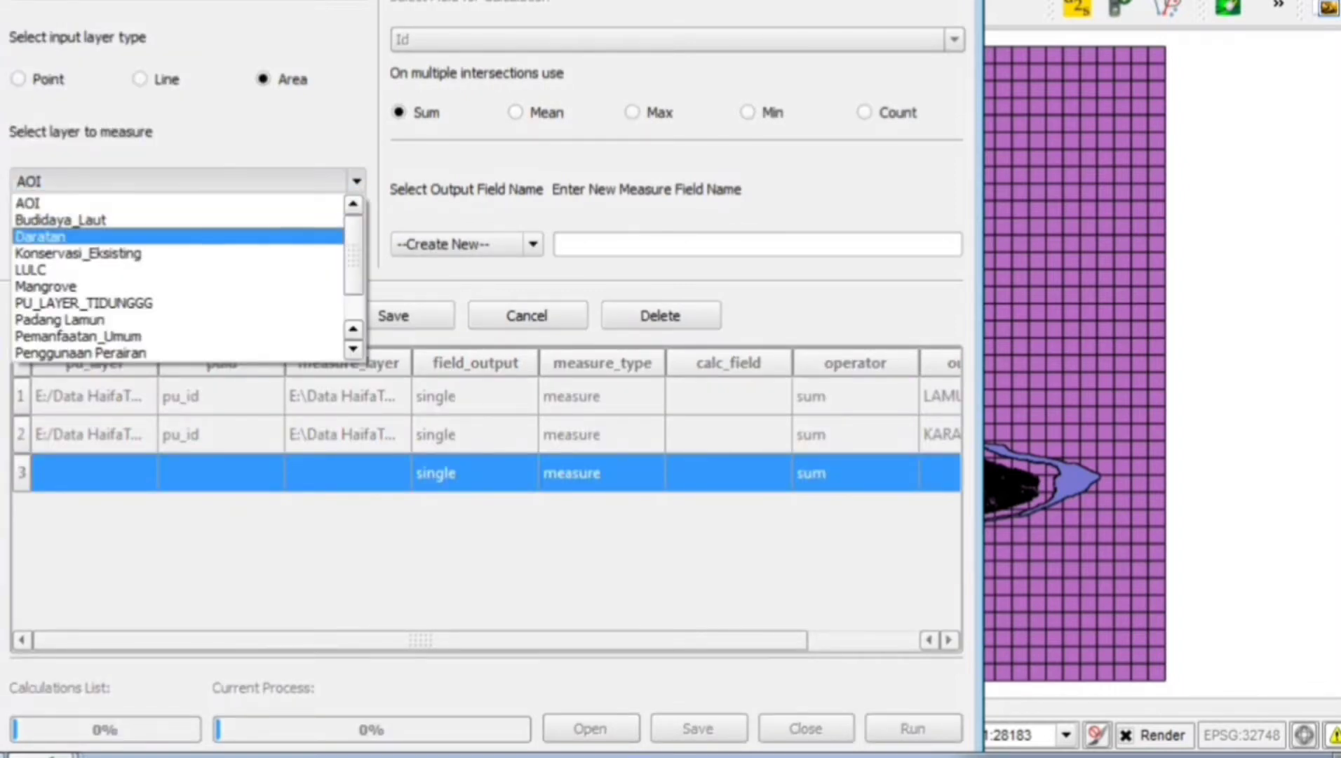
pyautogui.click(179, 284)
pyautogui.click(561, 244)
pyautogui.write('M')
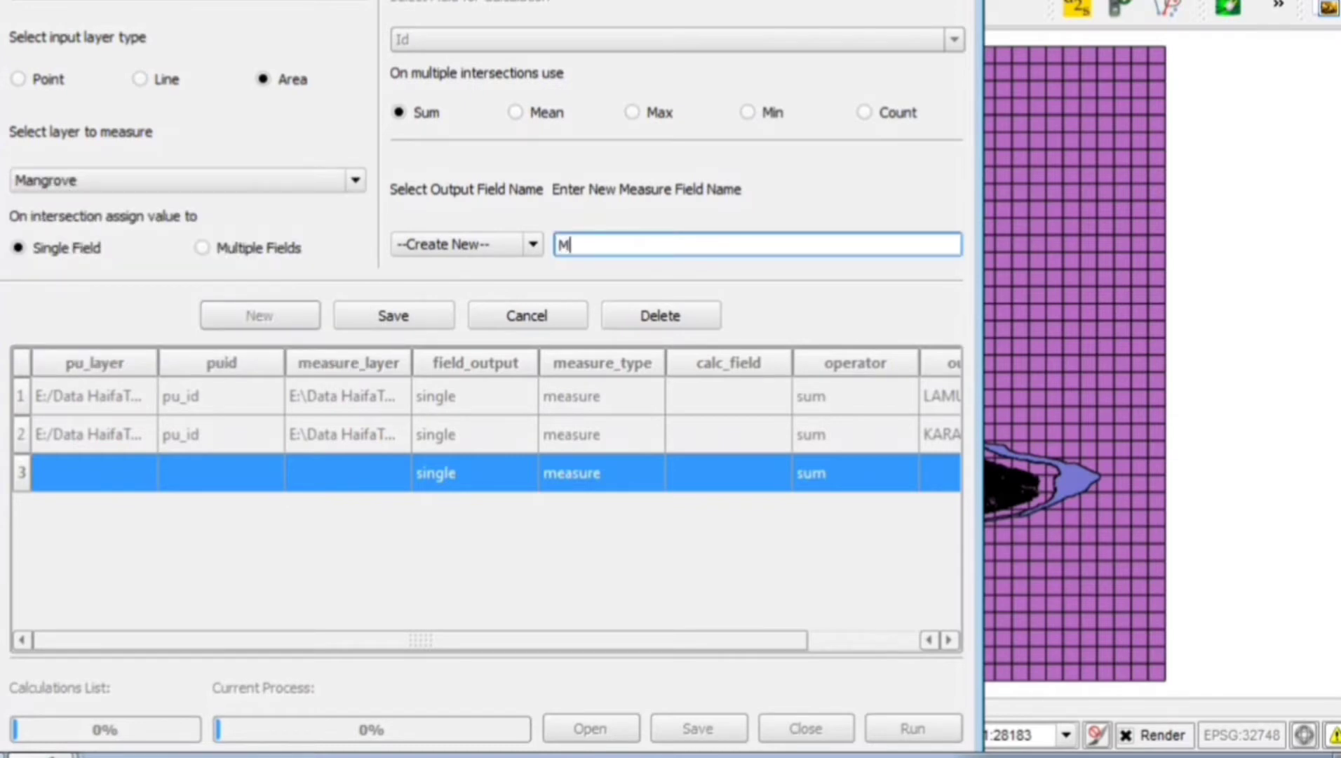
pyautogui.write('ANGROVE')
pyautogui.click(392, 315)
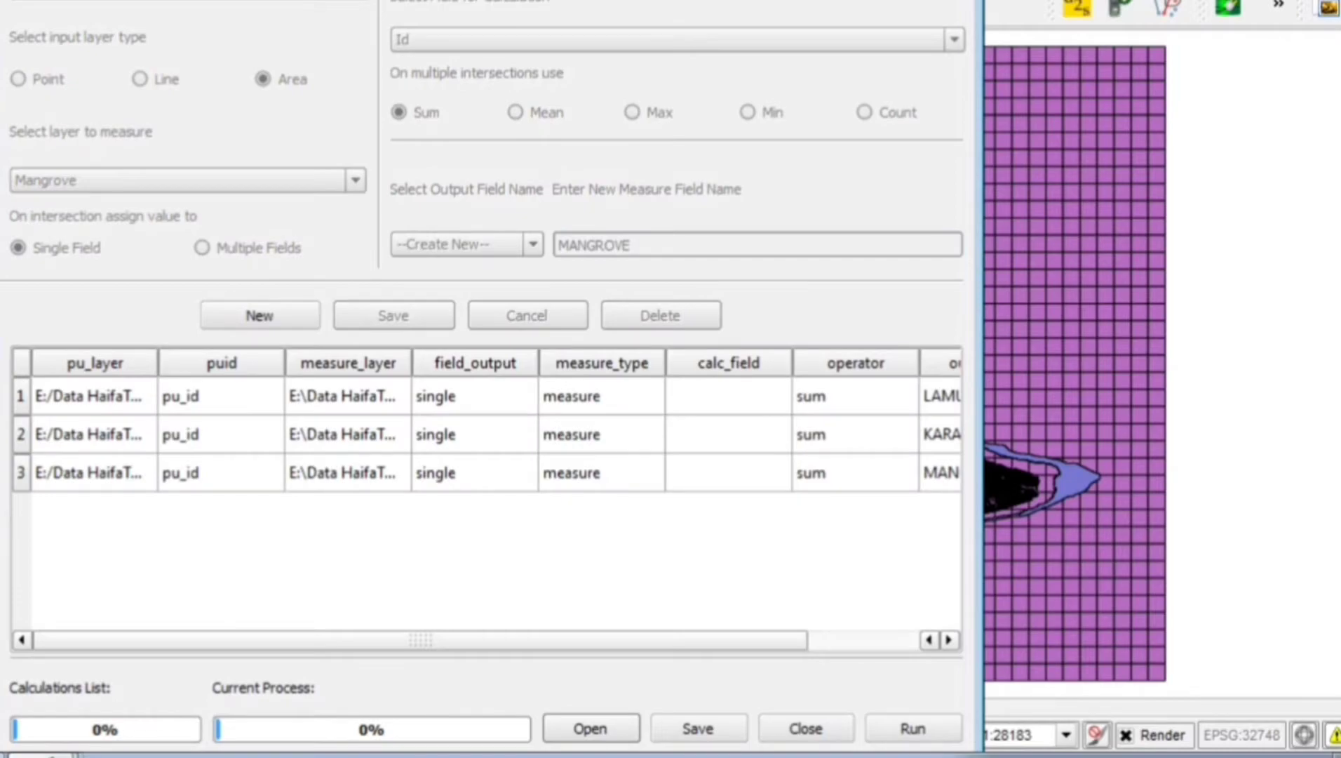
# Run the listed conservation calculations and save the calculation list as PU LAYER TIDUNGGGG.csv in the TIDUNG folder
pyautogui.click(913, 729)
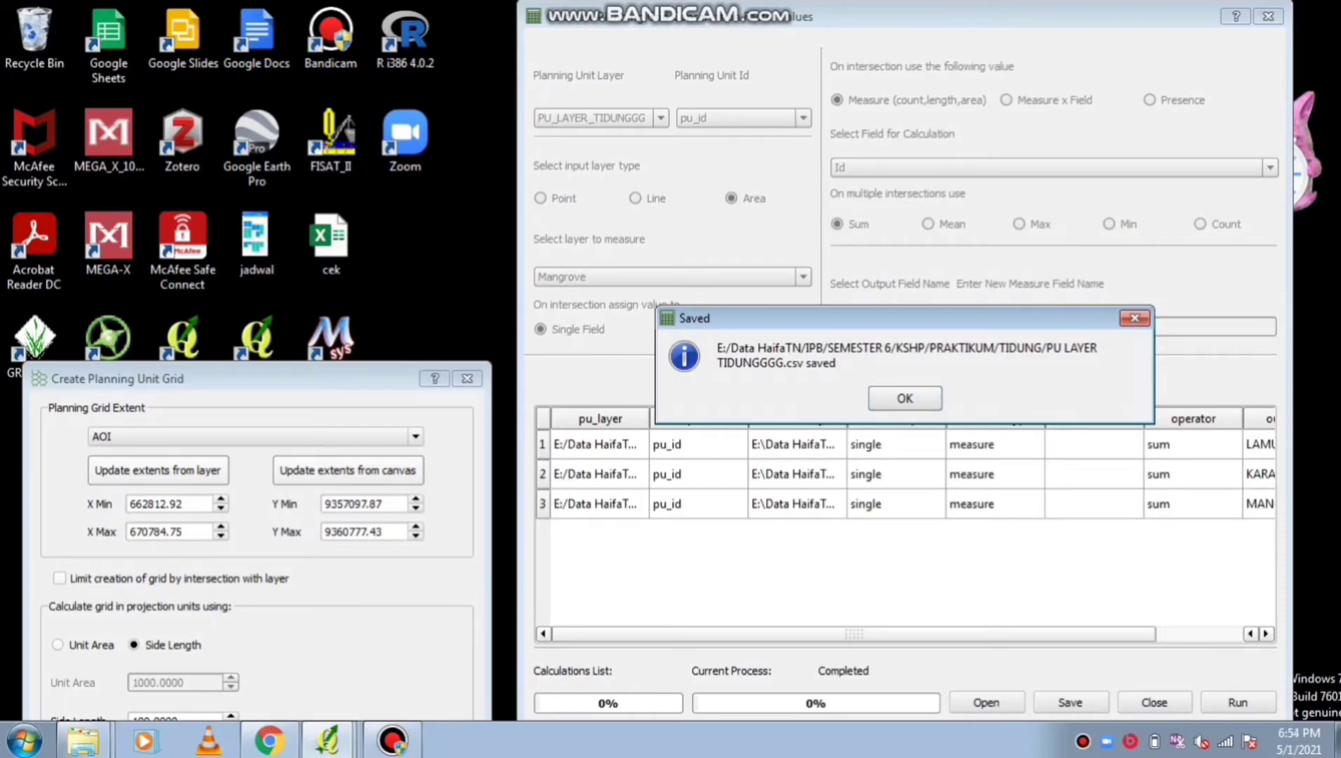
pyautogui.press('Return')
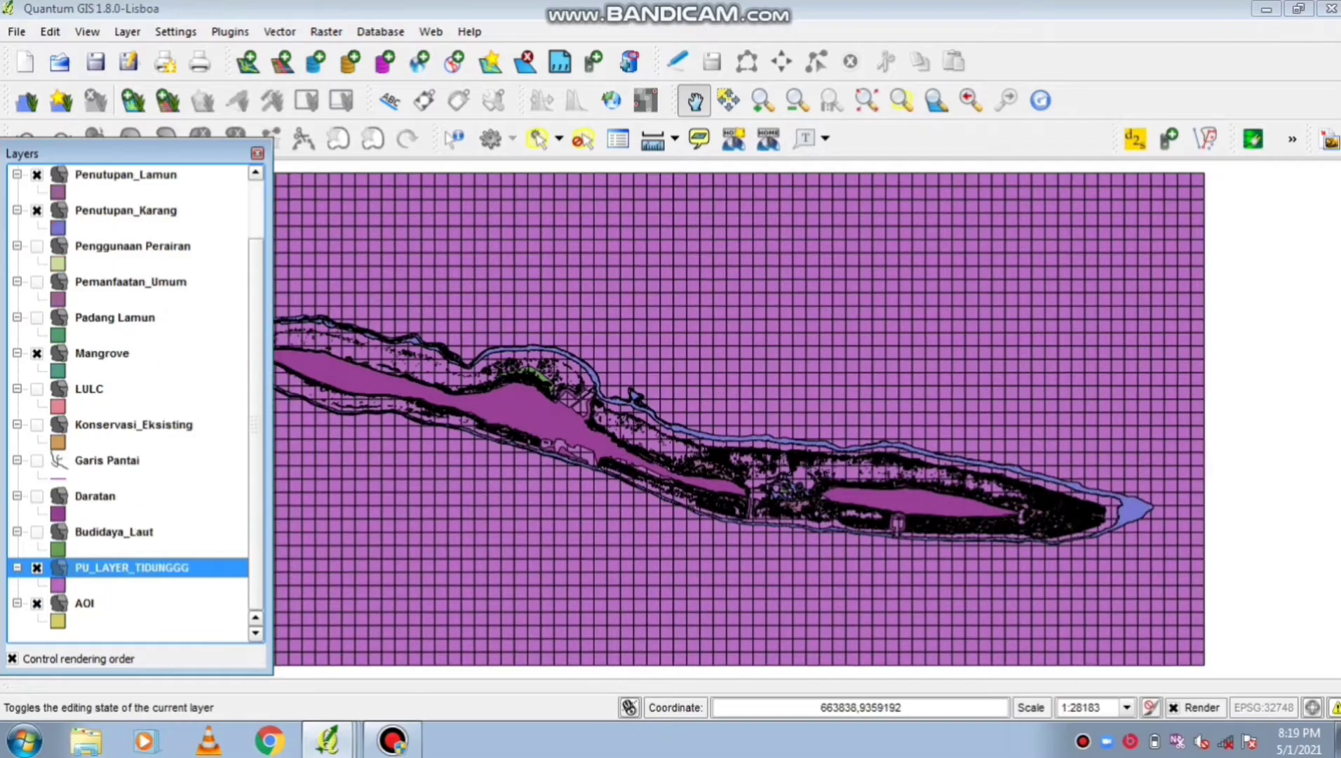
# Check the attribute fields in the properties of the PU_LAYER_TIDUNGGG layer
pyautogui.rightClick(135, 567)
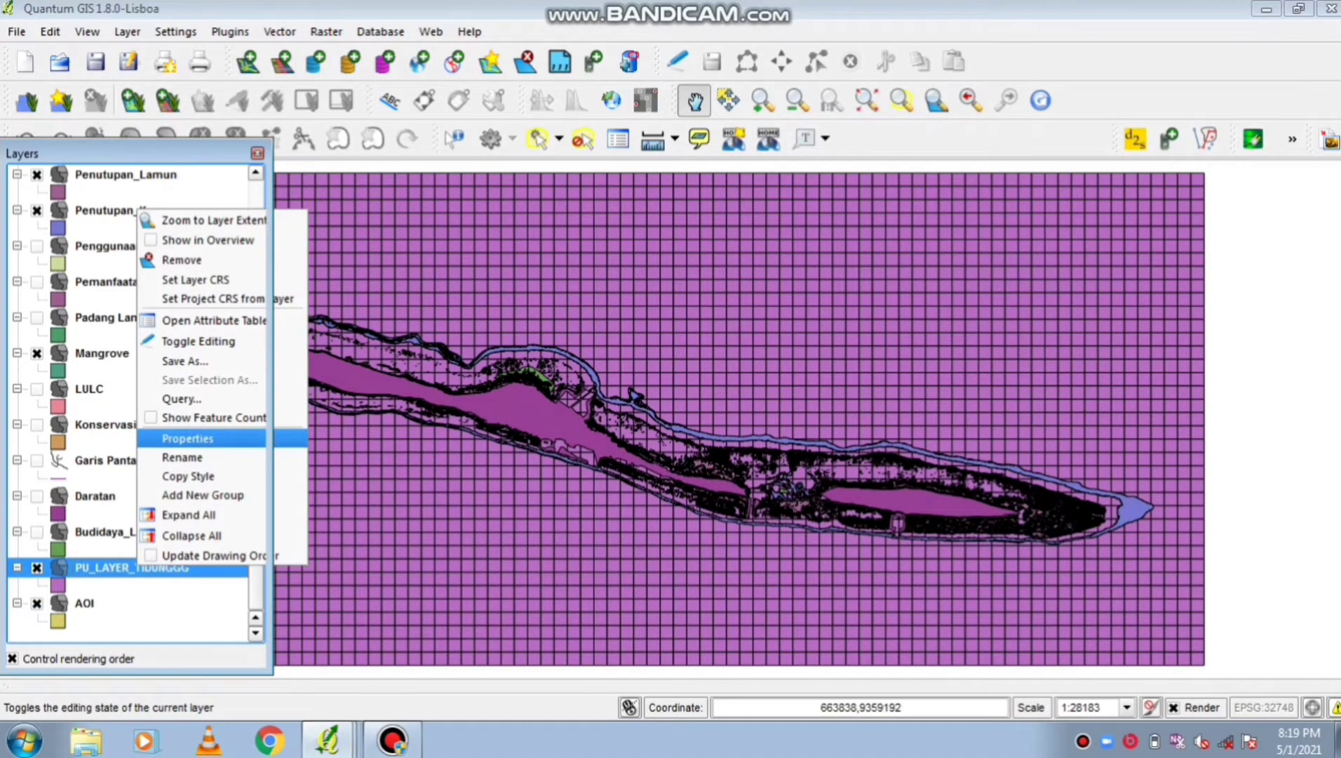
pyautogui.click(187, 438)
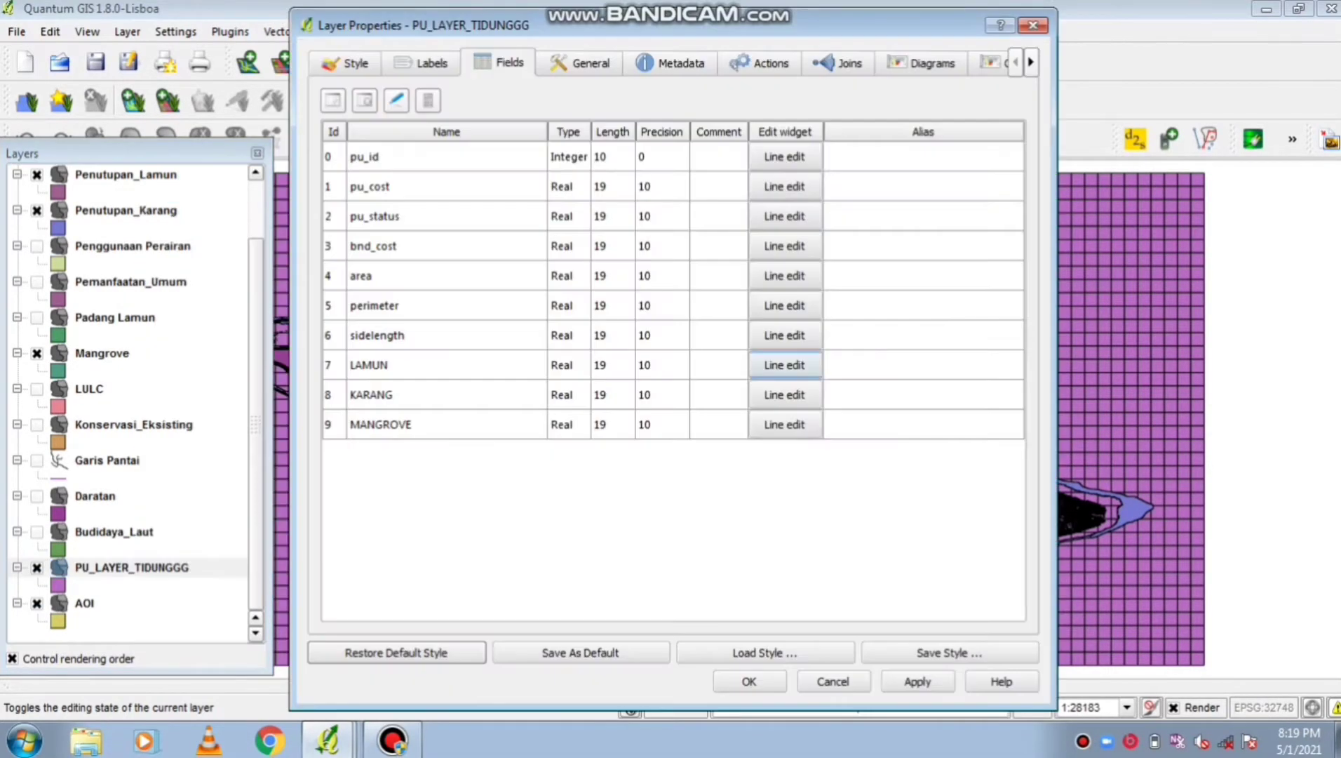
pyautogui.click(752, 680)
# Hide the lamun, karang and mangrove layers and show Spot Wisata, LULC, Pemanfaatan_Umum and Konservasi_Eksisting
pyautogui.click(36, 246)
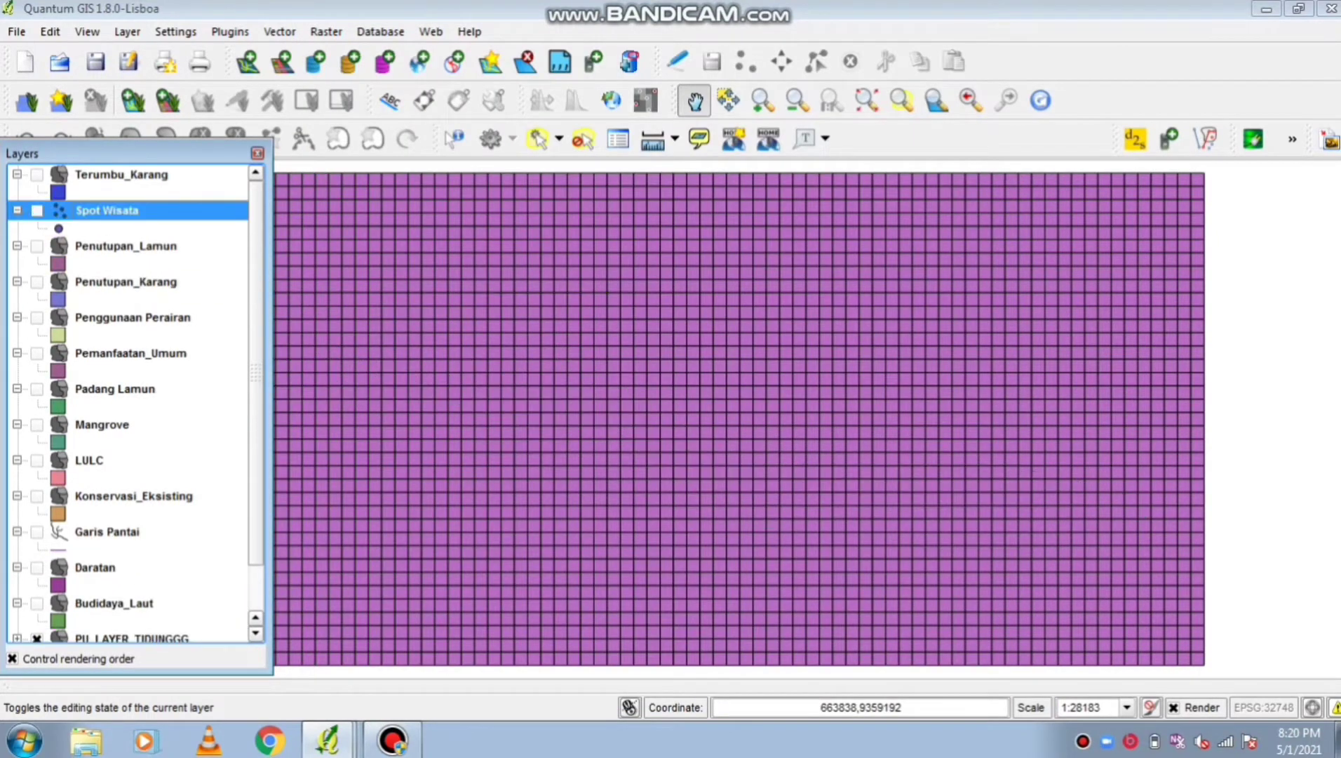
pyautogui.click(36, 210)
pyautogui.click(37, 460)
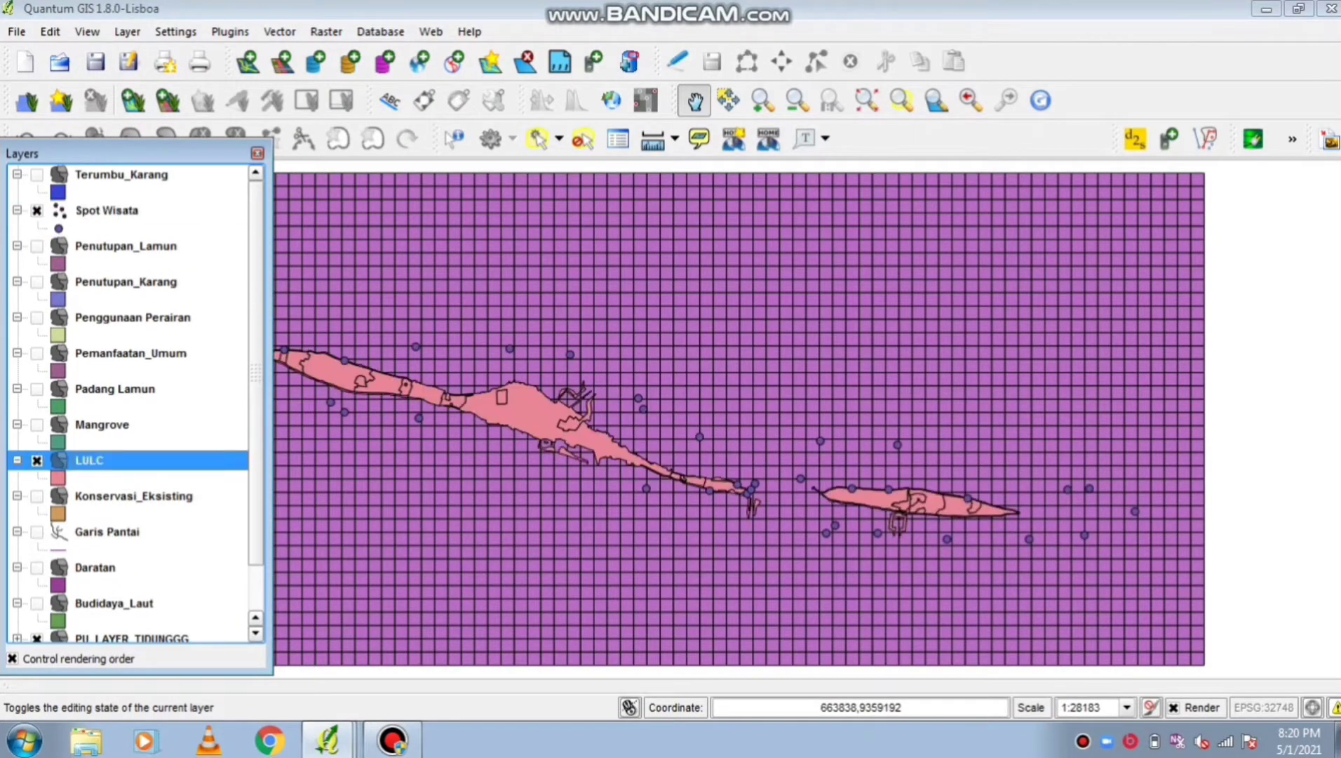
pyautogui.click(36, 353)
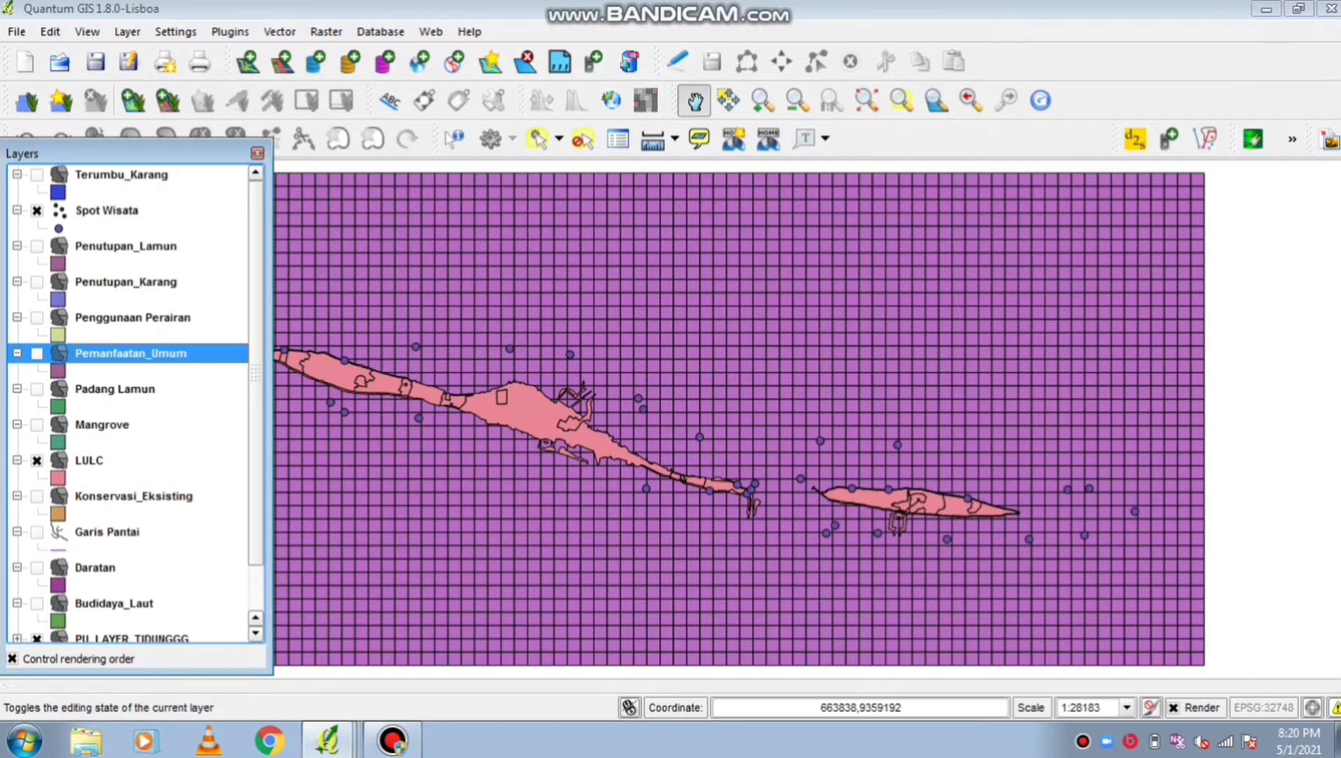
pyautogui.click(37, 353)
pyautogui.click(131, 496)
pyautogui.click(37, 496)
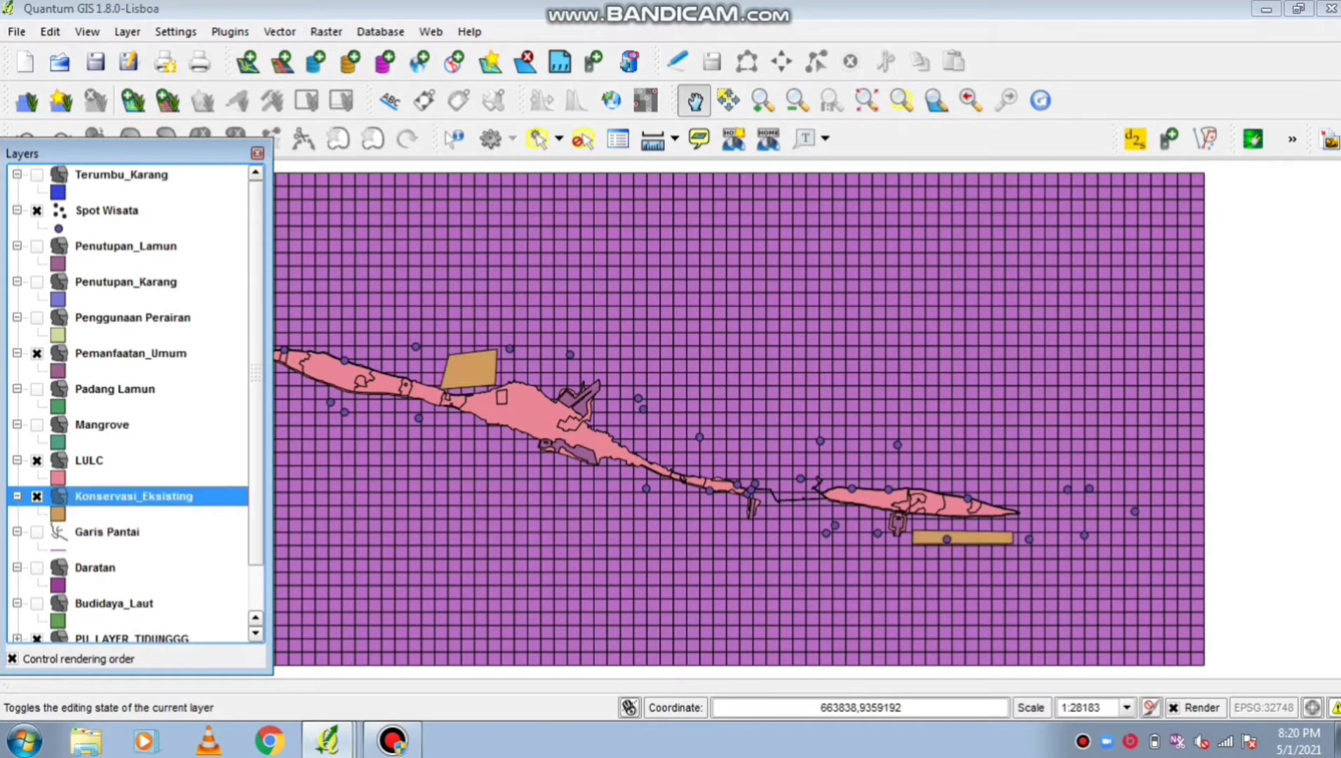
# Run a spatial query selecting the PU_LAYER_TIDUNGGG features that intersect Budidaya_Laut as a new selection
pyautogui.click(280, 32)
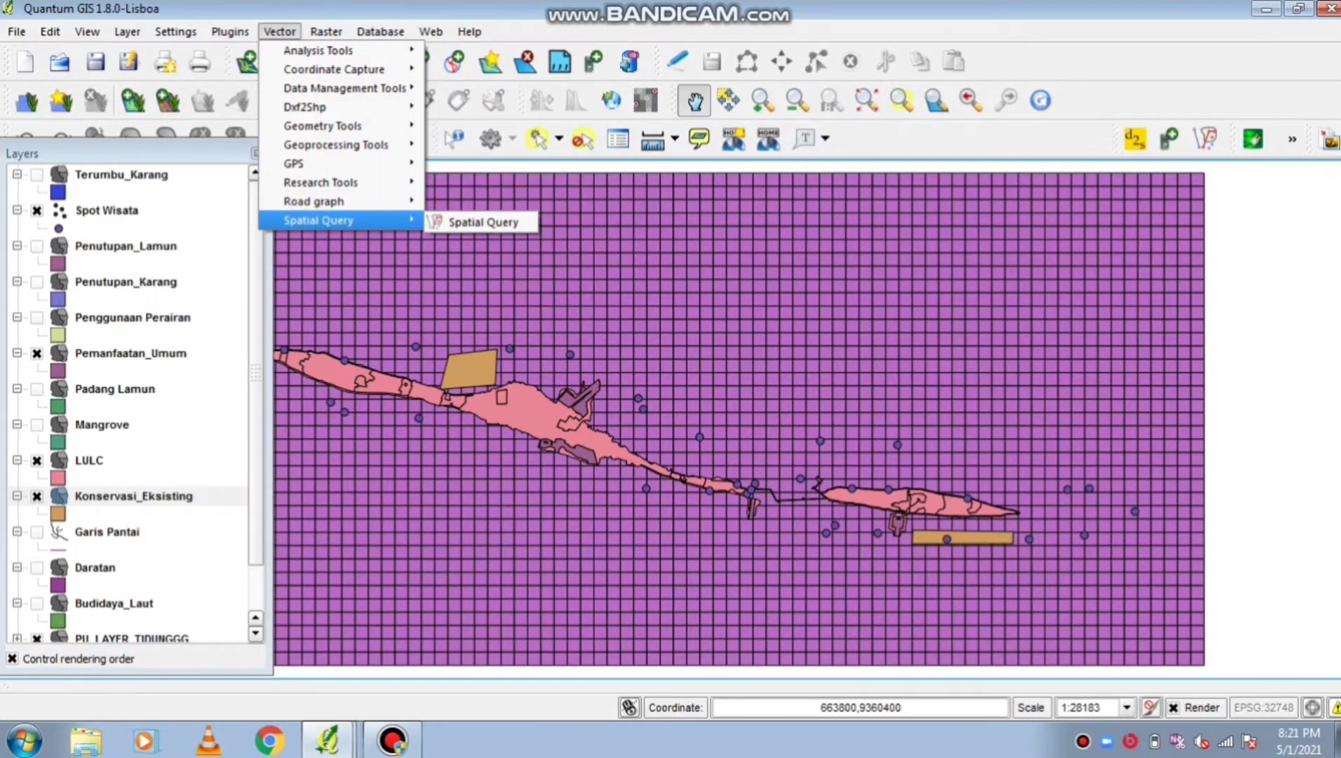
pyautogui.moveTo(341, 202)
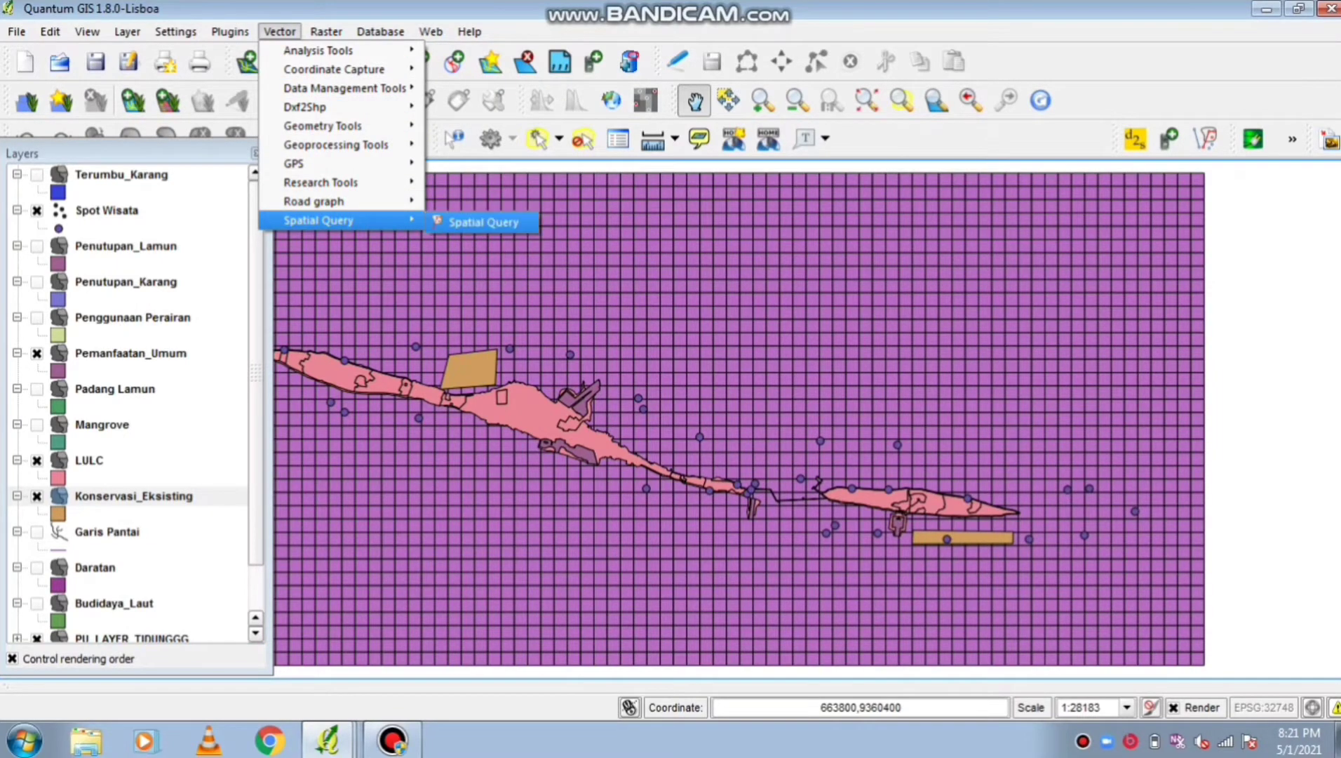
pyautogui.click(477, 220)
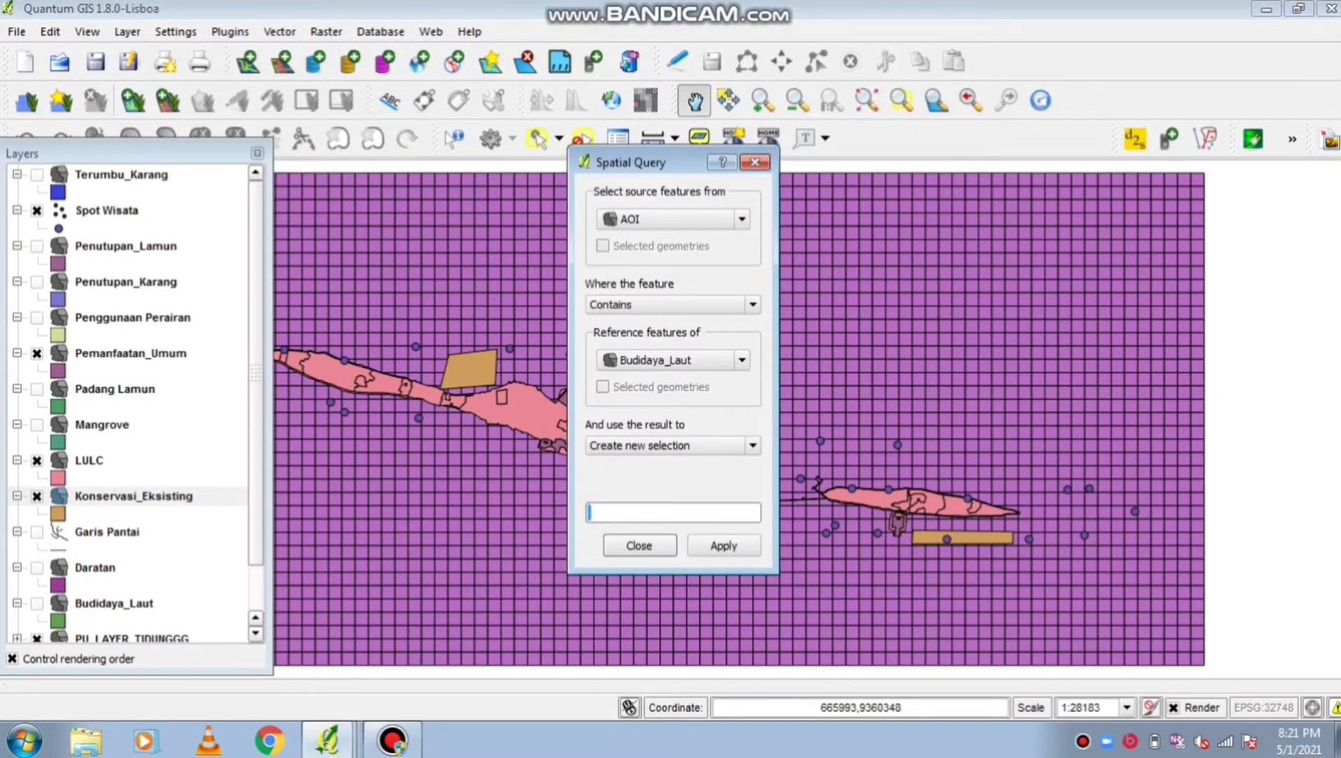
pyautogui.click(656, 219)
pyautogui.click(660, 349)
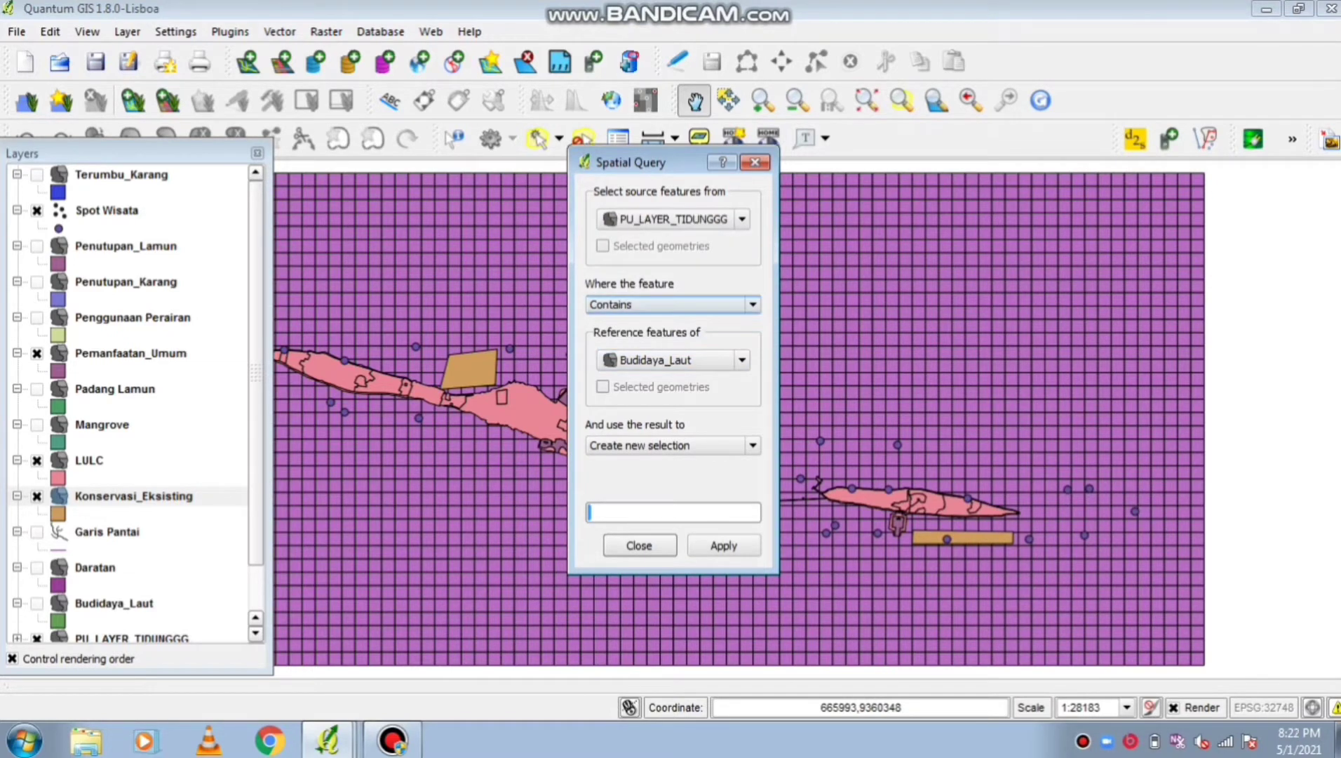
pyautogui.click(752, 305)
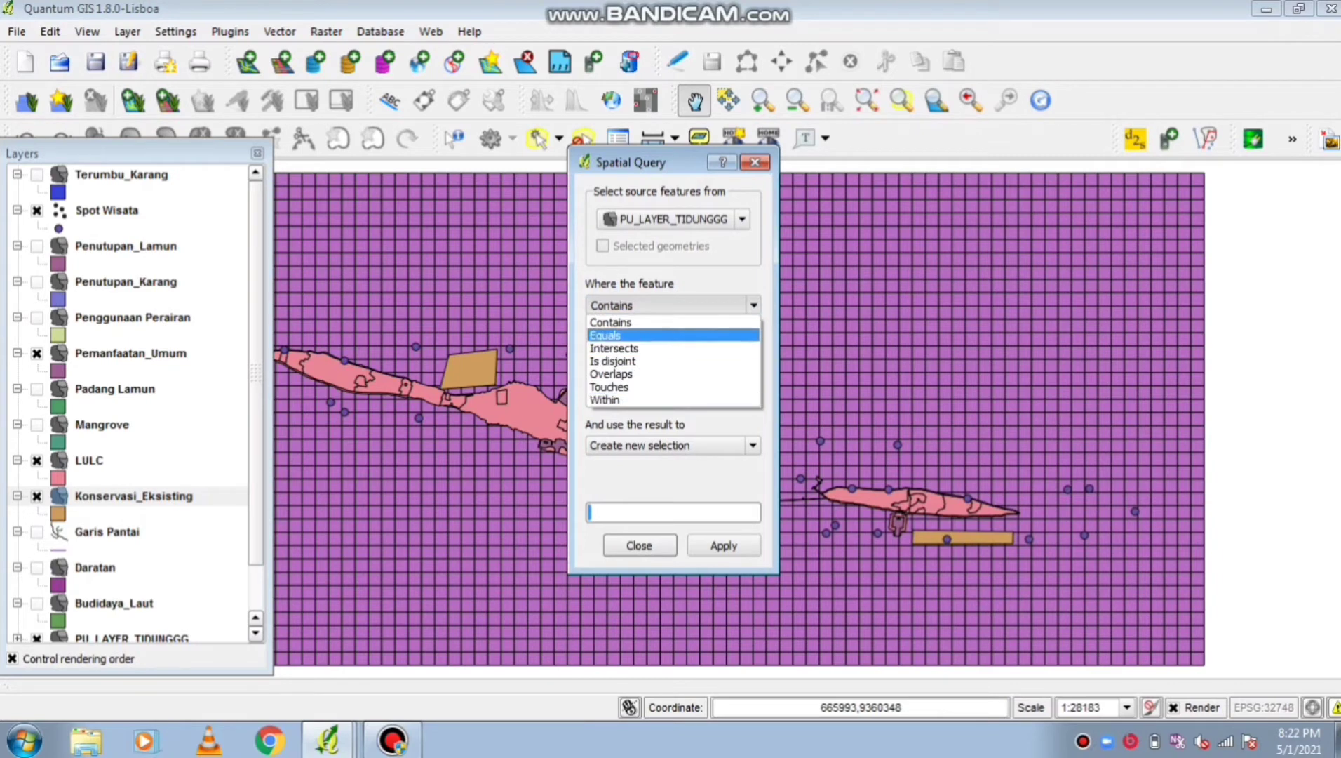
pyautogui.click(652, 348)
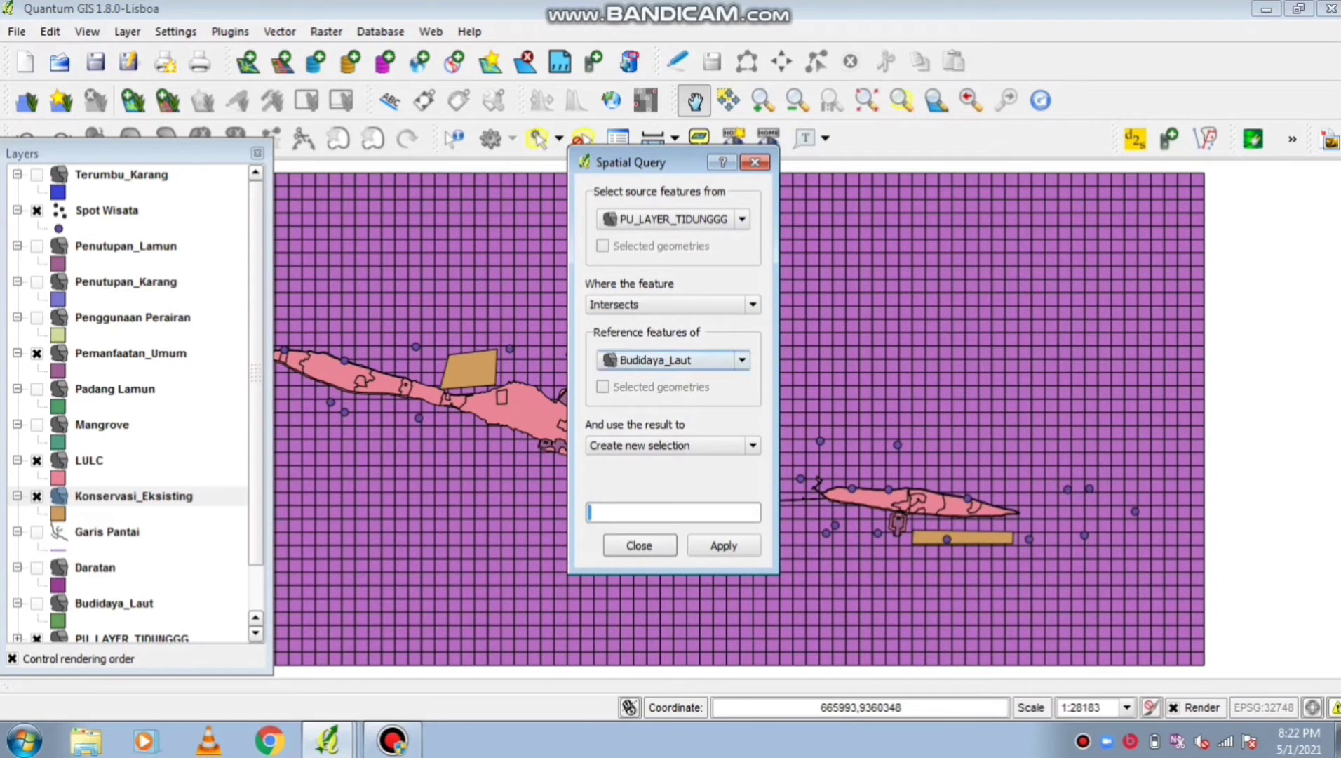
pyautogui.click(724, 545)
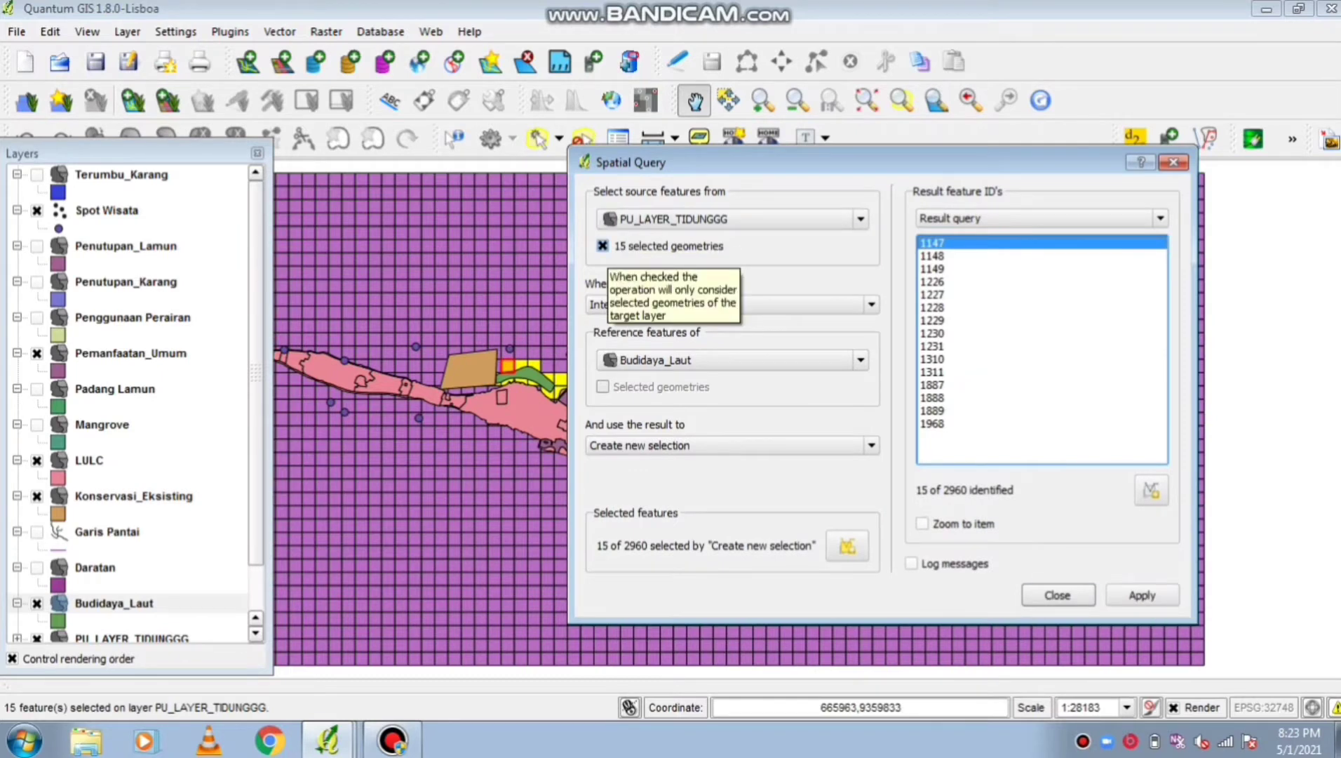
pyautogui.click(1143, 595)
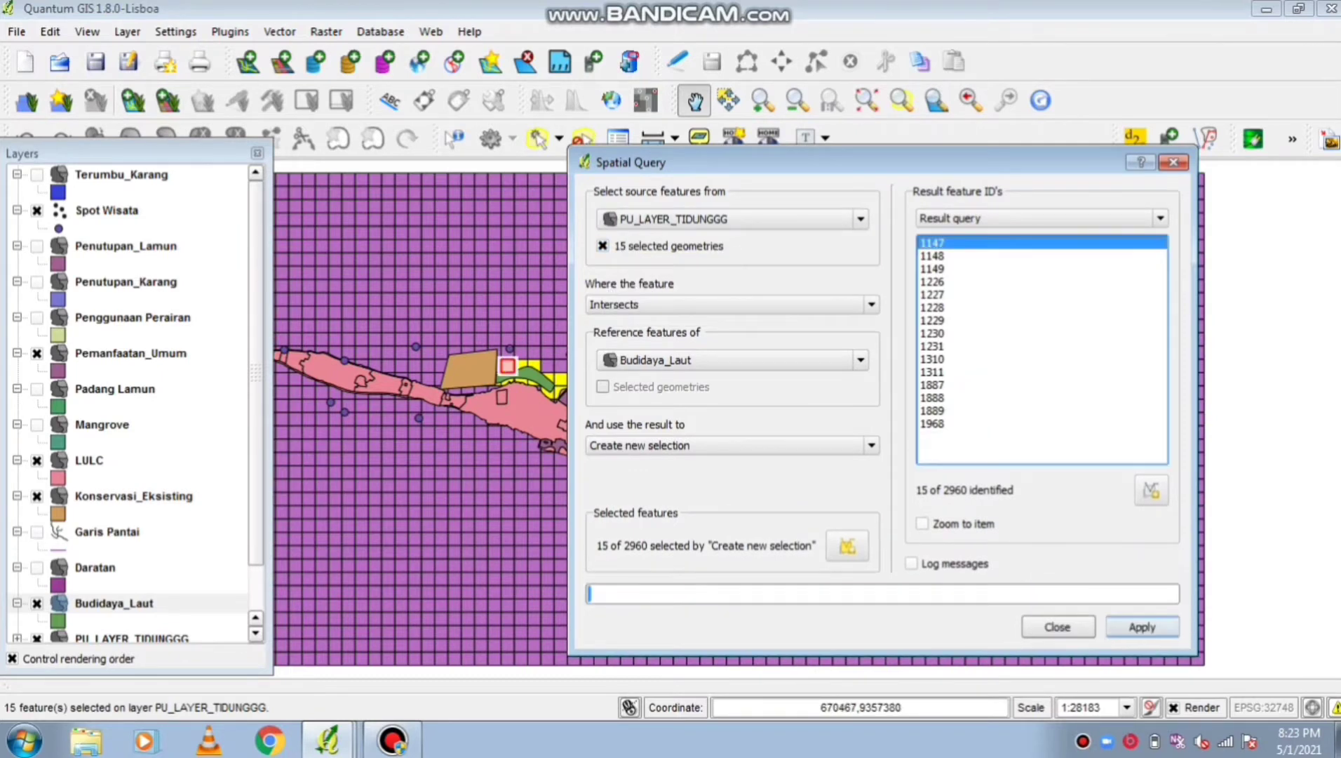
# Set the existing pu_status field of the selected Budidaya_Laut planning units to 1 with the field calculator and end the edit session
pyautogui.rightClick(179, 635)
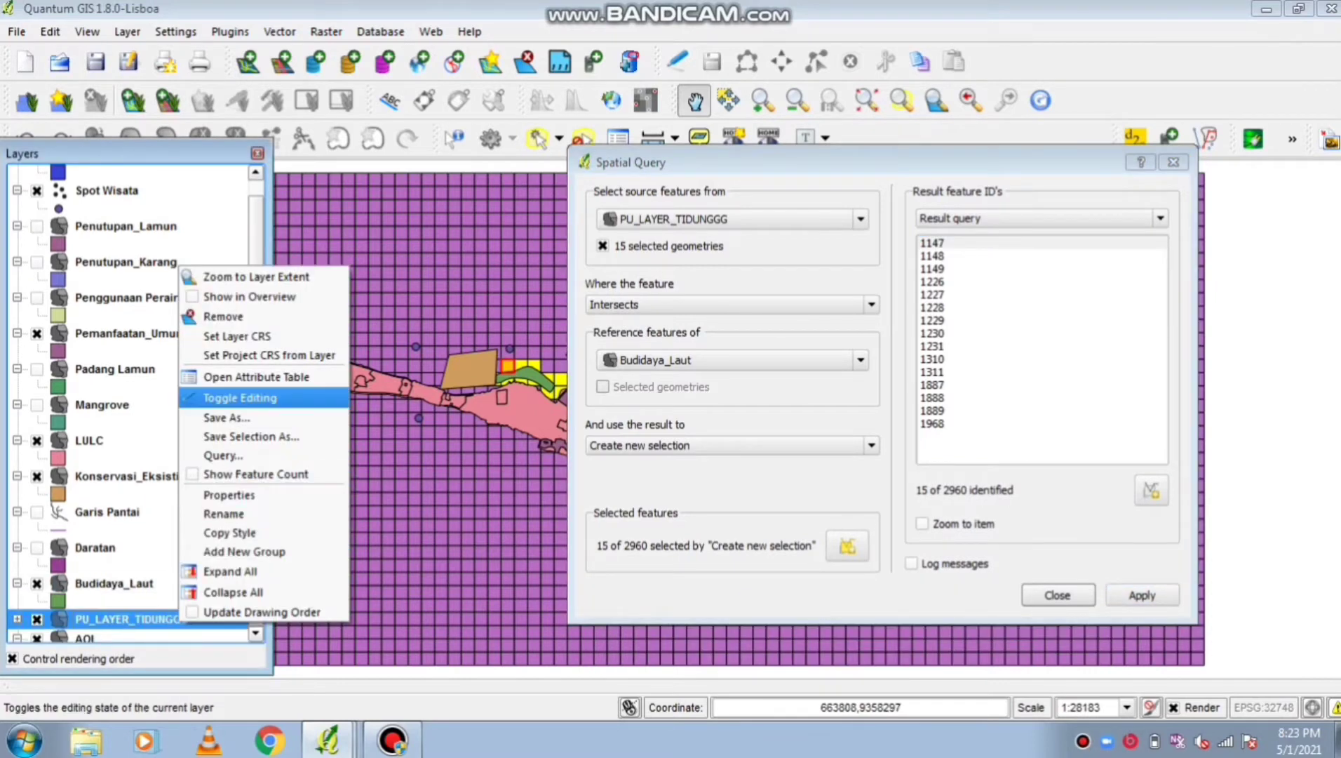
pyautogui.click(252, 376)
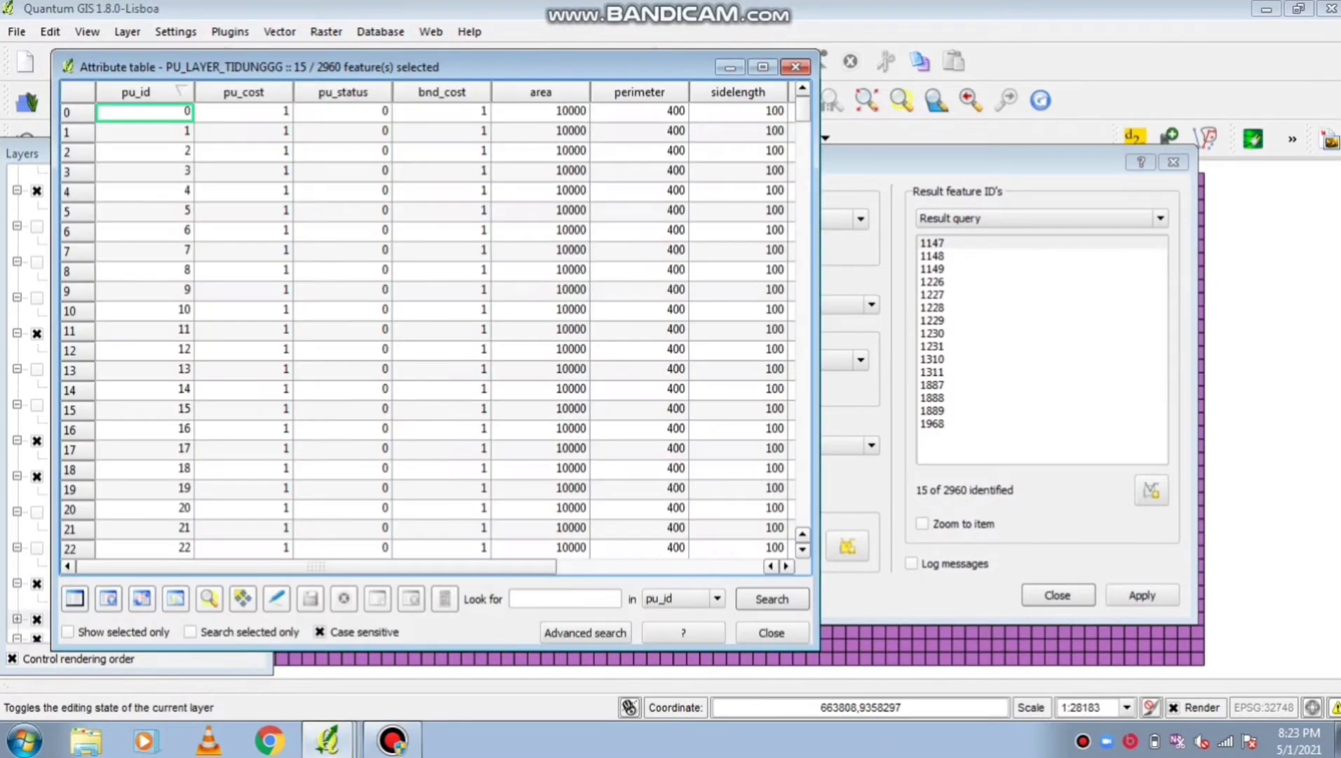
pyautogui.click(277, 597)
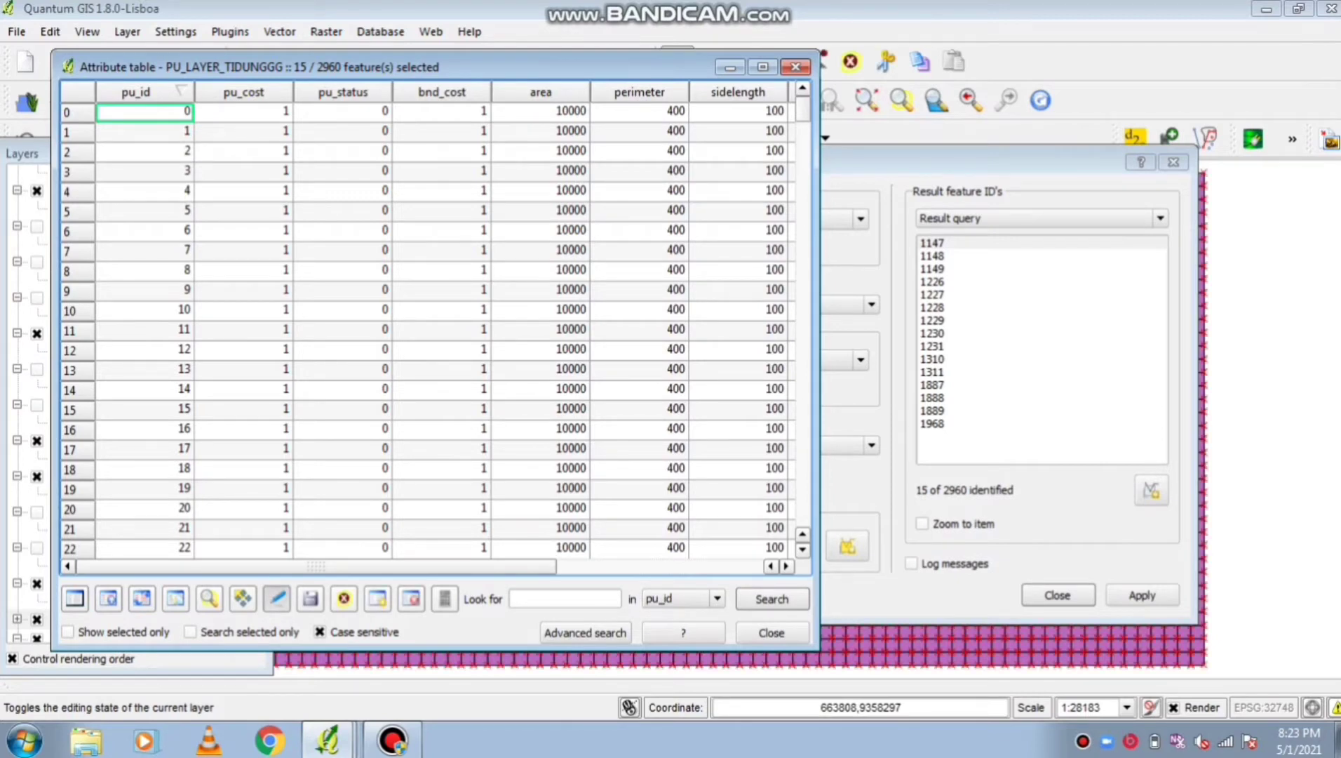
pyautogui.click(444, 598)
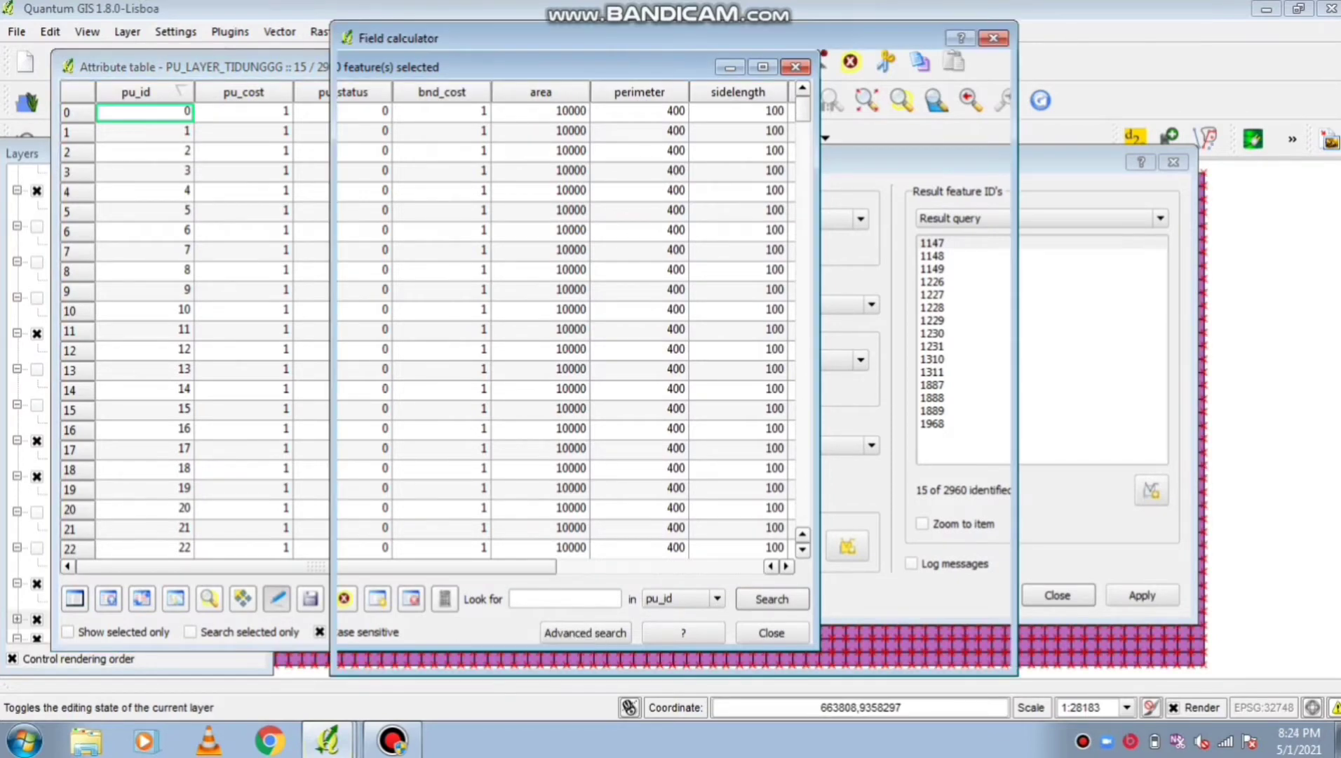
pyautogui.click(605, 95)
pyautogui.click(797, 136)
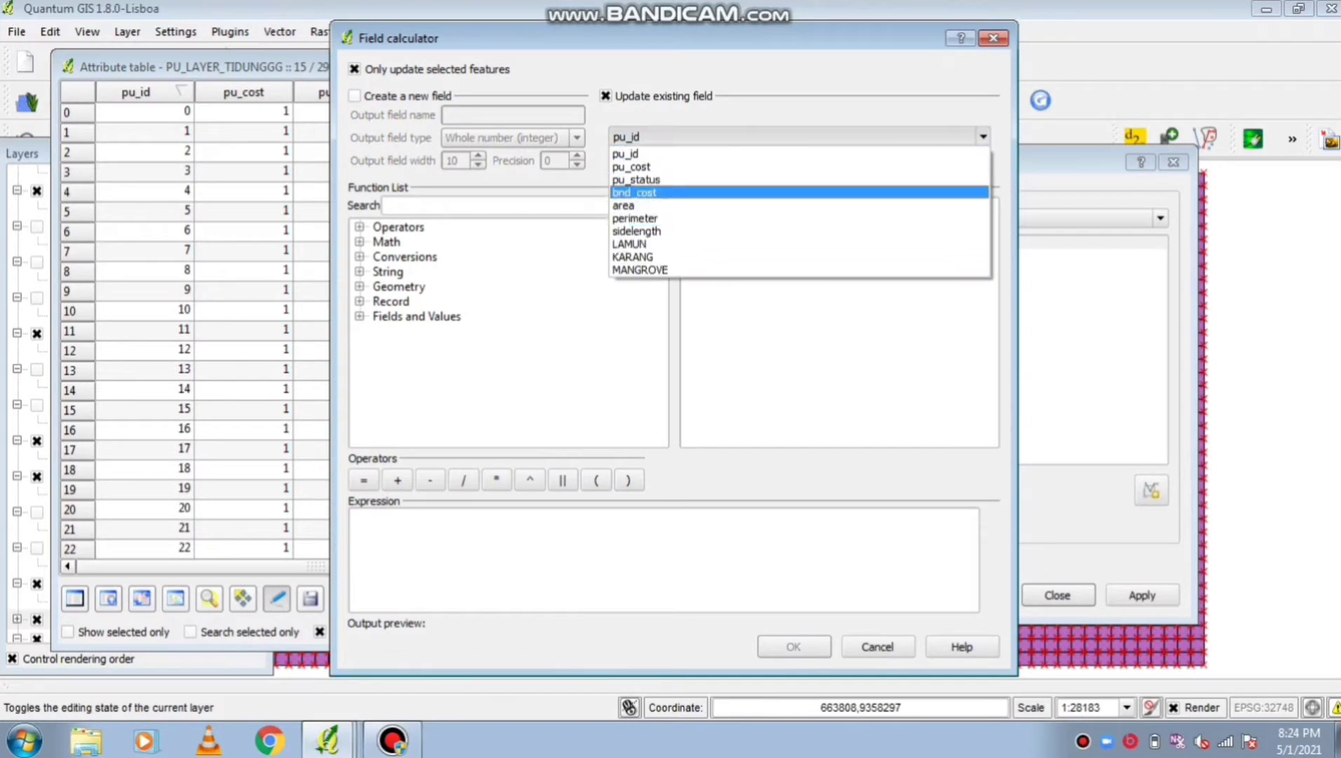
pyautogui.click(636, 180)
pyautogui.click(360, 519)
pyautogui.write('1')
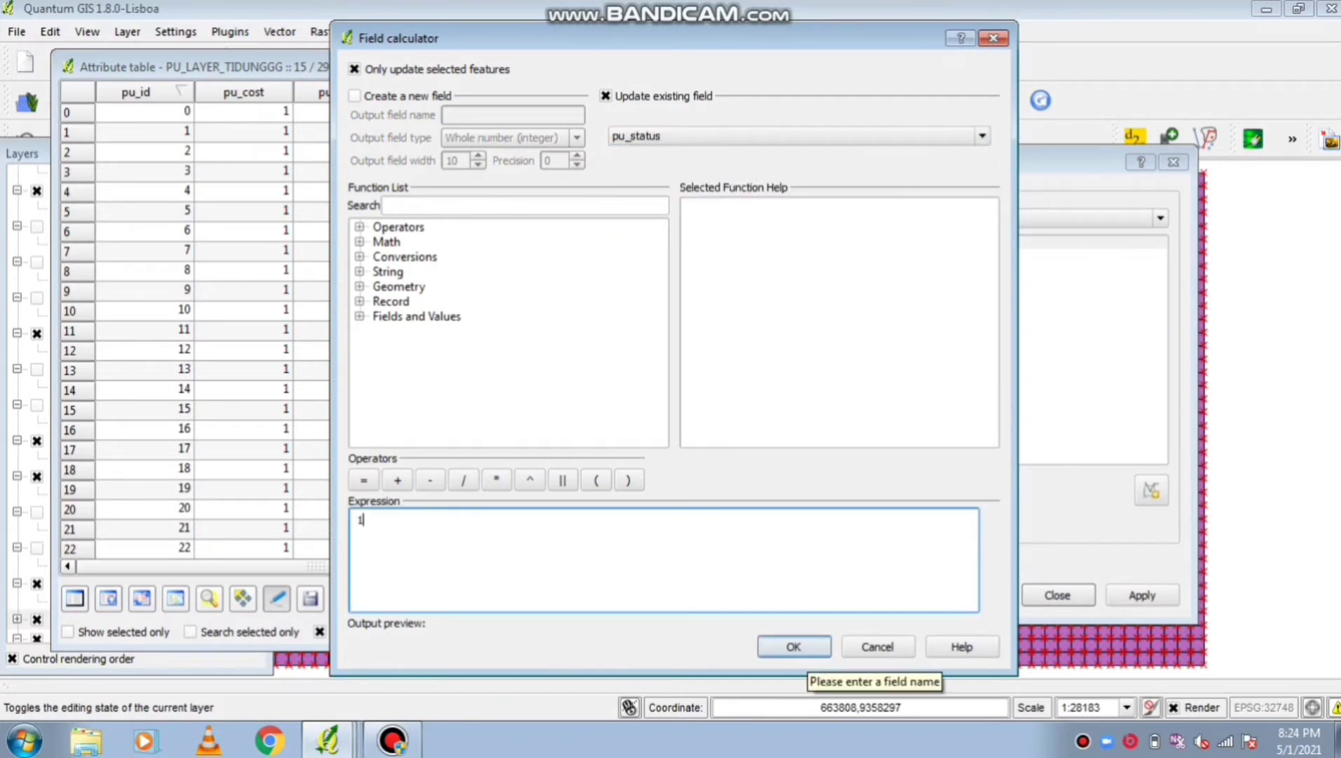
pyautogui.click(800, 649)
pyautogui.press('Return')
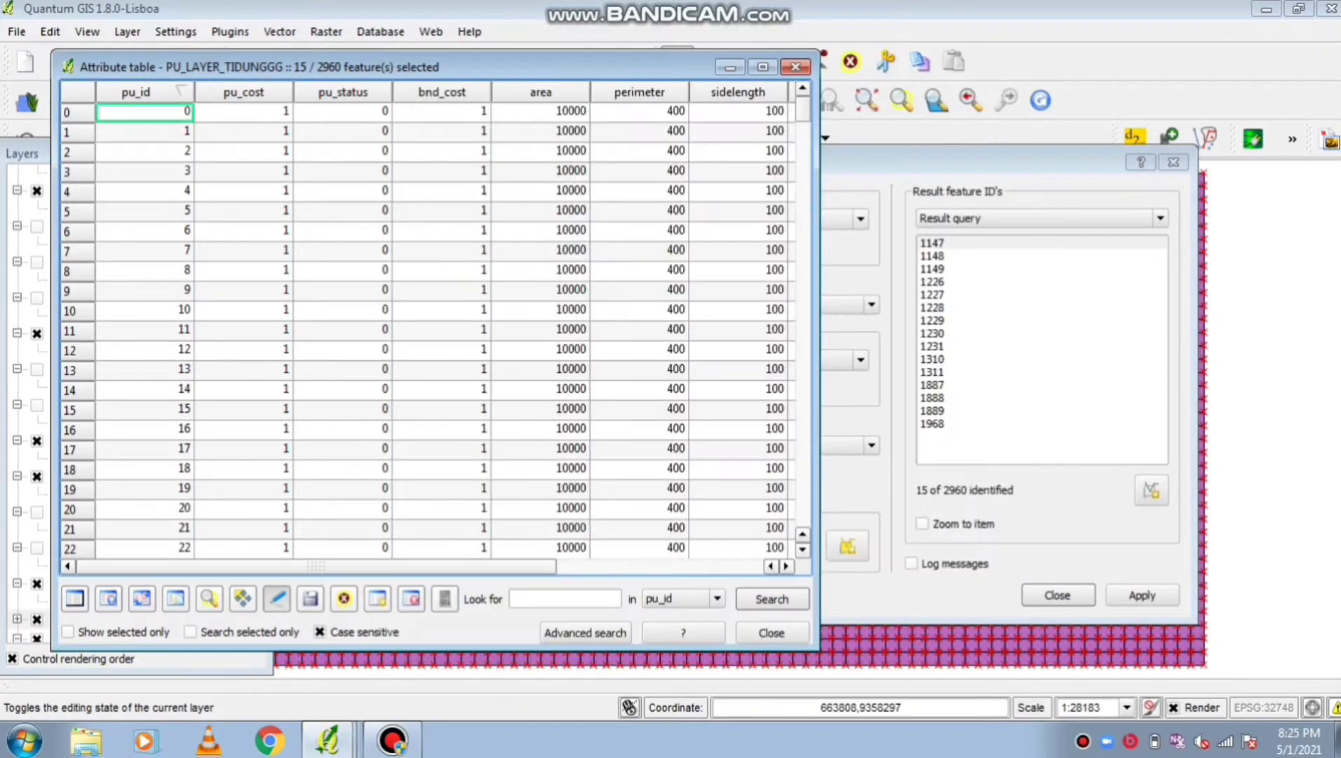
pyautogui.click(277, 598)
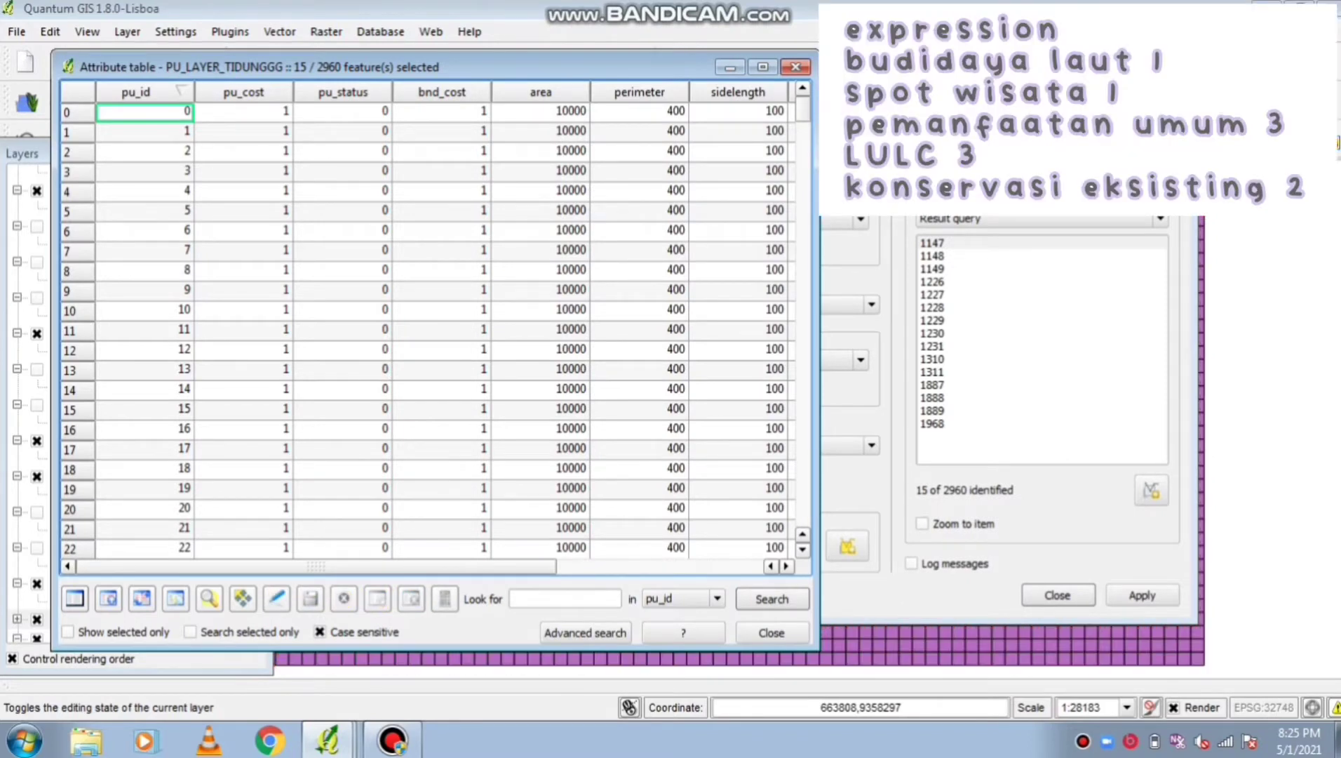
pyautogui.click(771, 632)
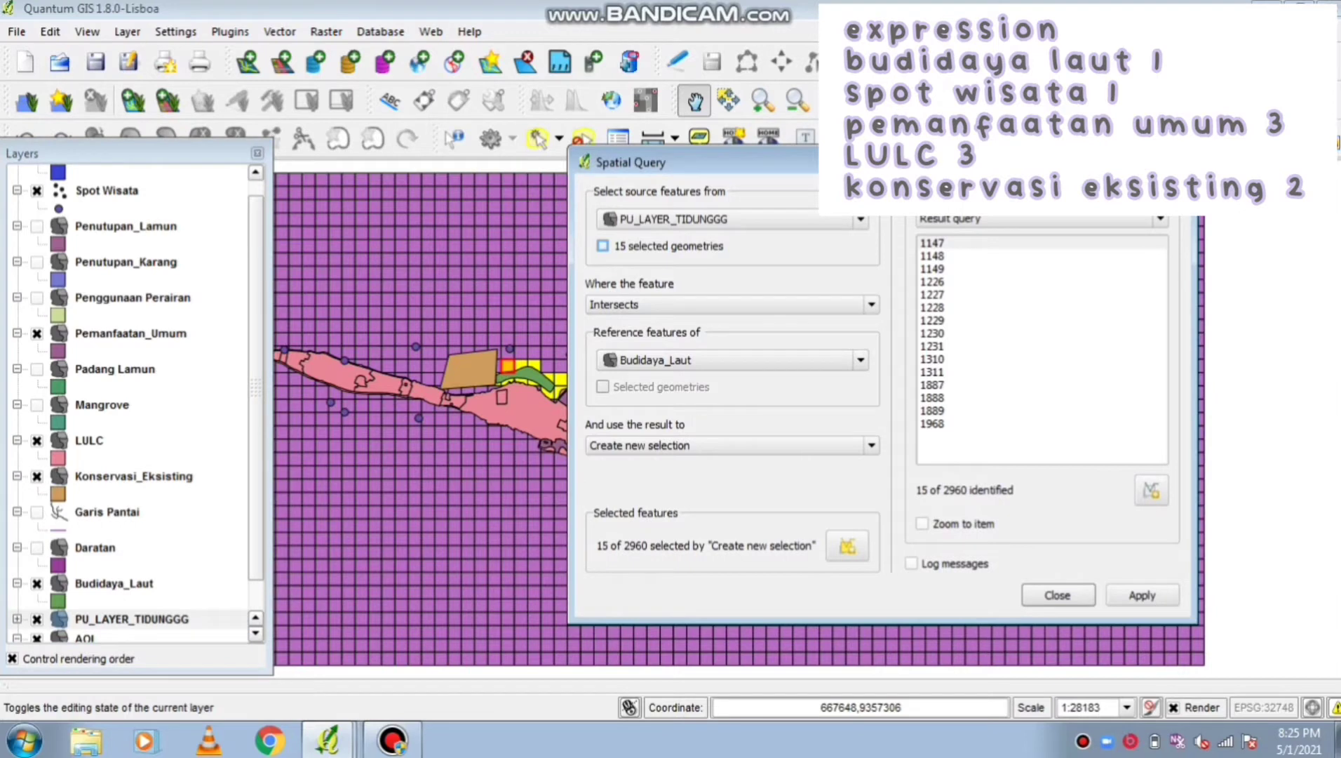
# Run the spatial query again to select the PU_LAYER_TIDUNGGG features that intersect Spot Wisata
pyautogui.click(702, 360)
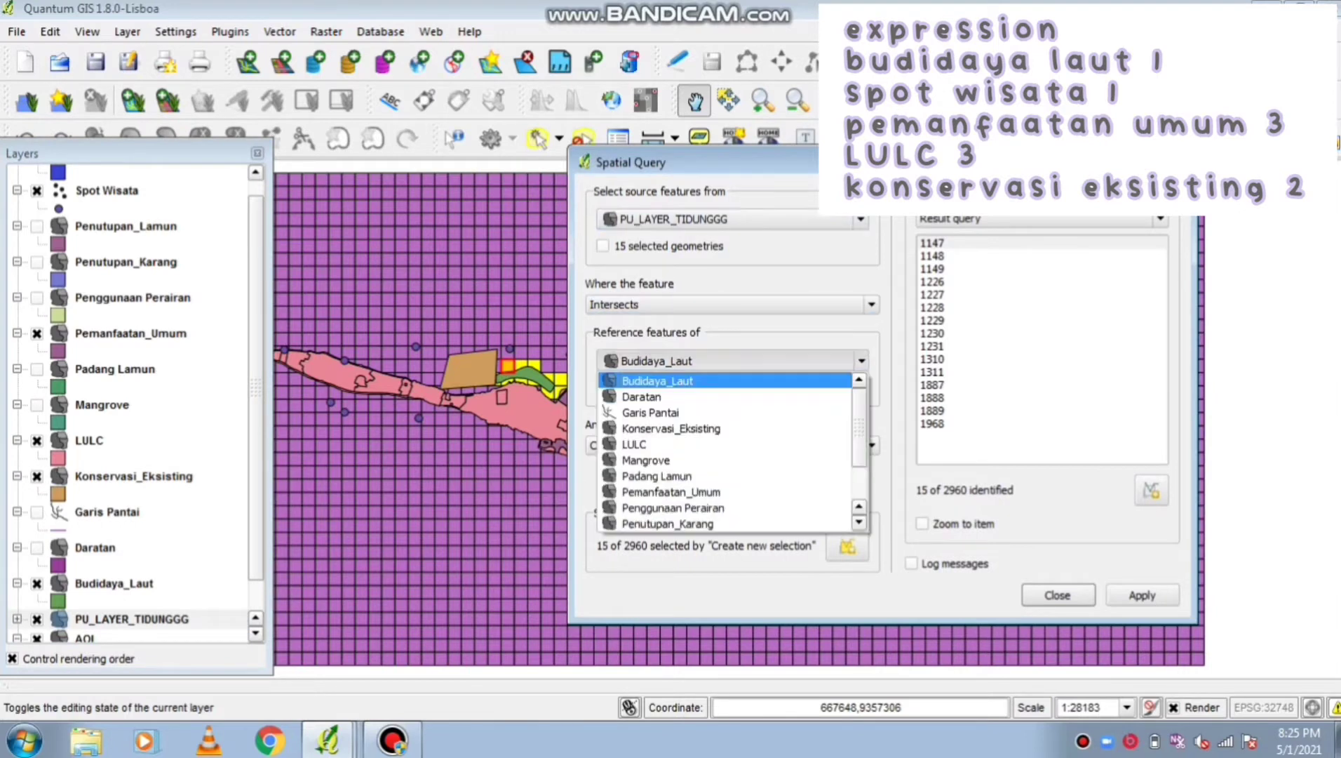
pyautogui.scroll(-2, 725, 412)
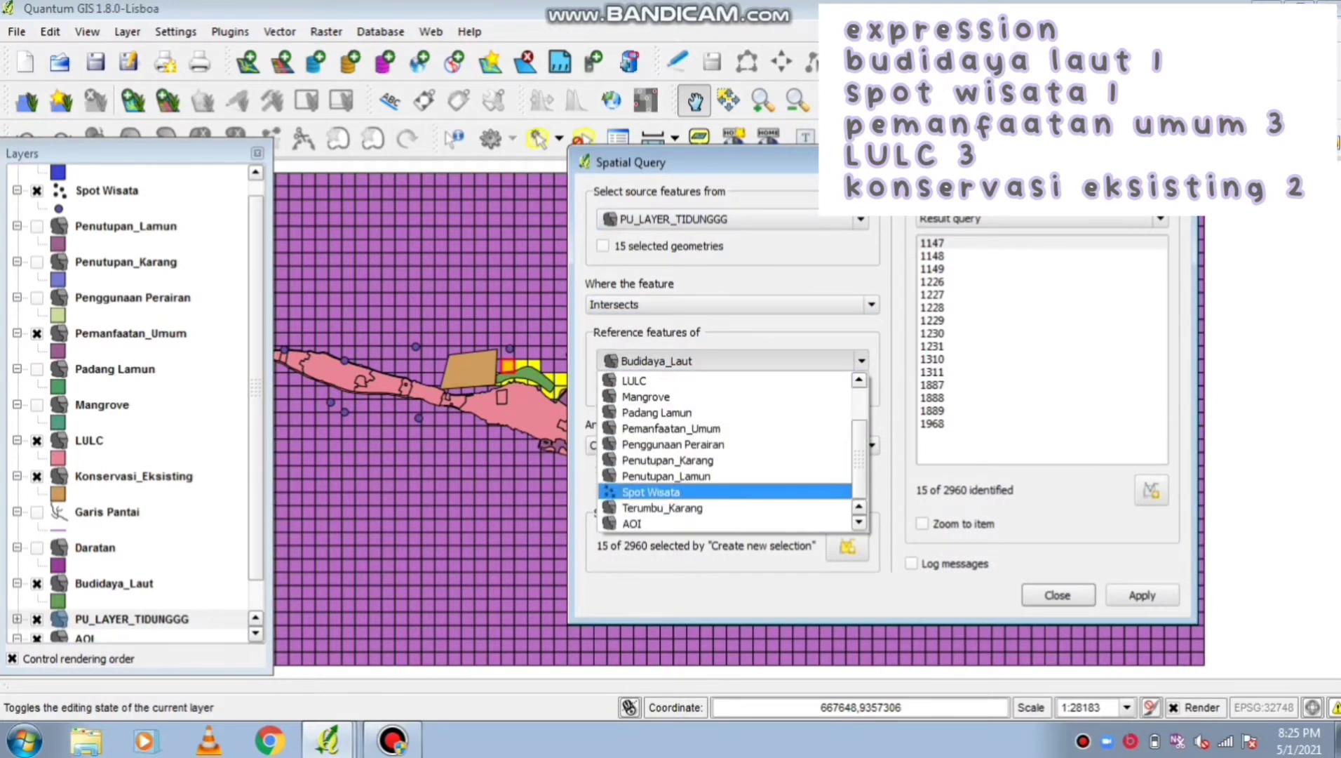
pyautogui.click(654, 492)
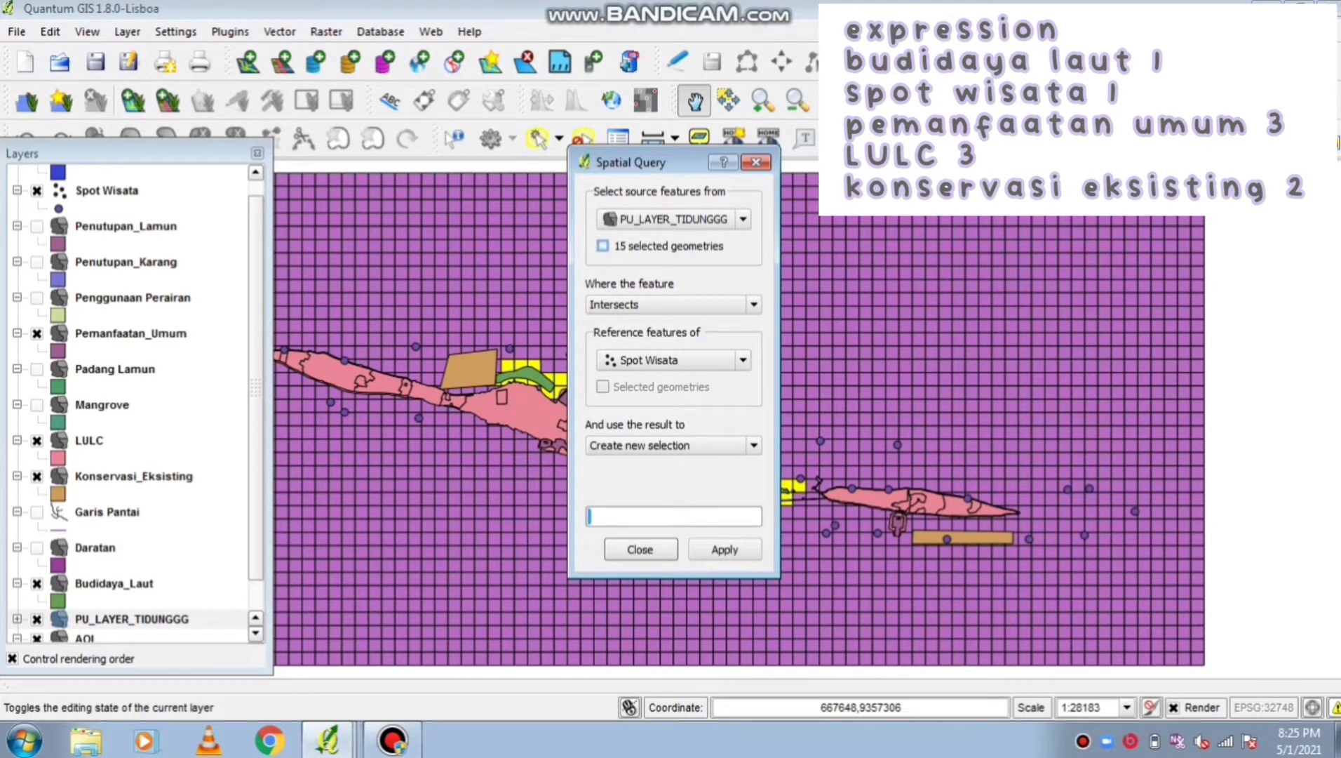
pyautogui.click(725, 551)
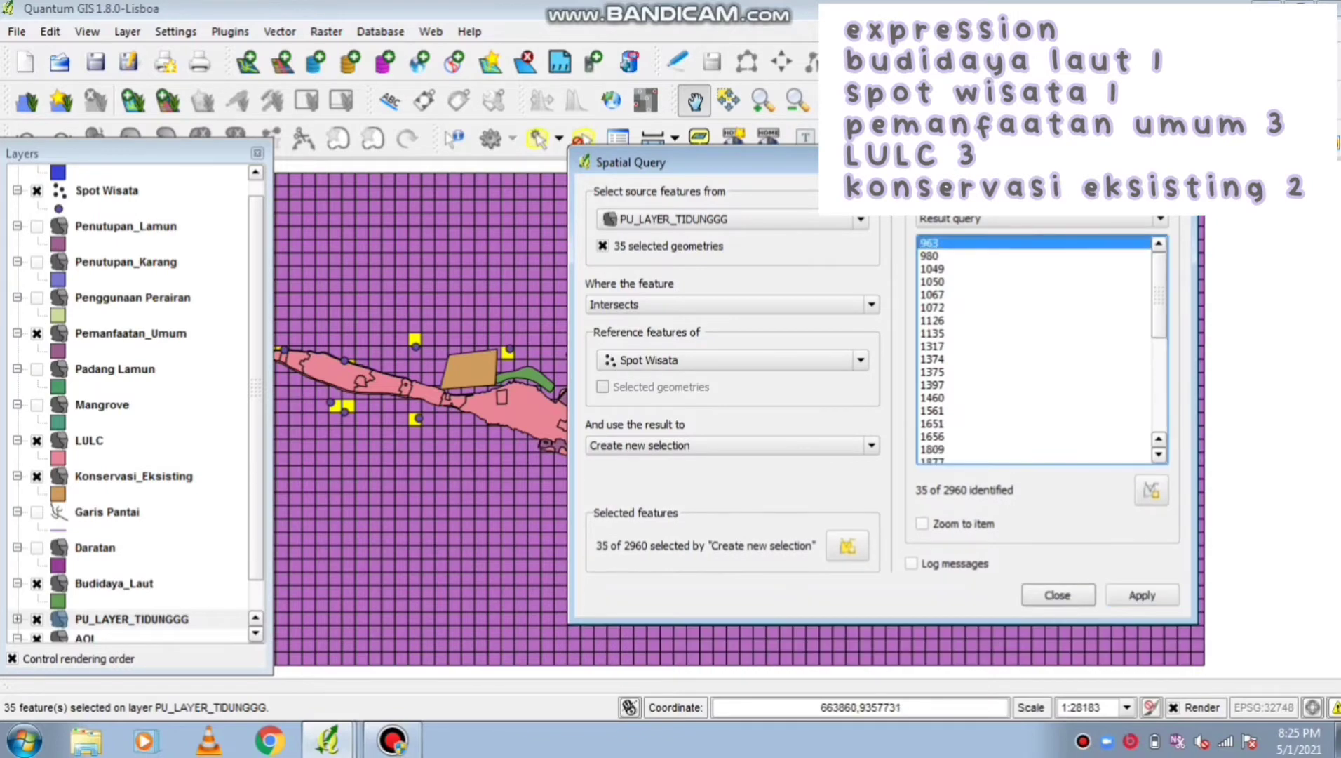
# Update the pu_status field to 1 for the selected Spot Wisata planning units using the field calculator
pyautogui.rightClick(198, 620)
pyautogui.click(267, 373)
pyautogui.click(444, 598)
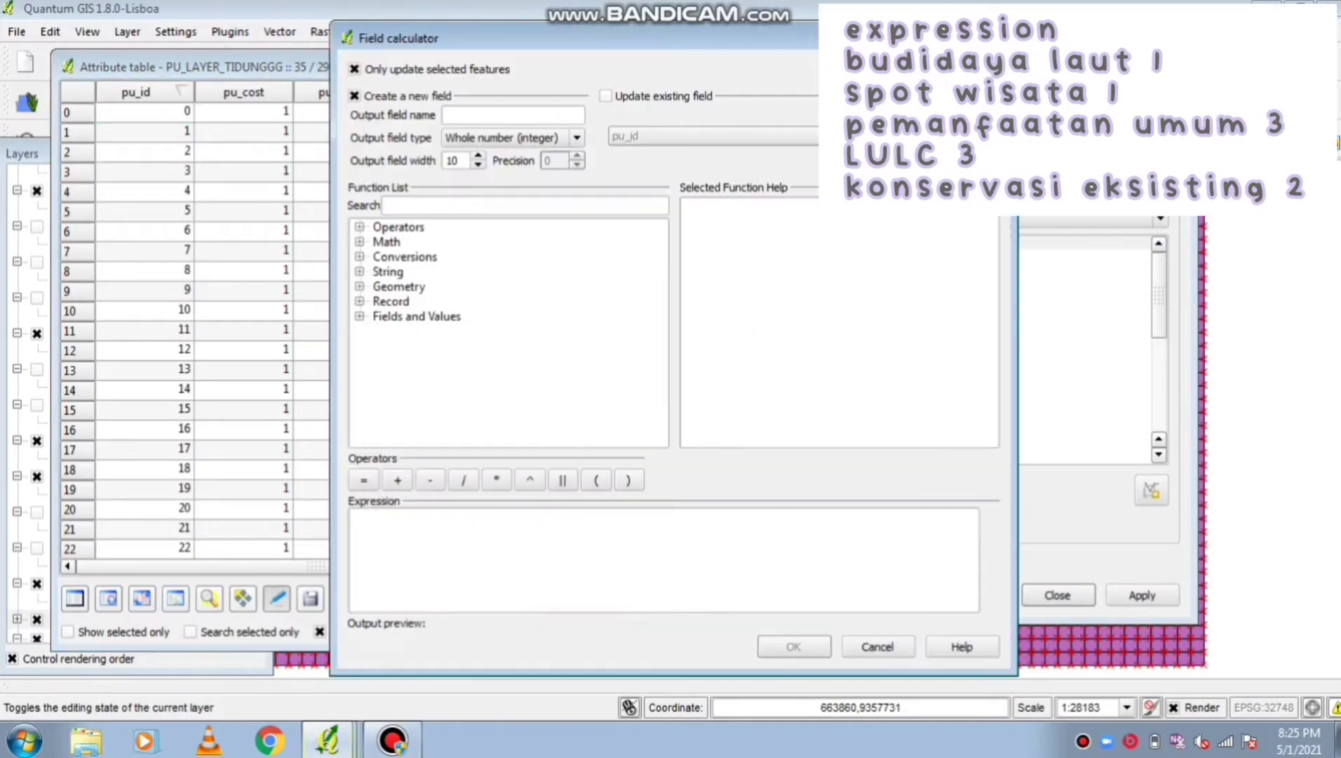
pyautogui.click(663, 558)
pyautogui.write('1')
pyautogui.click(606, 96)
pyautogui.click(799, 136)
pyautogui.click(636, 179)
pyautogui.click(793, 646)
pyautogui.click(793, 645)
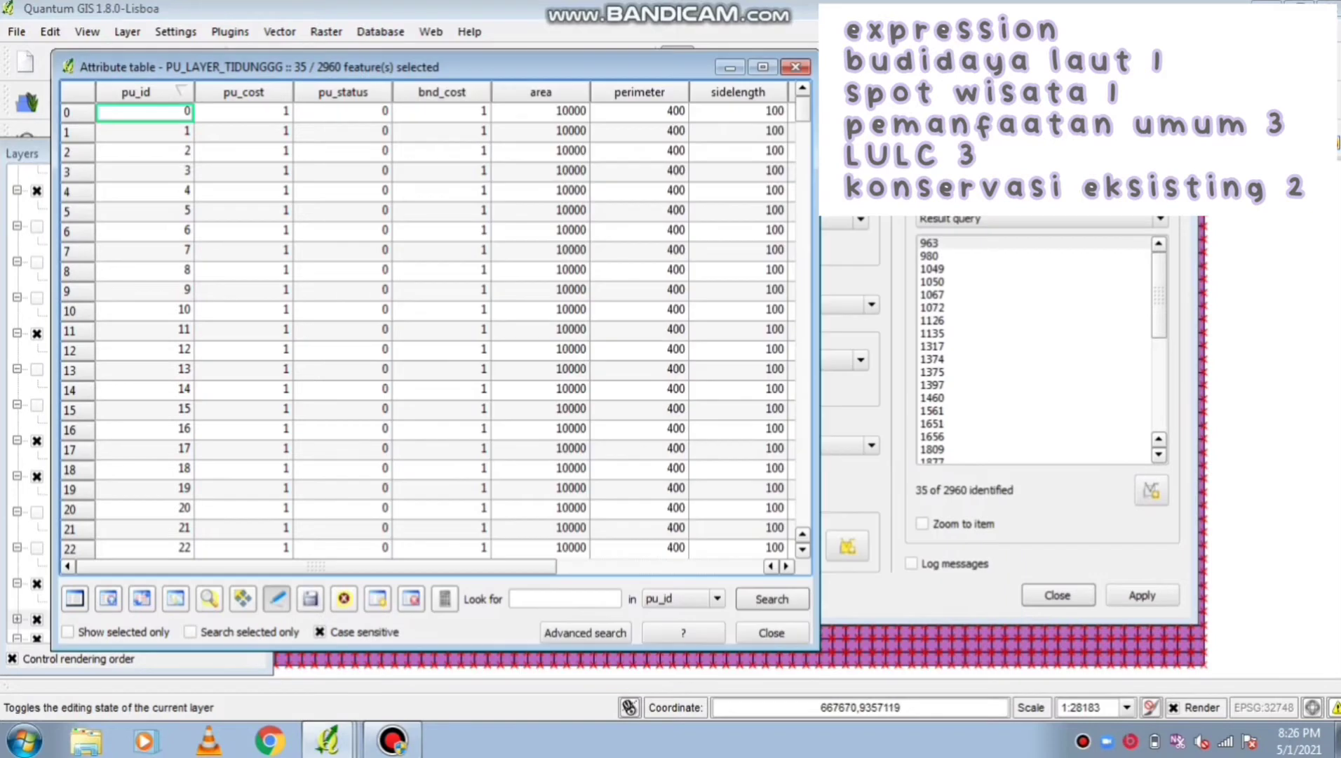
pyautogui.click(772, 599)
# Select the PU_LAYER_TIDUNGGG features that intersect Pemanfaatan_Umum with the spatial query
pyautogui.click(860, 360)
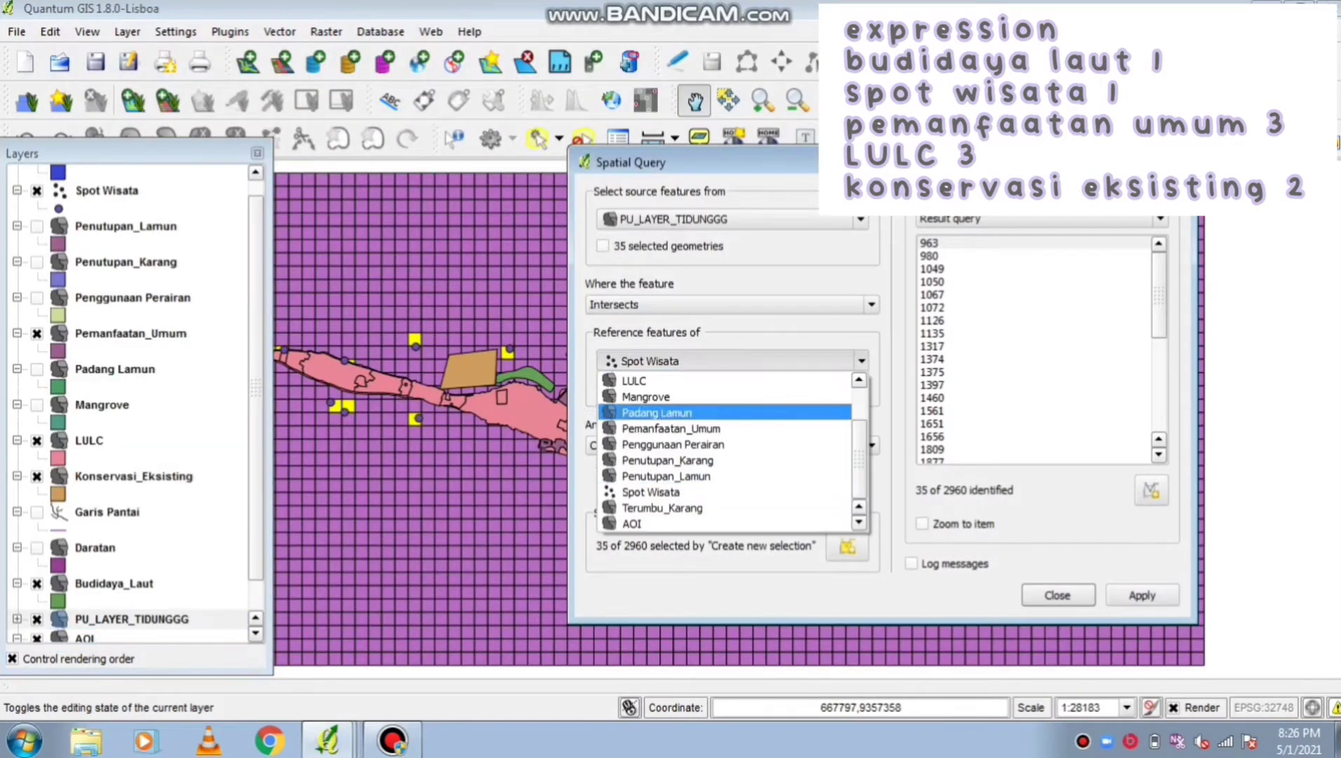
pyautogui.click(667, 425)
pyautogui.click(725, 549)
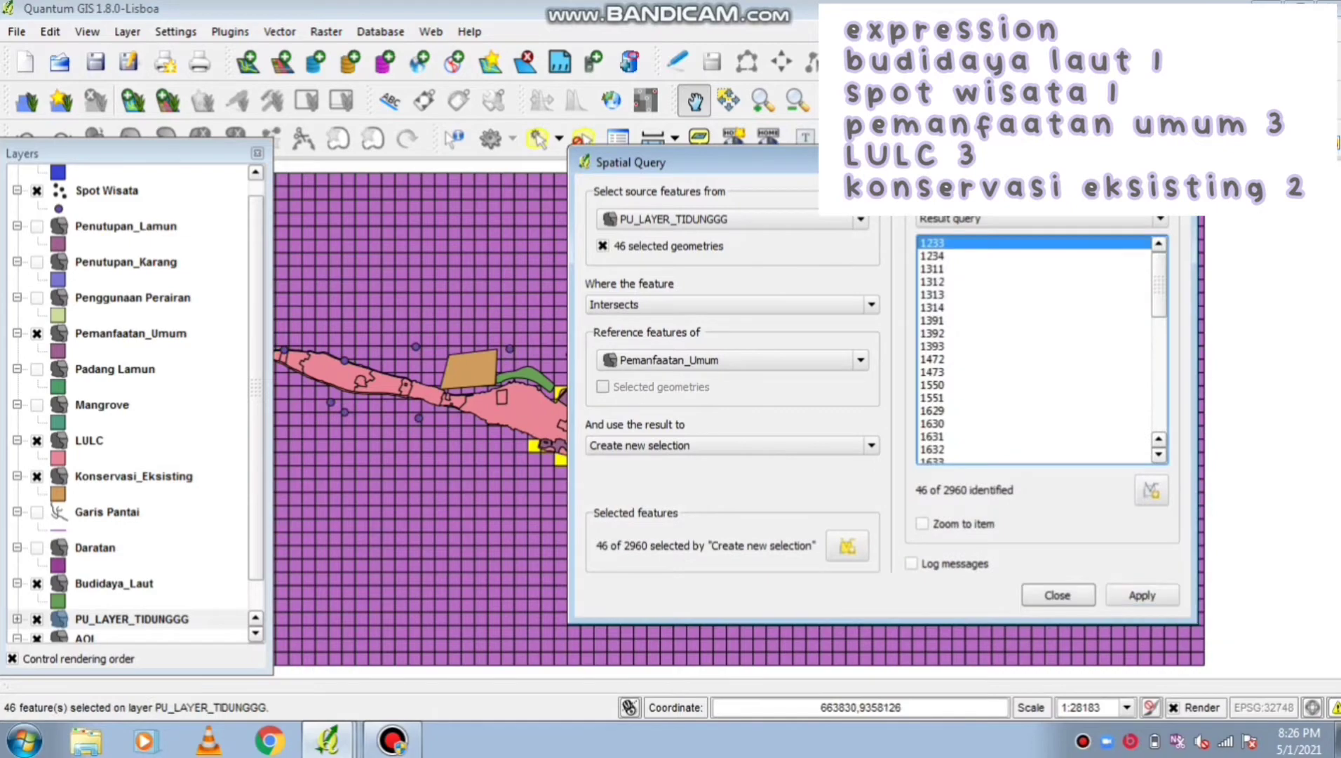
# Update pu_status to 3 for the selected Pemanfaatan_Umum planning units with the field calculator and close the attribute table
pyautogui.rightClick(132, 618)
pyautogui.click(184, 359)
pyautogui.click(277, 597)
pyautogui.click(358, 519)
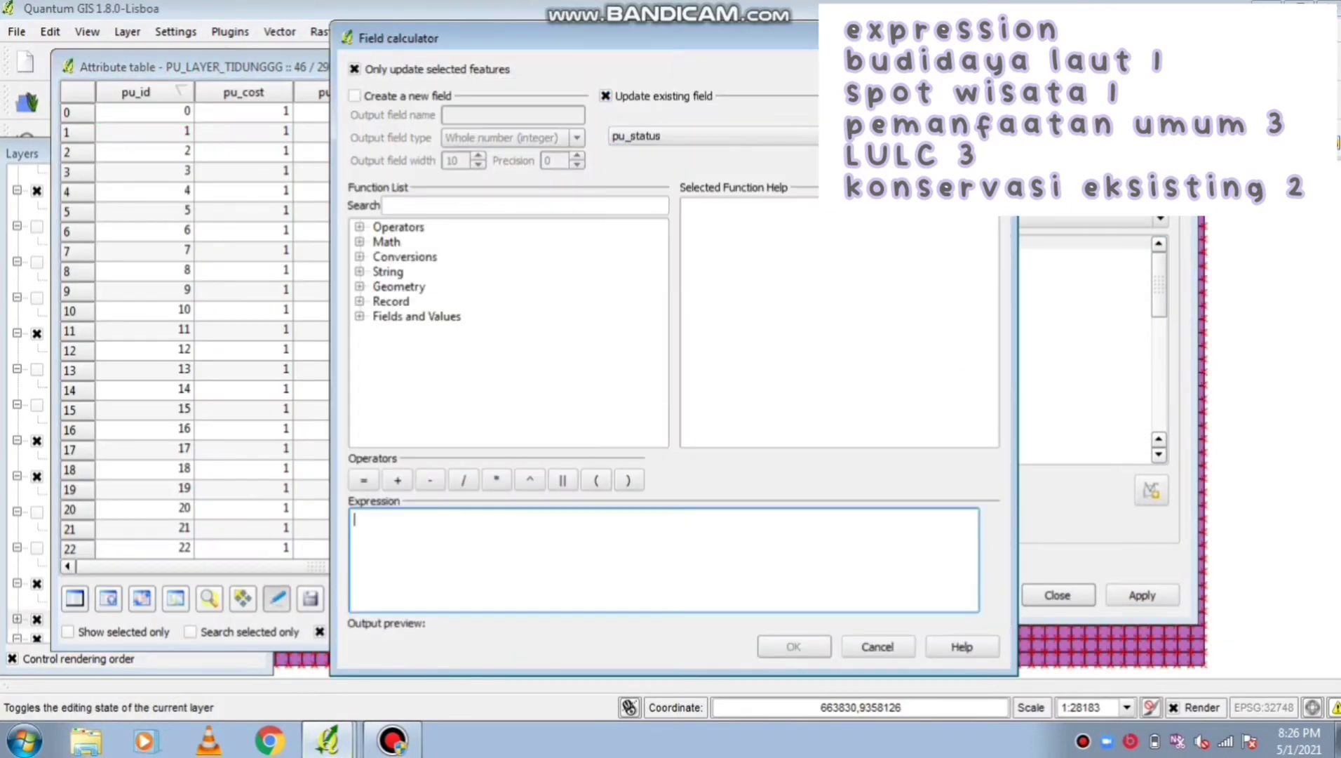
pyautogui.write('3')
pyautogui.press('BackSpace')
pyautogui.write('3')
pyautogui.click(794, 647)
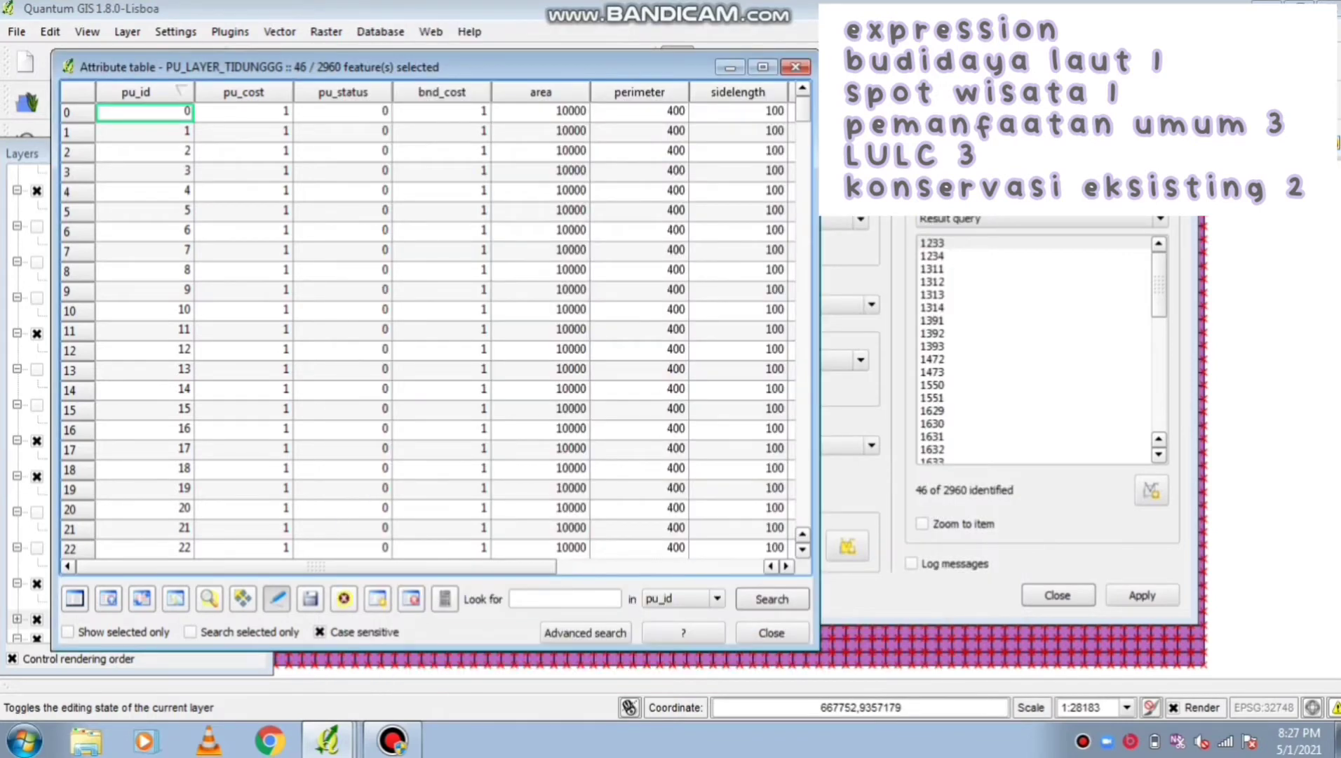
pyautogui.click(771, 632)
# Select the PU_LAYER_TIDUNGGG features that intersect LULC with the spatial query
pyautogui.click(733, 361)
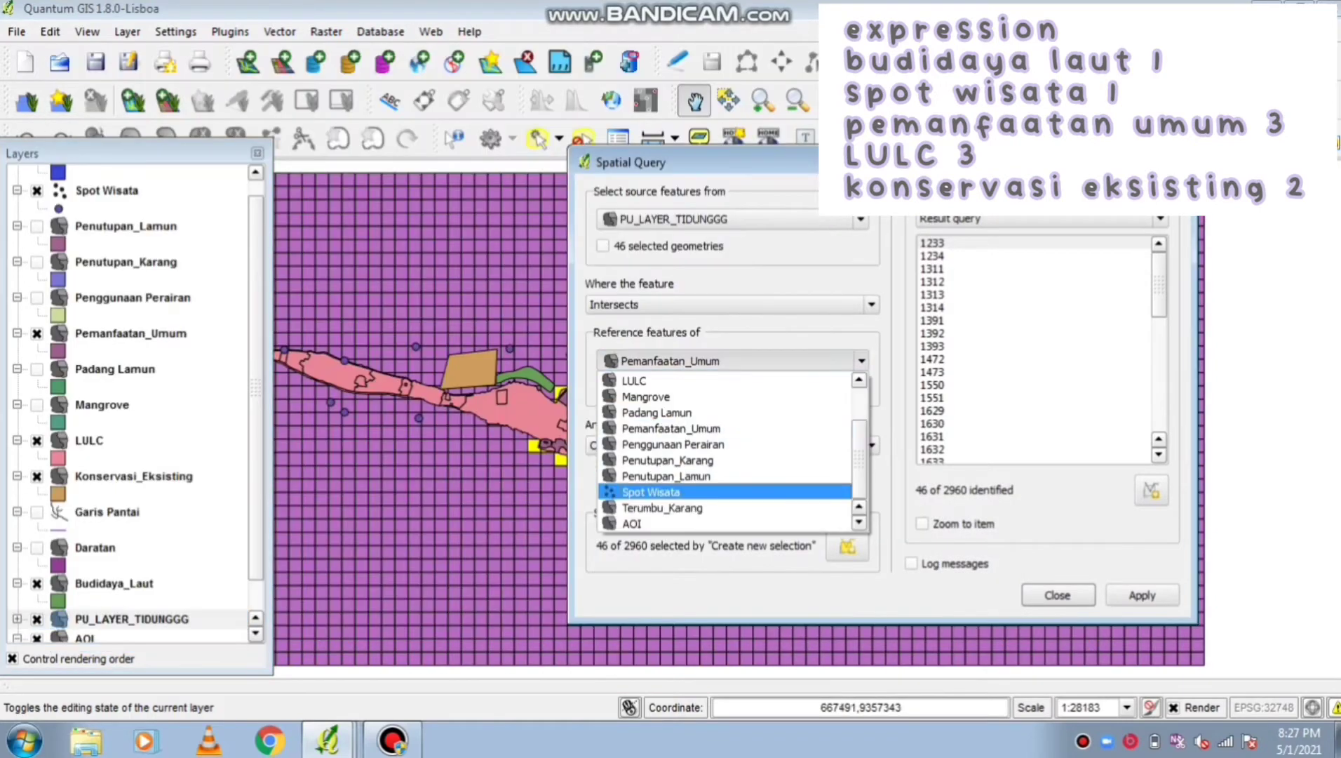
pyautogui.click(634, 381)
pyautogui.click(725, 550)
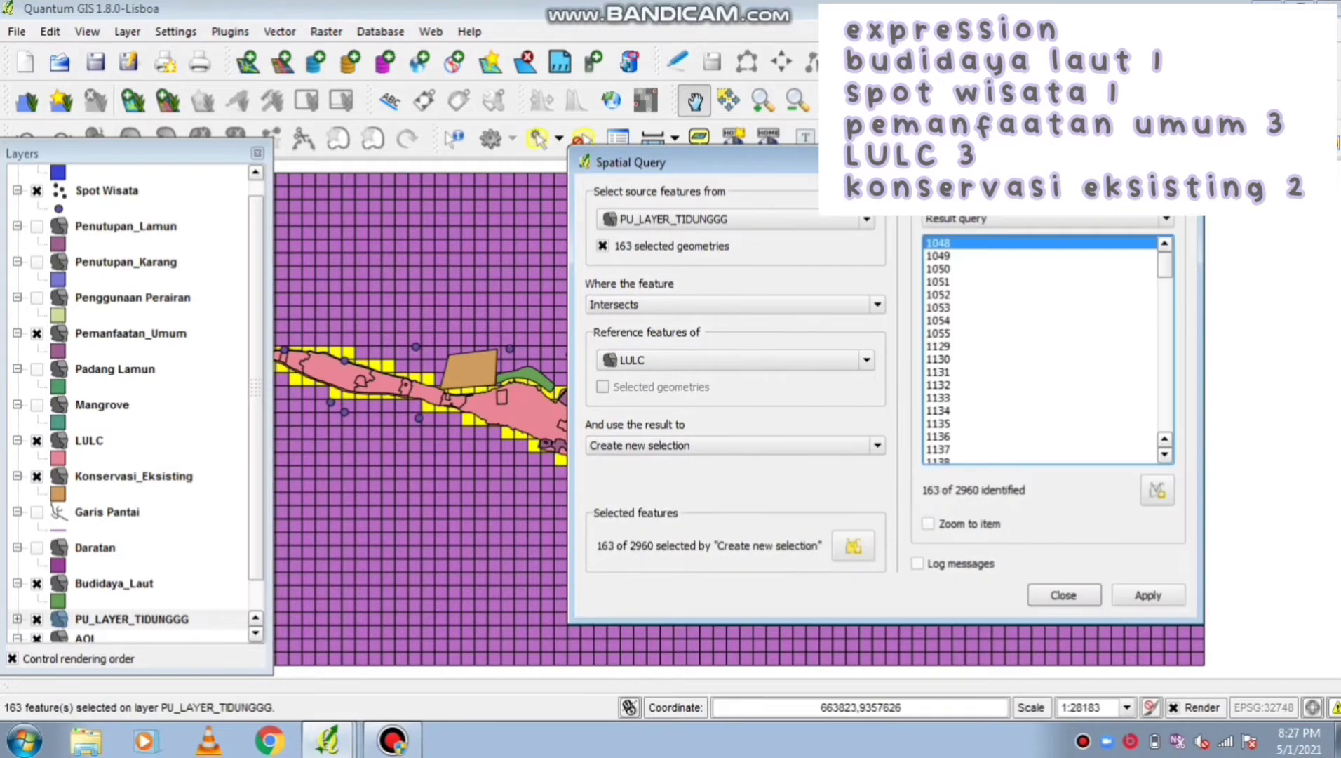
# Update pu_status to 2 for the selected PU_LAYER_TIDUNGGG planning units with the field calculator
pyautogui.rightClick(192, 619)
pyautogui.click(250, 368)
pyautogui.click(276, 597)
pyautogui.click(445, 598)
pyautogui.click(605, 96)
pyautogui.click(713, 137)
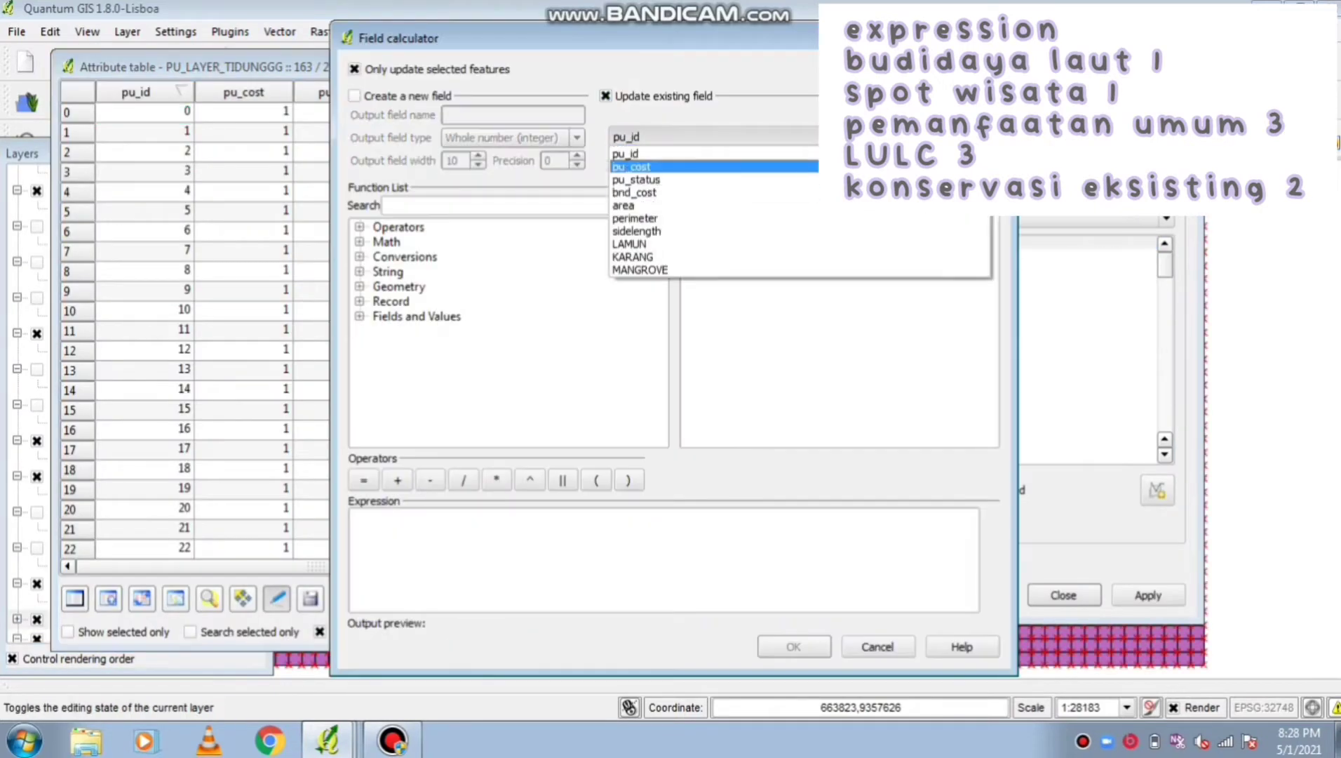
pyautogui.click(635, 180)
pyautogui.click(660, 554)
pyautogui.write('2')
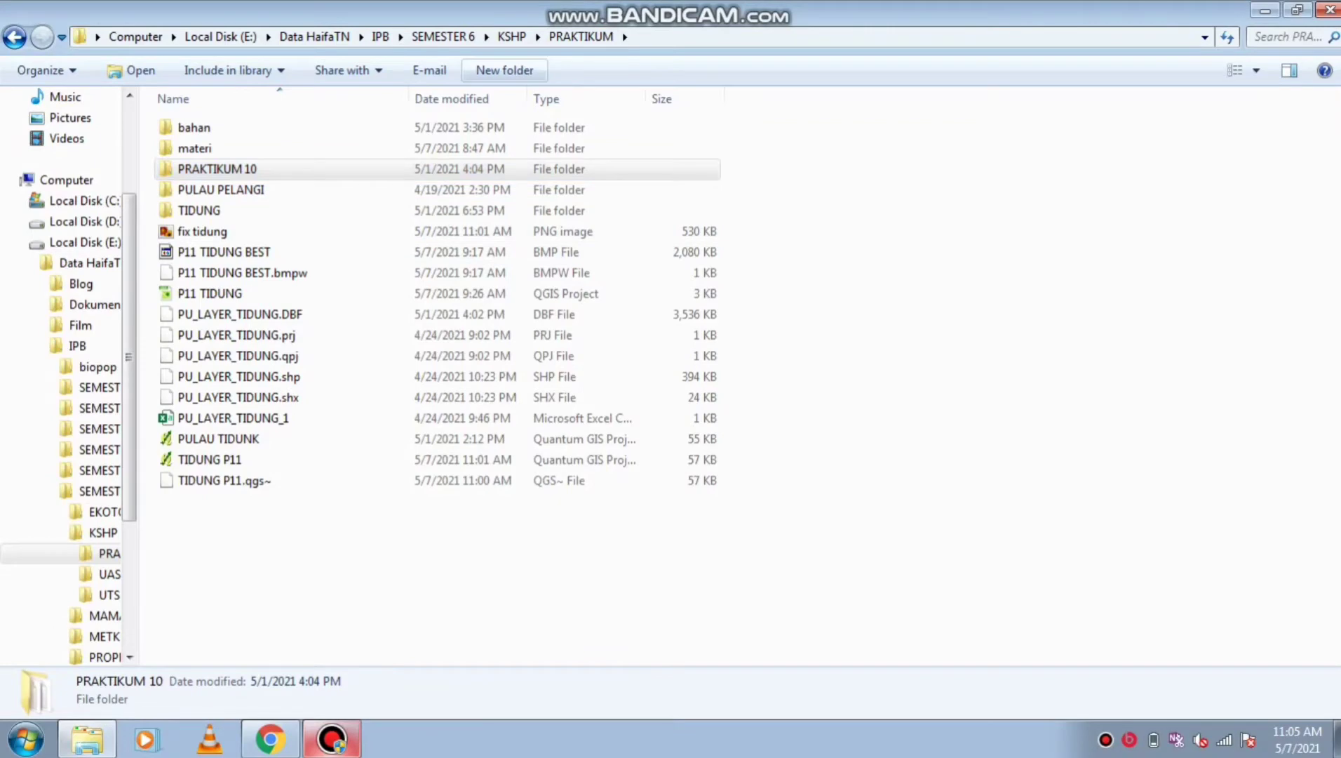
# Create a folder named SIMULASI 50% inside the PRAKTIKUM folder and open it
pyautogui.click(504, 70)
pyautogui.write('SI')
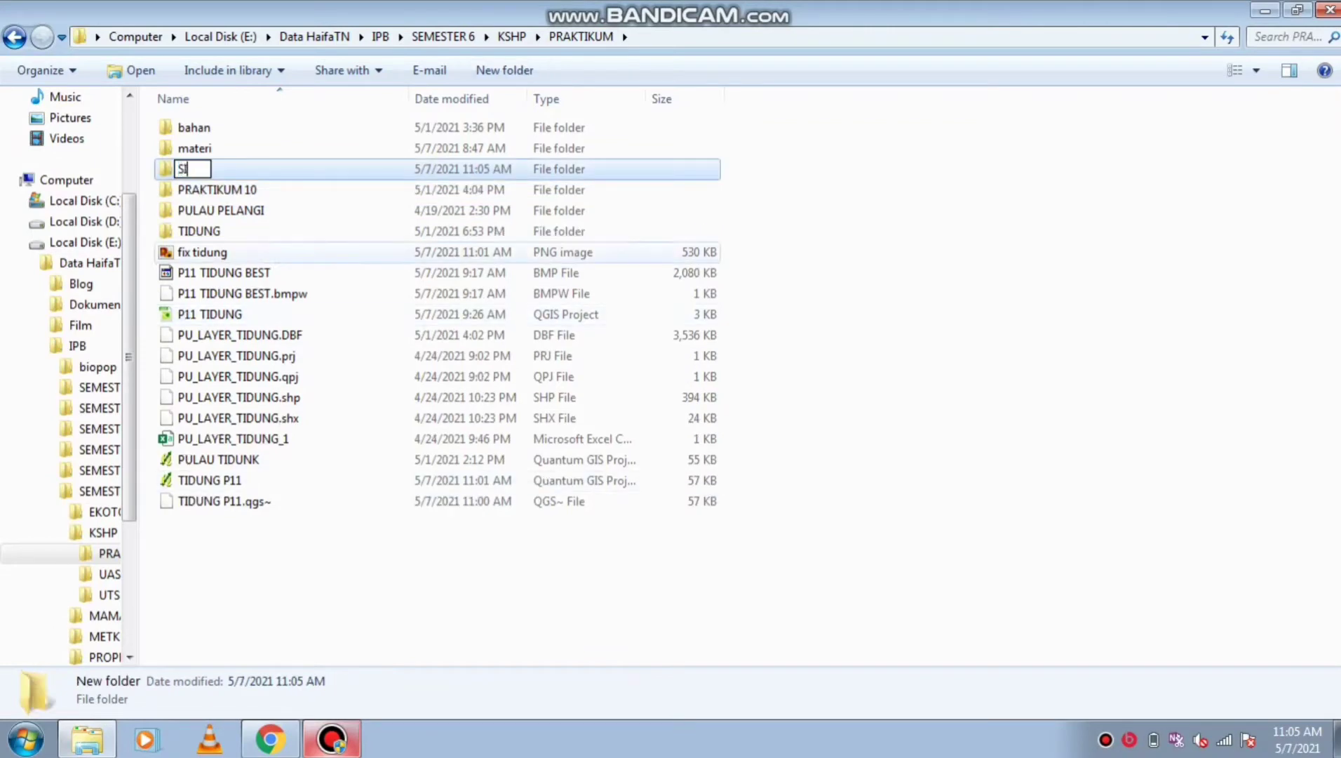
pyautogui.write('MULASI')
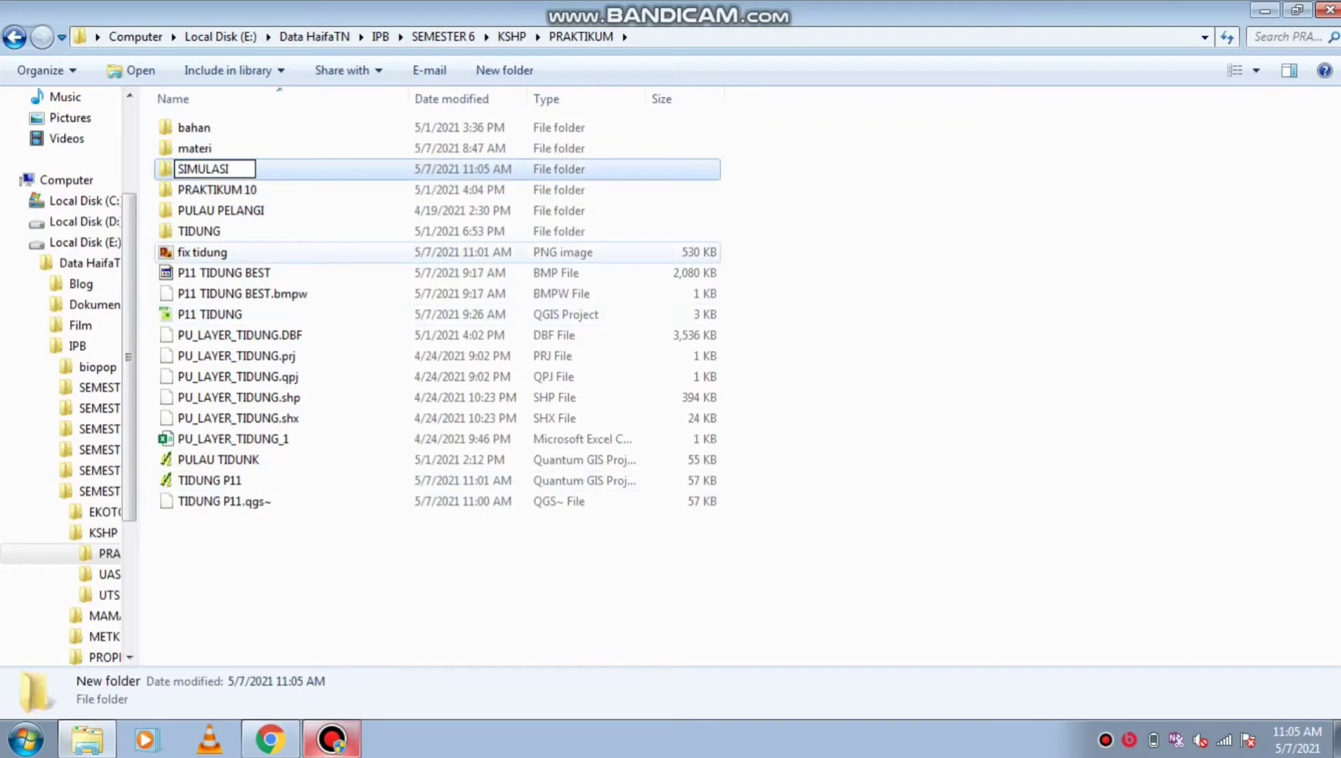
pyautogui.write(' 50%')
pyautogui.press('Return')
pyautogui.press('Return')
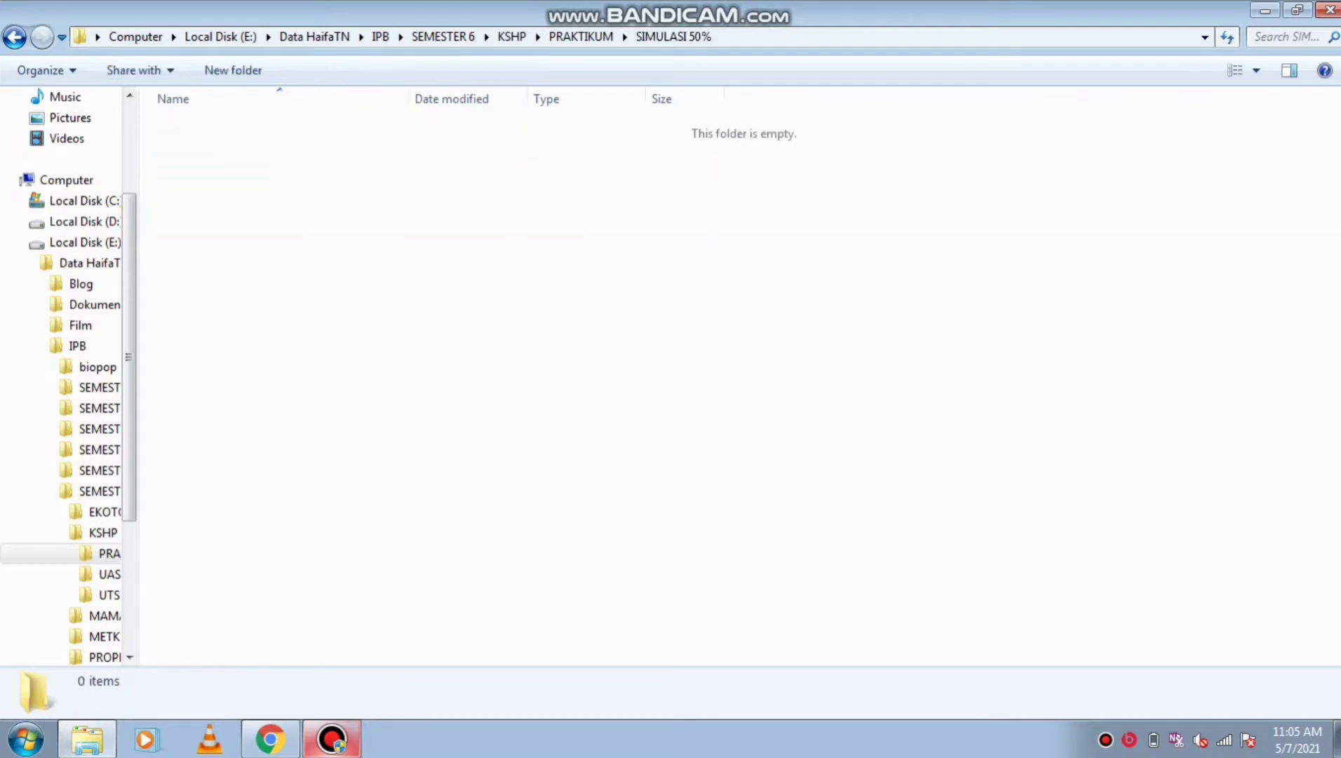
# Create three subfolders named INPUT, OUTPUT and PU inside the SIMULASI 50% folder
pyautogui.click(364, 70)
pyautogui.write('INPUT')
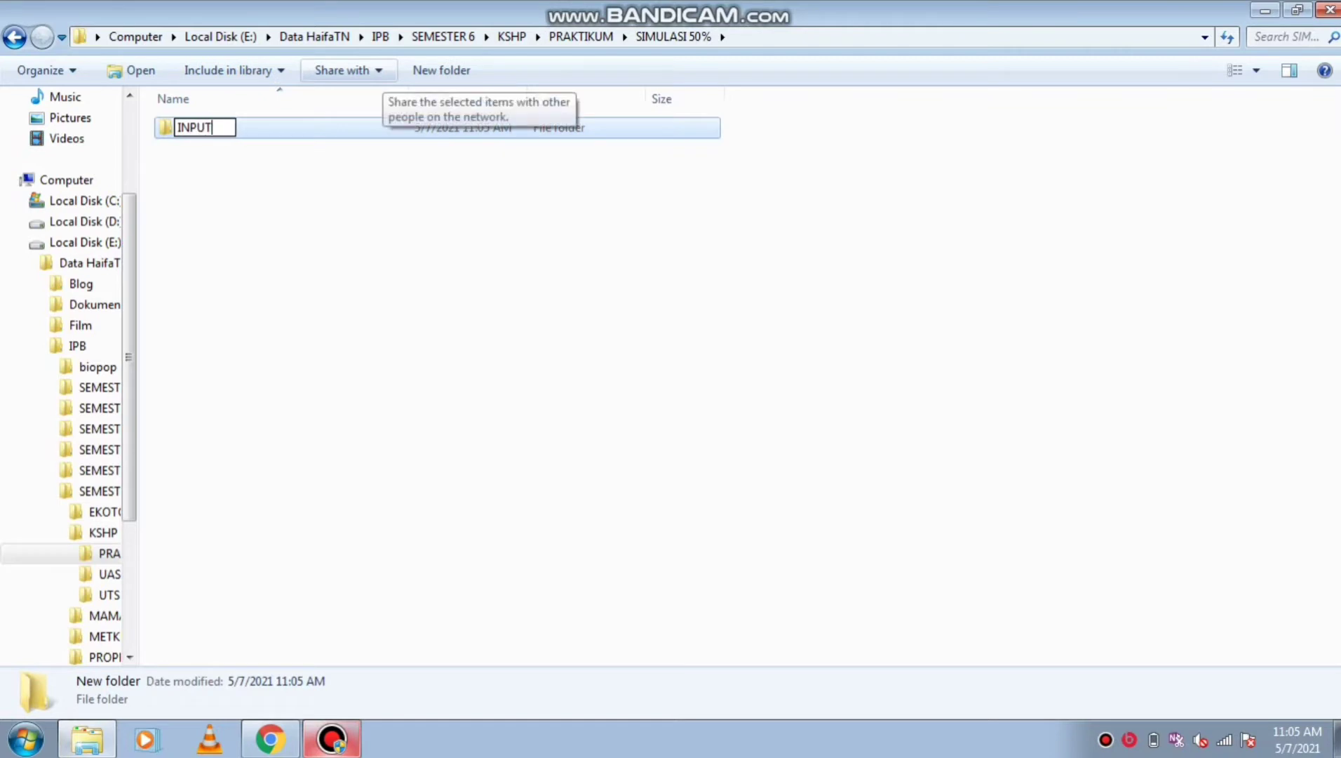
pyautogui.press('Return')
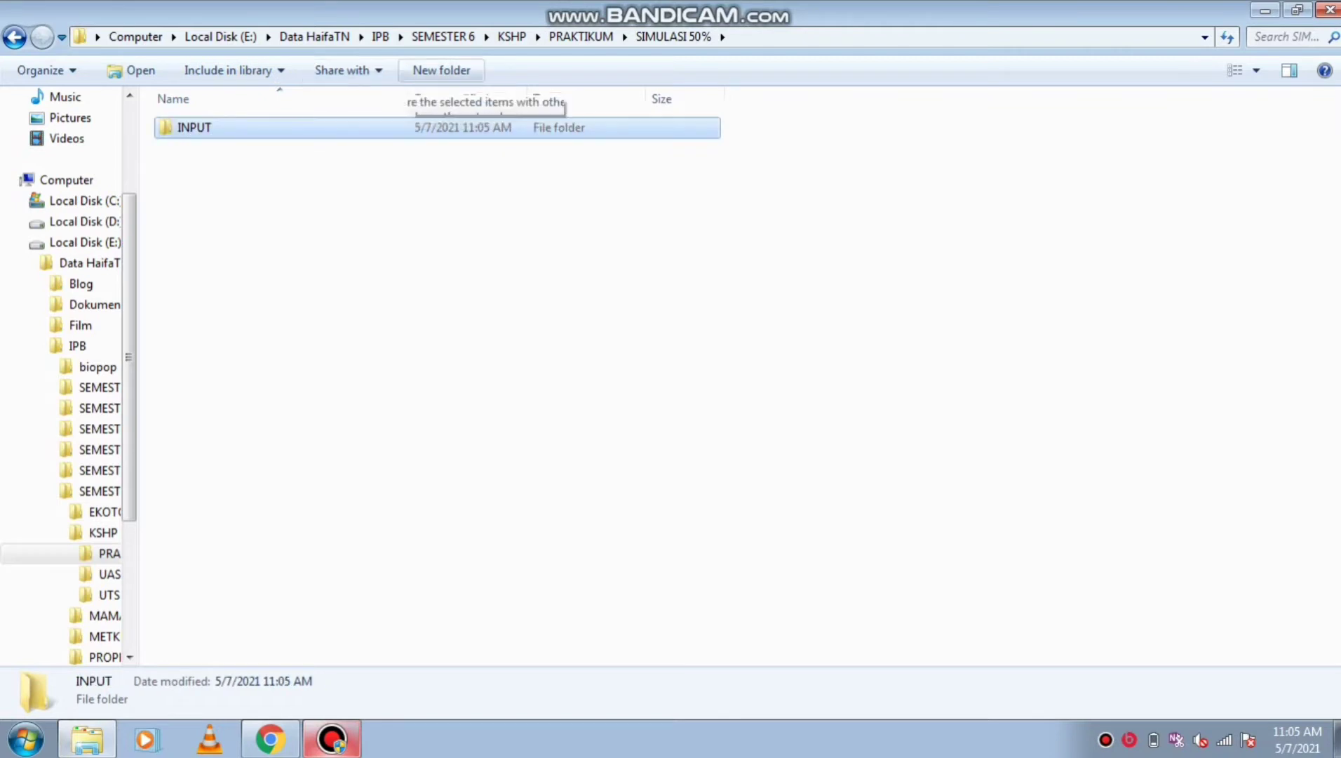
pyautogui.click(421, 70)
pyautogui.write('OUTPUT')
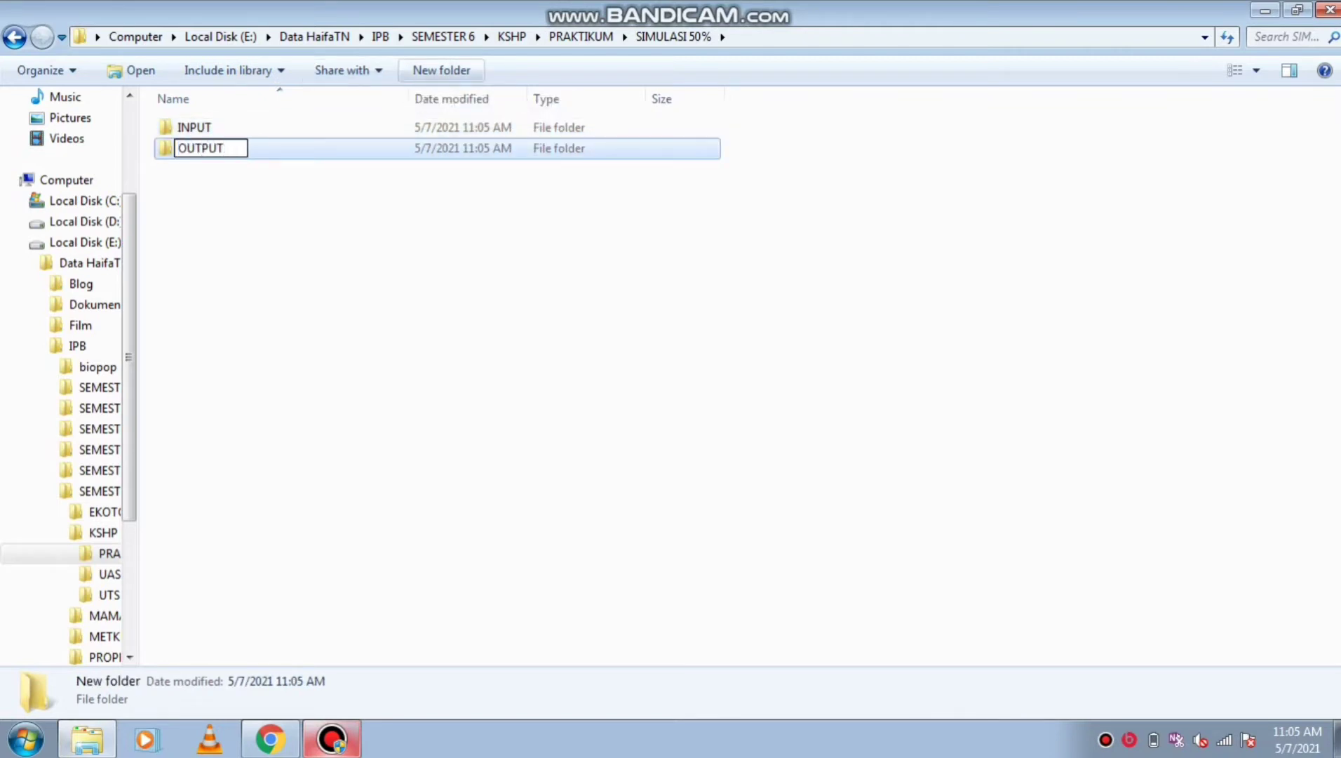
pyautogui.press('Return')
pyautogui.click(441, 70)
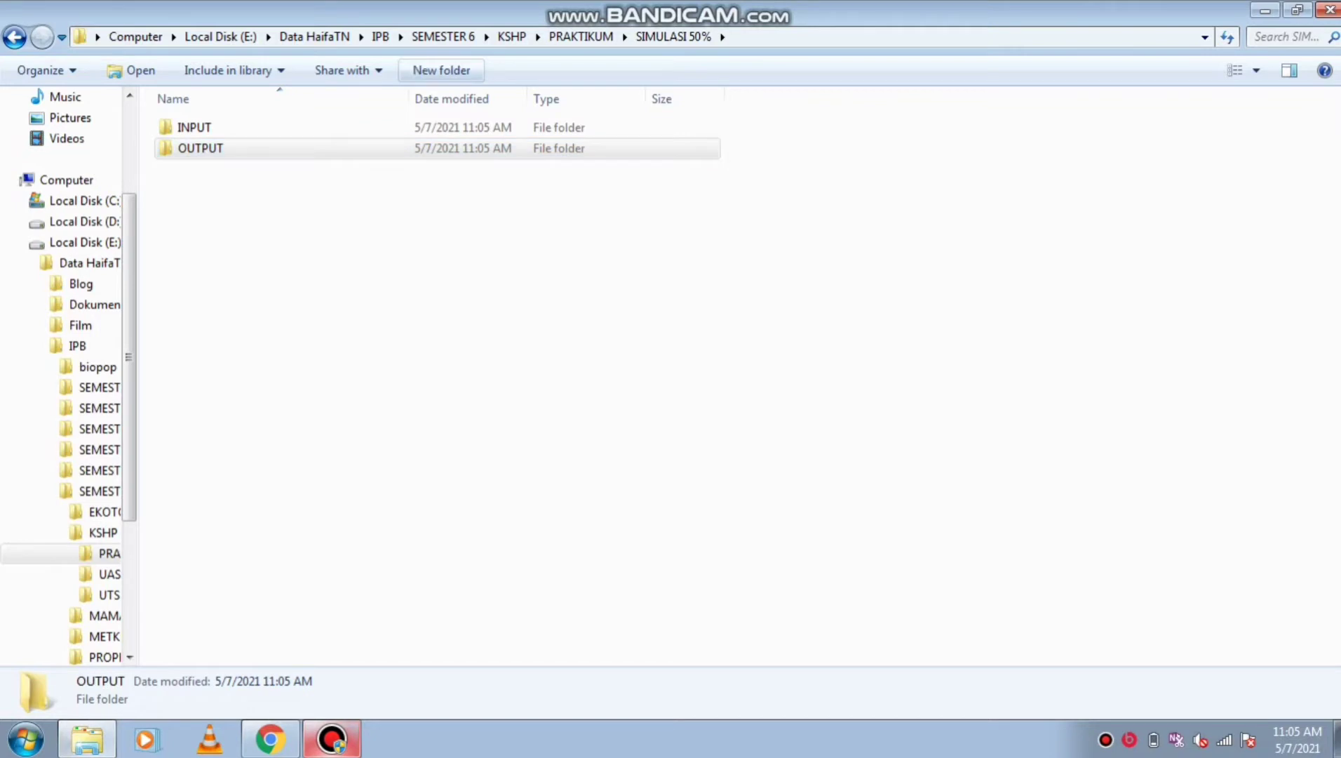
pyautogui.write('PU')
pyautogui.press('Return')
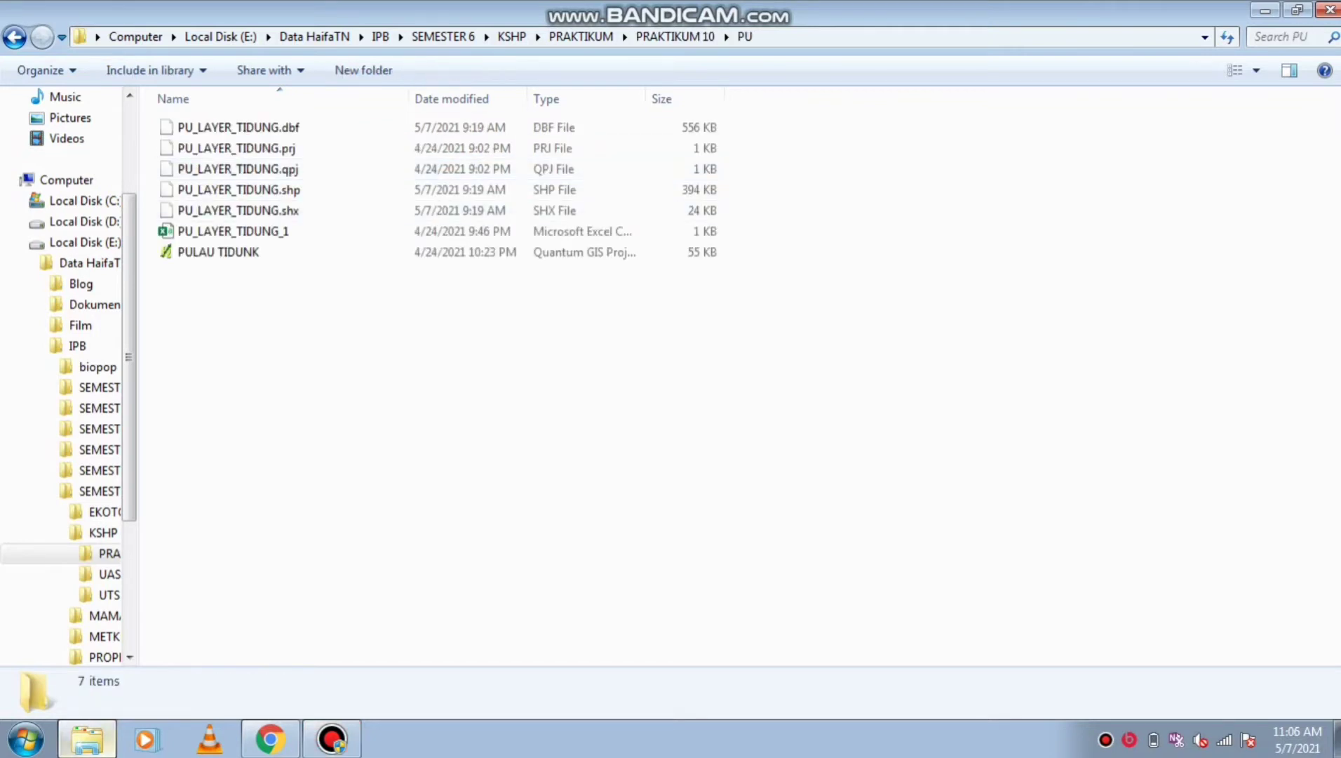
# Copy all files from the PU folder of PRAKTIKUM 10 into the PU folder of SIMULASI 50%
pyautogui.moveTo(238, 293); pyautogui.dragTo(211, 118)
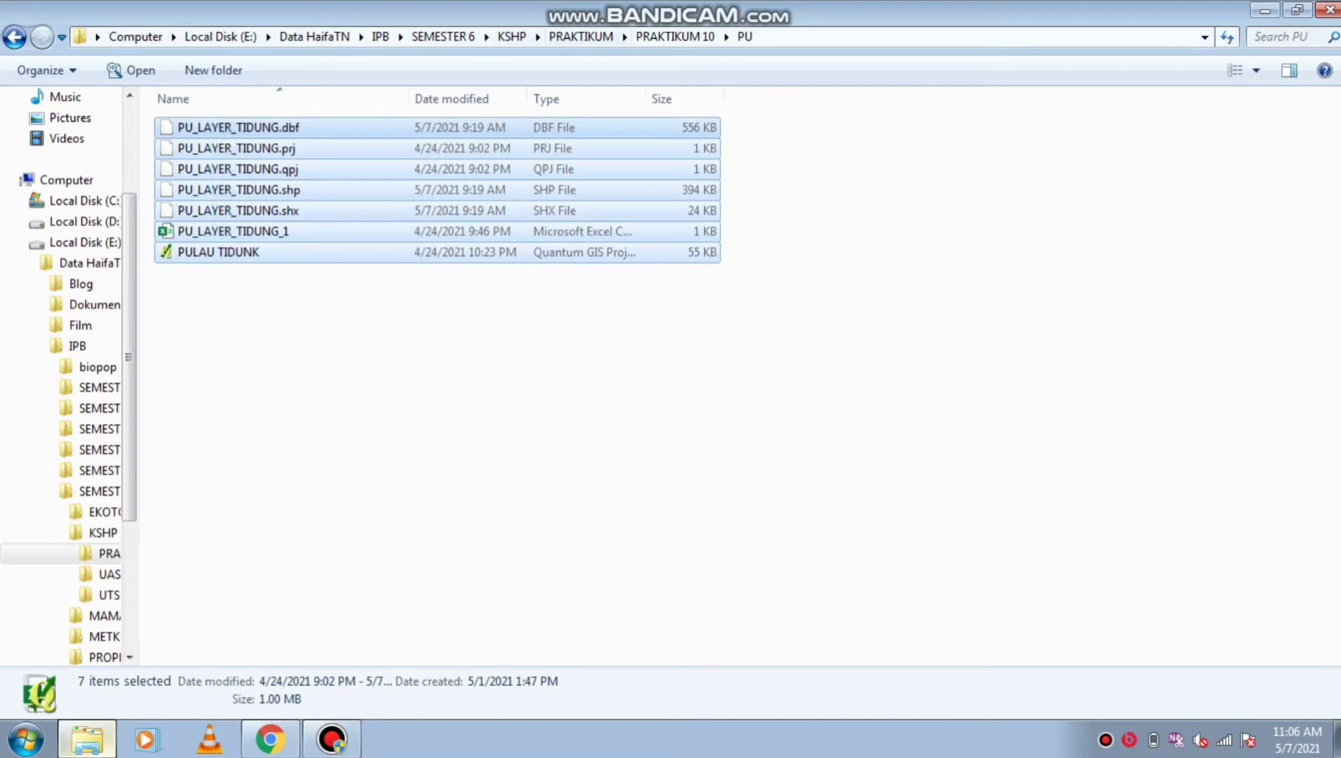
pyautogui.click(581, 36)
pyautogui.doubleClick(218, 209)
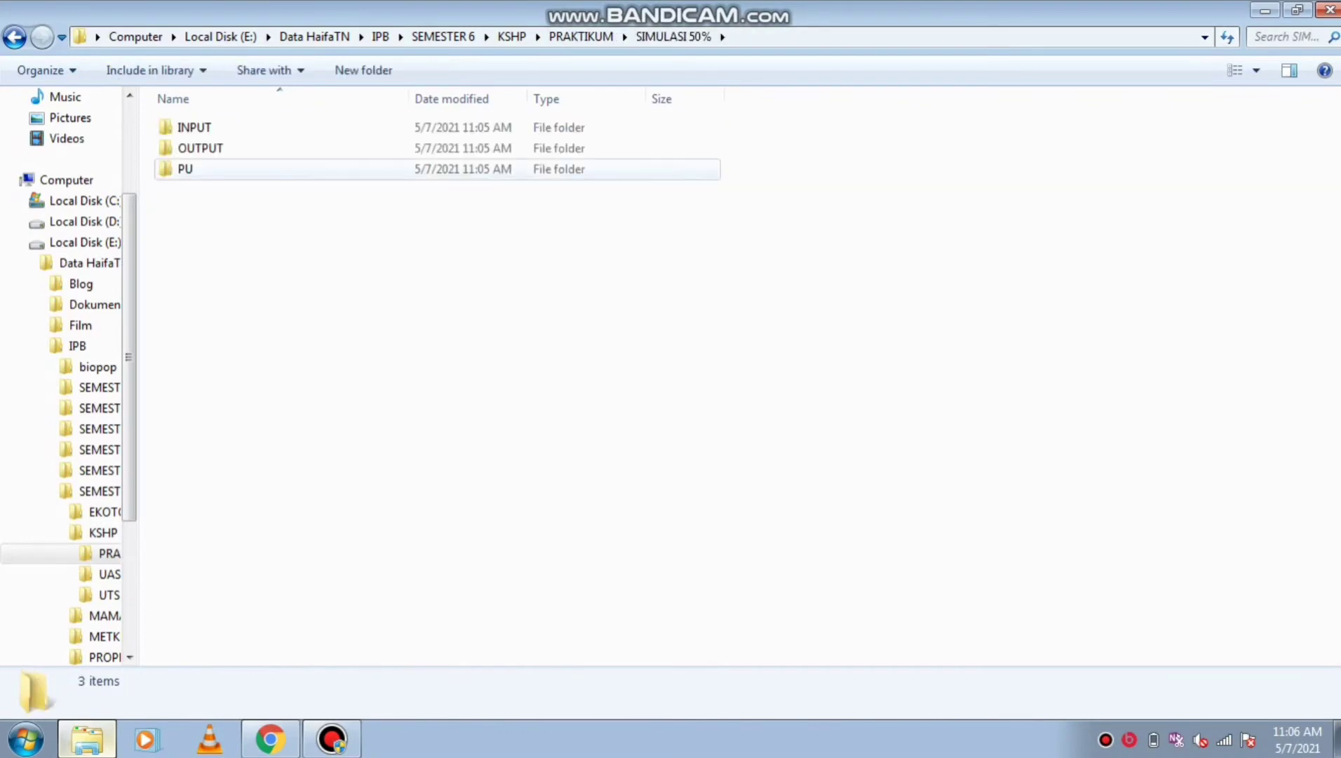
pyautogui.click(185, 169)
pyautogui.doubleClick(185, 169)
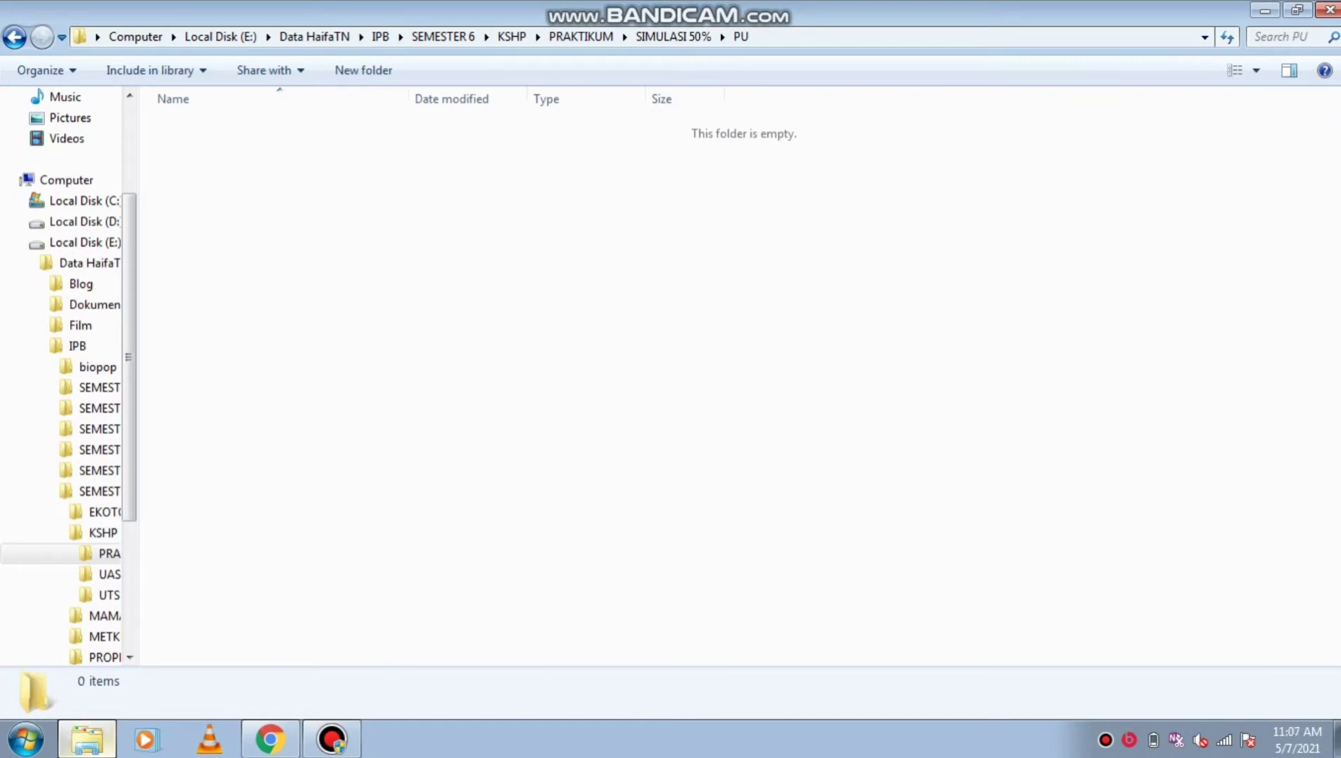
pyautogui.hotkey('ctrl', 'v')
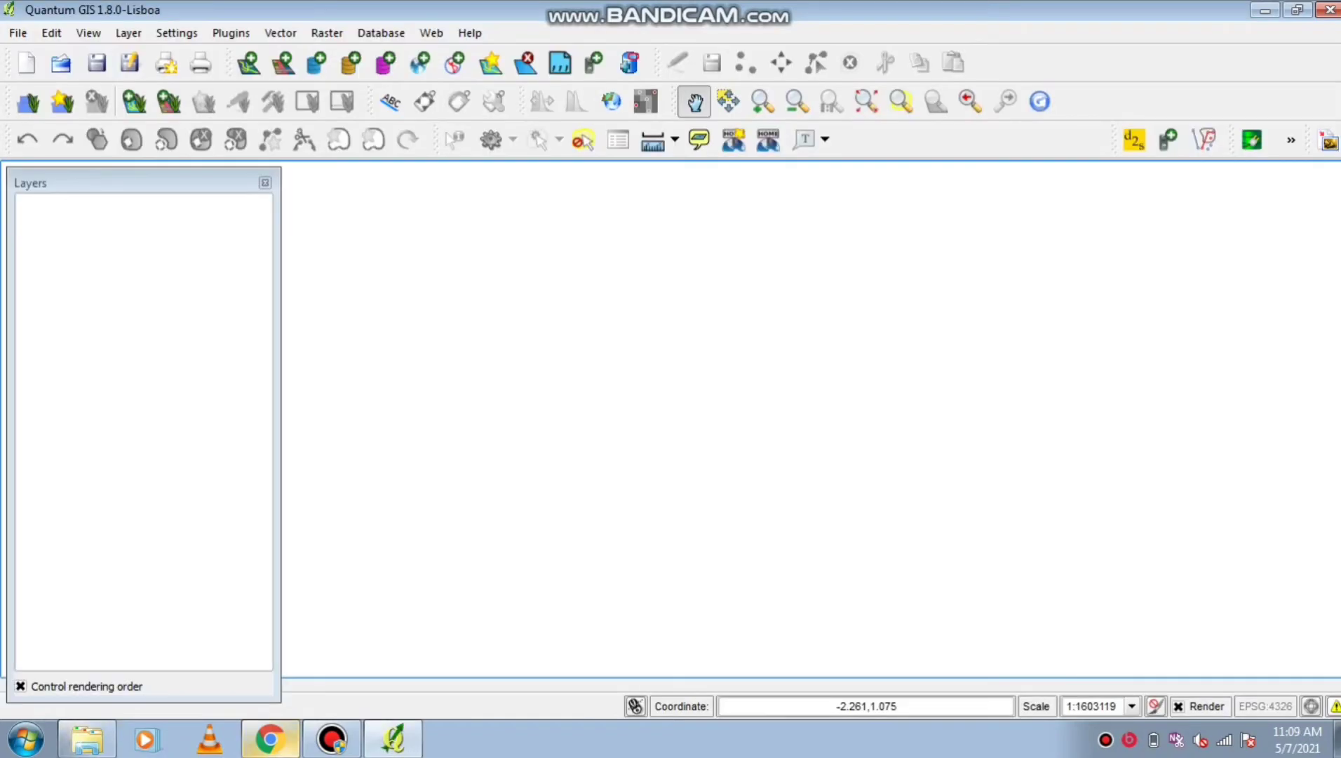
# Open the PULAU TIDUNK project from the PU folder of SIMULASI 50% in Quantum GIS
pyautogui.hotkey('alt', 'f')
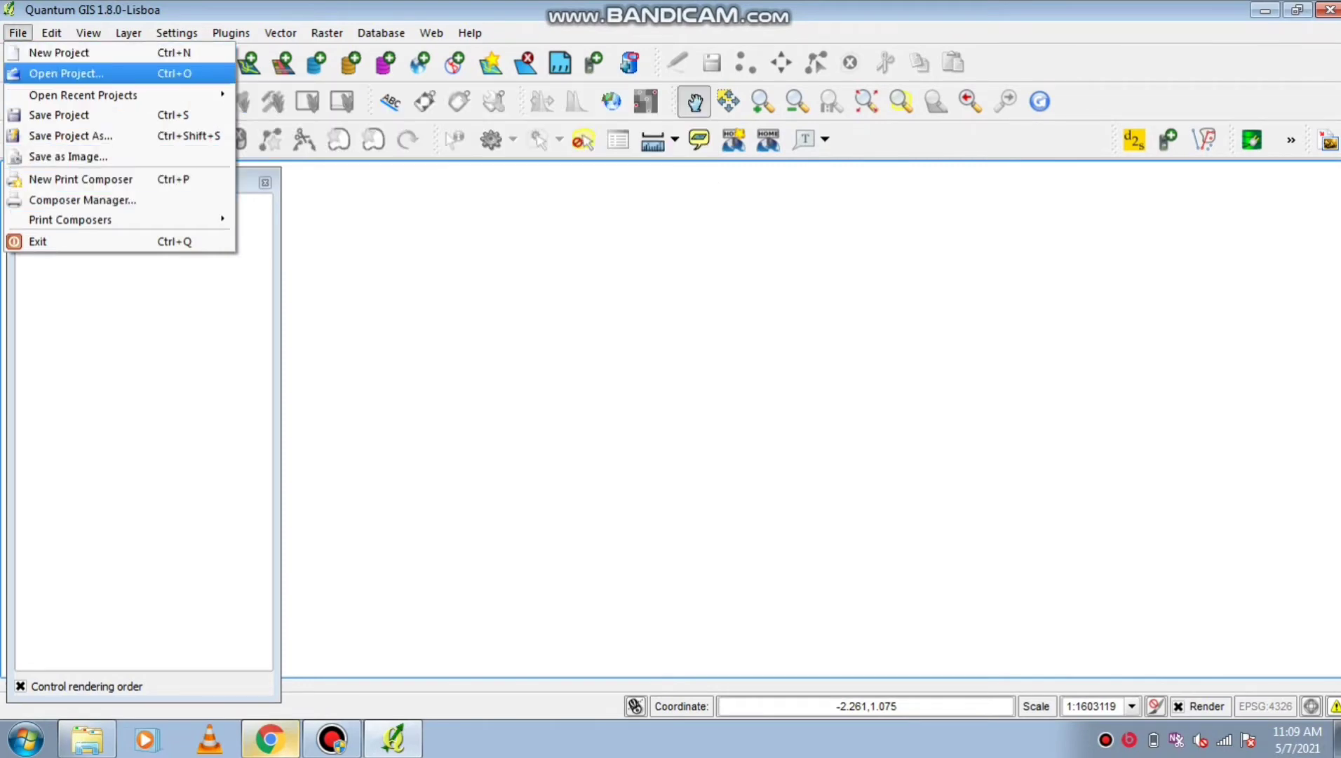
pyautogui.press('Return')
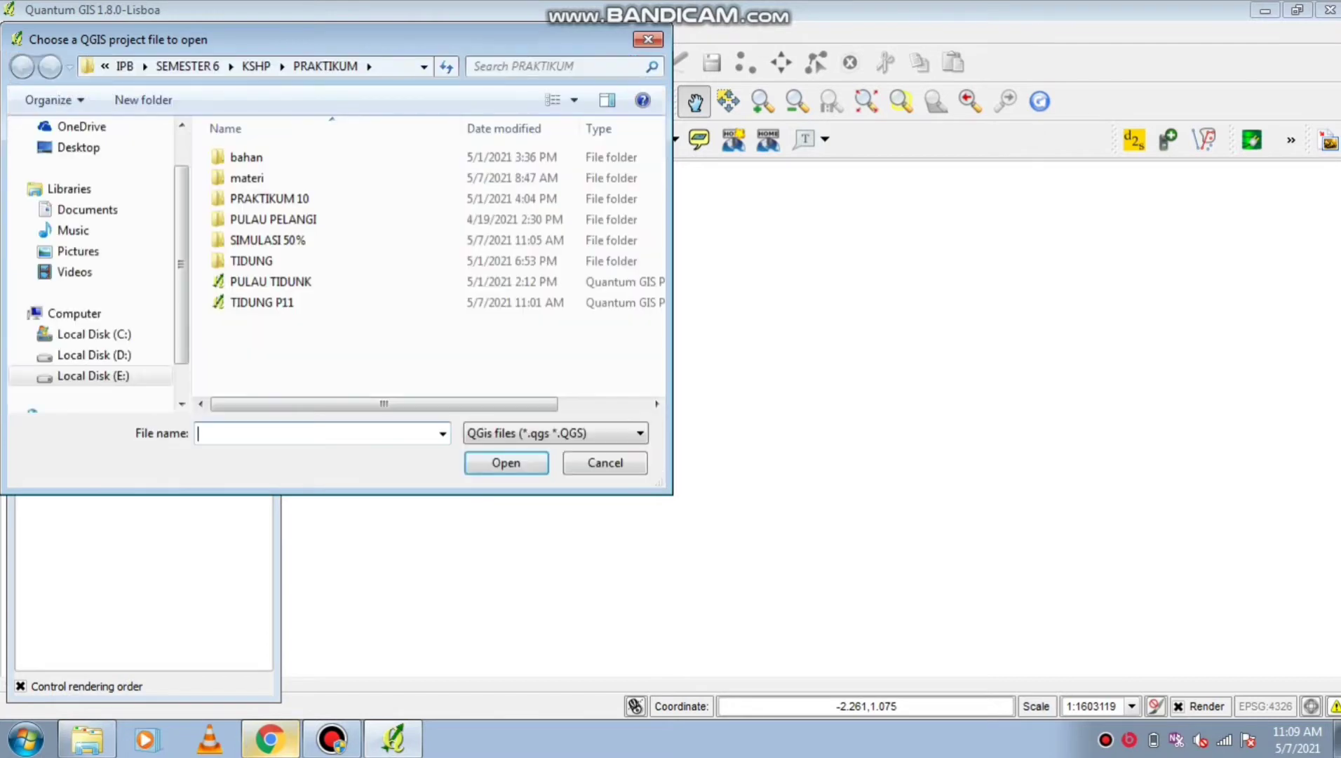
pyautogui.click(273, 219)
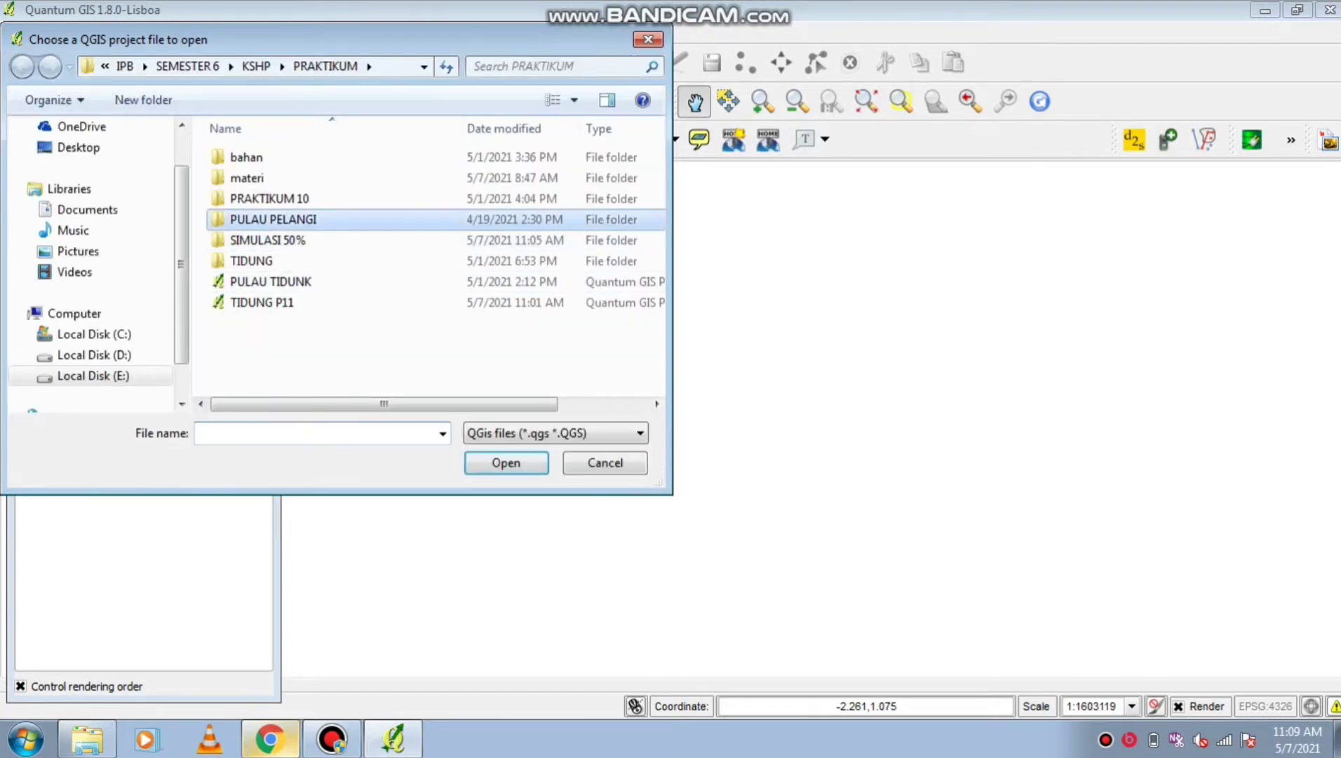
pyautogui.click(268, 240)
pyautogui.doubleClick(267, 239)
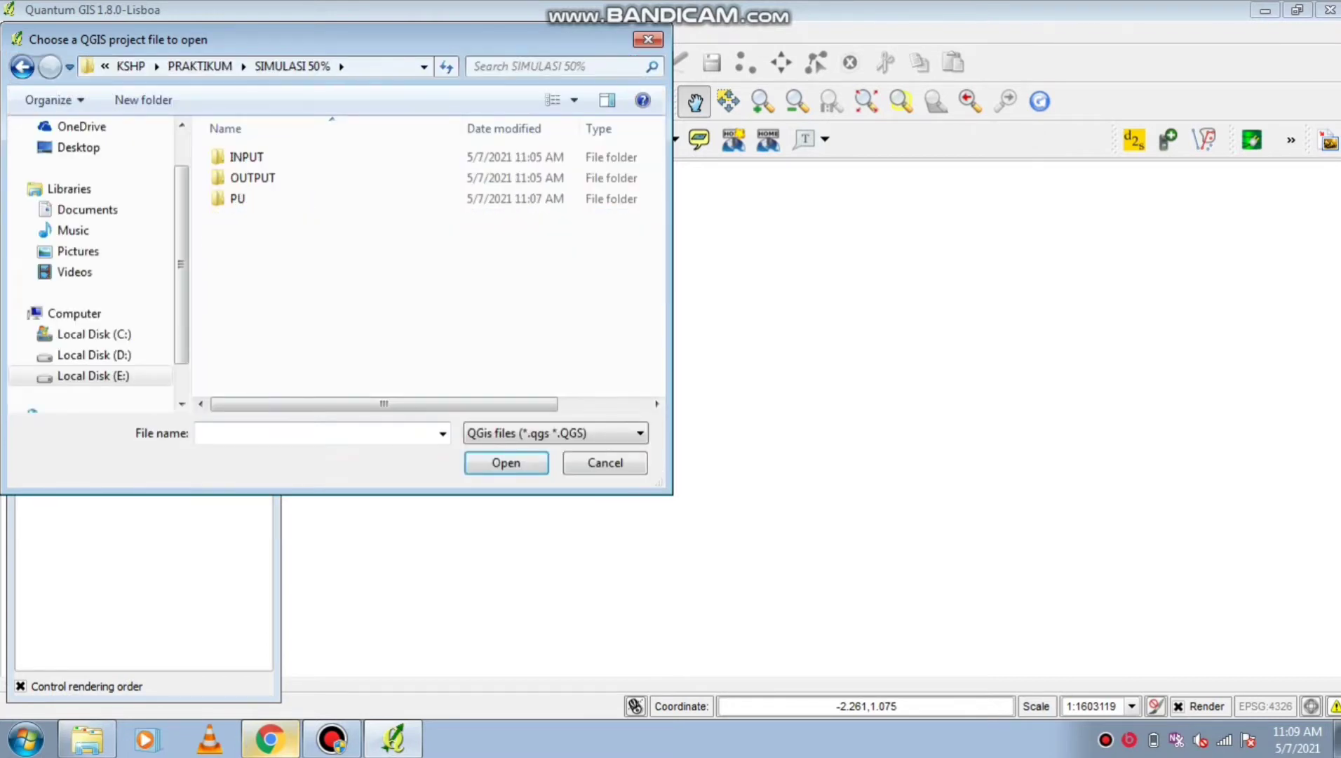
pyautogui.click(238, 199)
pyautogui.doubleClick(239, 198)
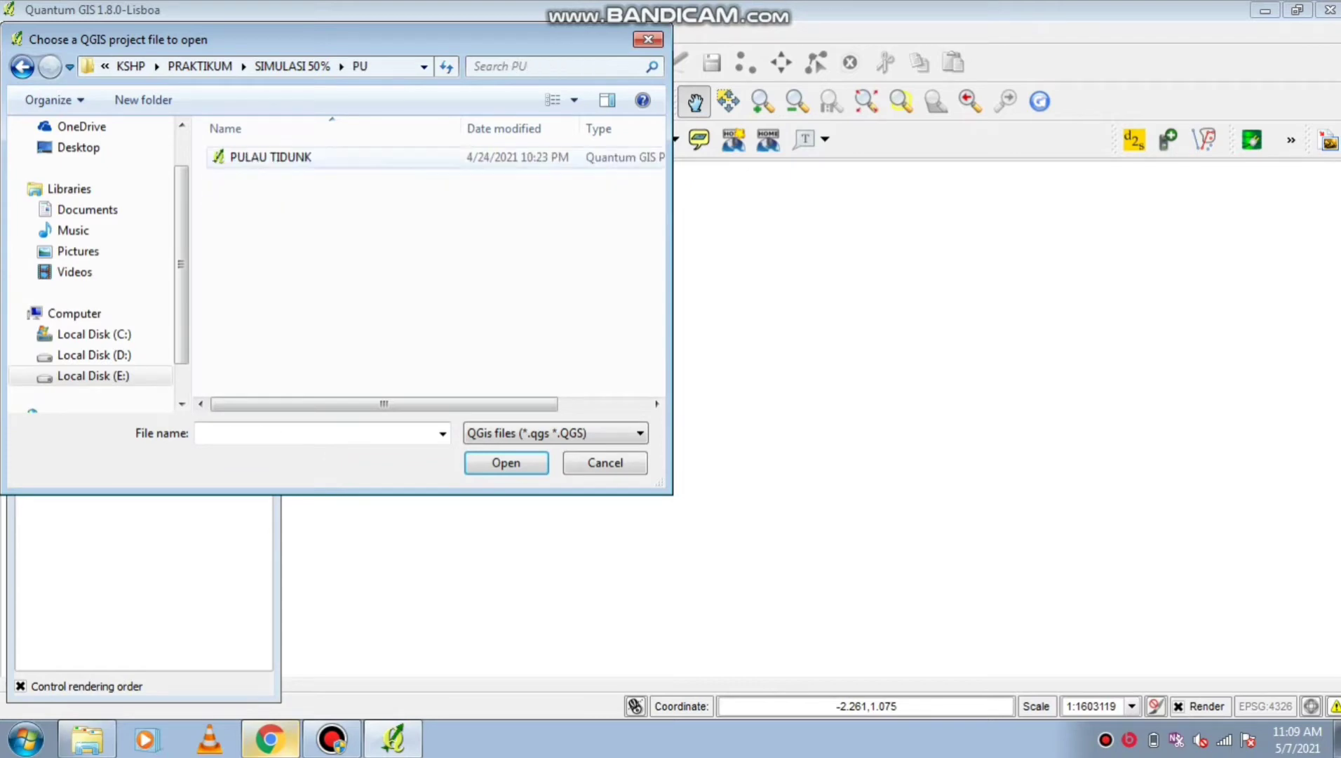
pyautogui.click(270, 157)
pyautogui.click(506, 462)
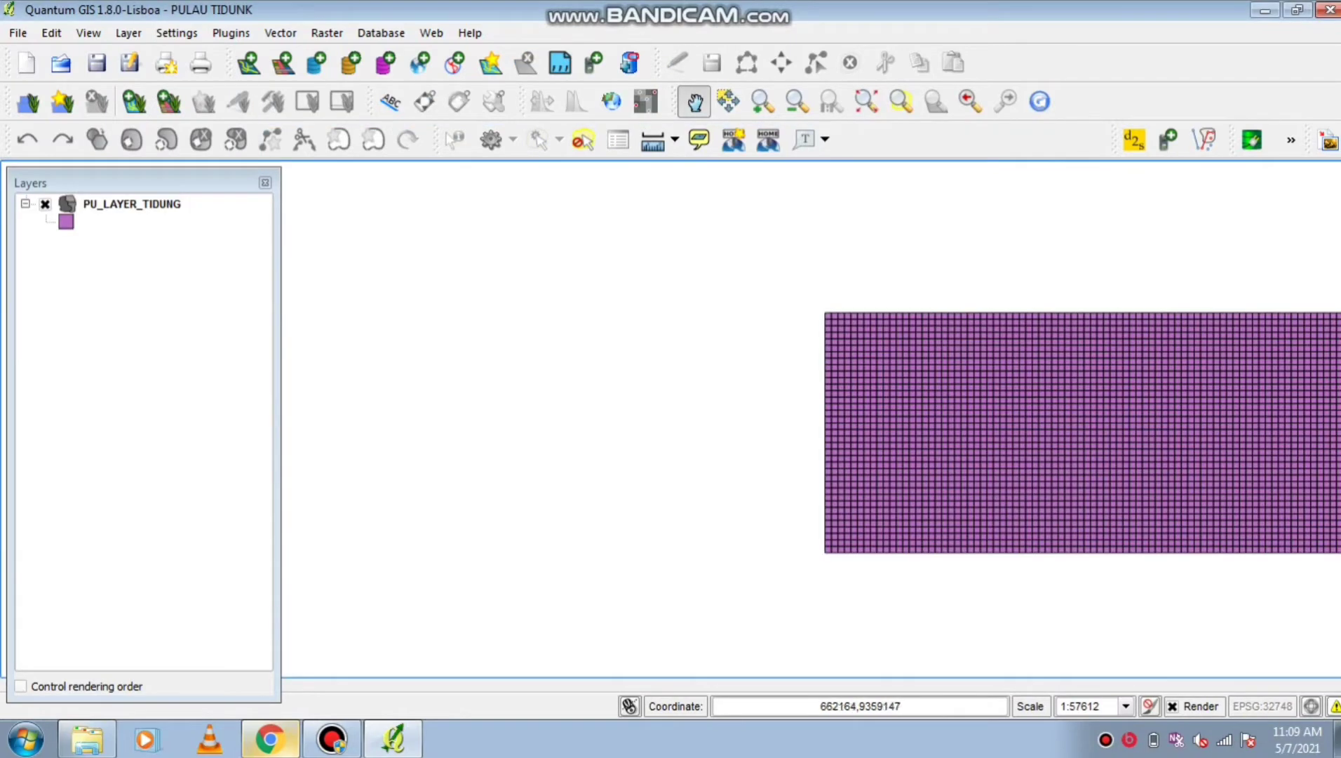
# Start the Qmarxan export to Marxan for PU_LAYER_TIDUNG with pu_id as the planning unit ID field
pyautogui.moveTo(996, 432); pyautogui.dragTo(586, 400)
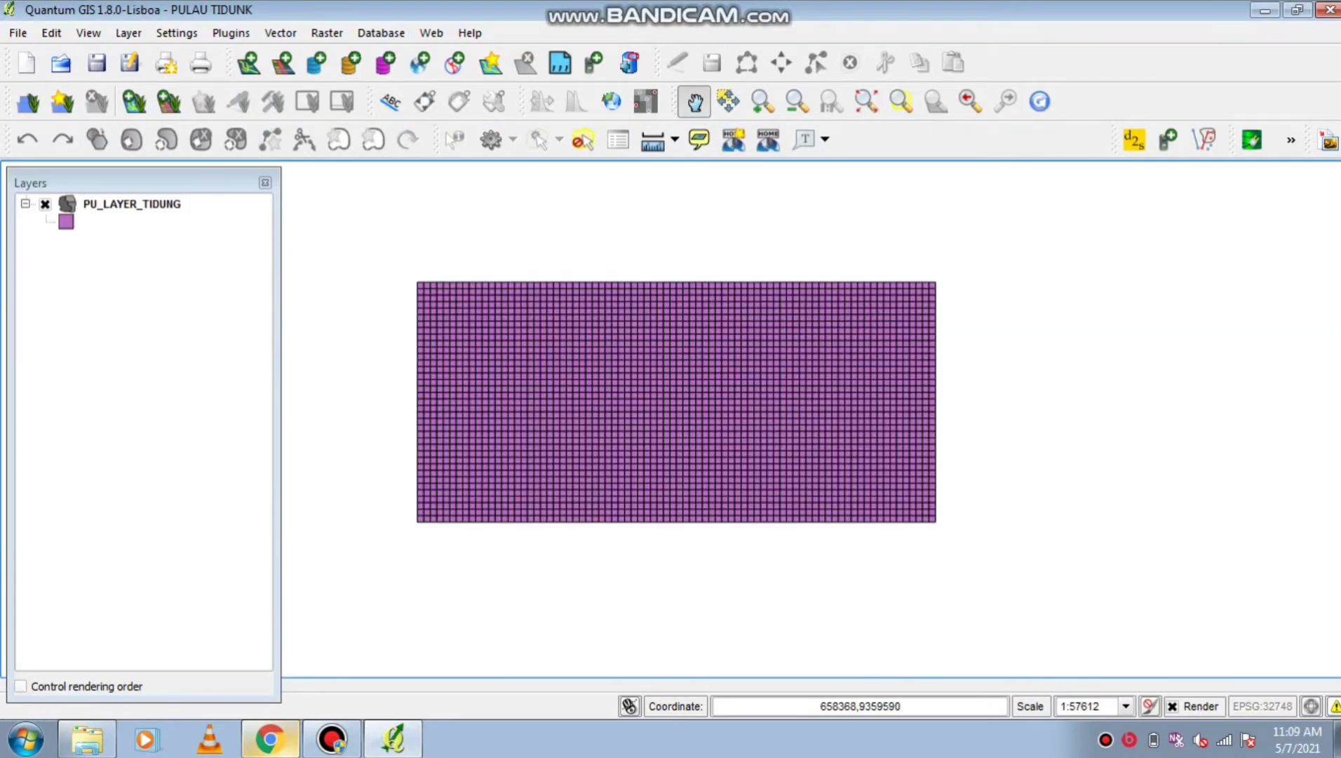
pyautogui.click(230, 33)
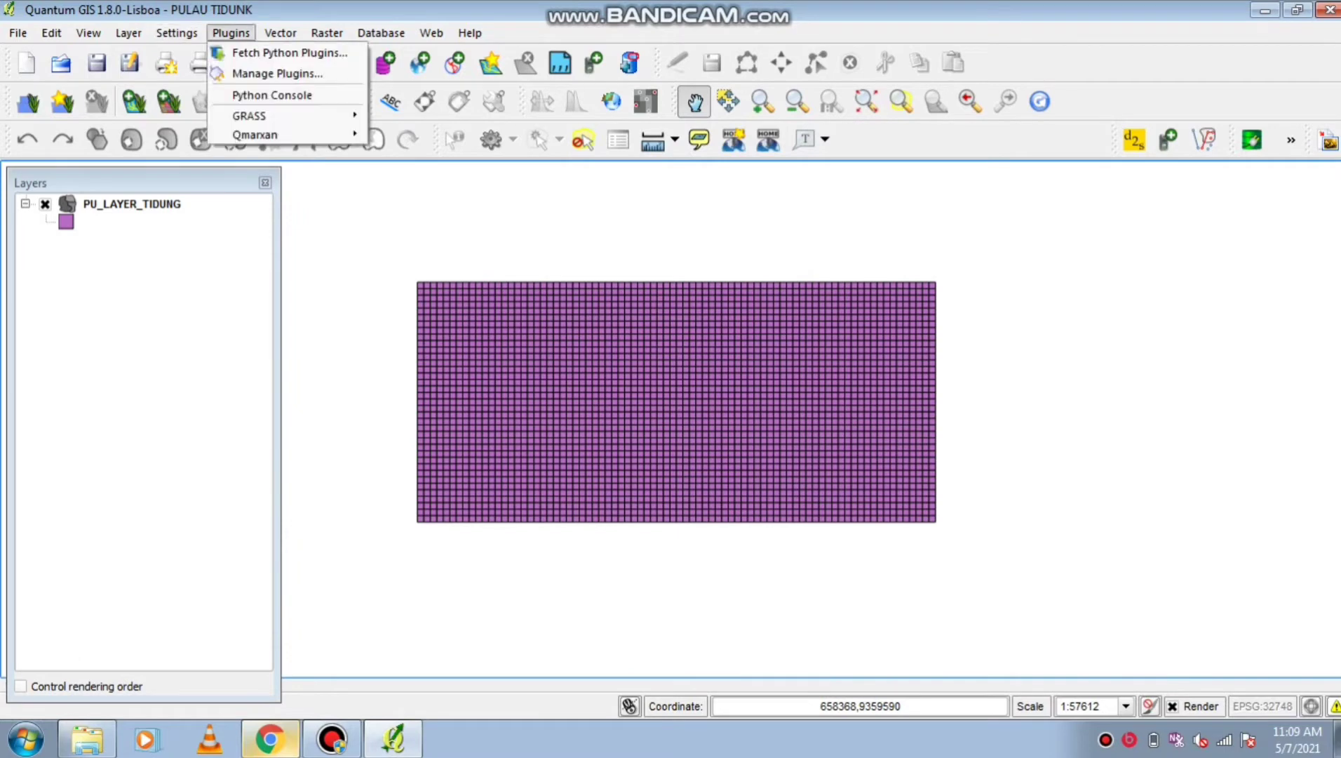
pyautogui.moveTo(267, 115)
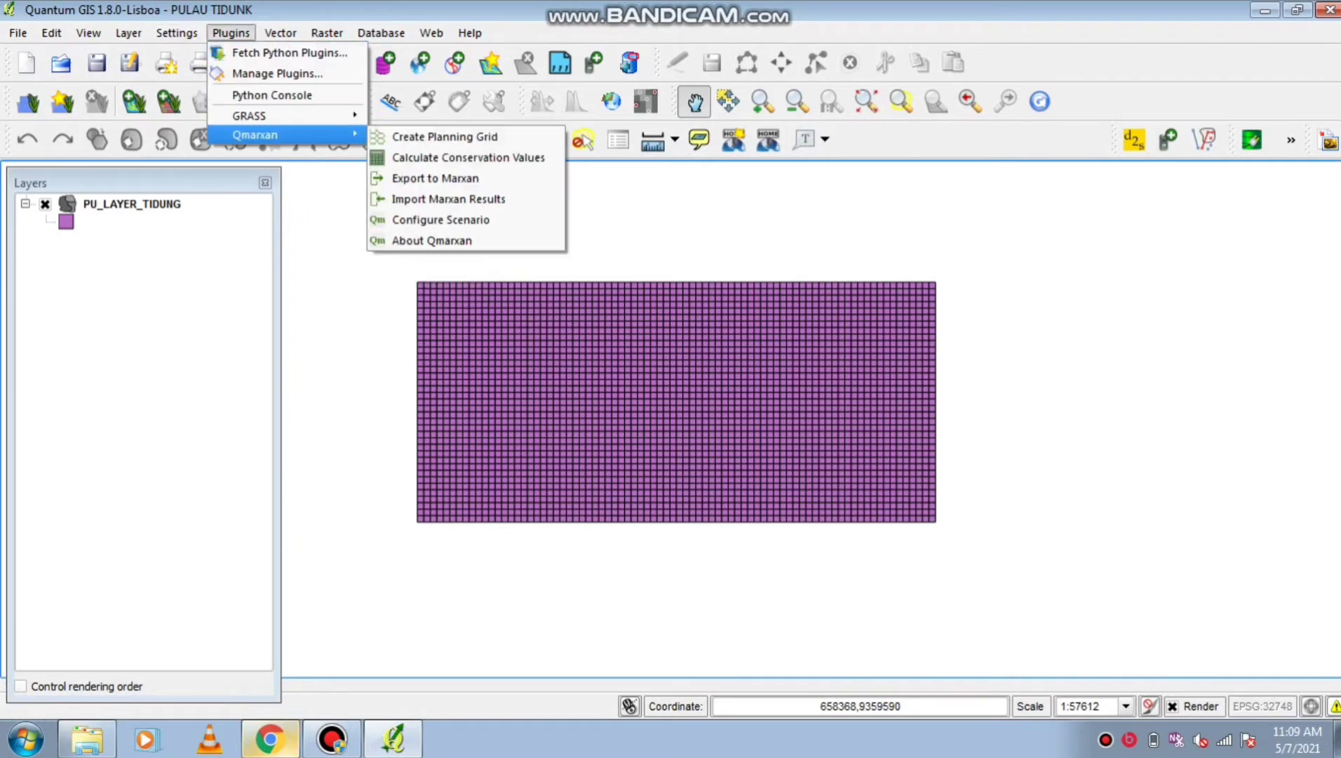
pyautogui.click(435, 178)
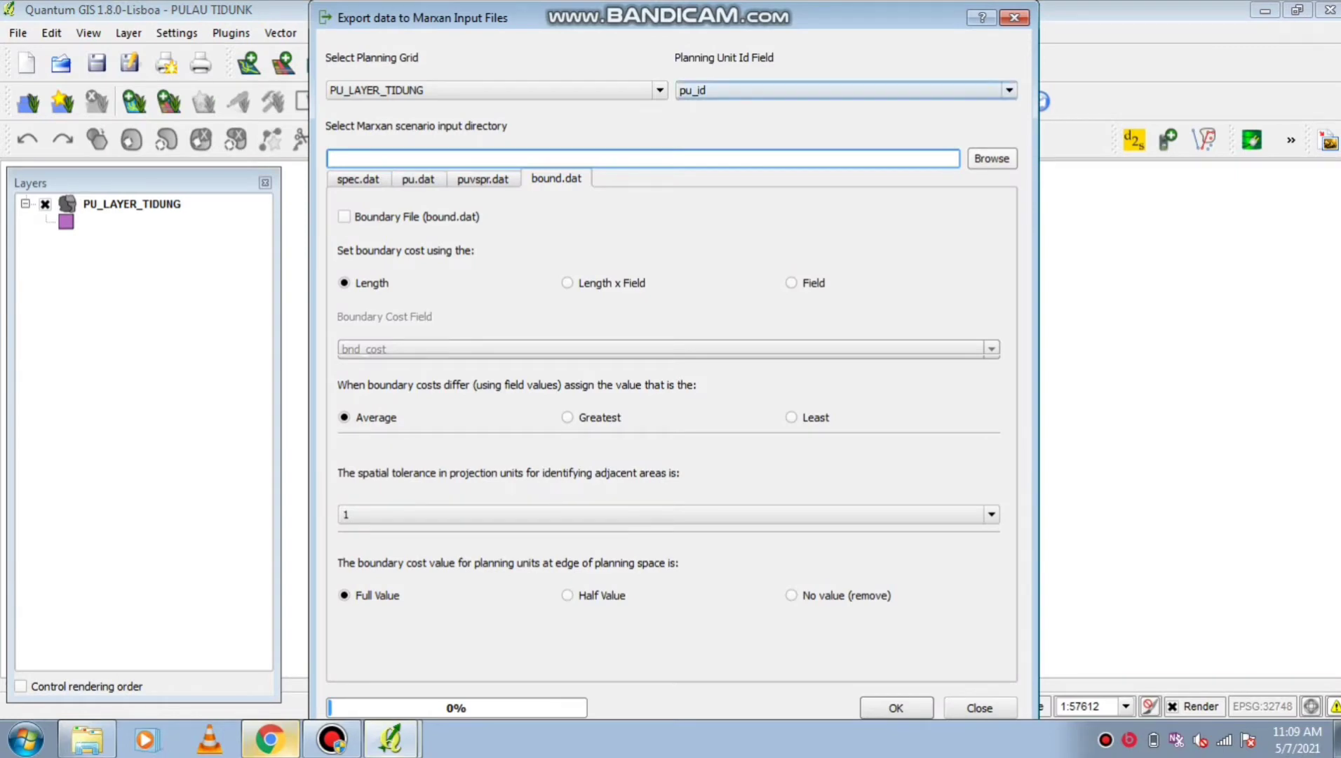
pyautogui.click(845, 90)
pyautogui.click(845, 108)
# Set the Marxan scenario input directory to the INPUT folder inside PRAKTIKUM\SIMULASI 50%
pyautogui.click(991, 158)
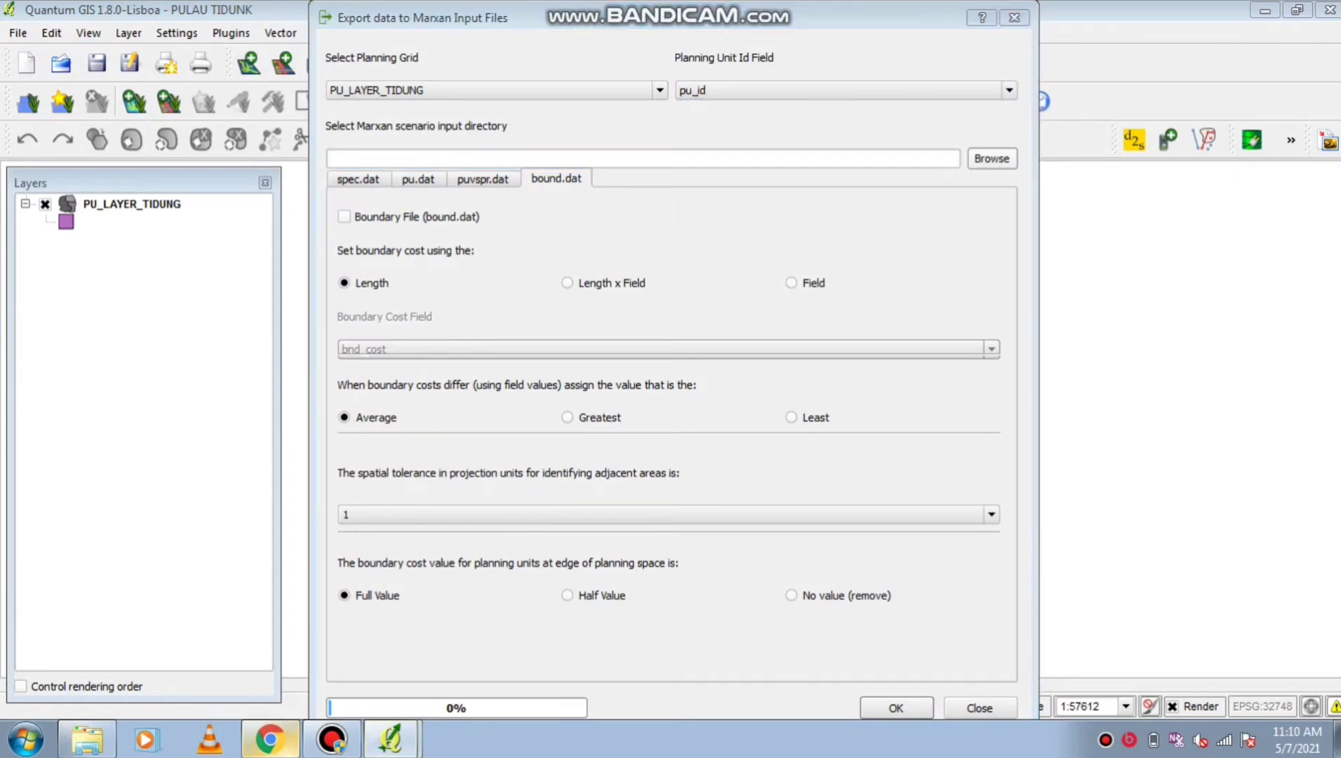
pyautogui.click(992, 158)
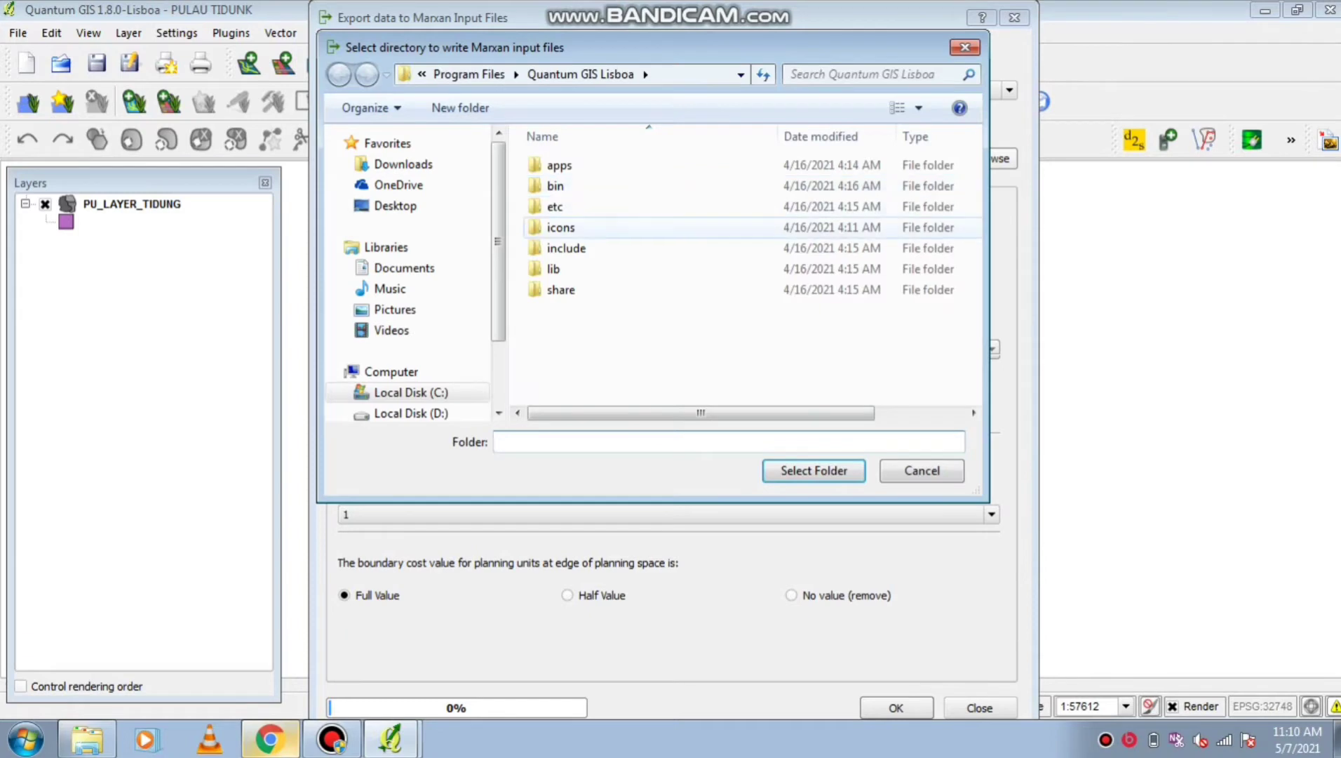
pyautogui.scroll(-2, 407, 316)
pyautogui.click(347, 342)
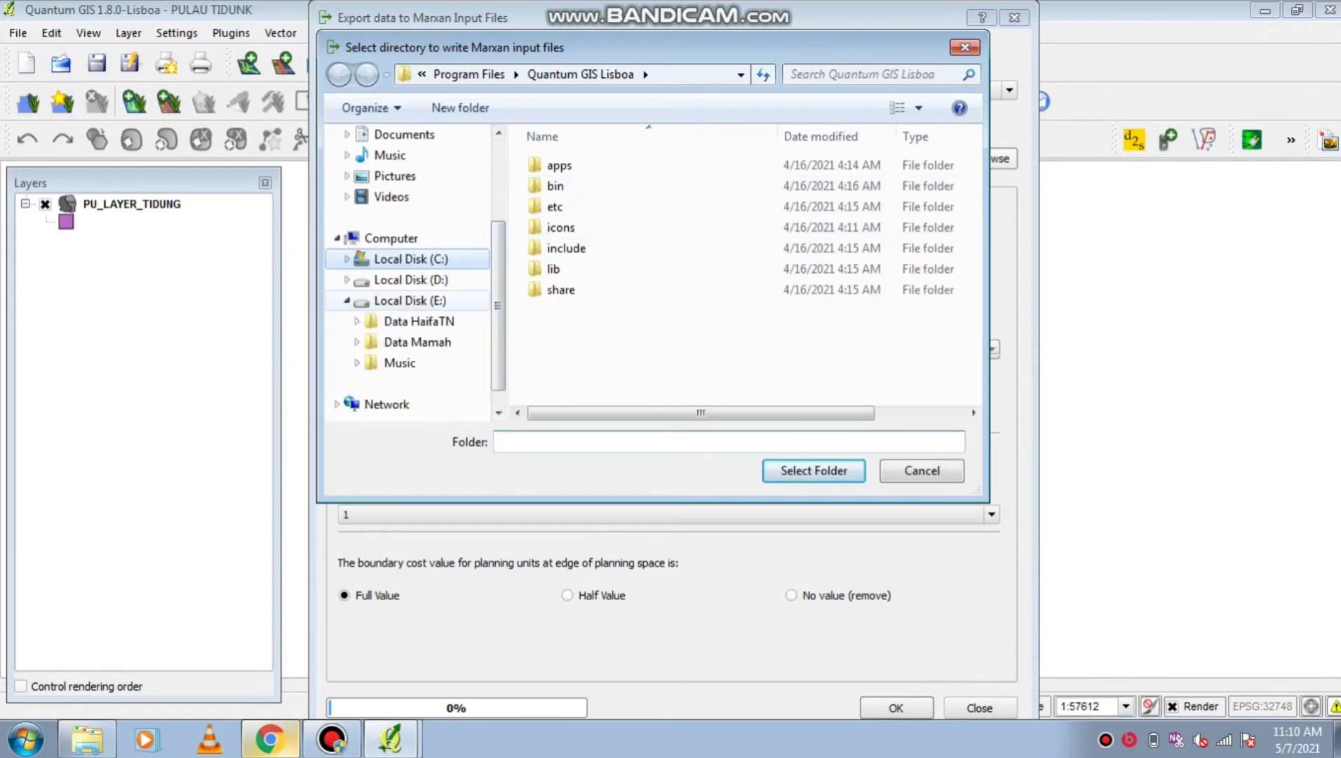
pyautogui.click(357, 321)
pyautogui.click(367, 339)
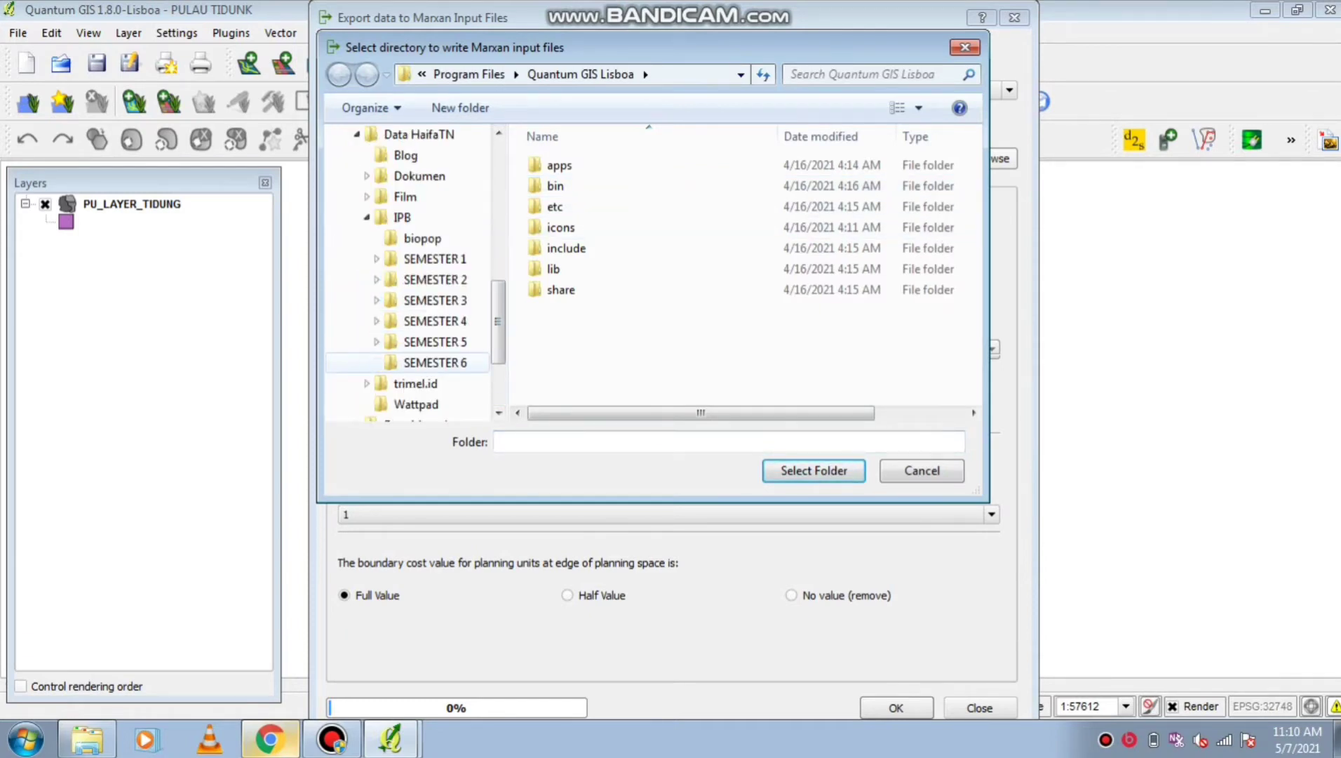
pyautogui.click(377, 363)
pyautogui.click(386, 279)
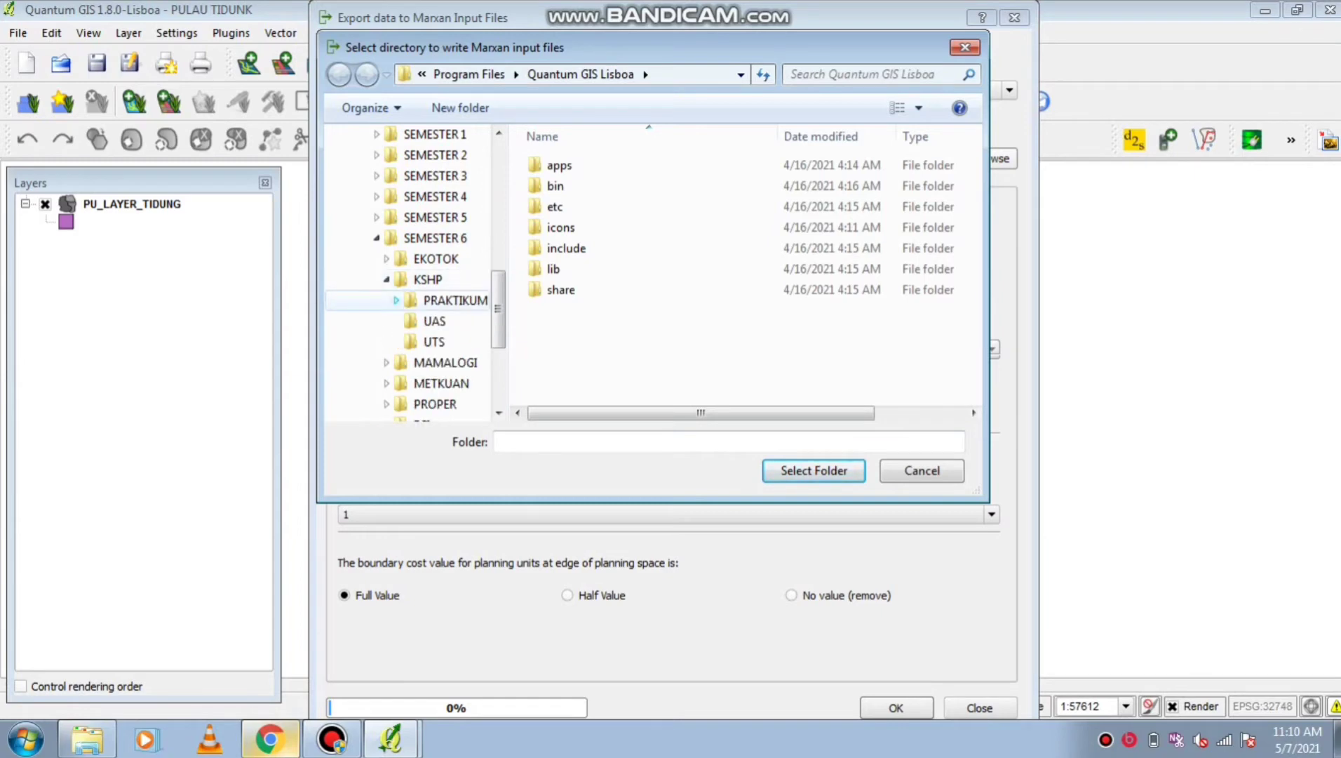
pyautogui.click(396, 300)
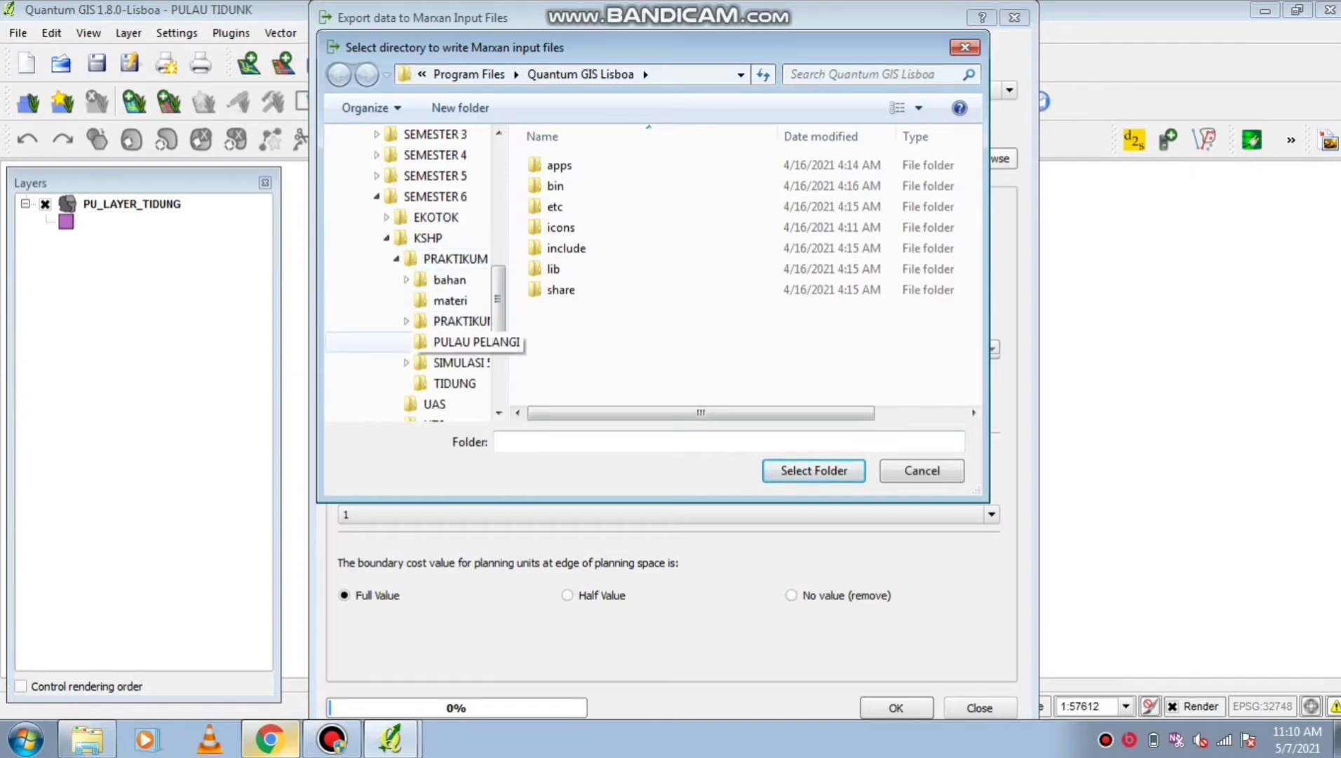
pyautogui.click(456, 363)
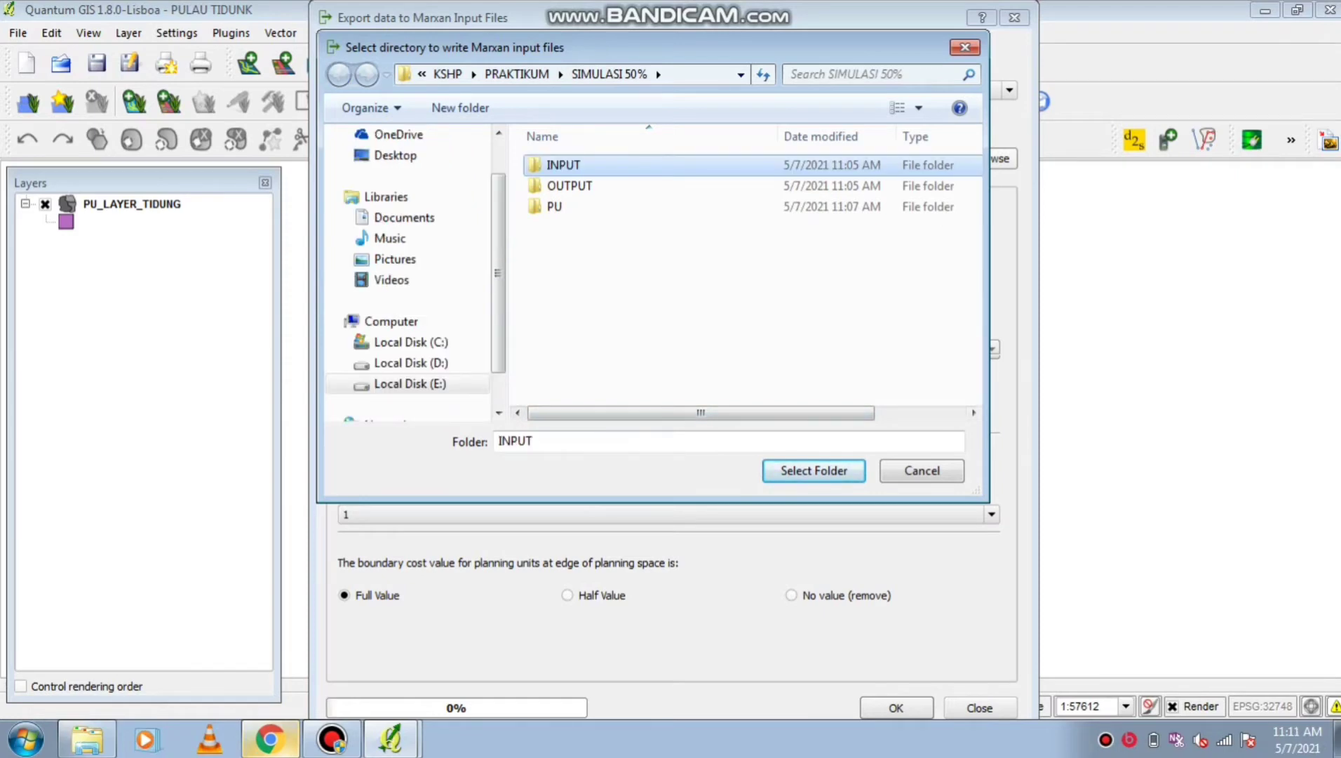
pyautogui.click(813, 470)
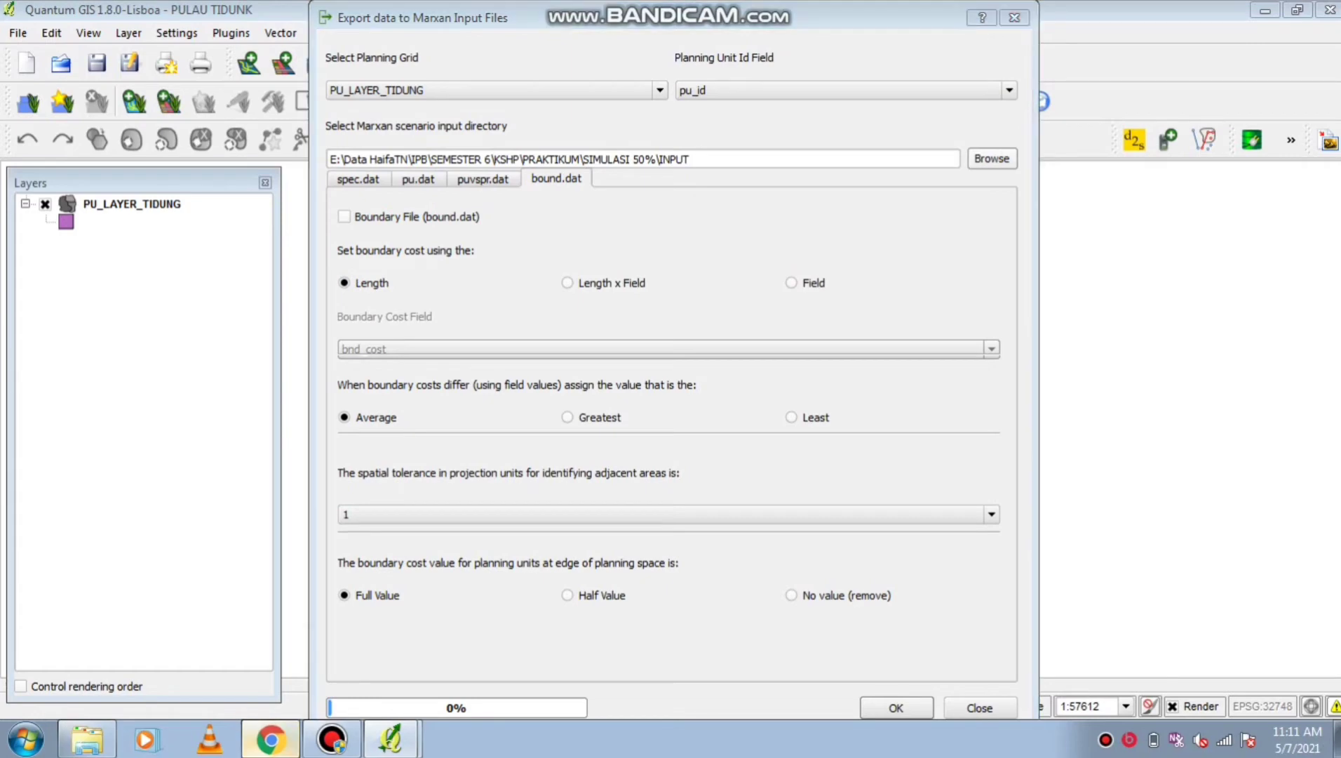
# Enable creation of the puvspr.dat, pu.dat and spec.dat files in the Marxan export
pyautogui.click(482, 178)
pyautogui.click(344, 209)
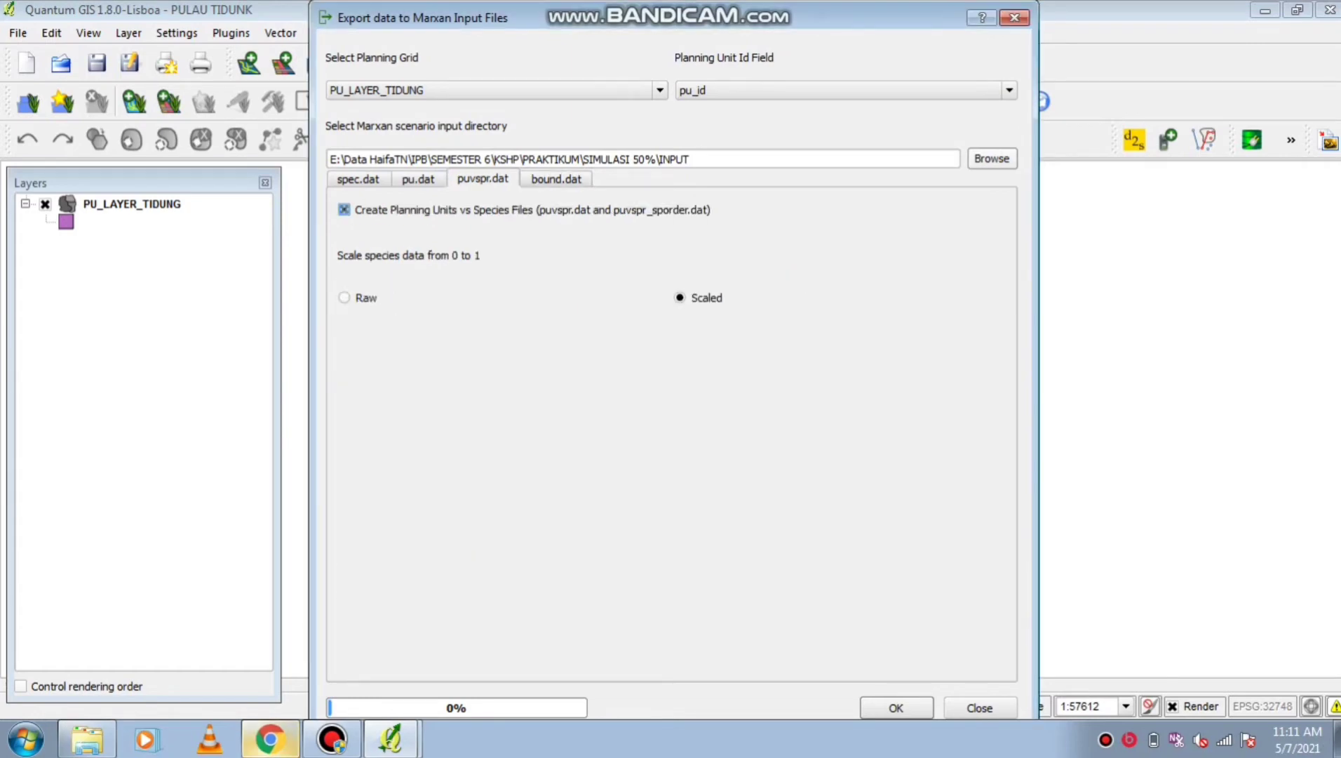
pyautogui.click(418, 179)
pyautogui.click(344, 209)
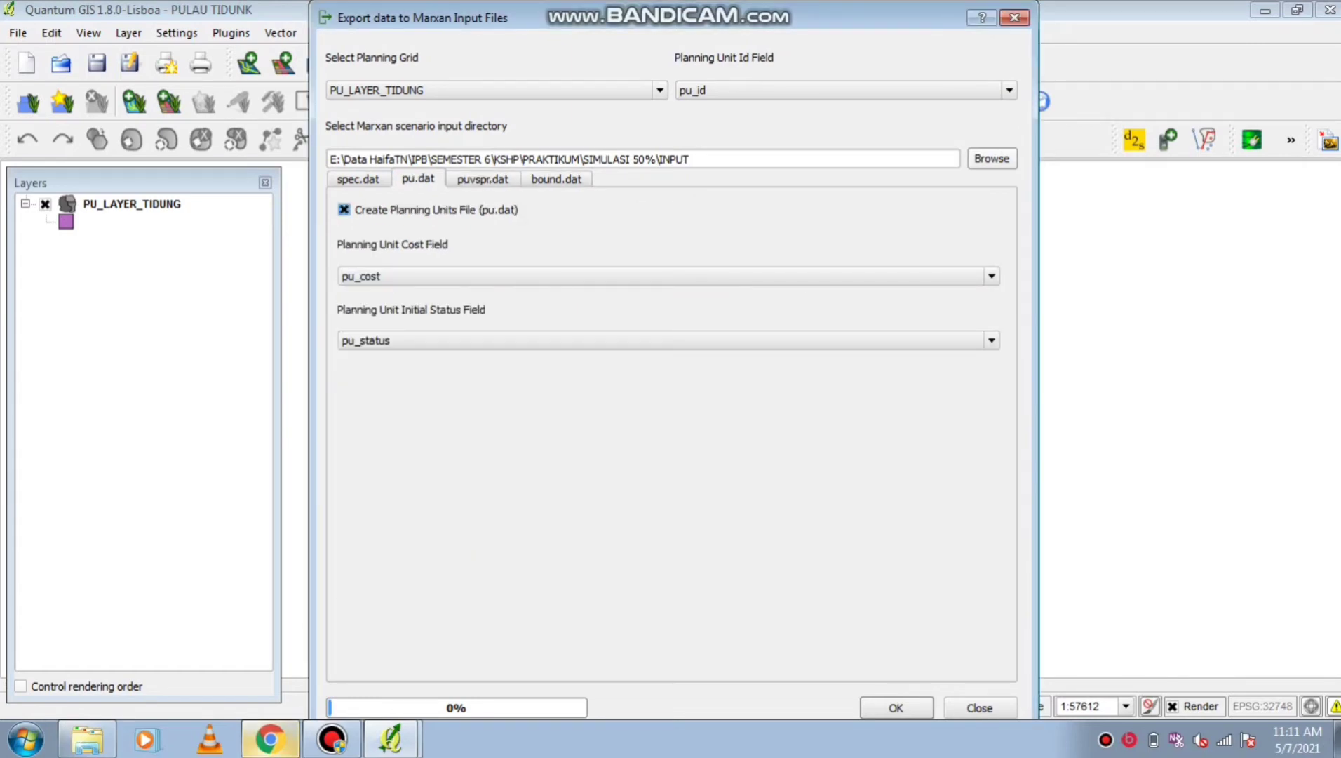
pyautogui.click(358, 179)
pyautogui.click(344, 209)
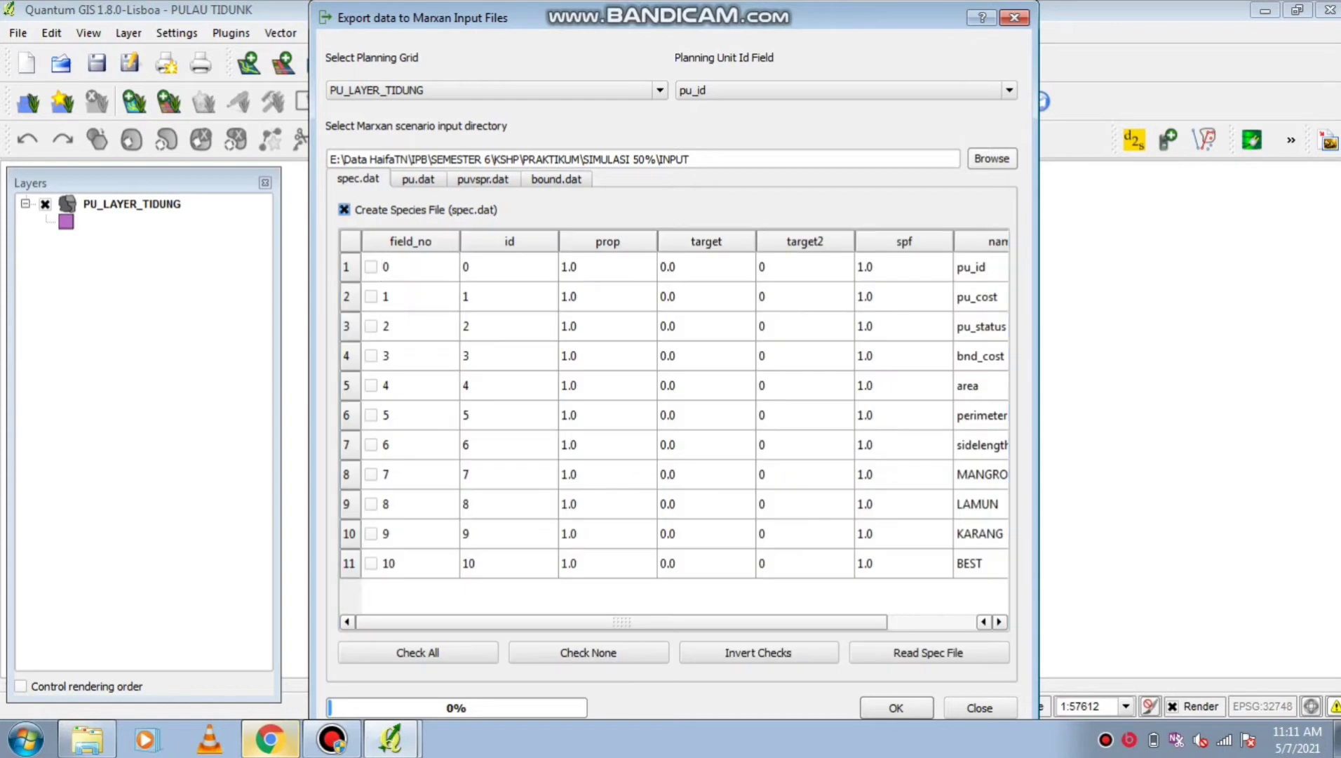
# Include species fields 7, 8 and 9 (mangrove, LAMUN and KARANG) in spec.dat and run the Marxan export
pyautogui.click(371, 474)
pyautogui.click(370, 503)
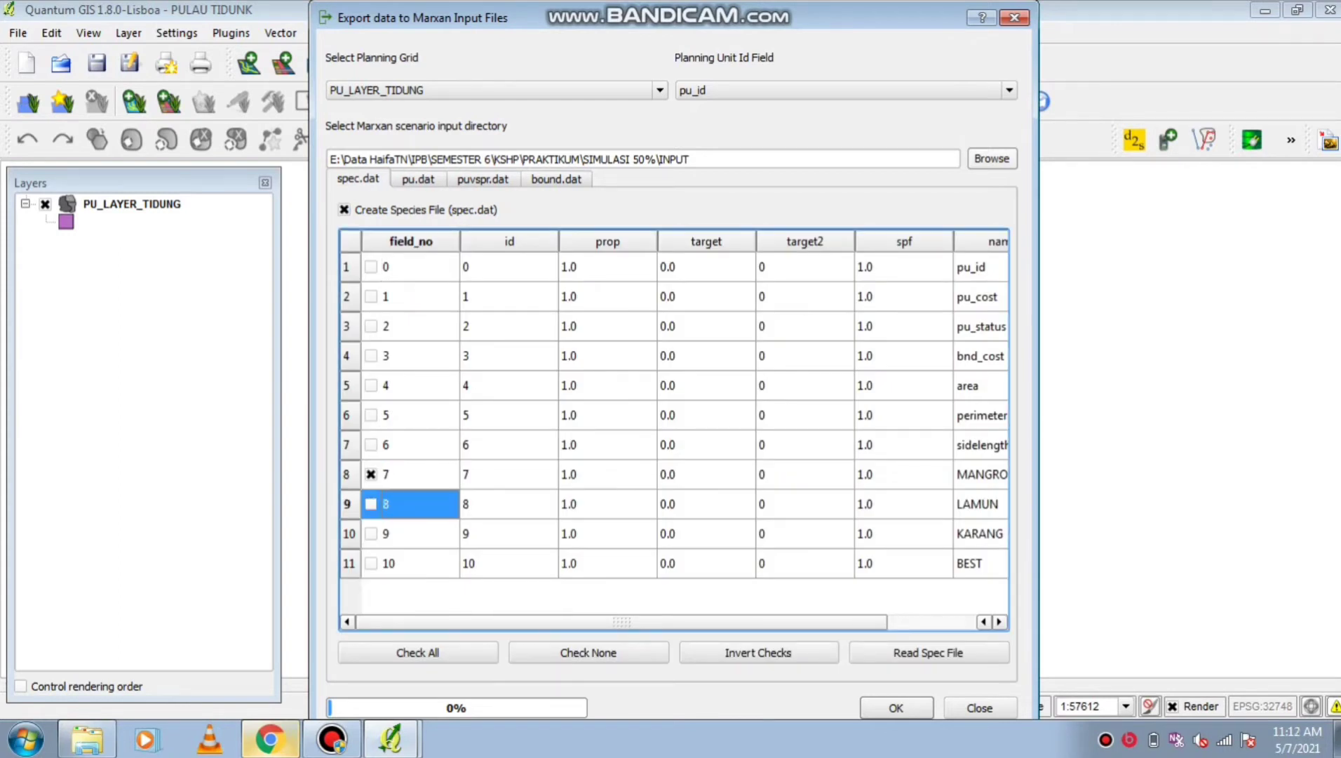
pyautogui.click(371, 534)
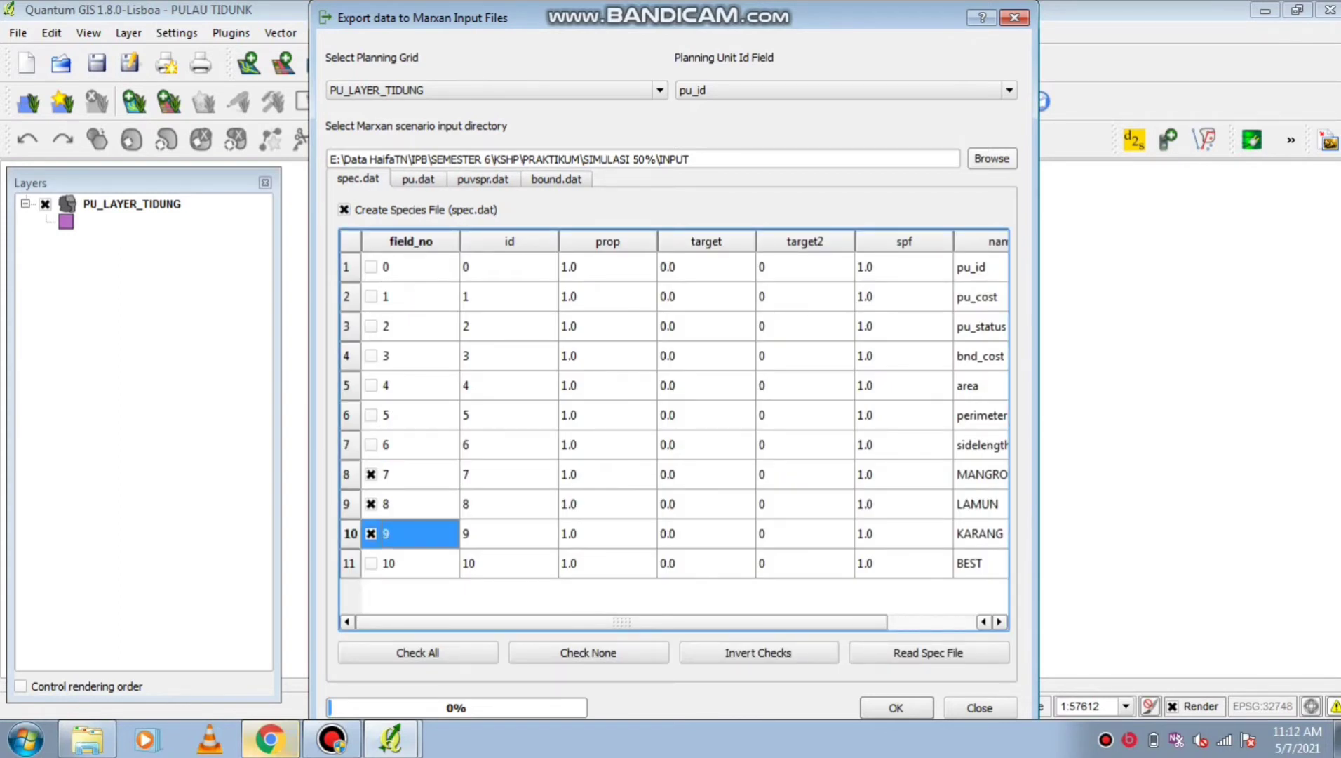
pyautogui.press('Return')
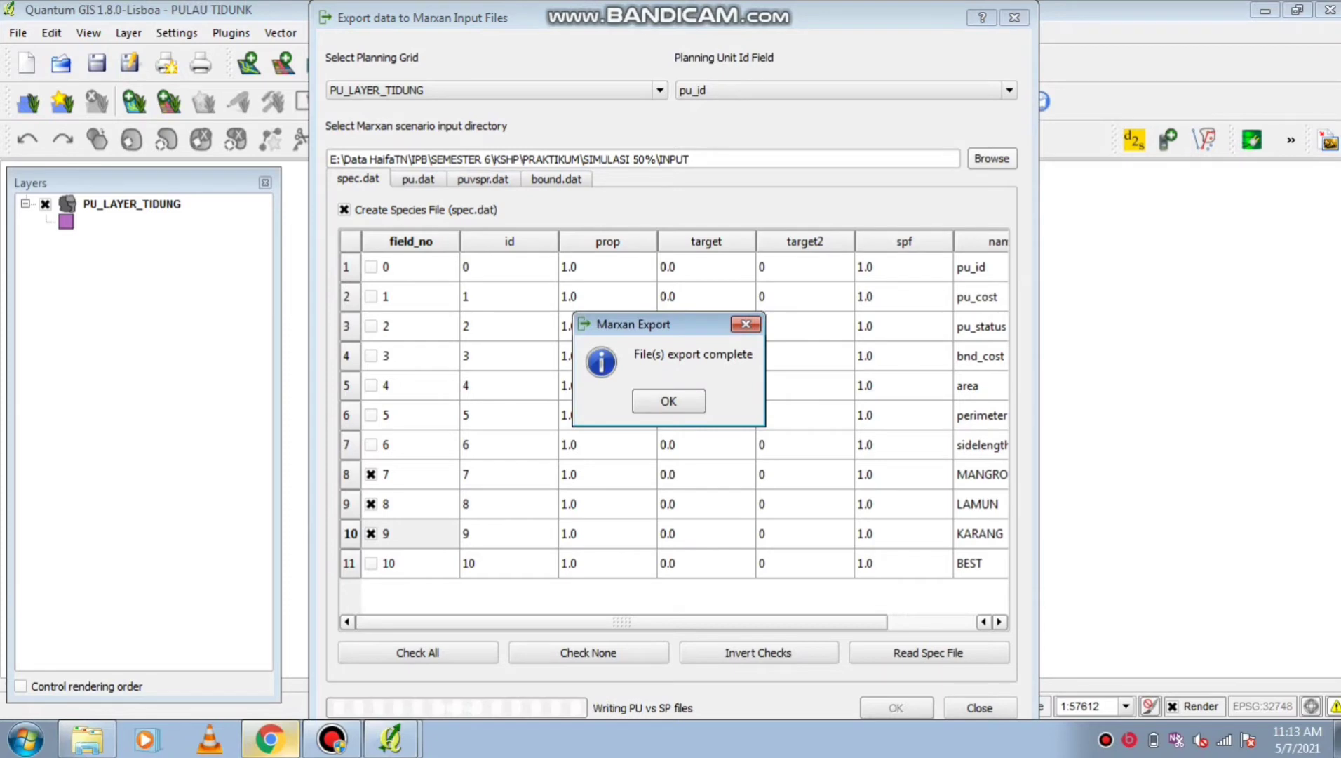
pyautogui.press('Return')
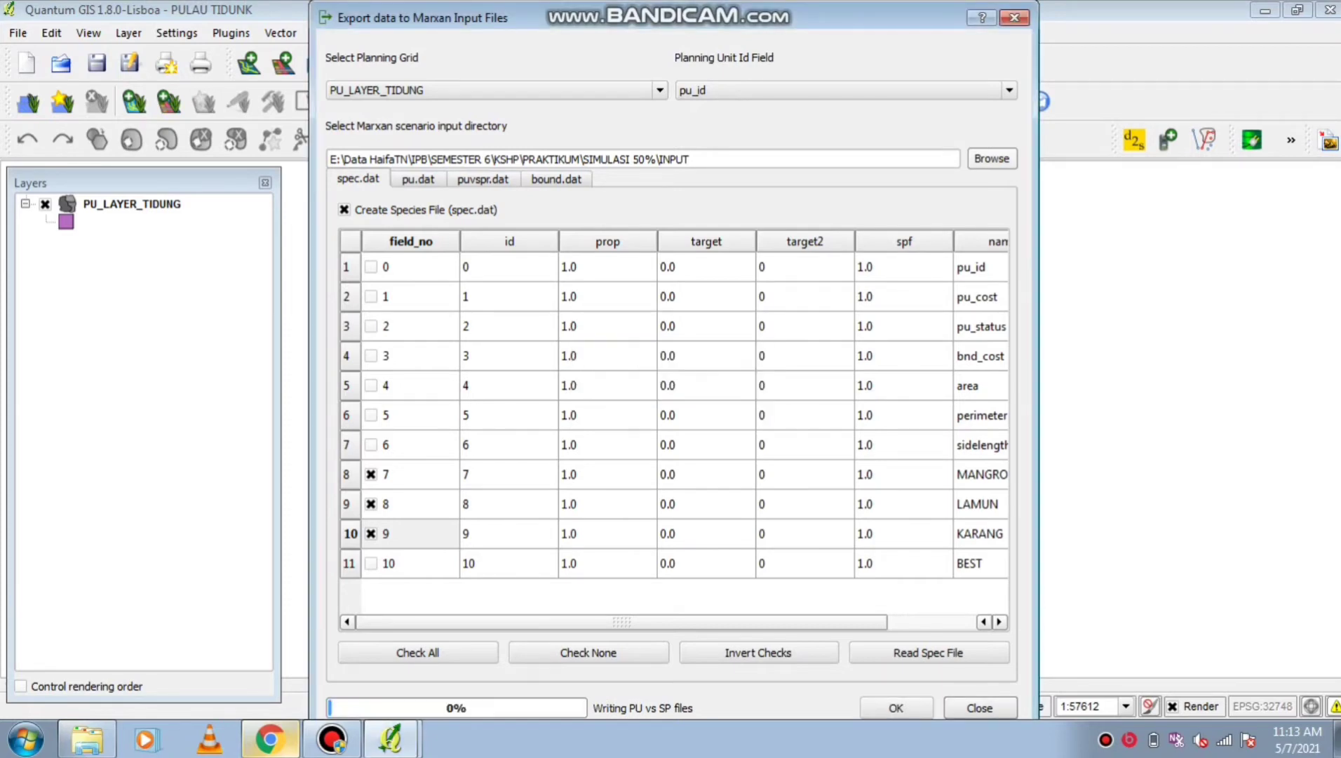
# Start Qmarxan's Configure Scenario and set the scenario directory to PRAKTIKUM\SIMULASI 50%
pyautogui.click(231, 33)
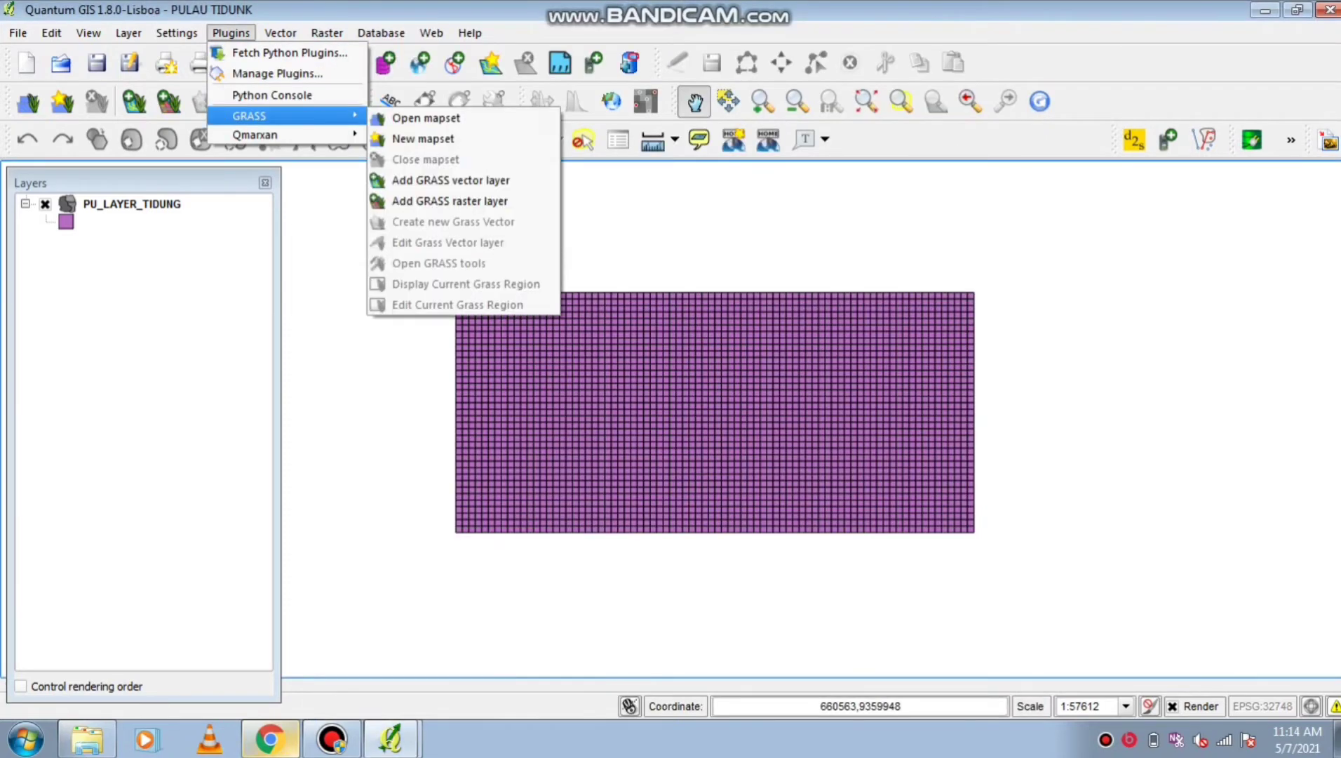
pyautogui.moveTo(294, 134)
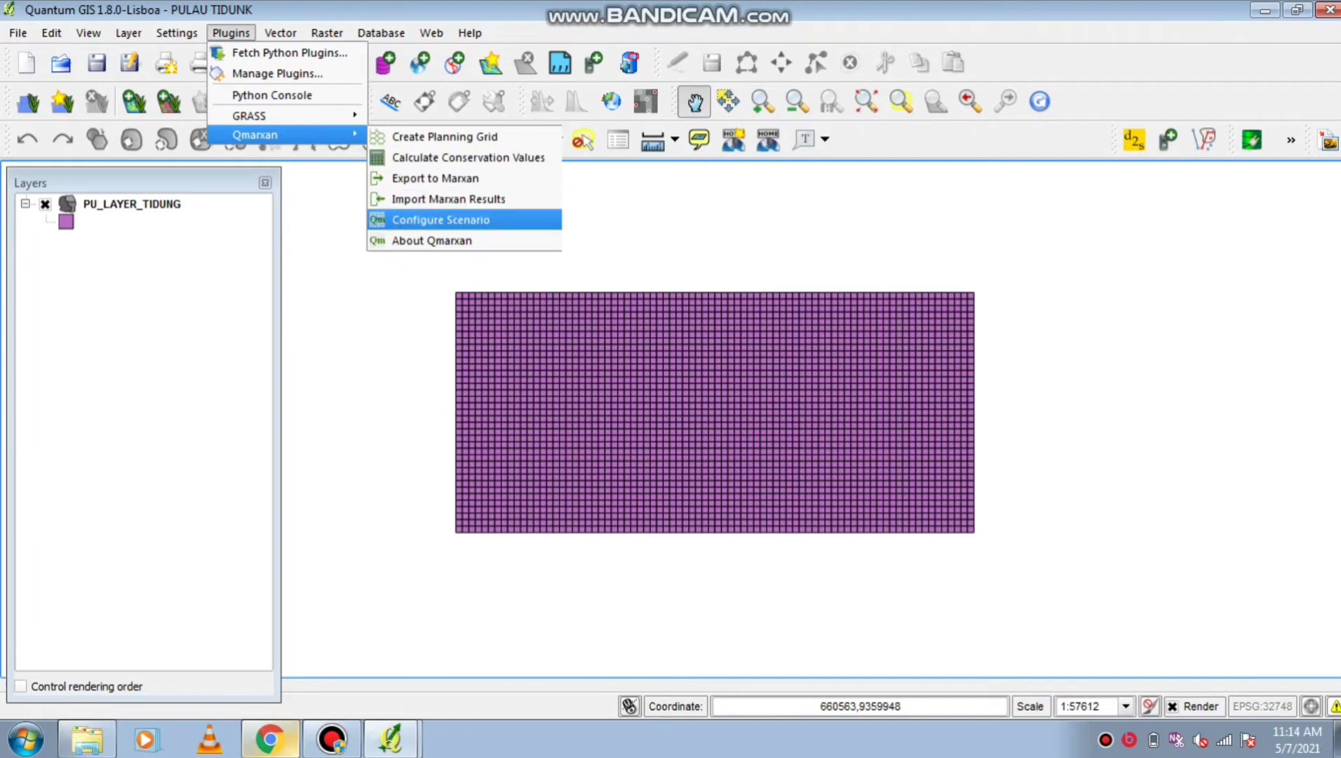
pyautogui.click(440, 219)
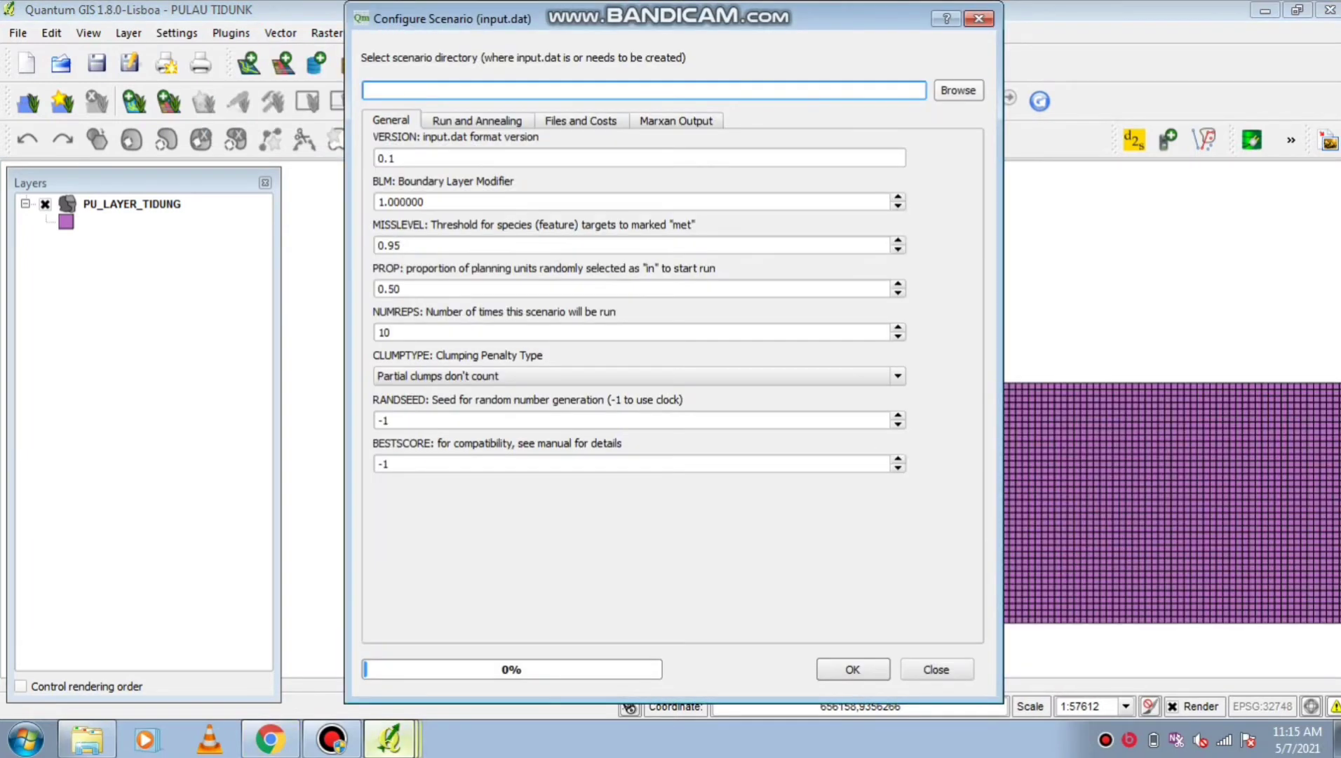
pyautogui.click(958, 90)
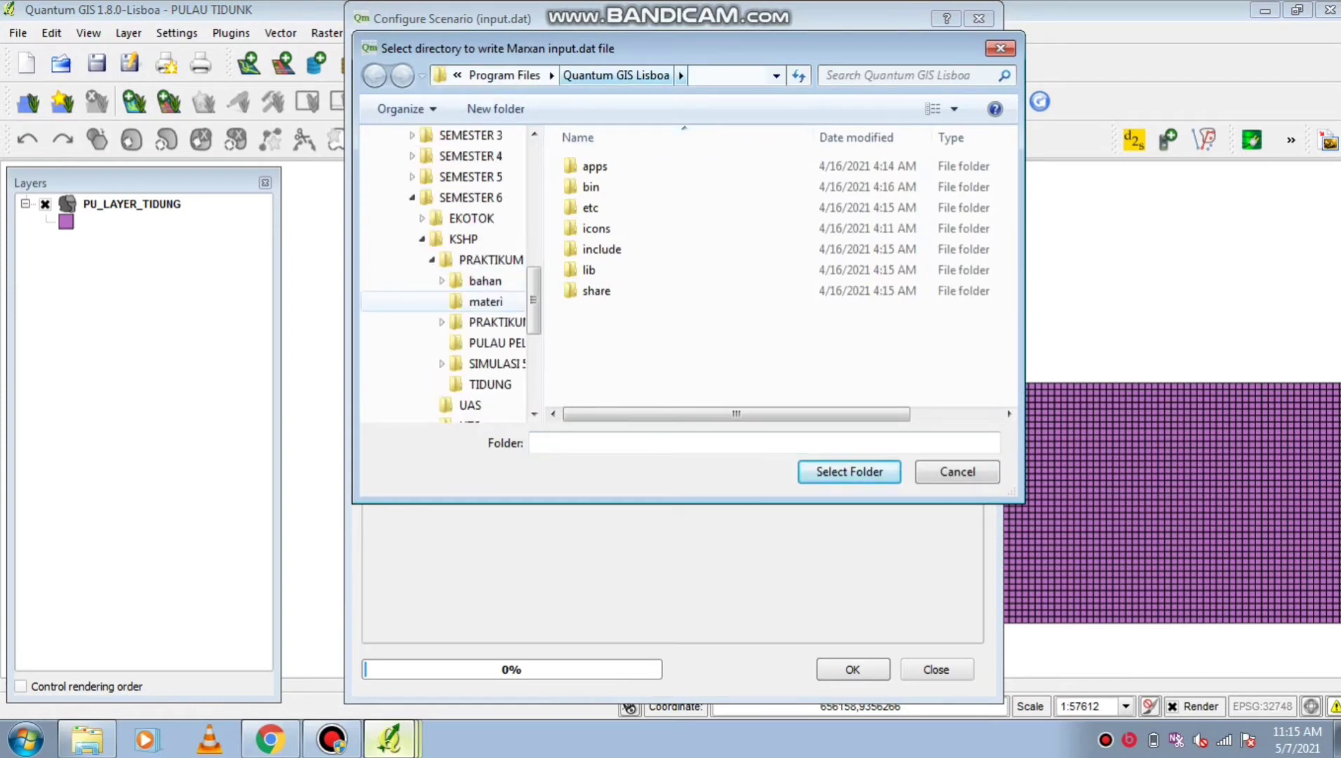
pyautogui.click(494, 363)
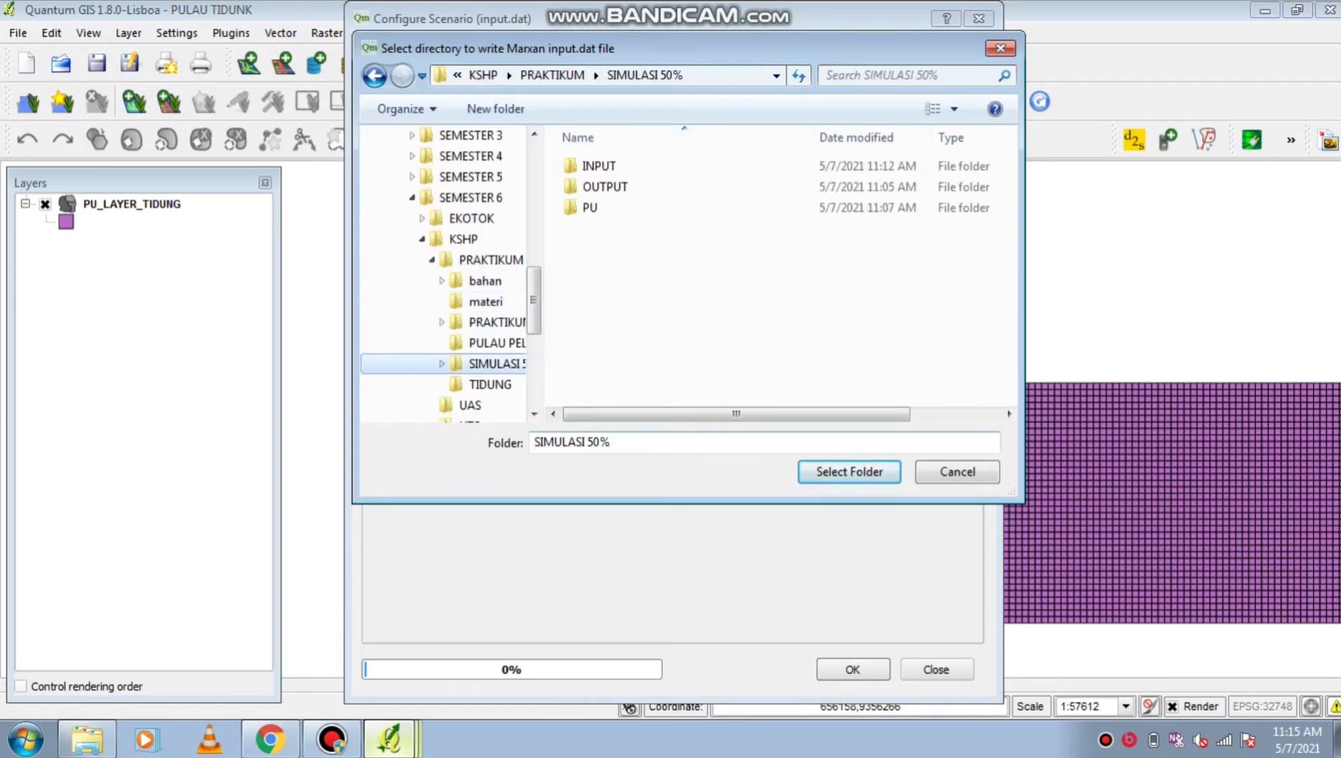
pyautogui.press('Return')
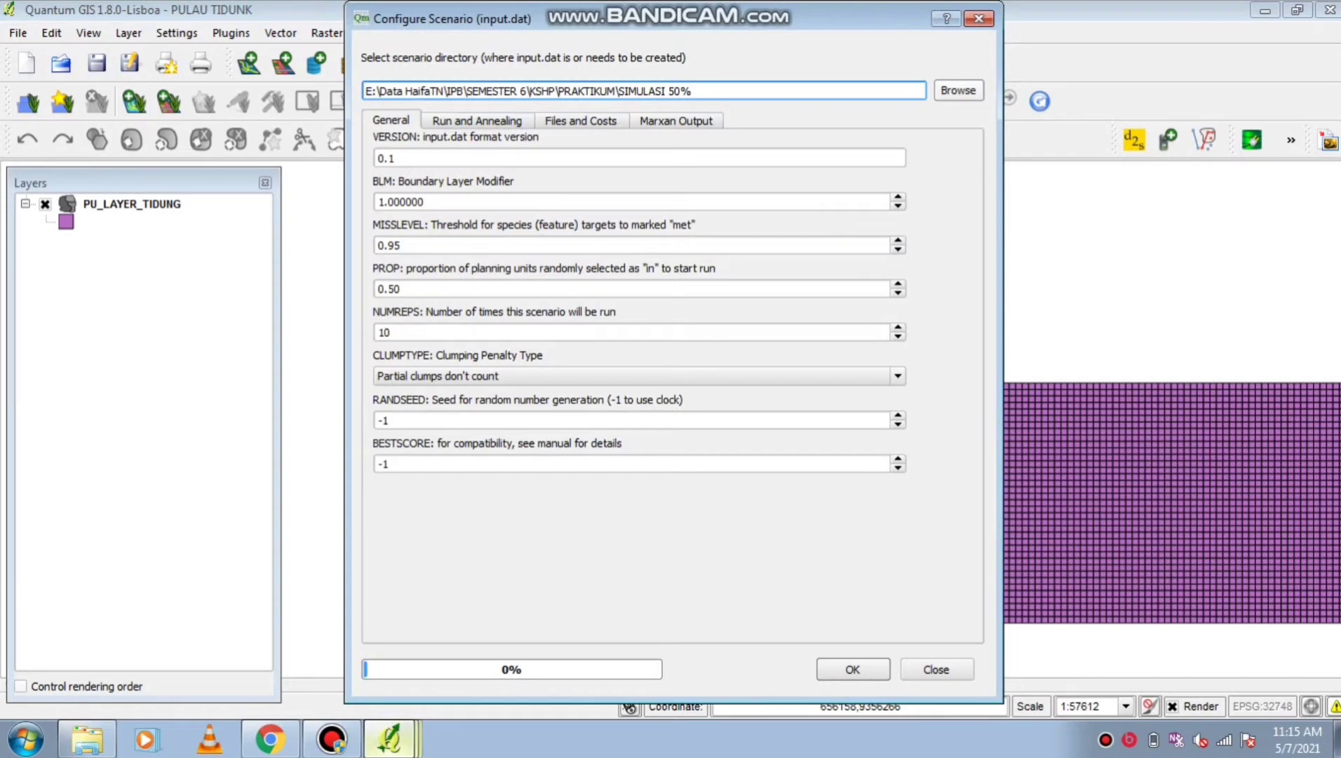
# Set the scenario's boundary layer modifier (BLM) to 1000 and the number of runs (NUMREPS) to 1000
pyautogui.click(379, 201)
pyautogui.write('000')
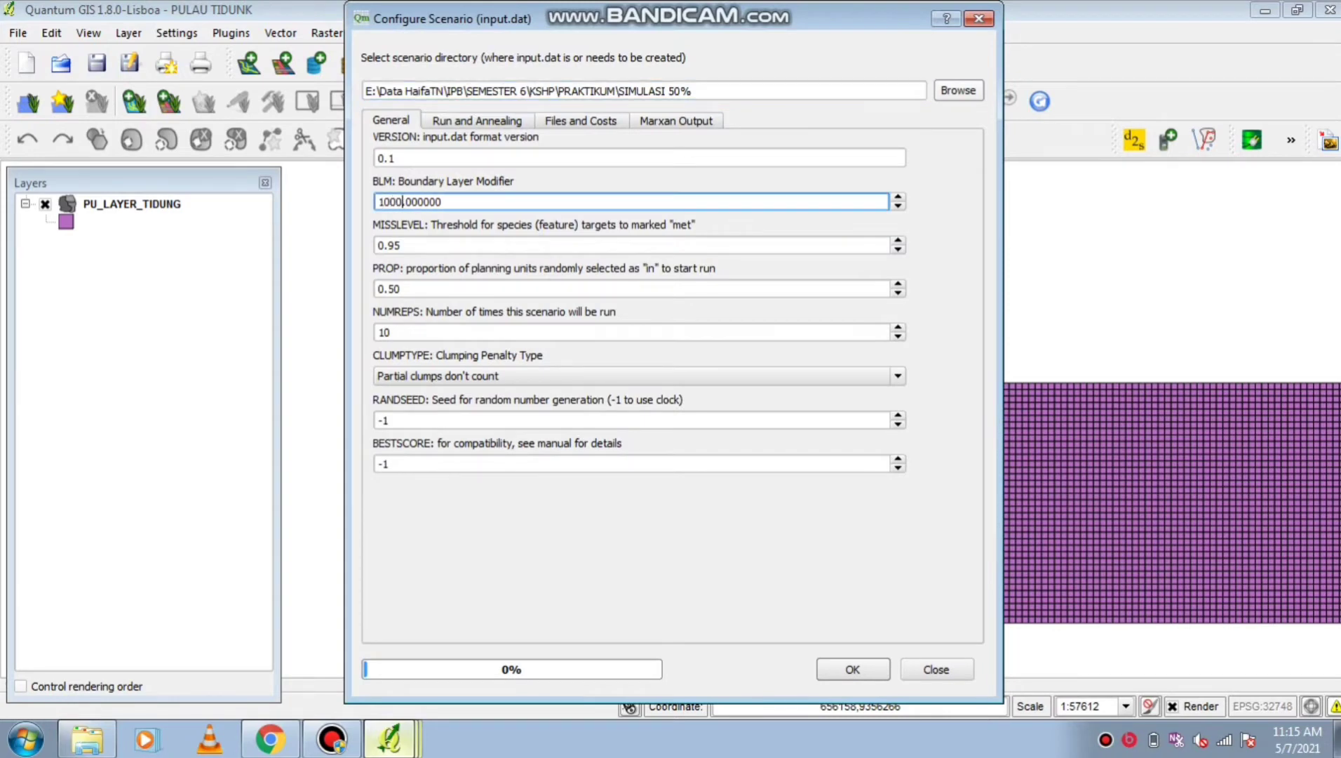
pyautogui.click(385, 331)
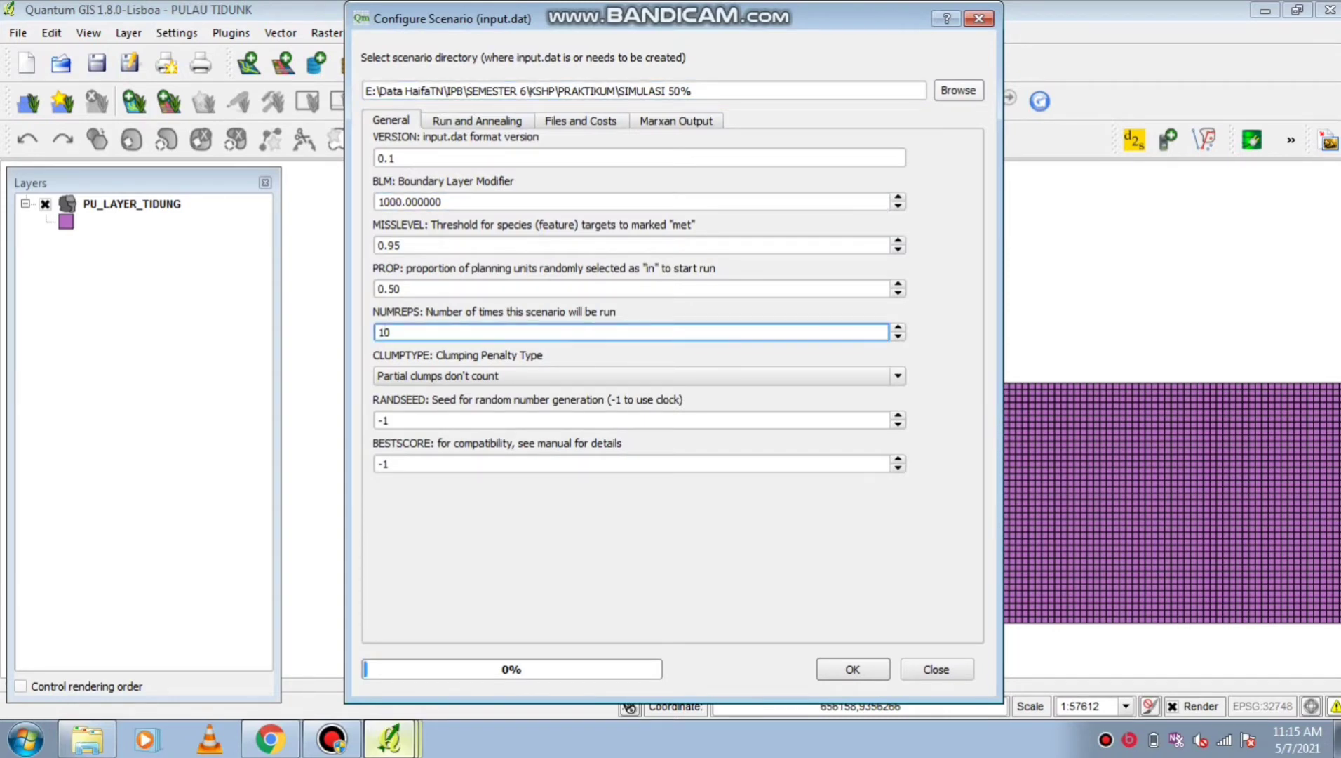
pyautogui.write('00')
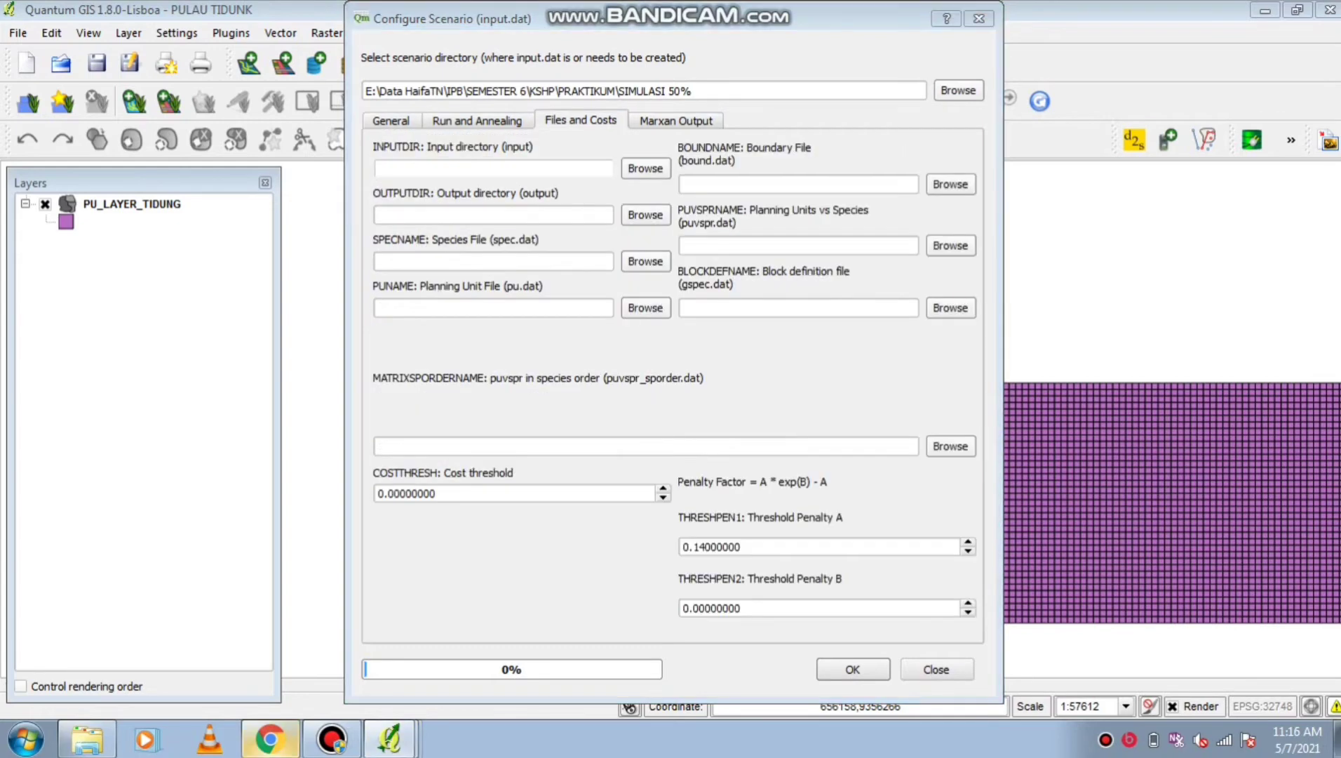
# Set the scenario's Marxan input directory to the INPUT folder and its output directory to the OUTPUT folder
pyautogui.click(645, 168)
pyautogui.click(598, 166)
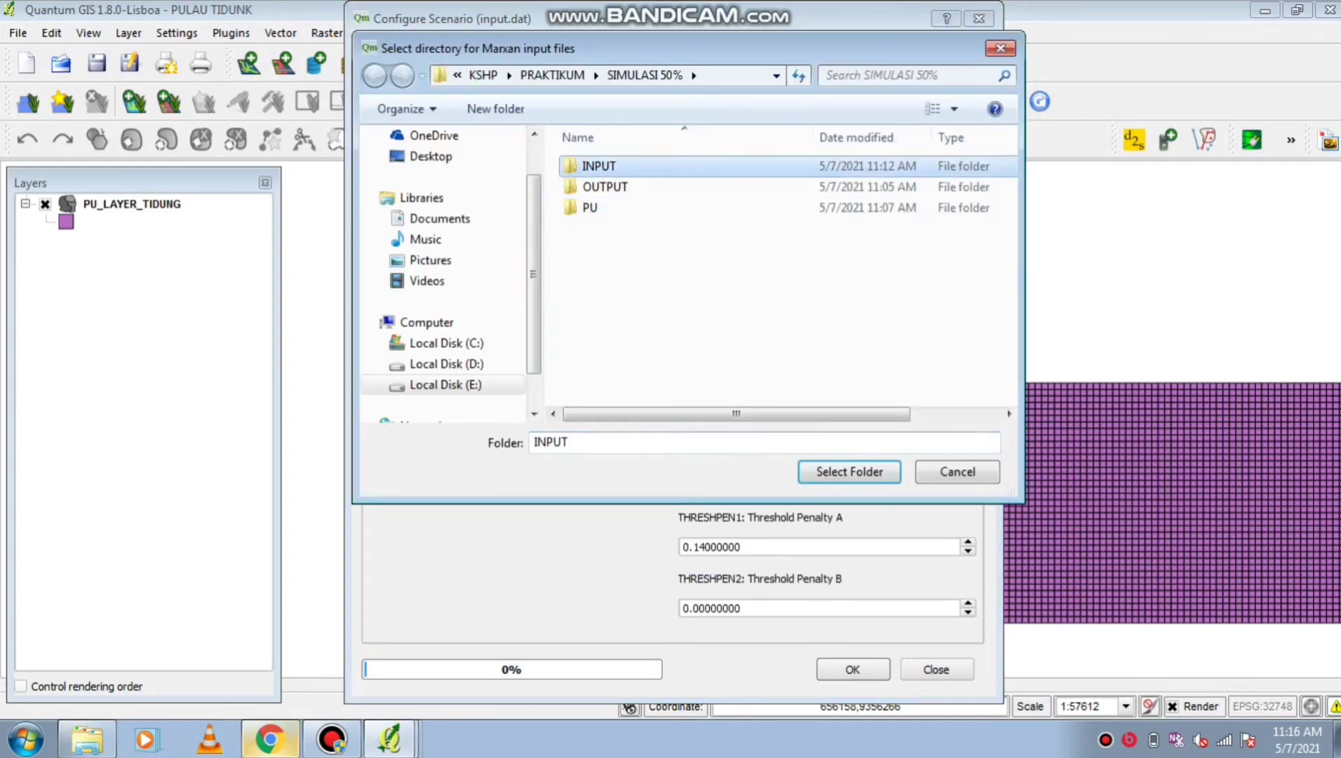
pyautogui.click(850, 471)
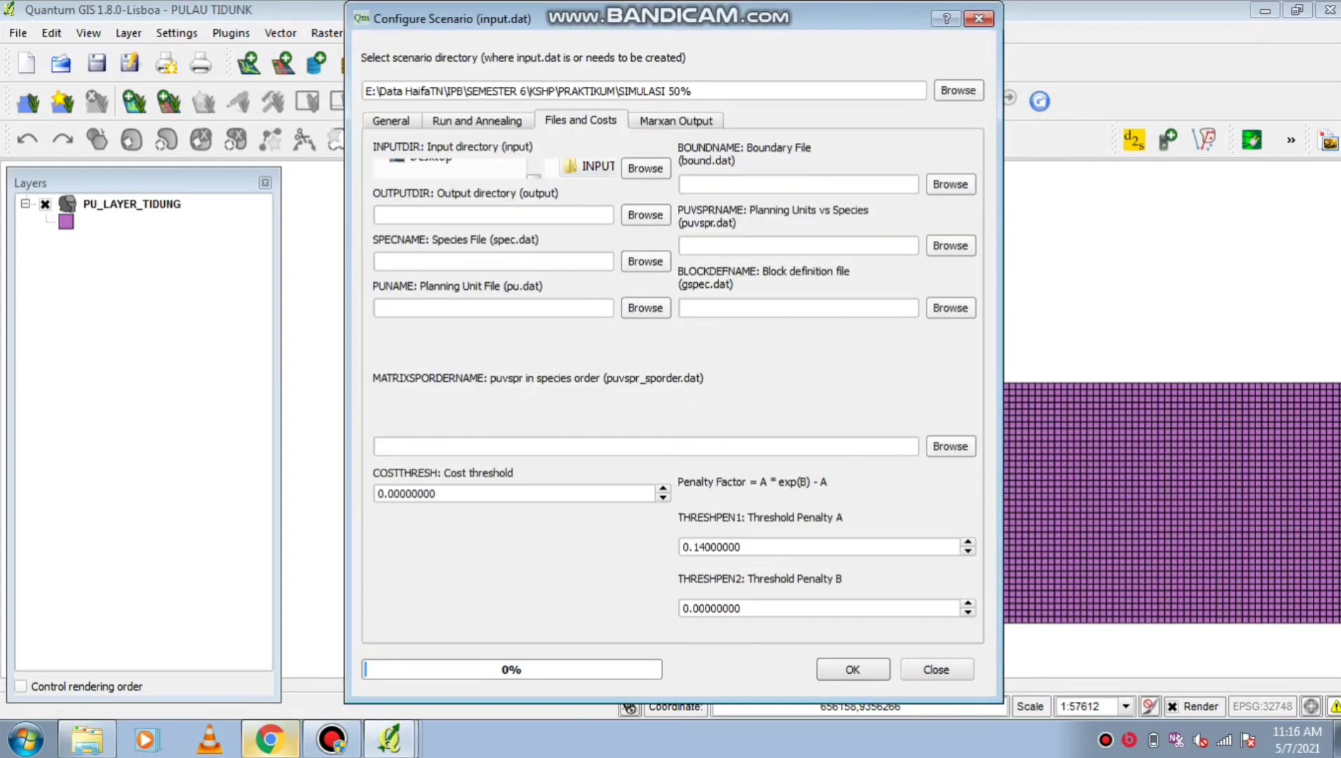
pyautogui.click(645, 214)
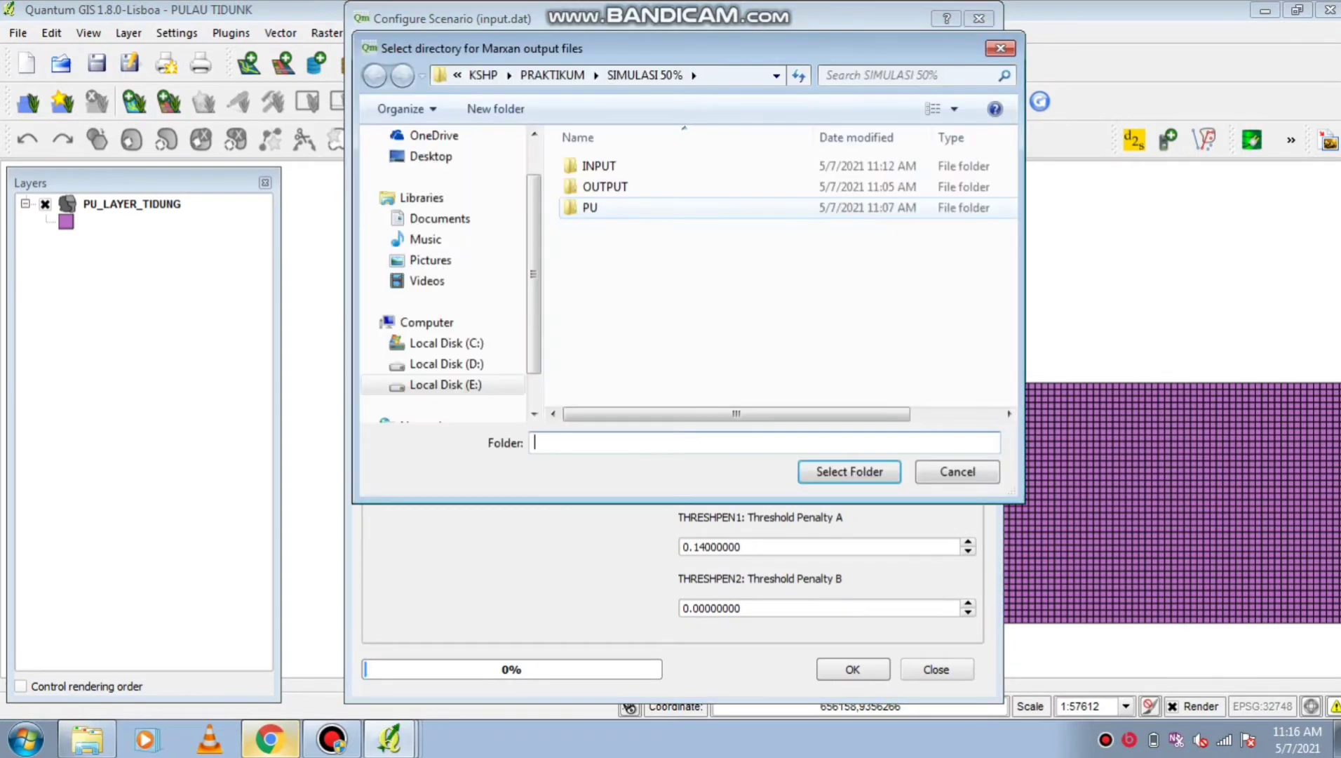
pyautogui.click(604, 186)
pyautogui.click(850, 472)
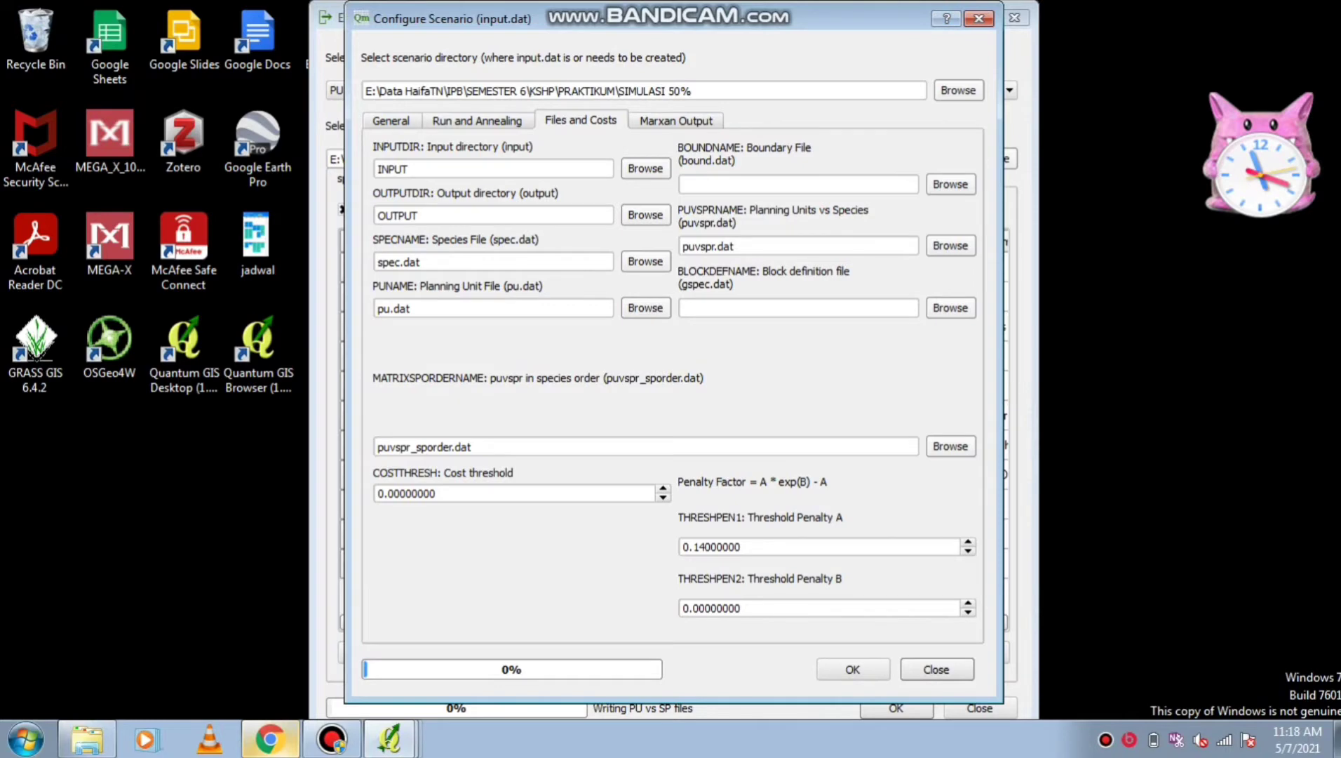
# Open Zonae Cogito and start a new project named "simulasi zona inti"
pyautogui.press('super')
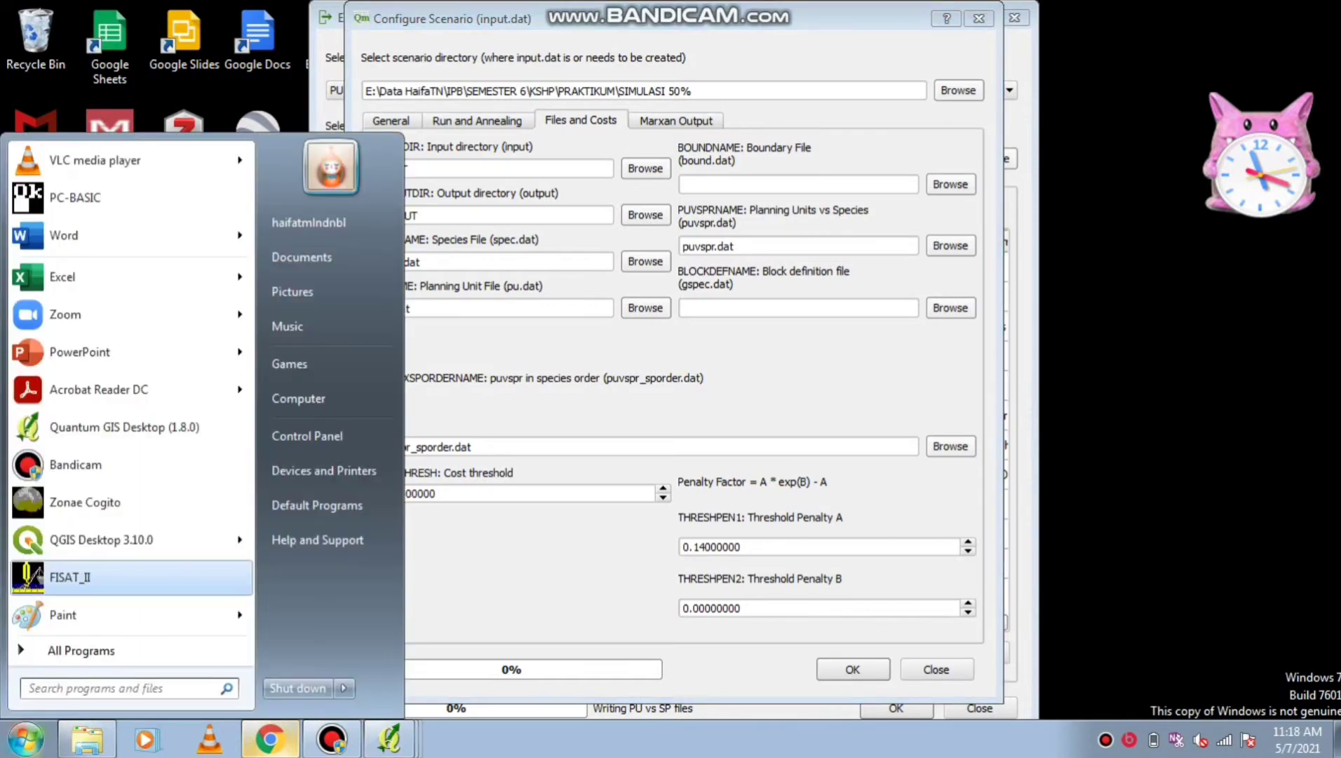
pyautogui.press('Return')
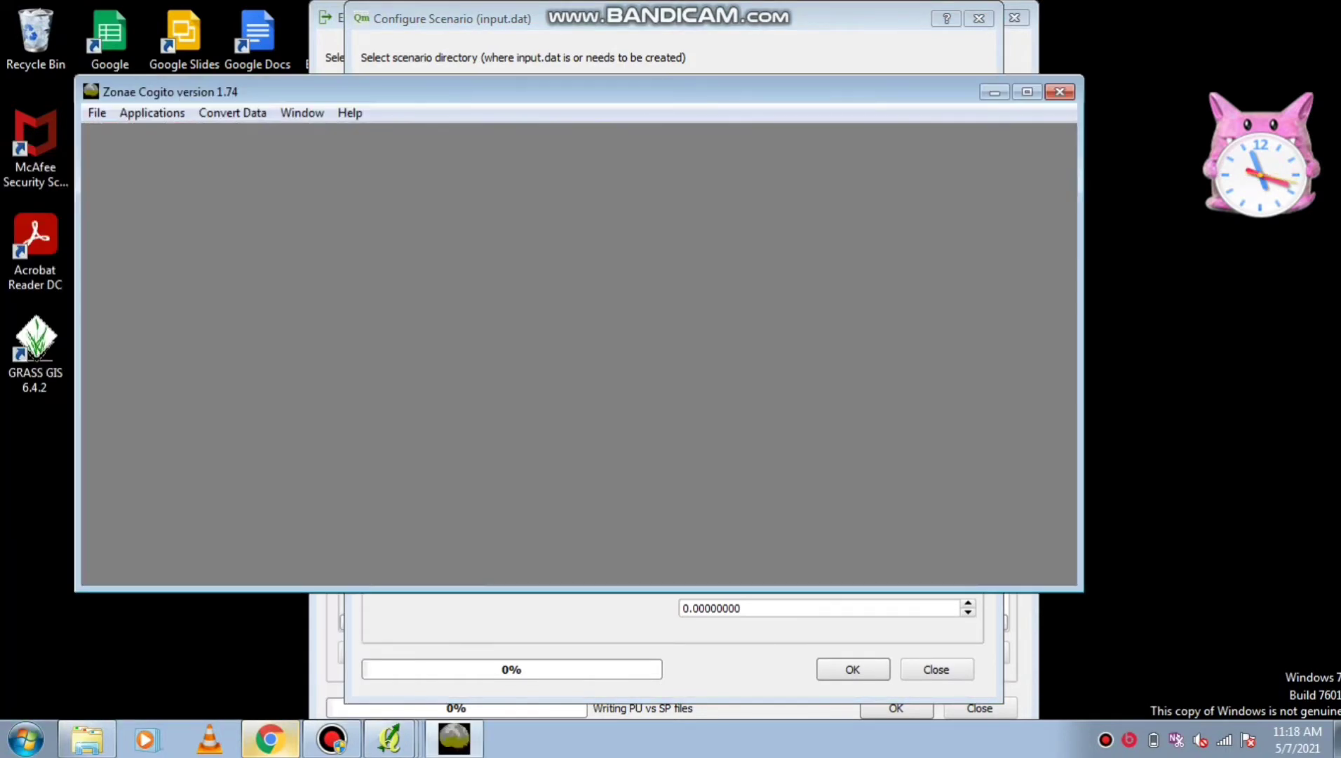
pyautogui.hotkey('alt', 'f')
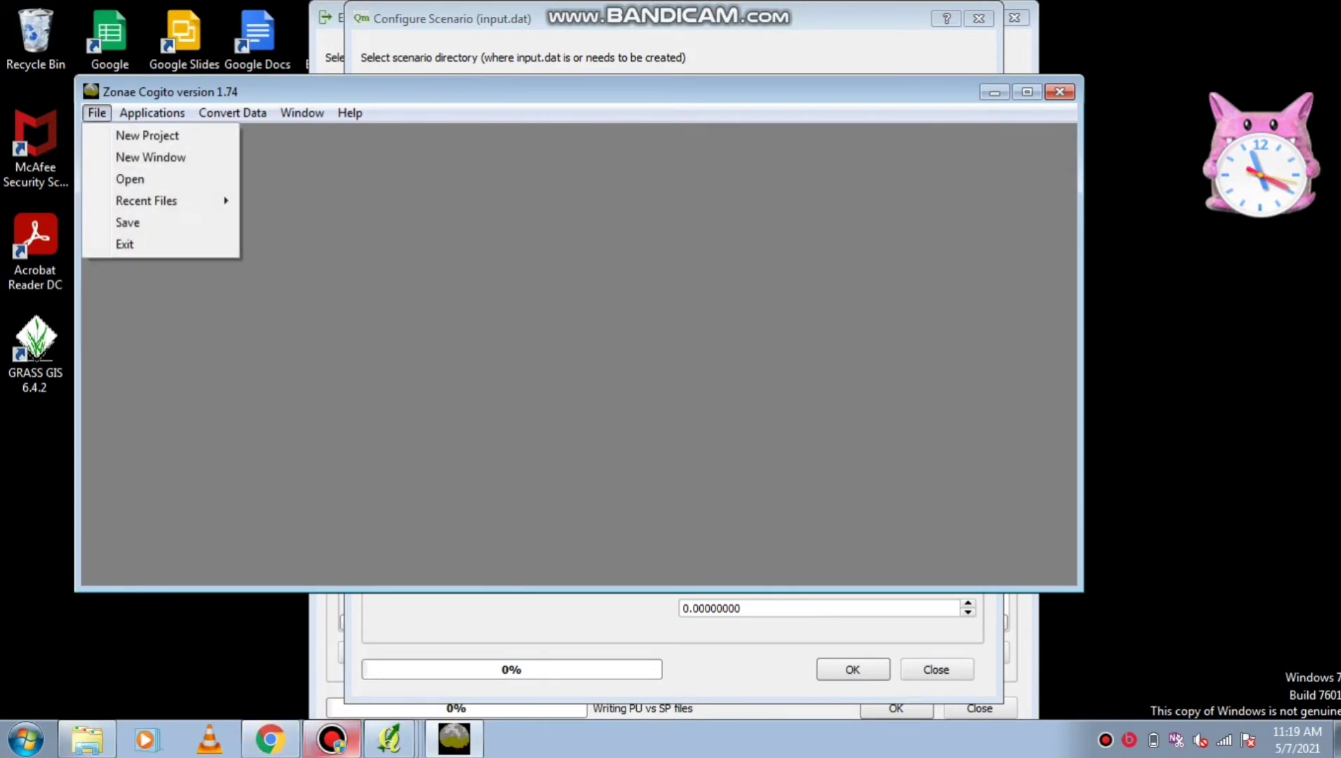
pyautogui.press('Return')
pyautogui.write('simula')
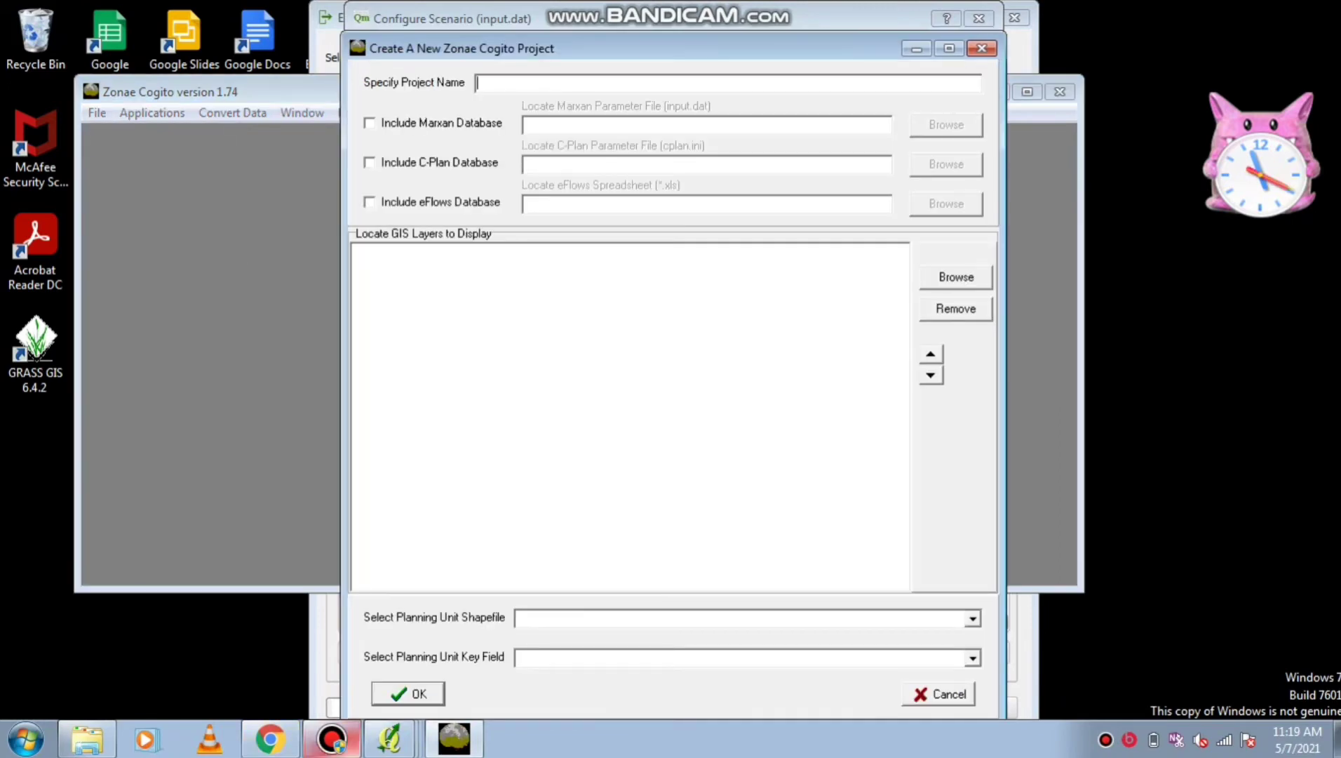
pyautogui.write('si zona inti')
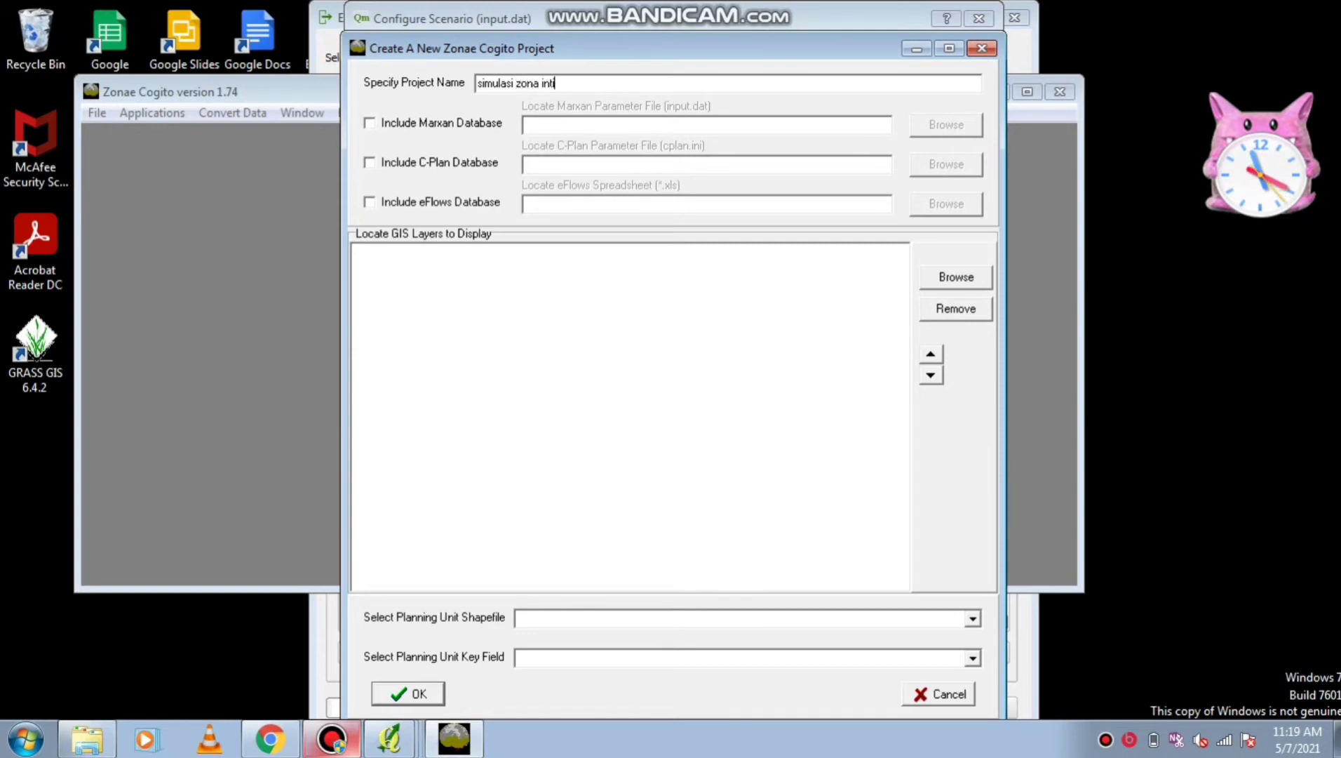
# Include a Marxan database in the project, using the input.dat parameter file from the PRAKTIKUM 10 folder
pyautogui.click(370, 123)
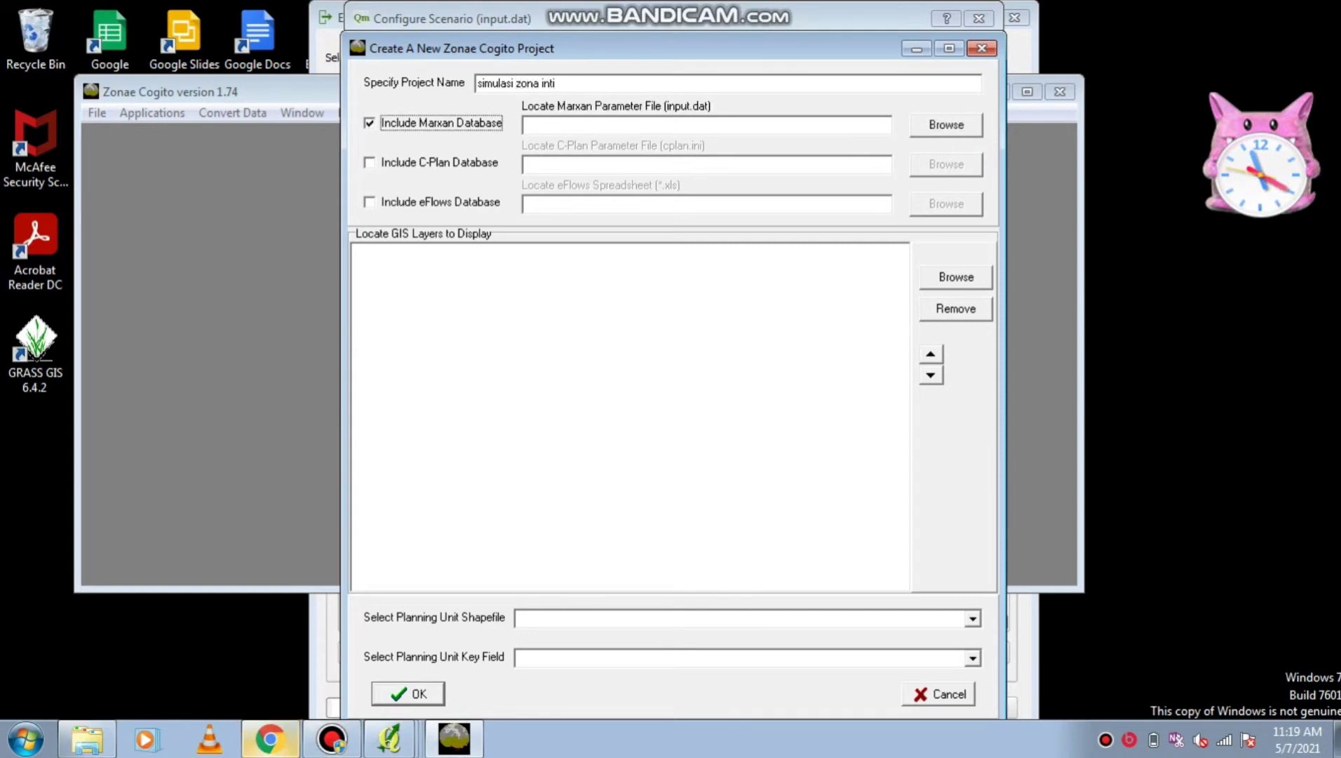
pyautogui.click(947, 124)
pyautogui.press('space')
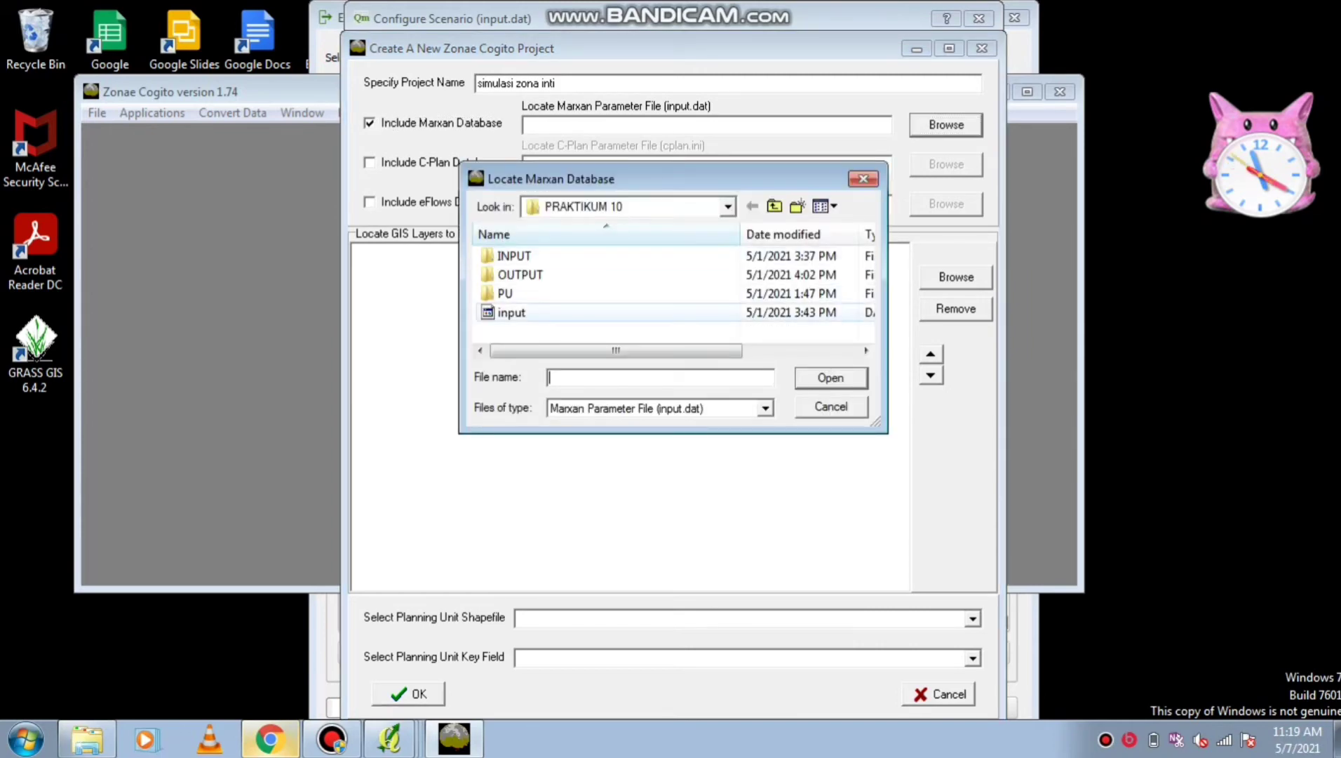
pyautogui.click(512, 312)
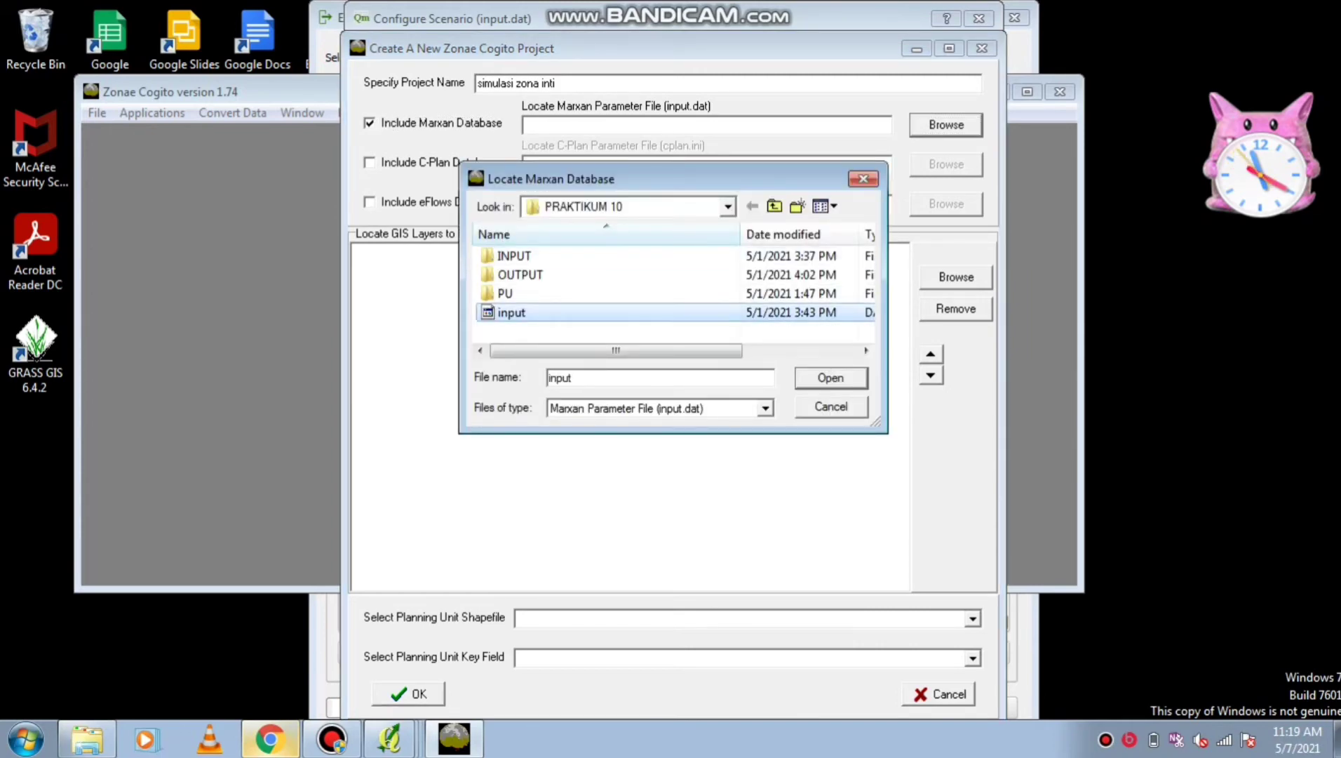
pyautogui.click(774, 206)
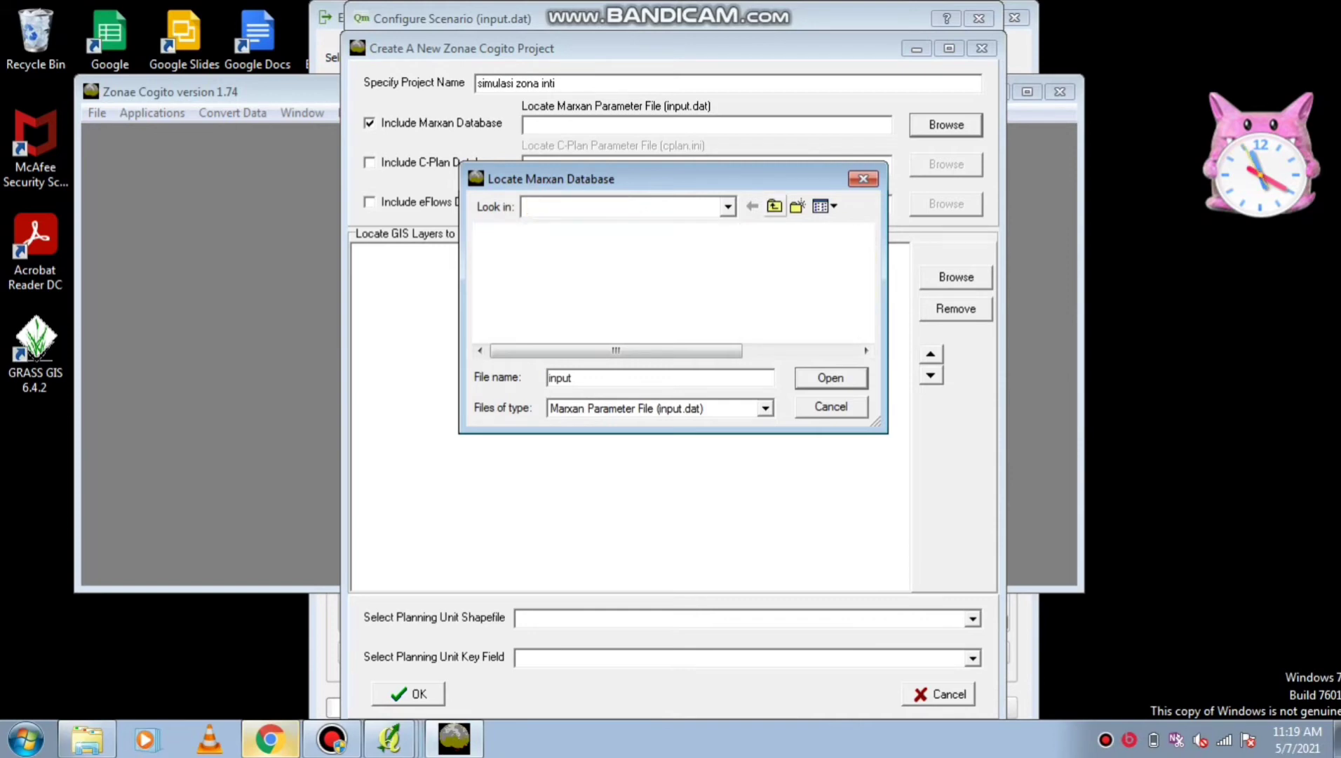
pyautogui.doubleClick(535, 331)
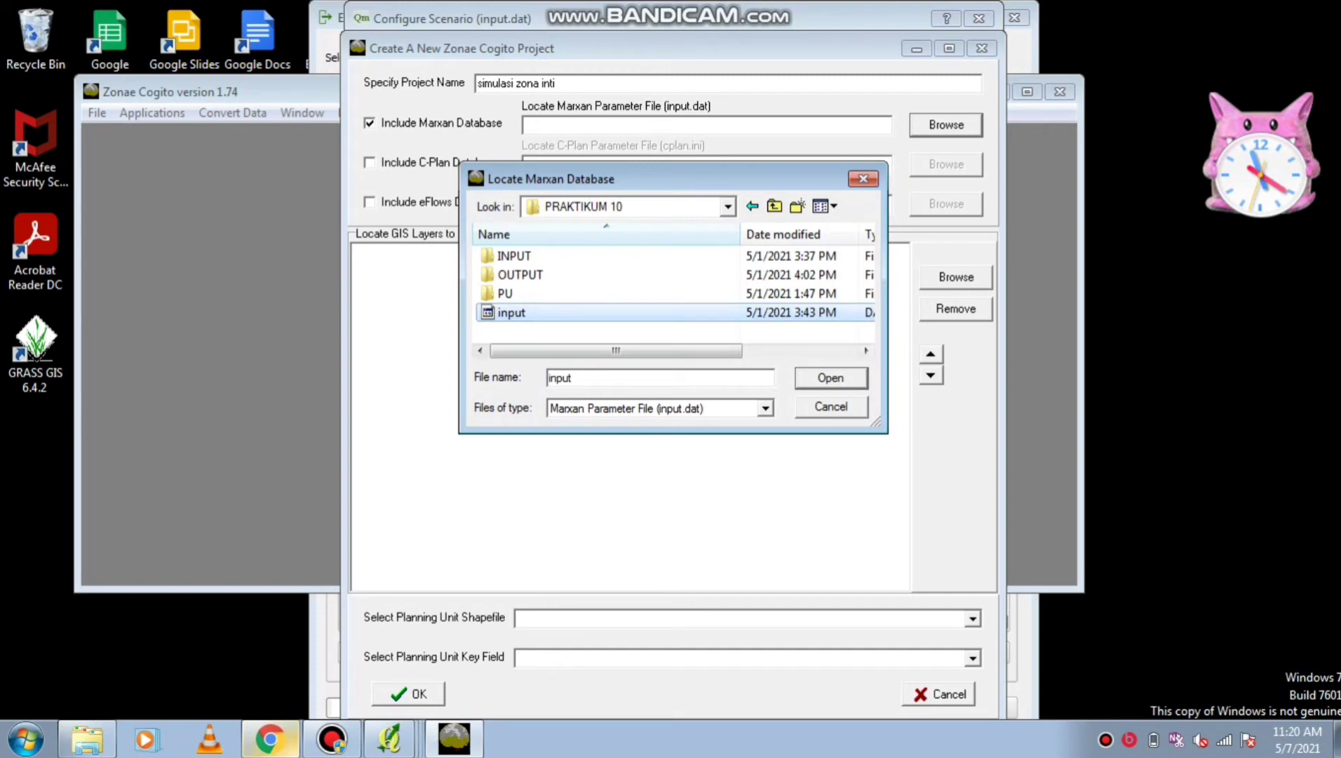
pyautogui.press('Return')
# Add PU_LAYER_TIDUNG.shp from PRAKTIKUM 10\PU as the GIS layer and create the project with PU_ID as the planning unit key field
pyautogui.click(955, 277)
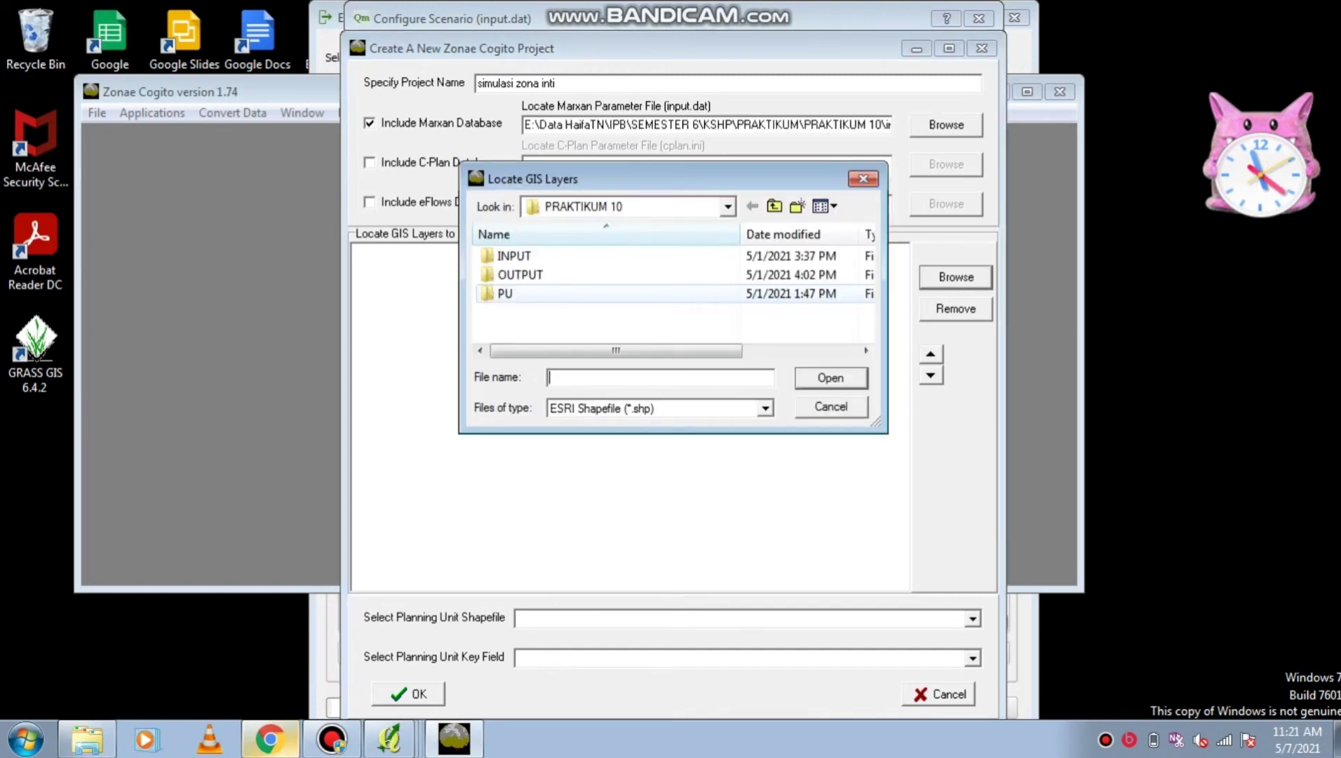
pyautogui.doubleClick(504, 293)
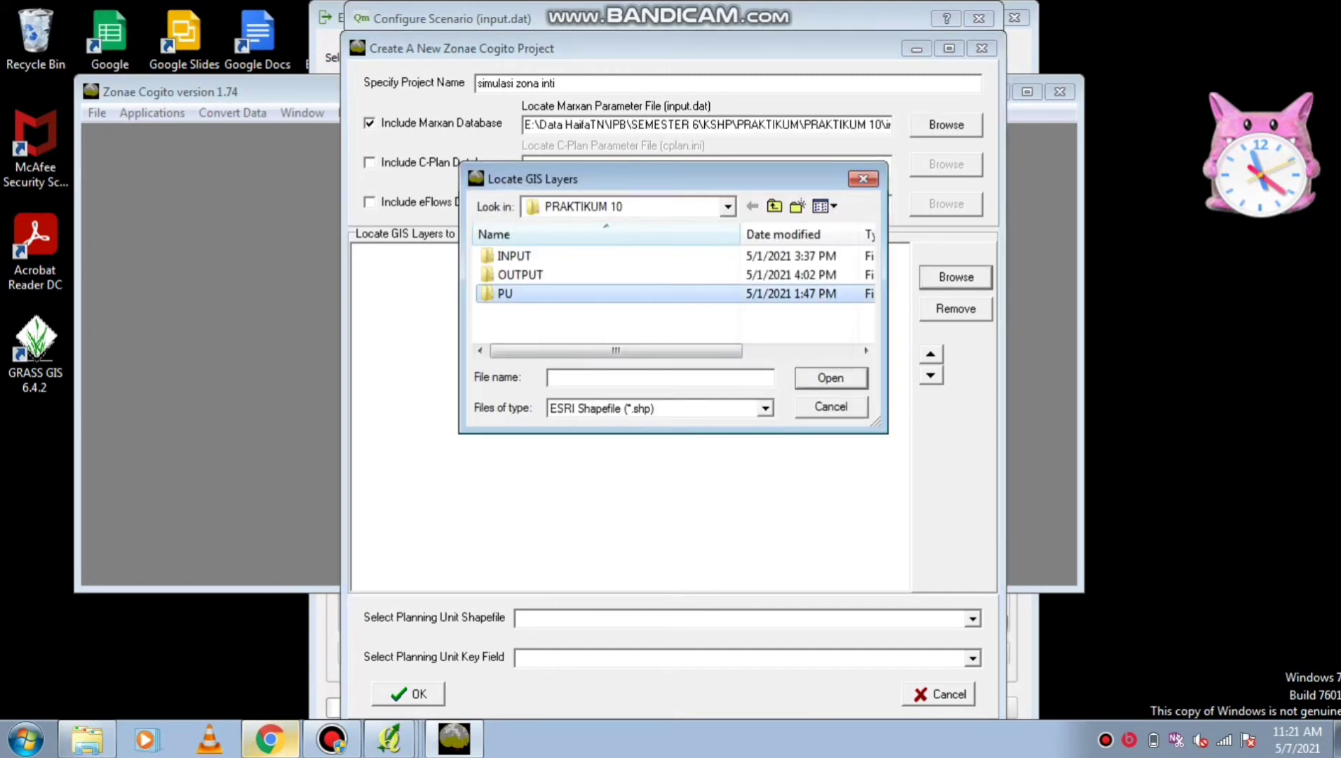
pyautogui.click(558, 256)
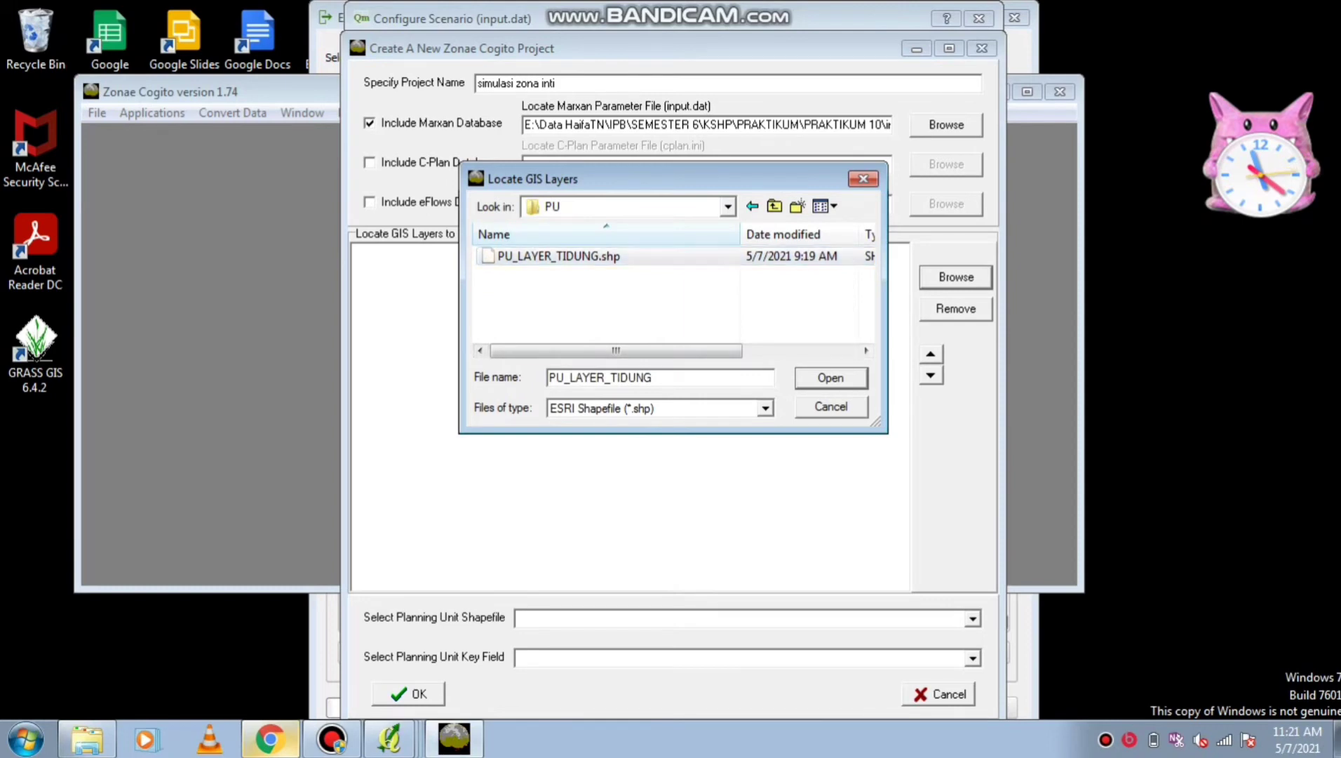
pyautogui.click(830, 377)
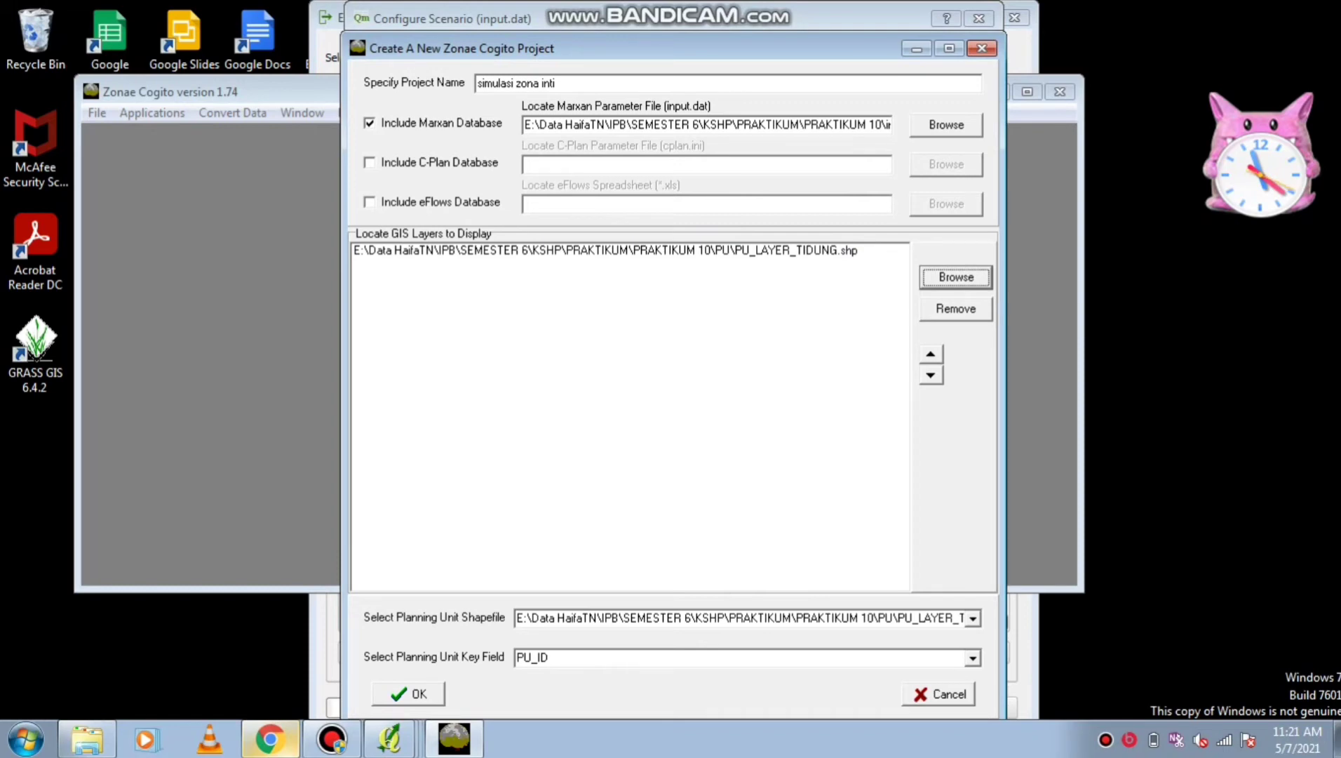
pyautogui.click(408, 693)
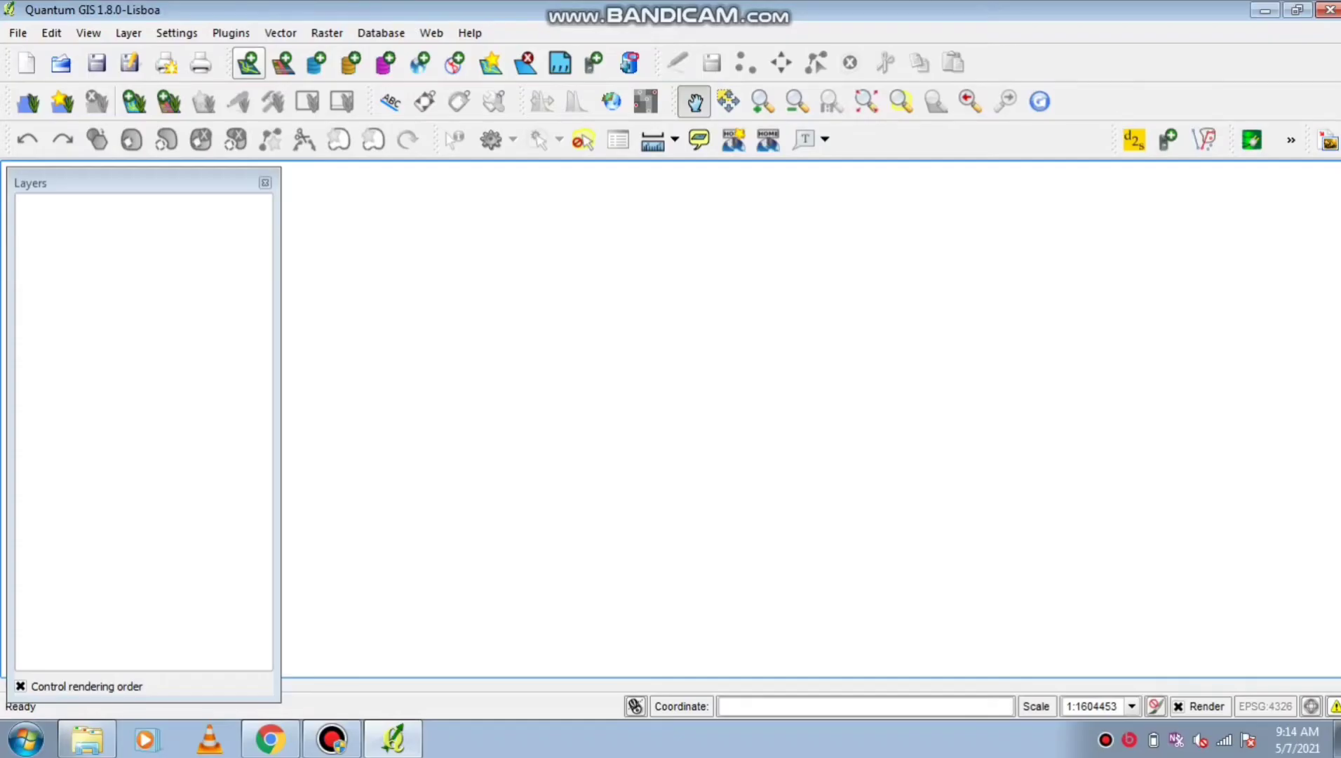
# In Quantum GIS, add the vector layer PU_LAYER_TIDUNG.shp from the PRAKTIKUM 10\PU folder
pyautogui.hotkey('ctrl', 'shift', 'v')
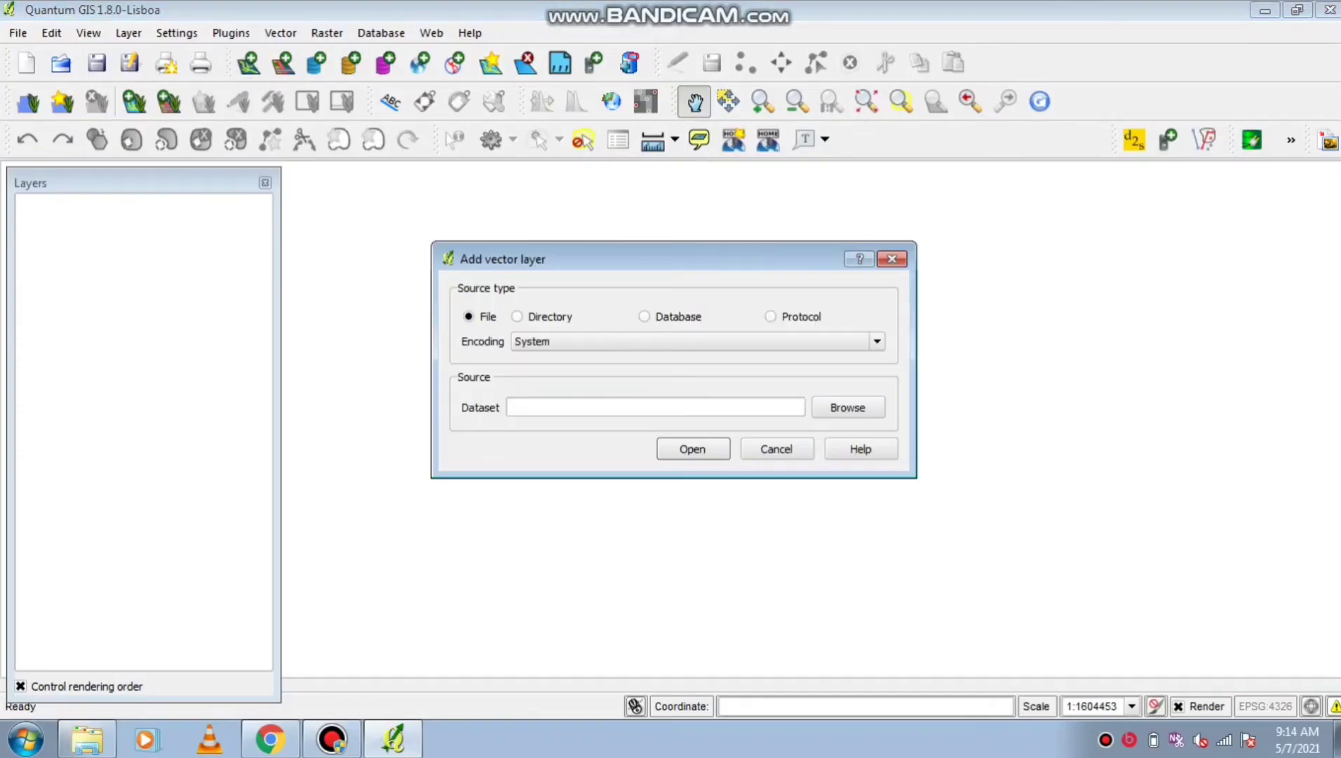
pyautogui.click(847, 407)
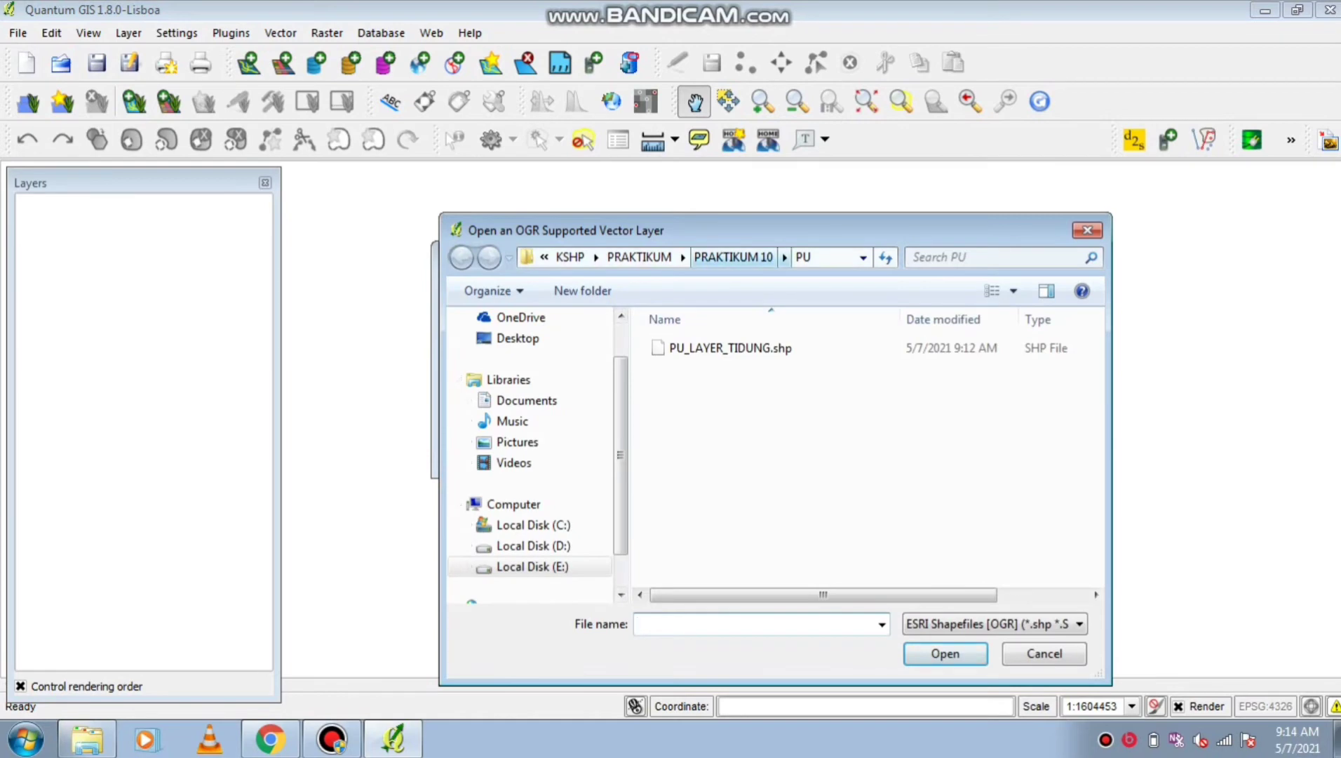
pyautogui.click(639, 257)
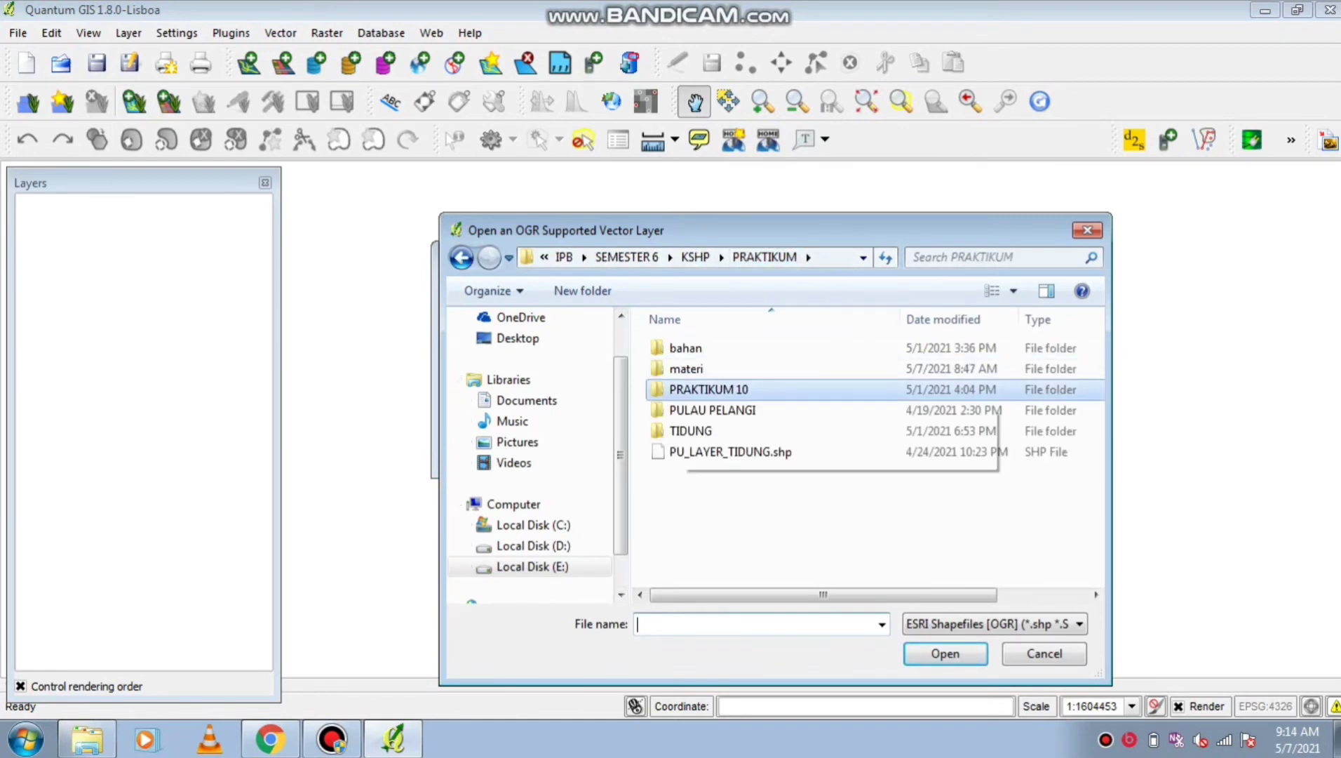
pyautogui.doubleClick(708, 389)
pyautogui.doubleClick(708, 389)
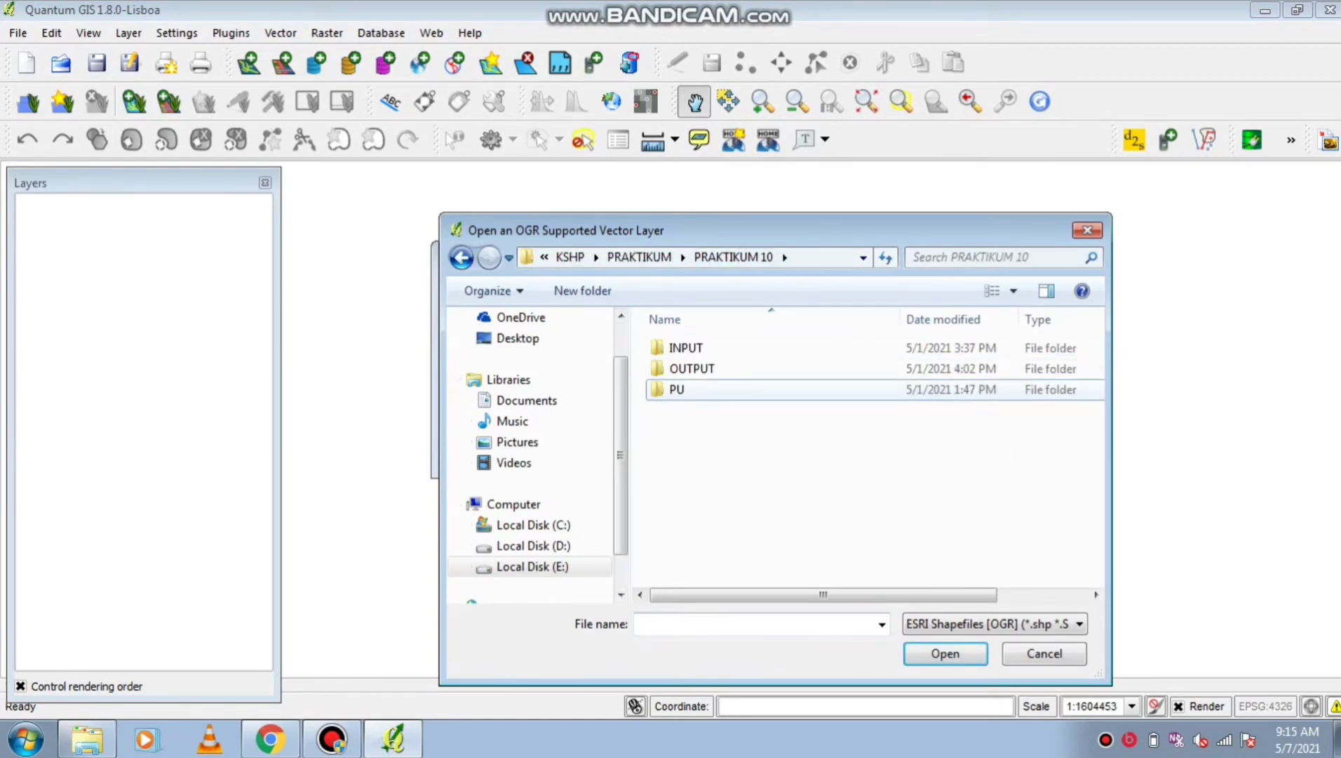
pyautogui.doubleClick(729, 348)
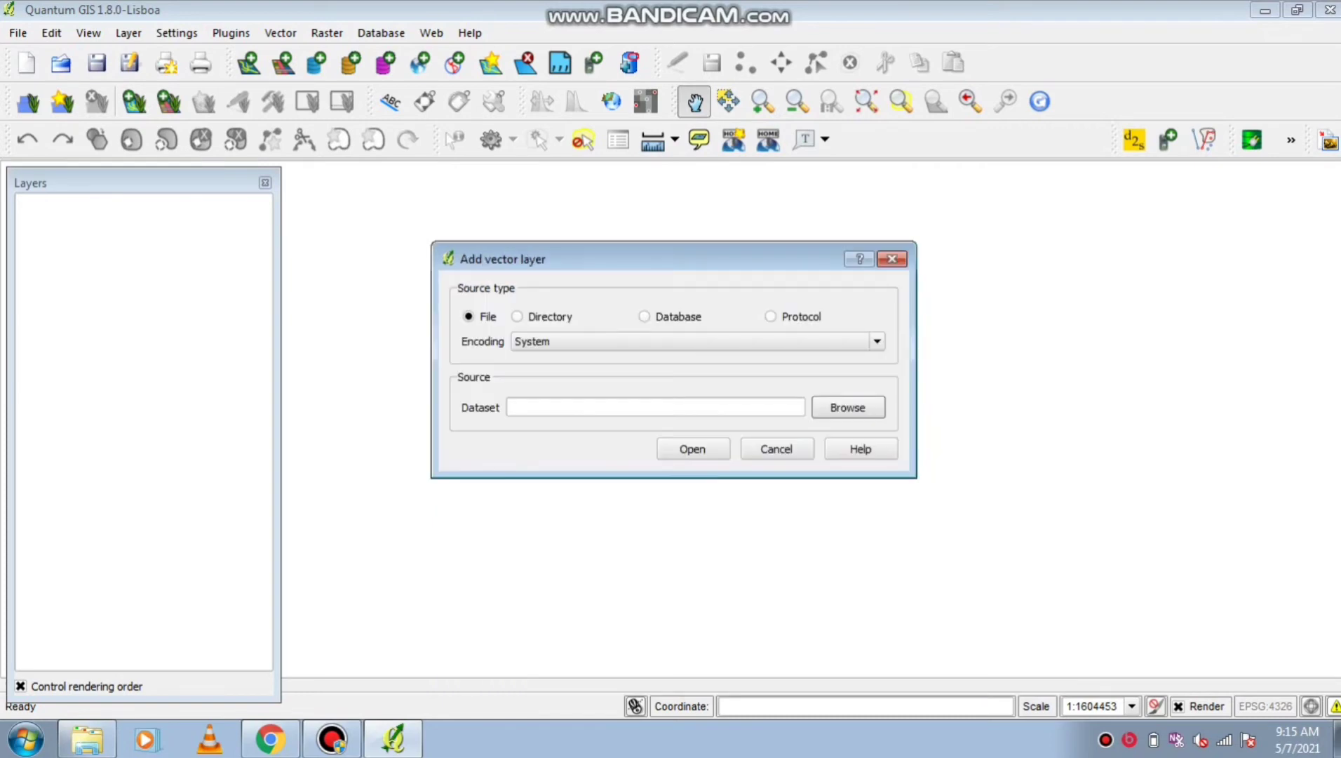
pyautogui.press('Return')
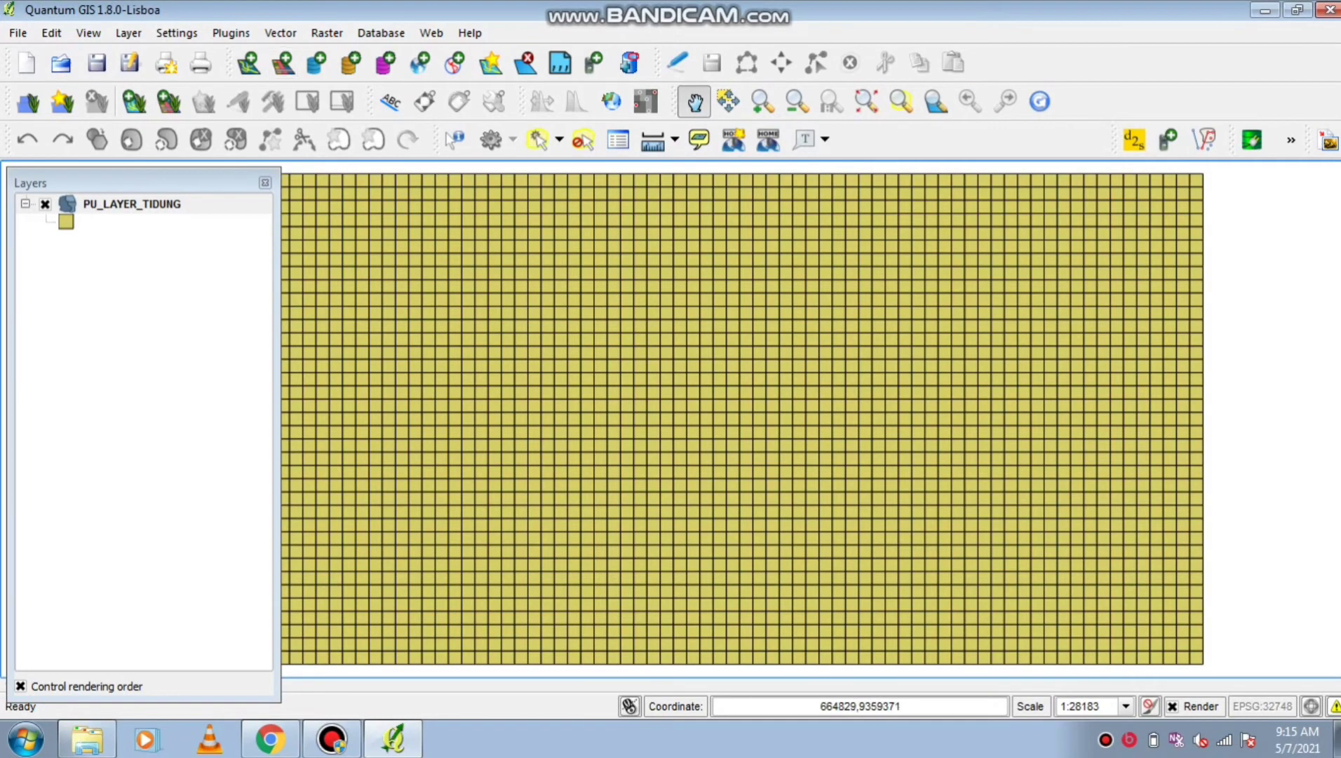
# Start Qmarxan's Import Marxan Results for PU_LAYER_TIDUNG and choose output_best.txt from the PRAKTIKUM 10\OUTPUT folder as the results file
pyautogui.moveTo(453, 328); pyautogui.dragTo(593, 326)
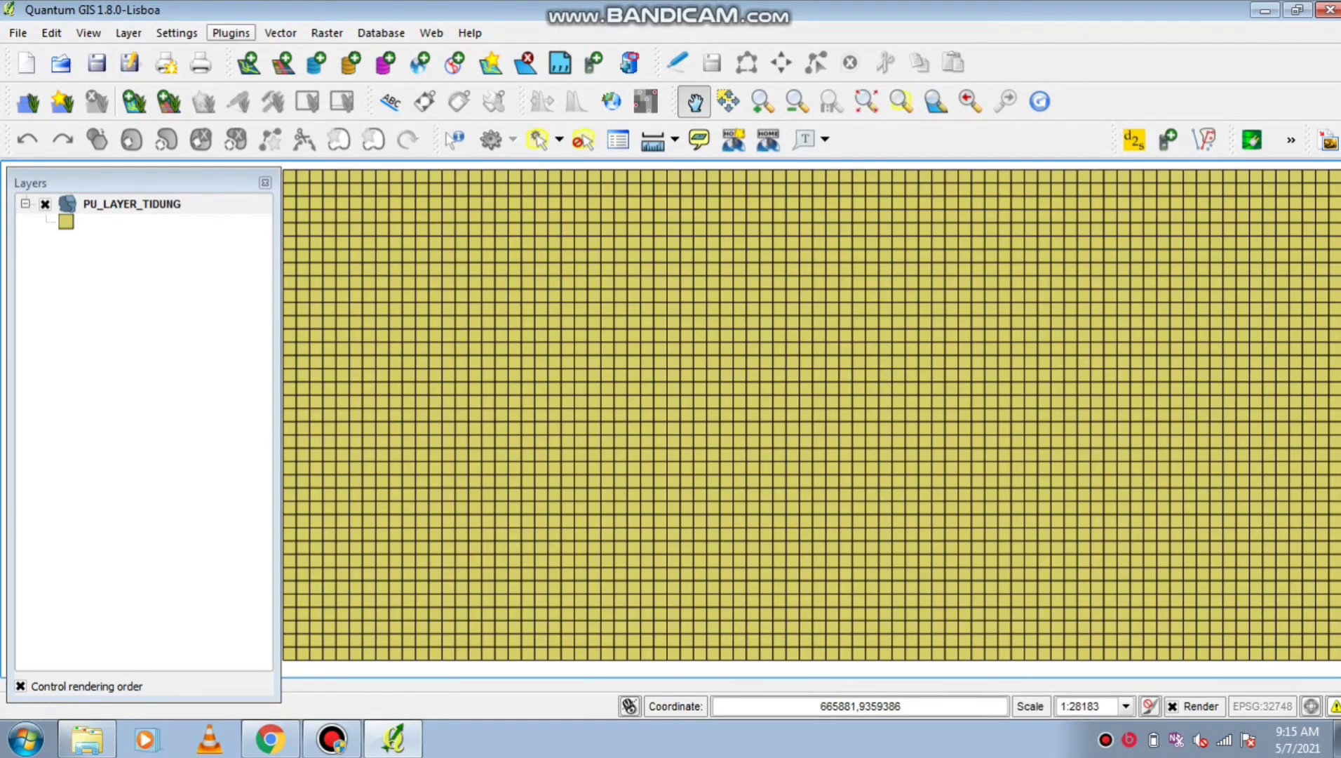
pyautogui.click(231, 33)
pyautogui.moveTo(255, 134)
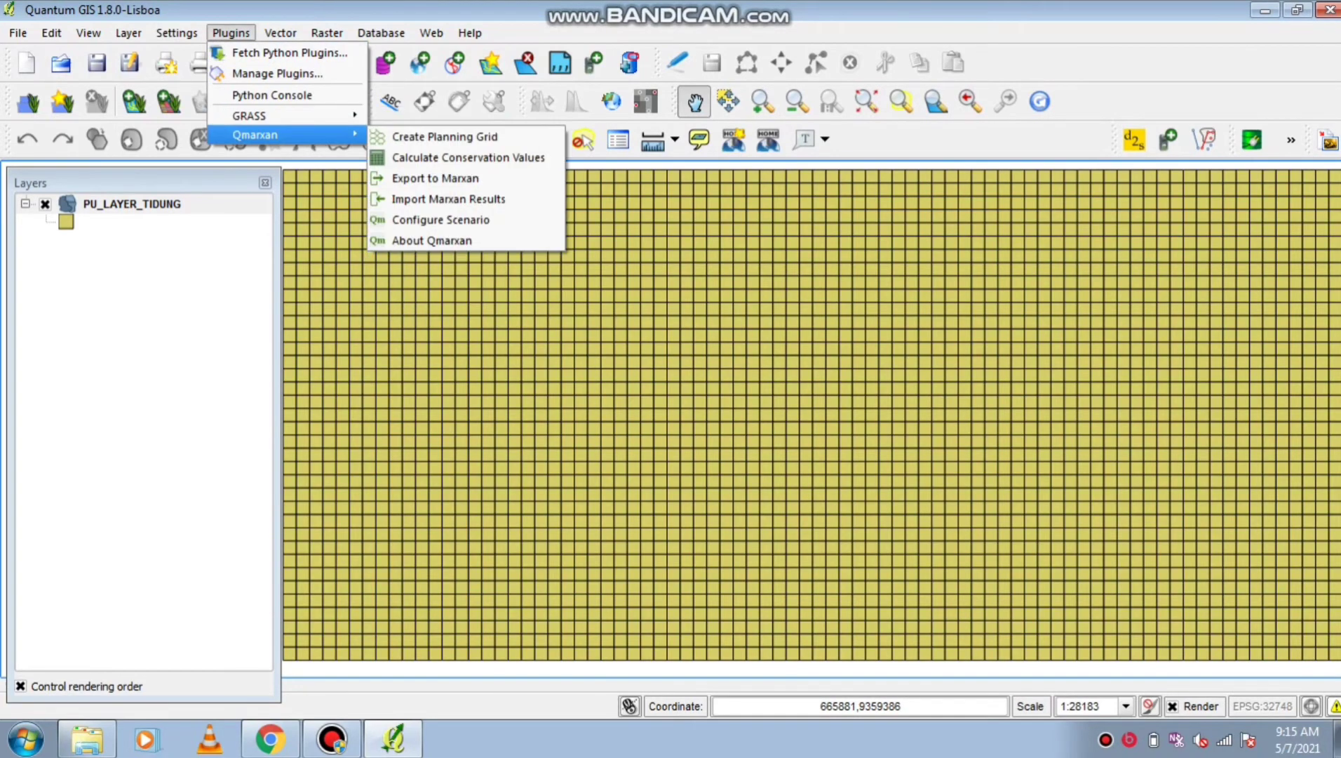
pyautogui.click(449, 198)
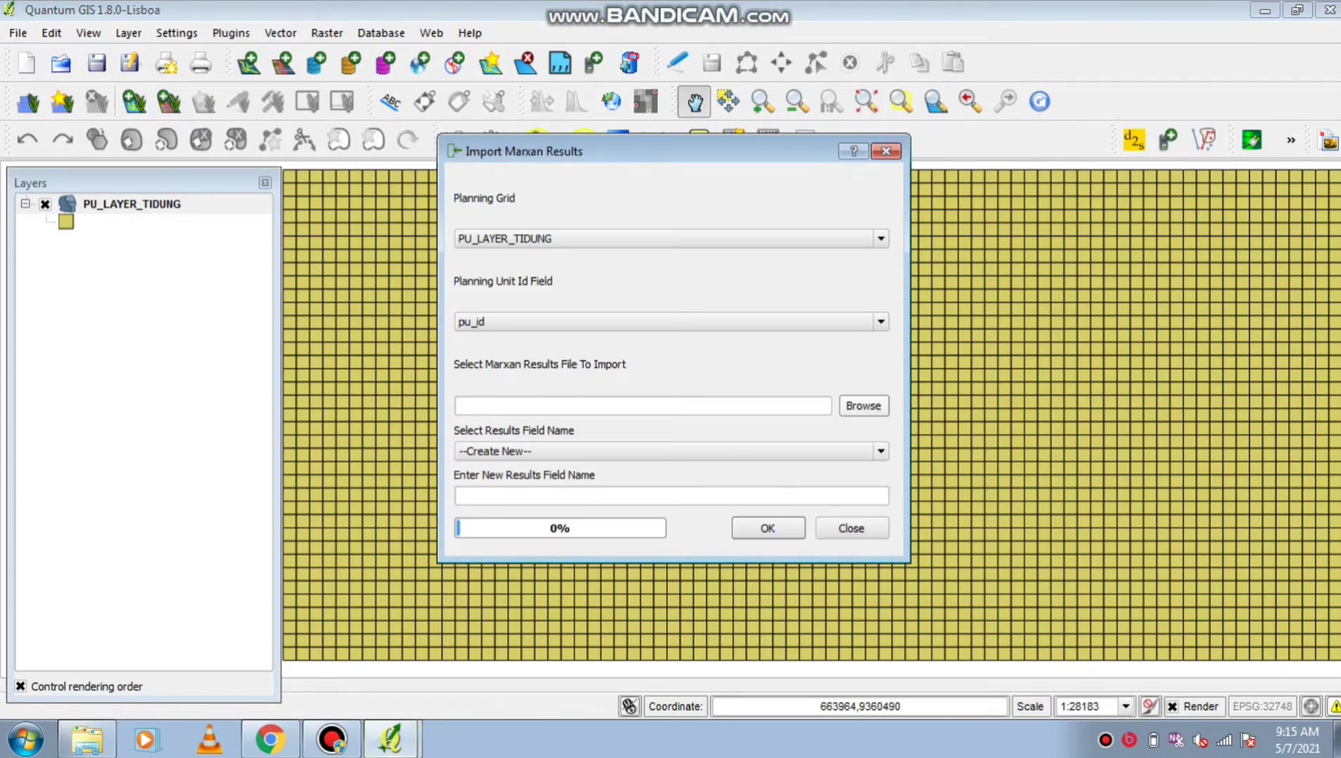
pyautogui.click(863, 405)
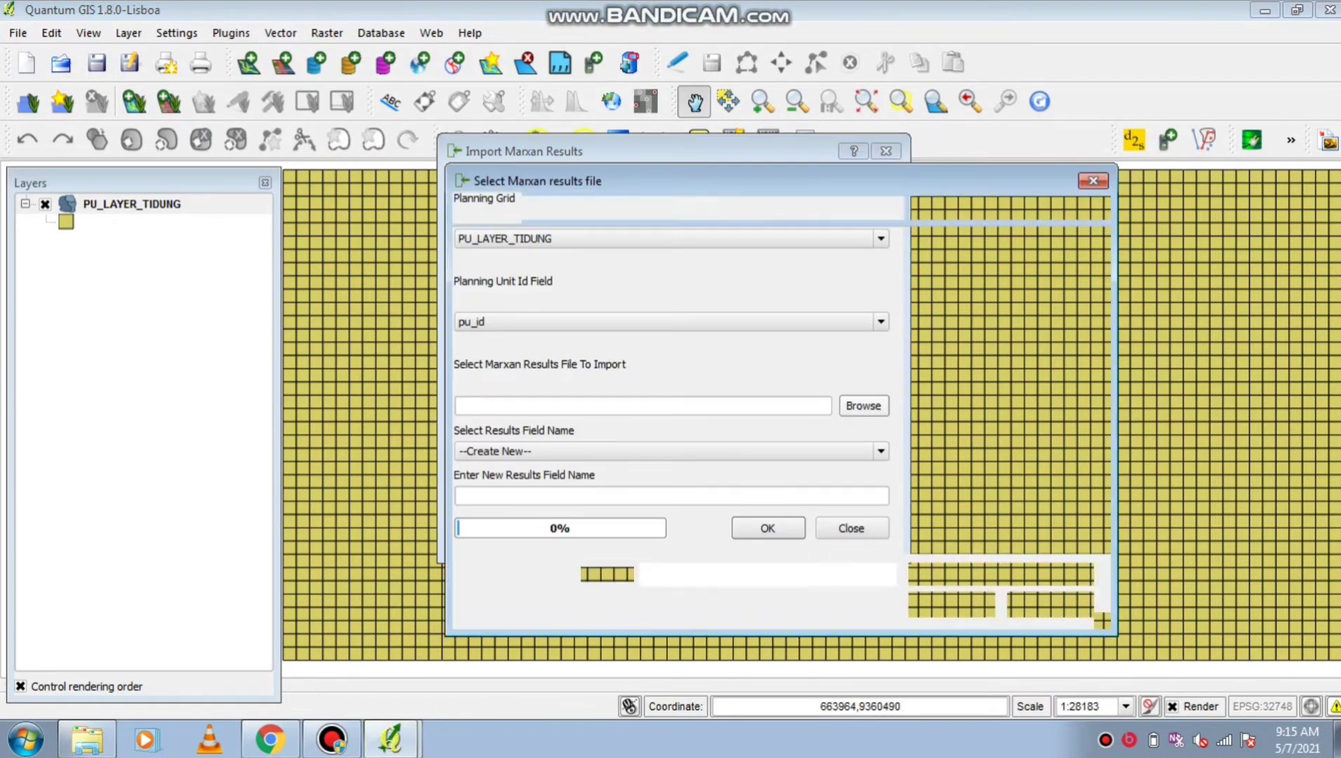
pyautogui.scroll(-3, 536, 435)
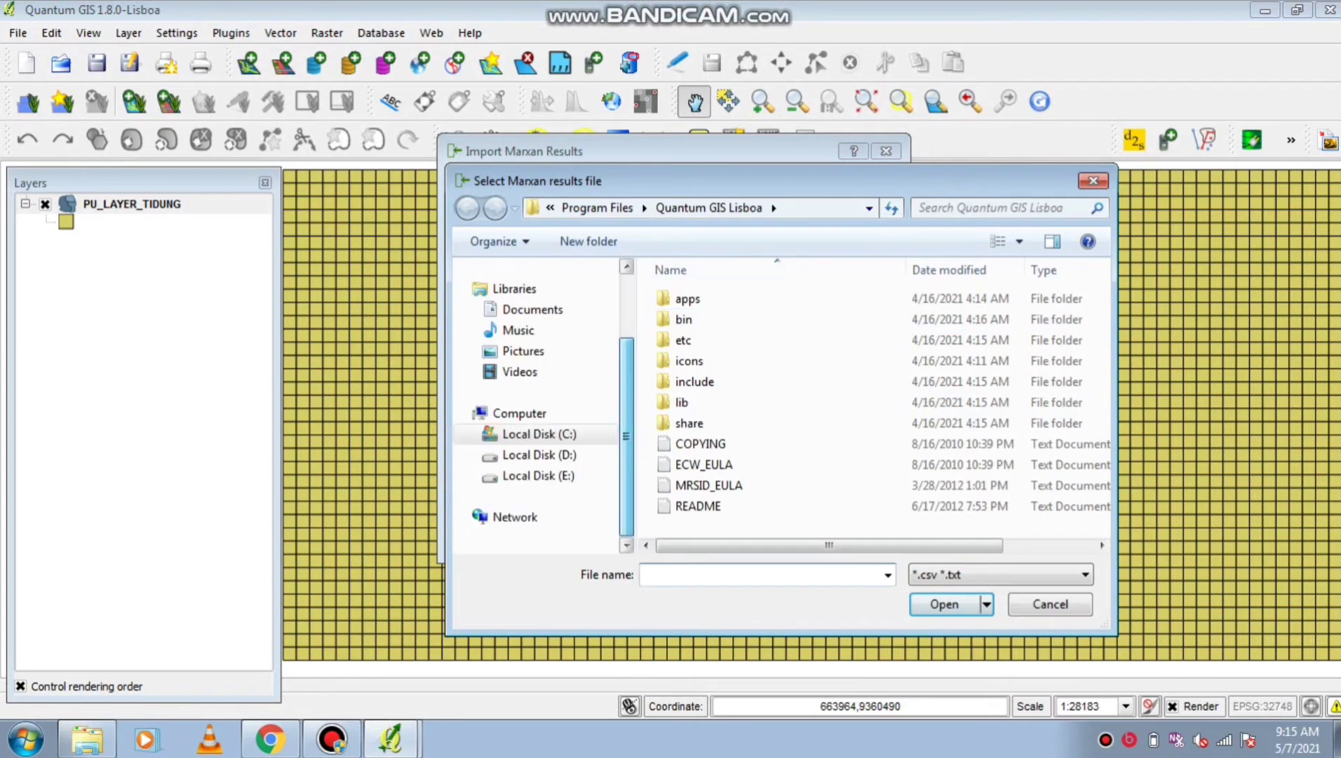
pyautogui.click(538, 475)
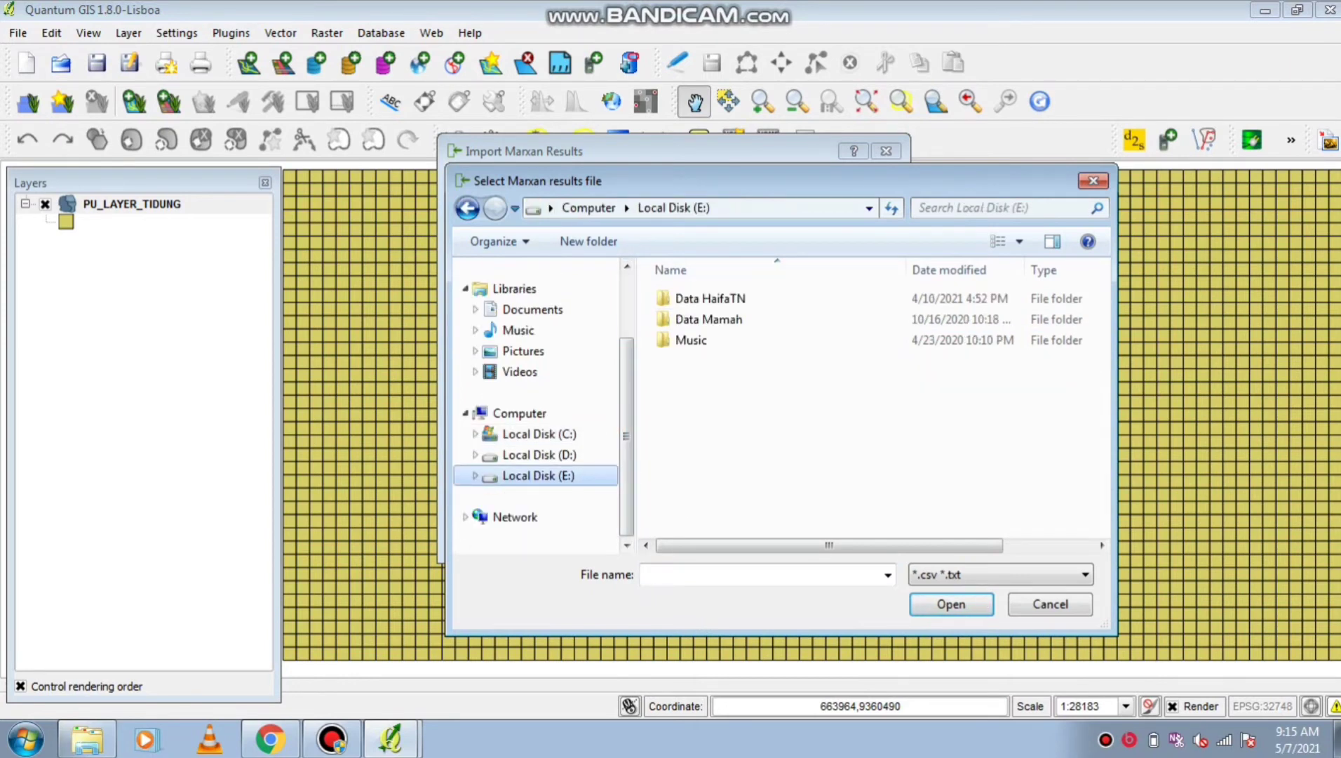
pyautogui.click(710, 299)
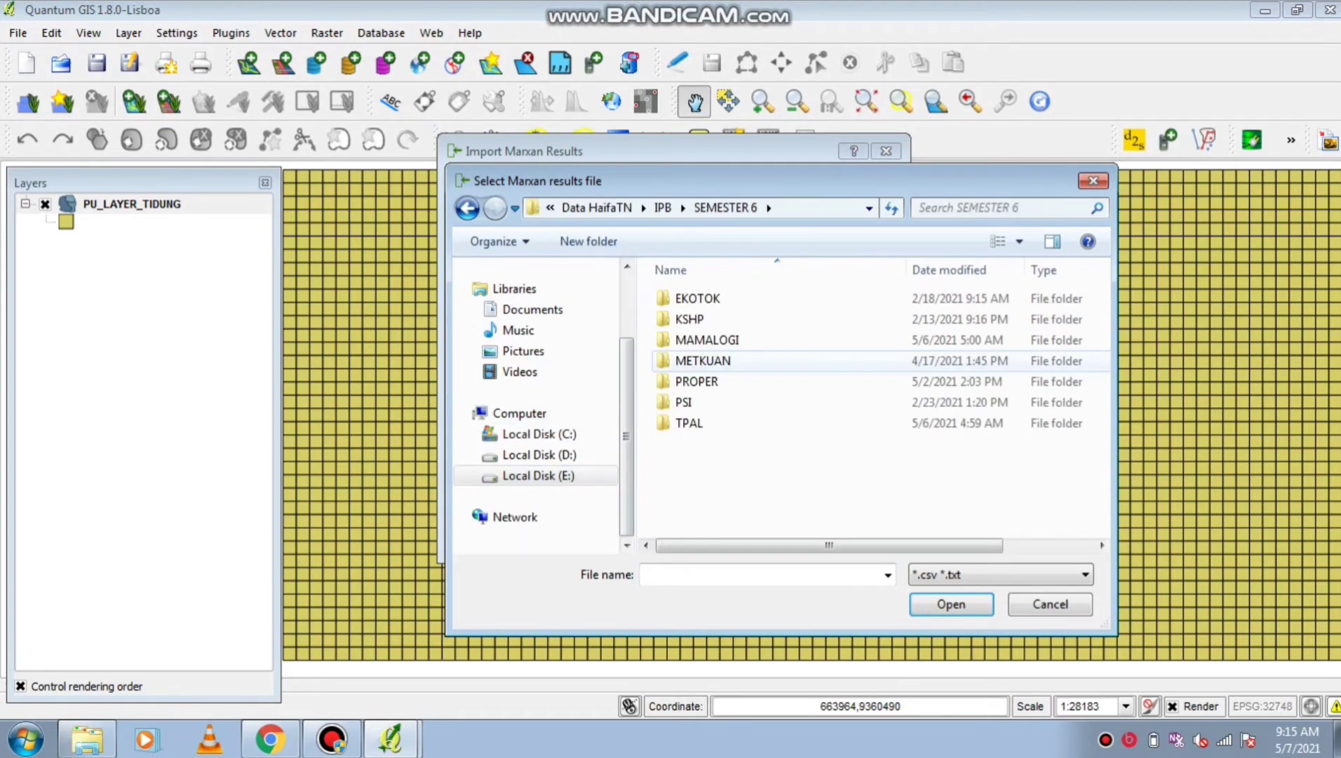
pyautogui.doubleClick(688, 319)
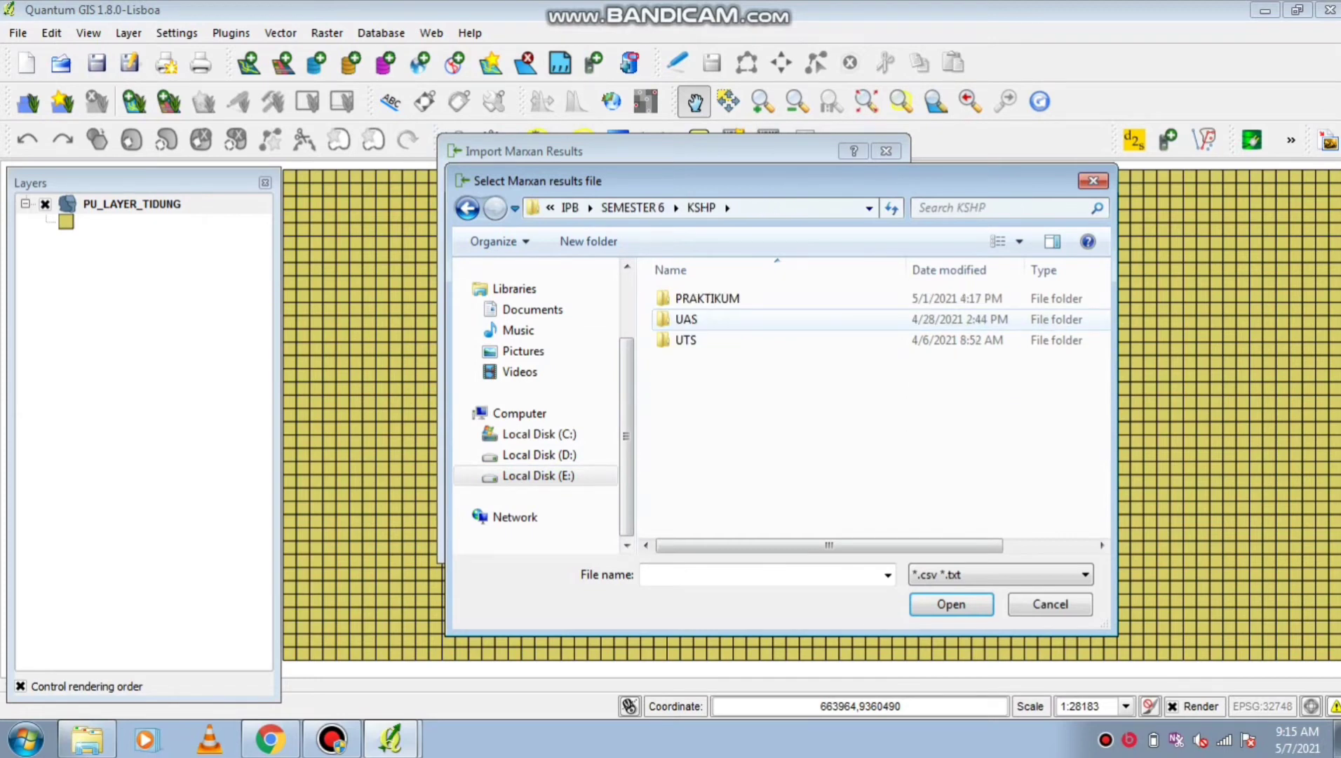
pyautogui.click(707, 298)
pyautogui.doubleClick(707, 298)
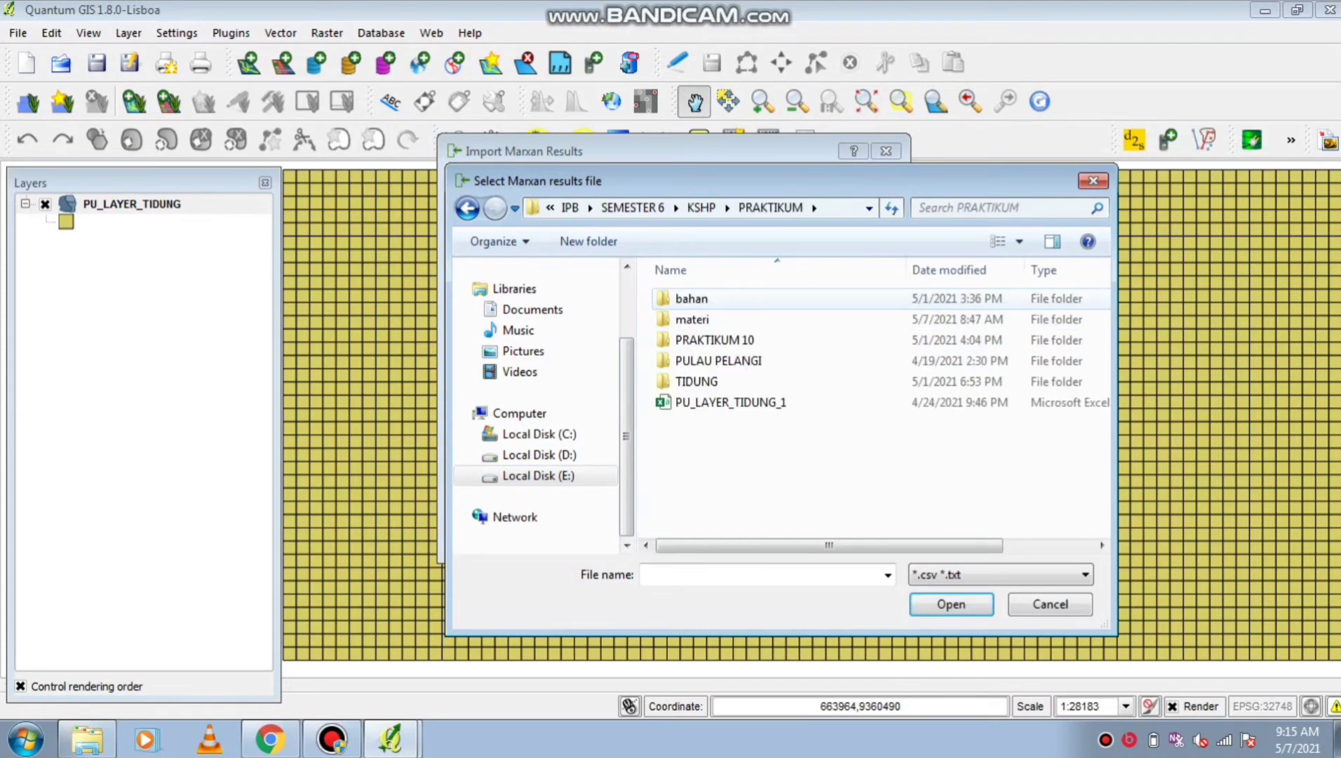
pyautogui.doubleClick(702, 339)
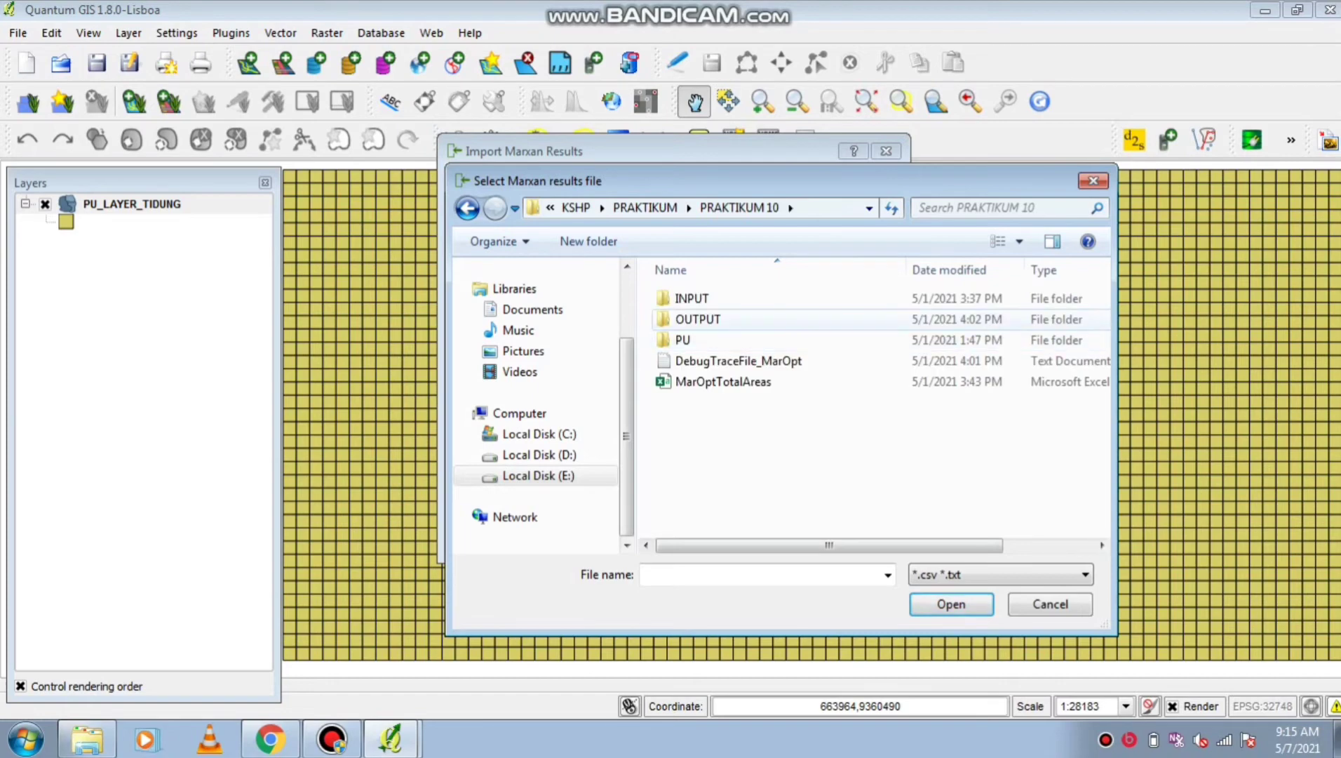
pyautogui.doubleClick(702, 319)
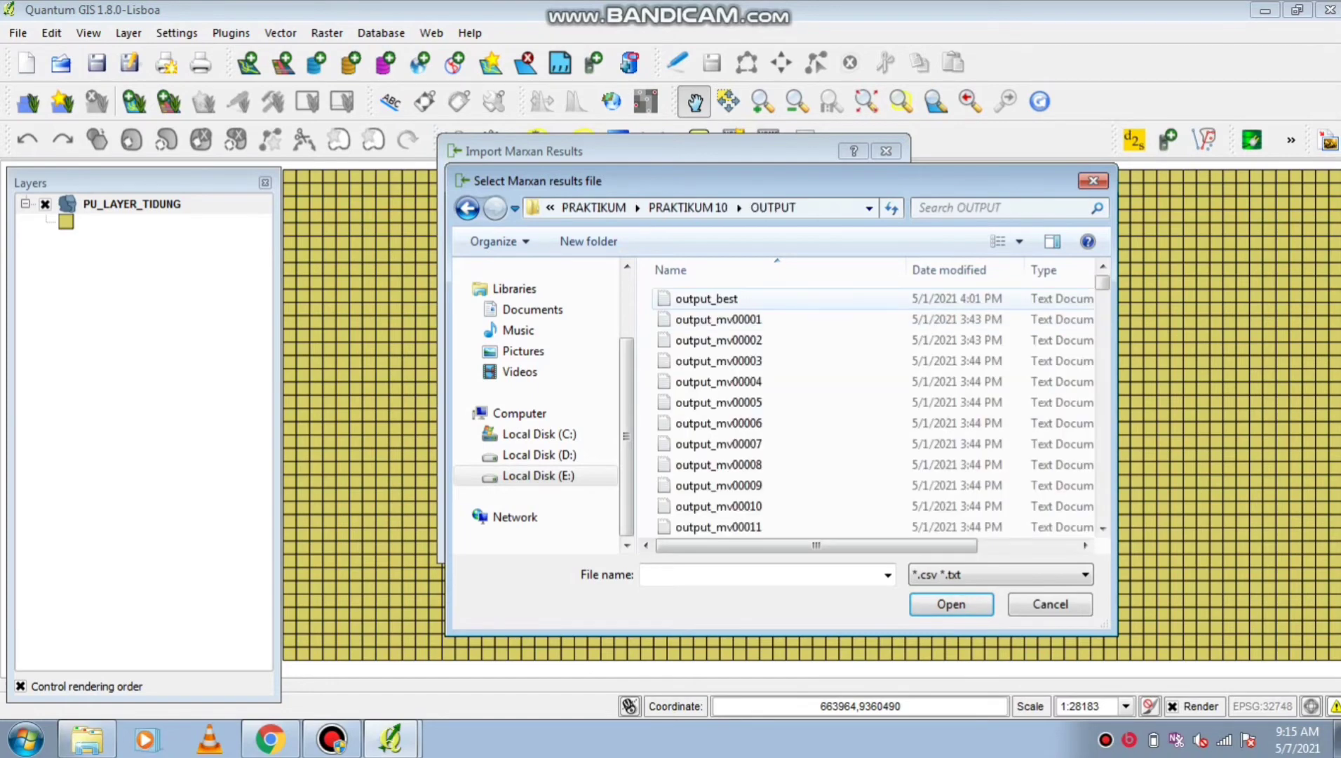
pyautogui.doubleClick(707, 298)
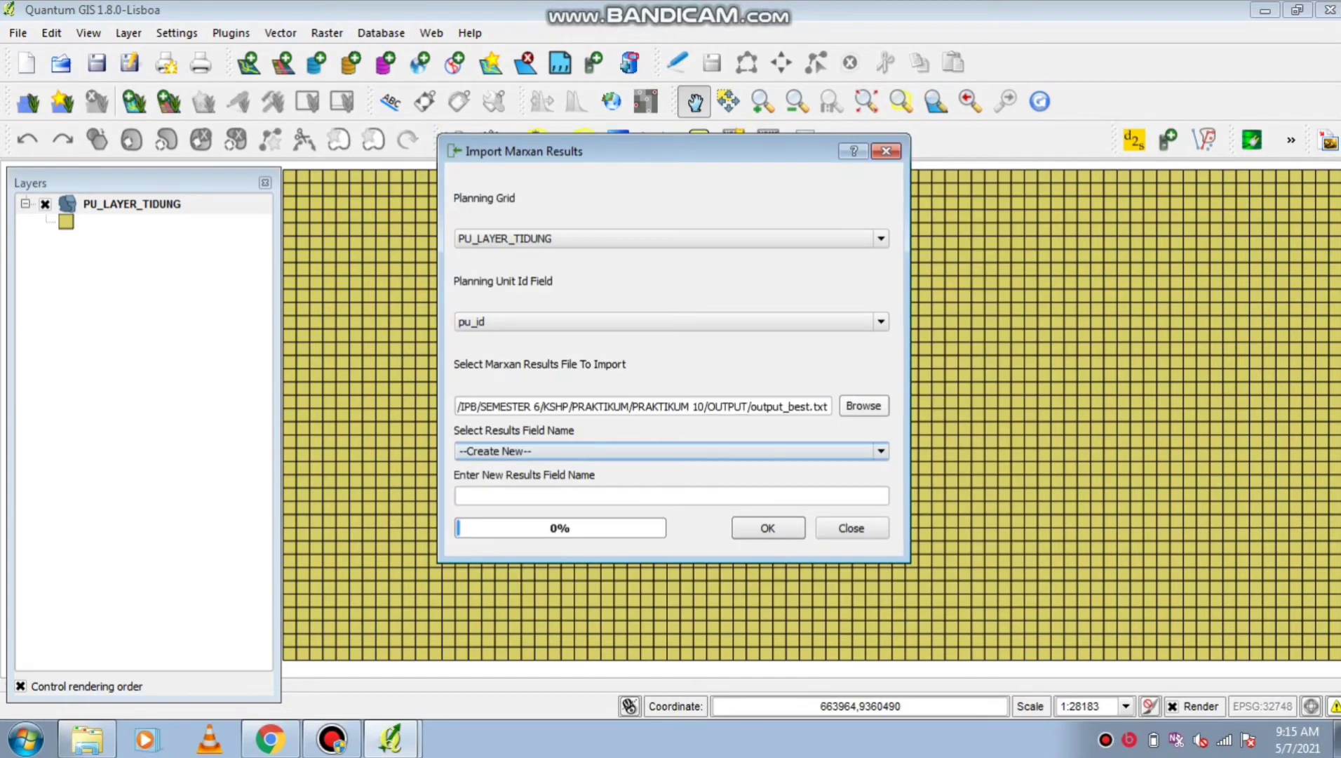
# Import the selected Marxan results into a new field named BEST
pyautogui.click(460, 495)
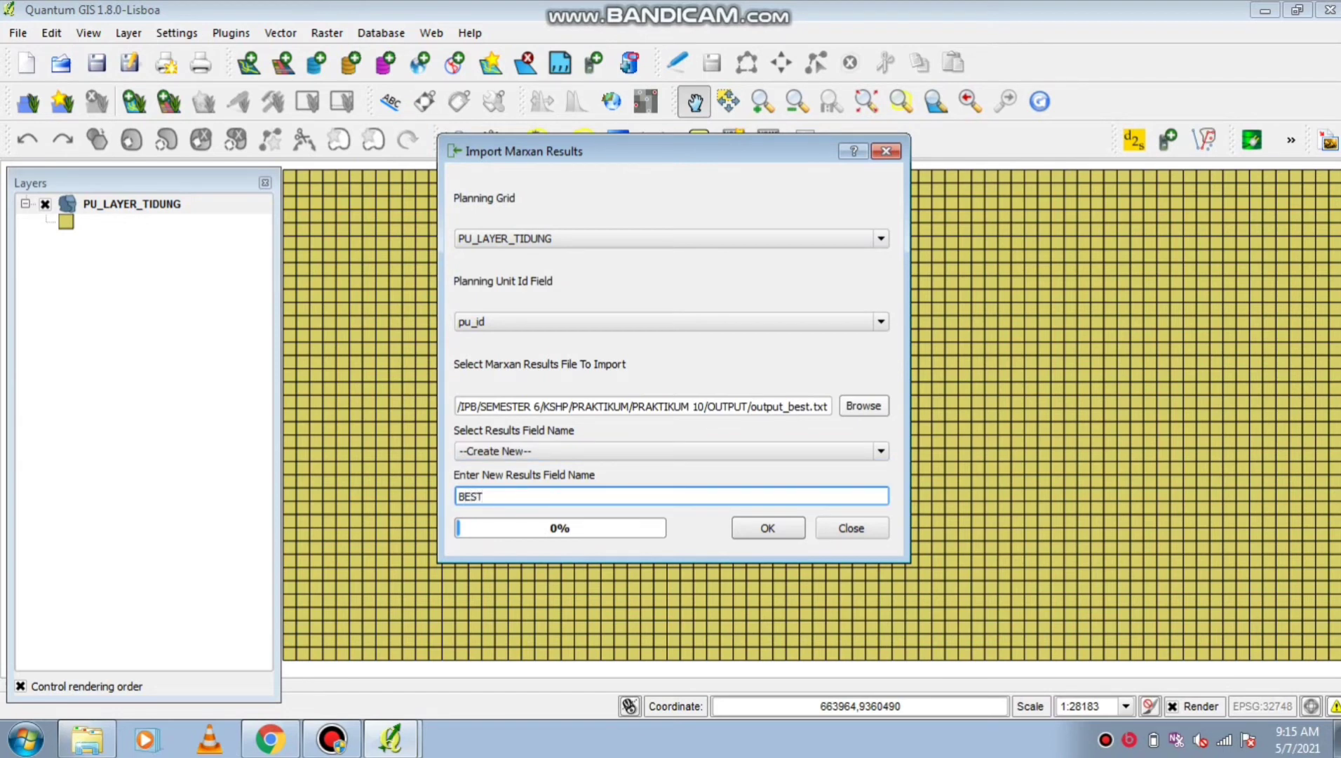
pyautogui.press('Return')
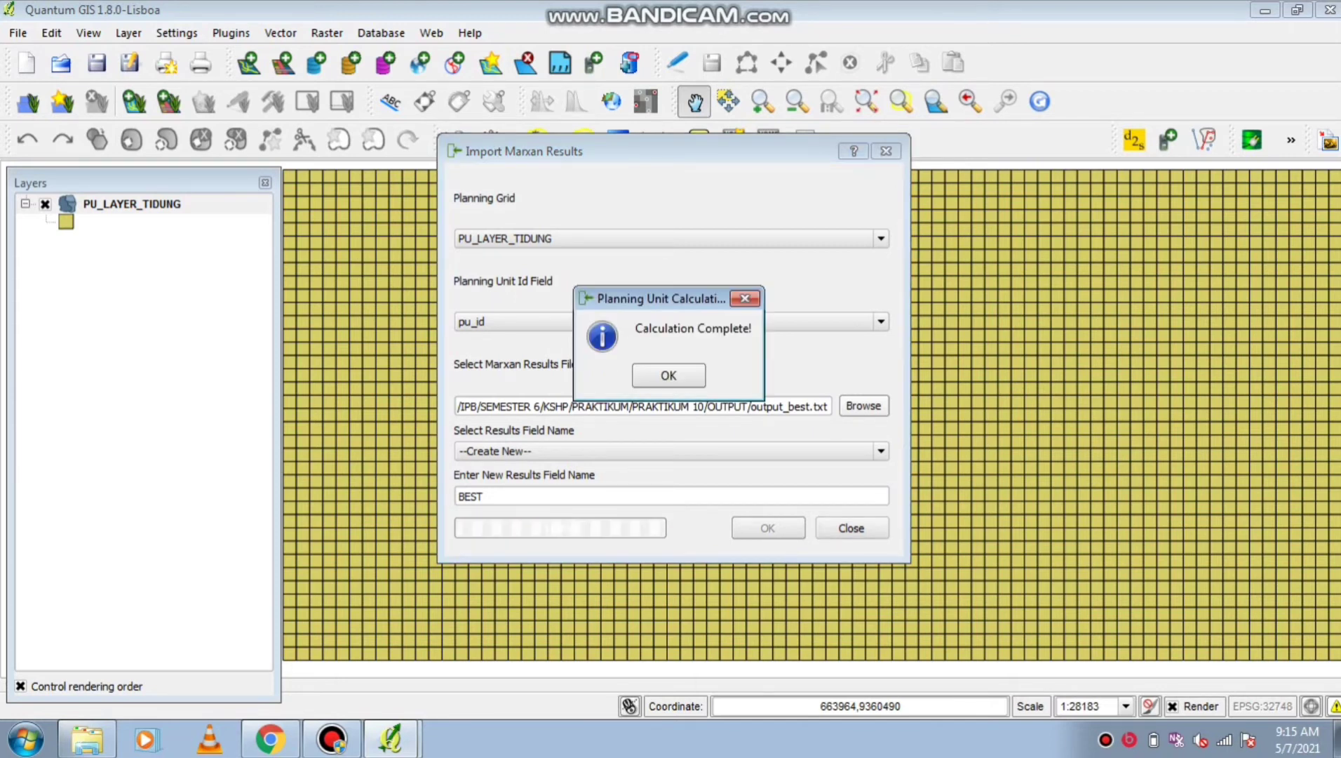
pyautogui.press('Return')
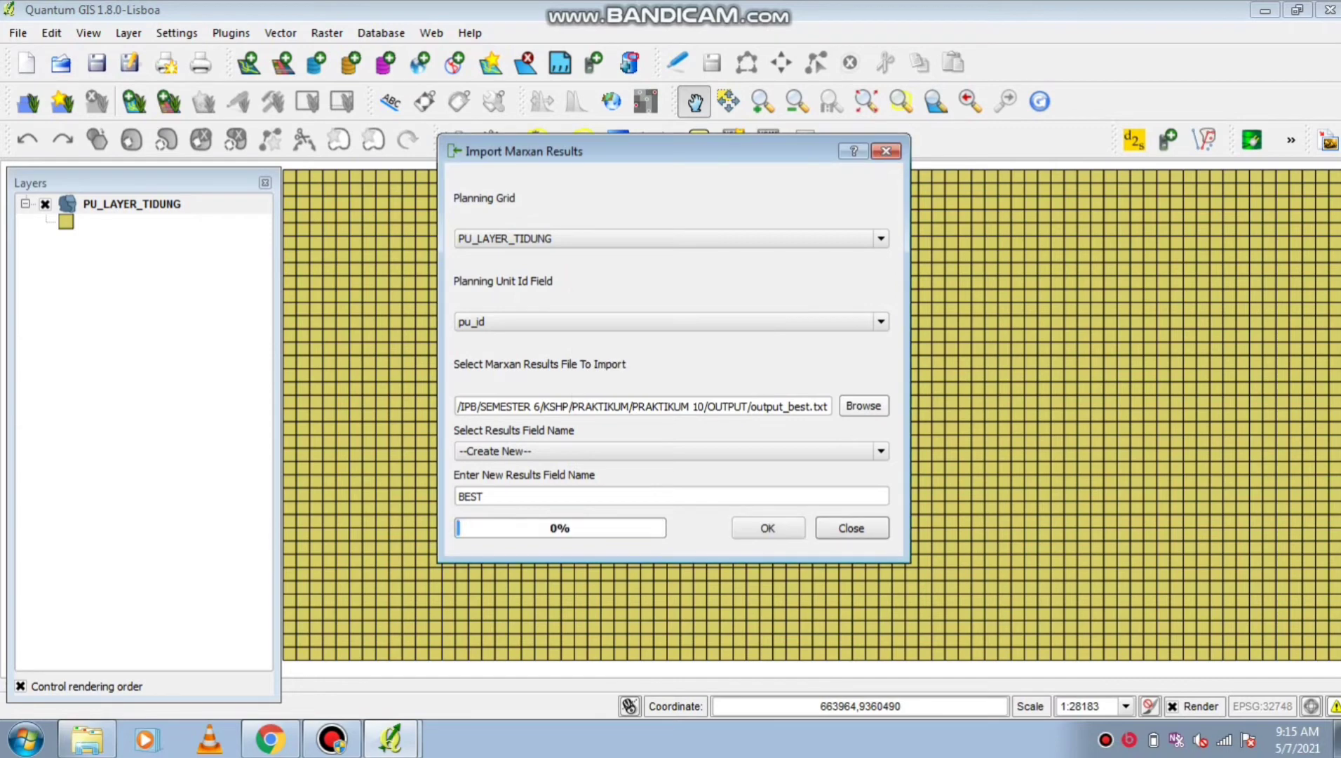
# Set the style of PU_LAYER_TIDUNG to Graduated, based on the BEST column
pyautogui.rightClick(223, 204)
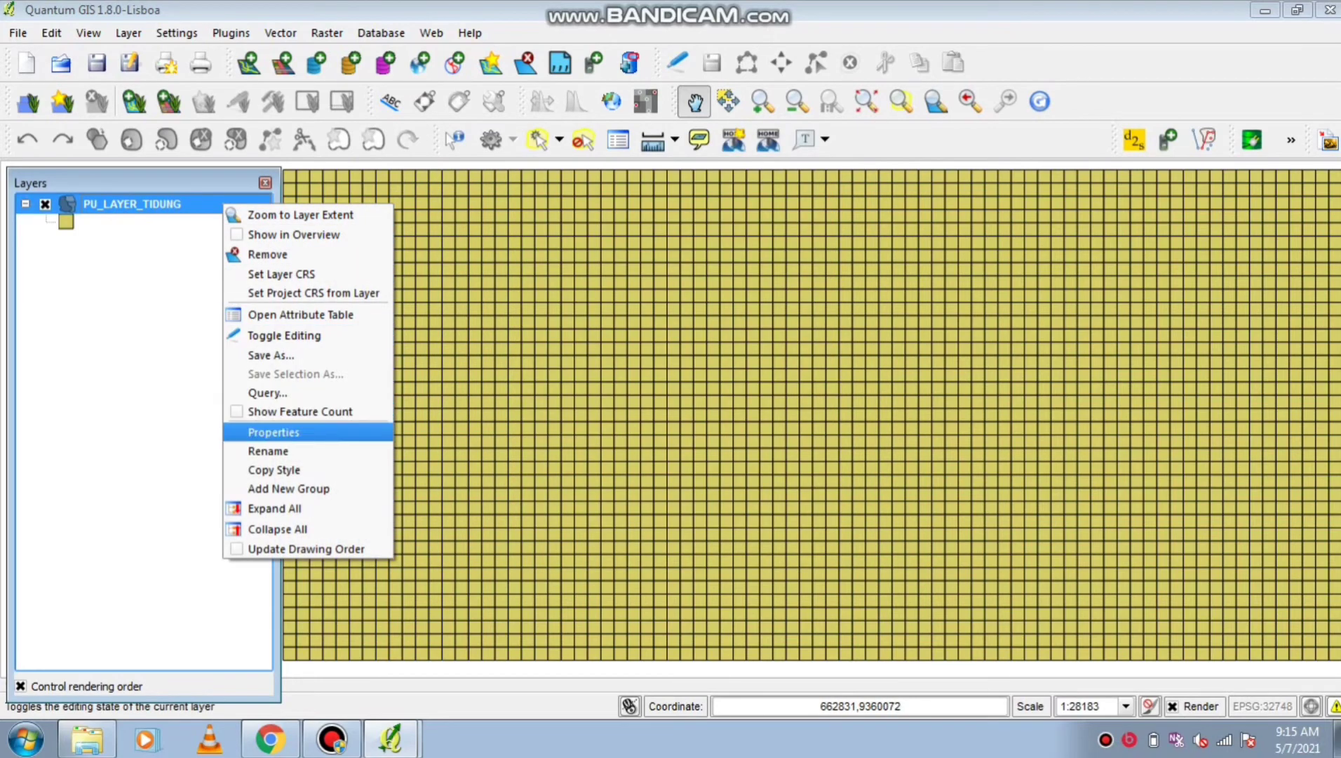
pyautogui.click(274, 432)
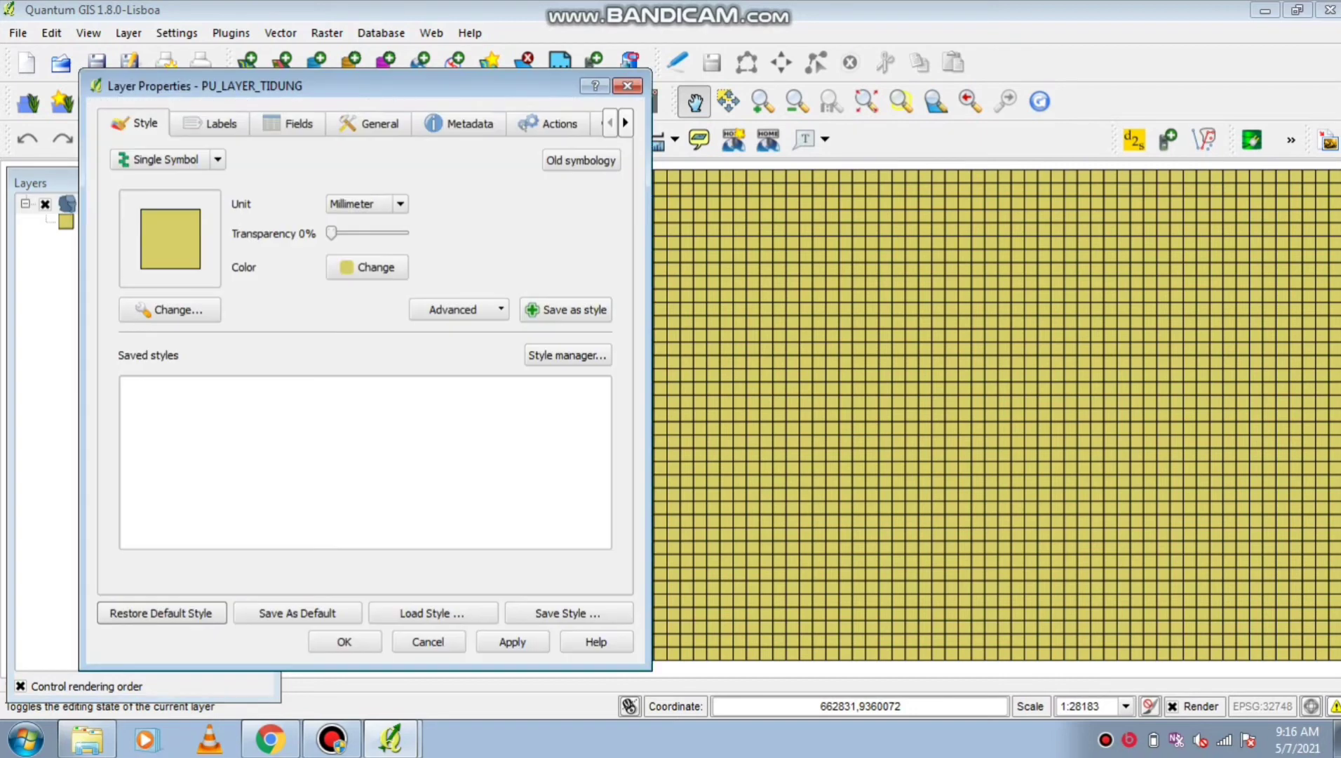
pyautogui.click(167, 159)
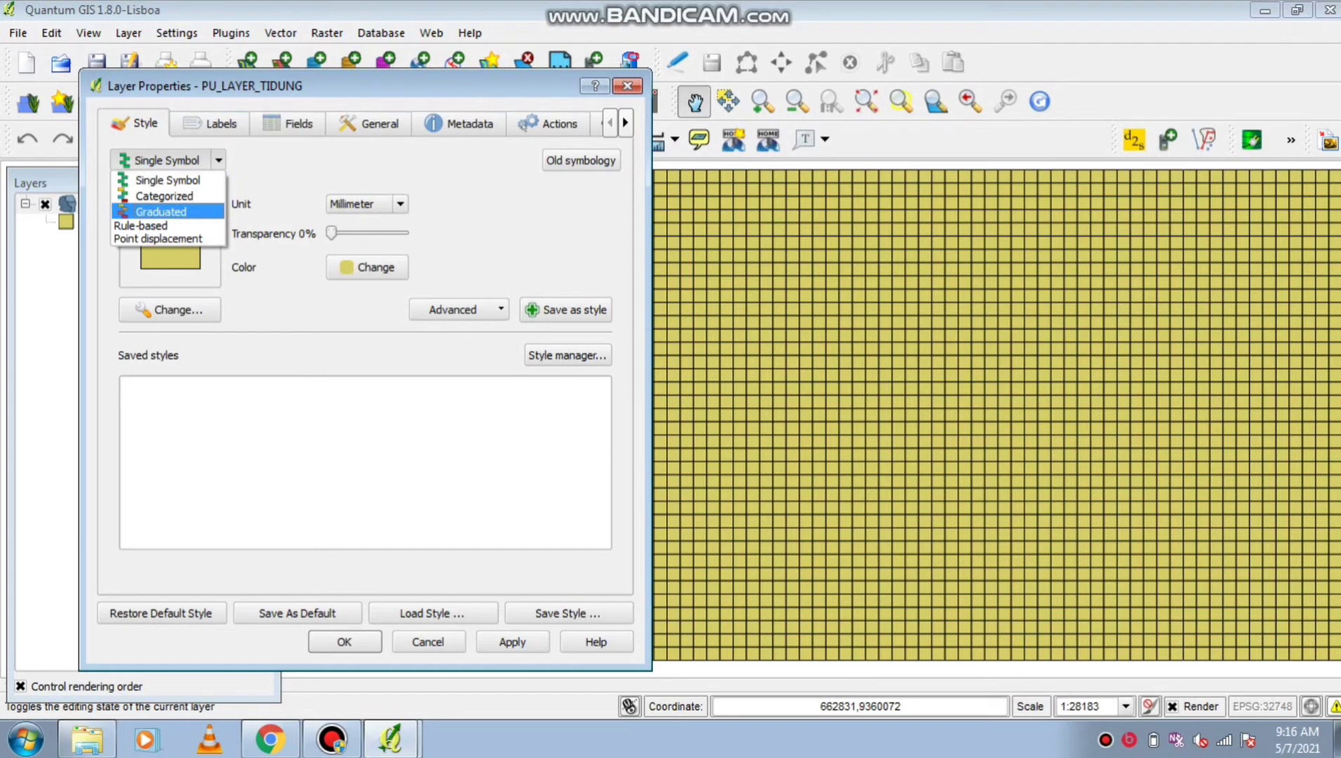
pyautogui.click(160, 211)
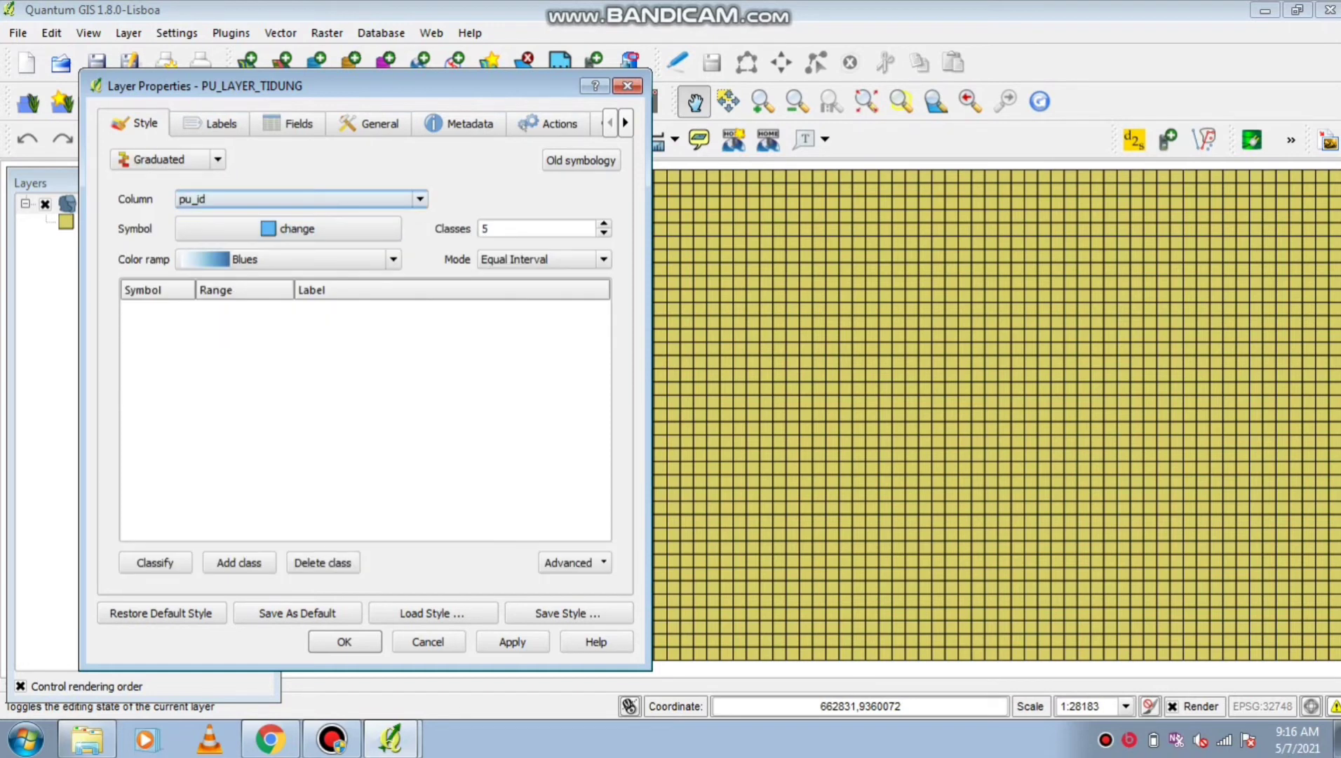
pyautogui.click(295, 199)
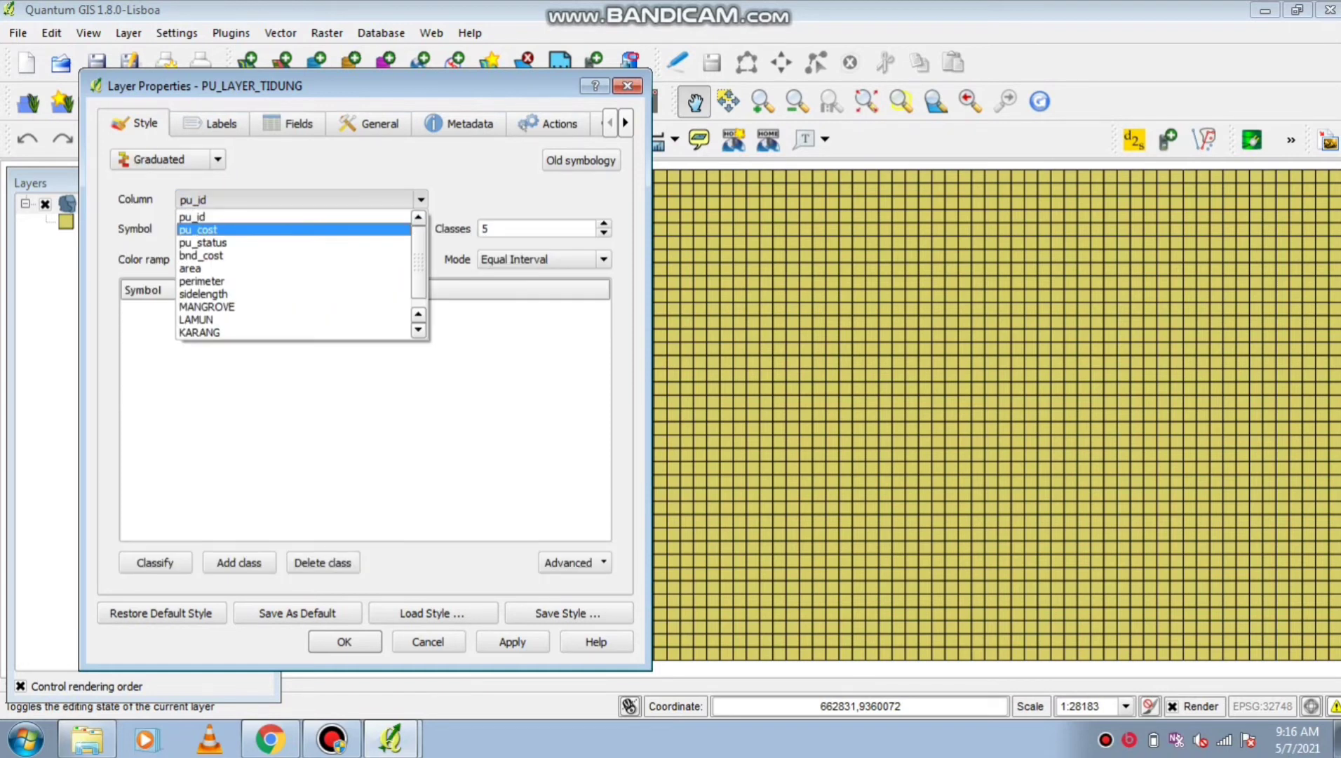
pyautogui.scroll(-1, 294, 275)
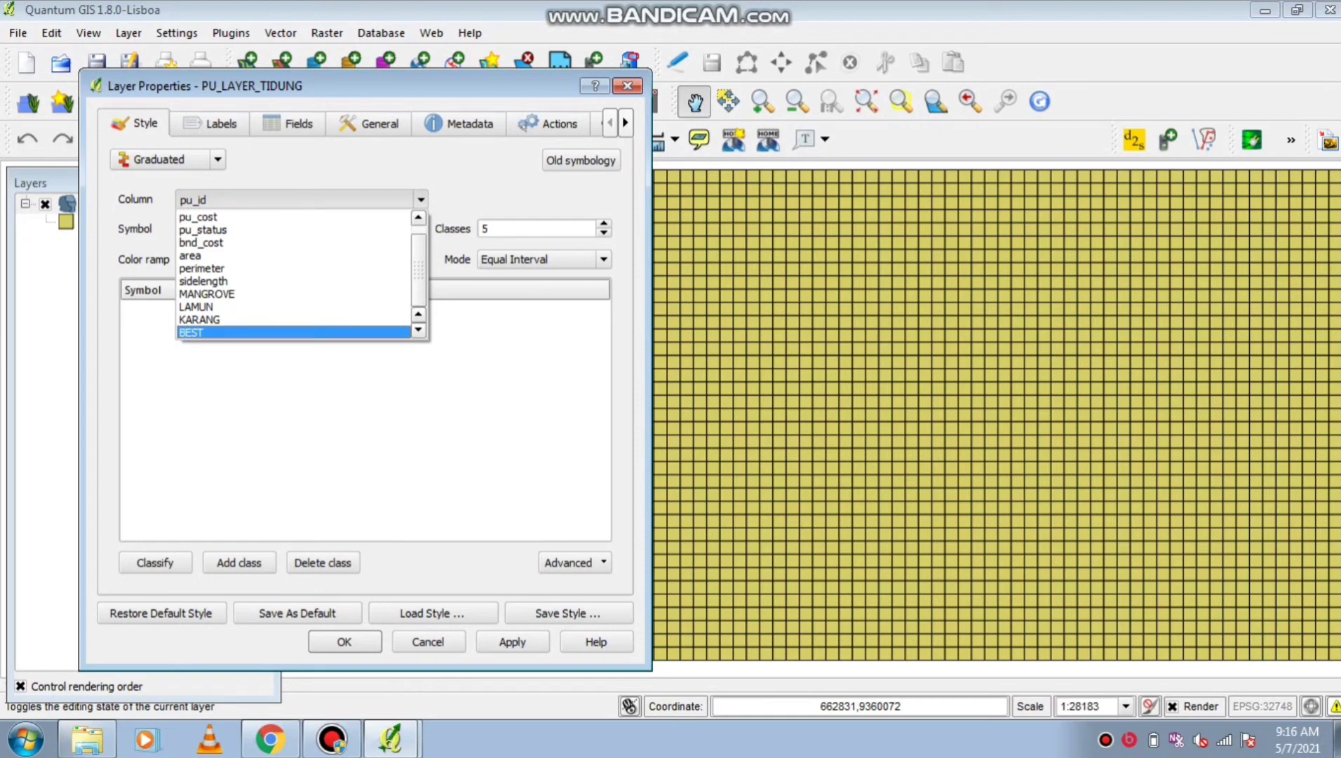
pyautogui.click(211, 332)
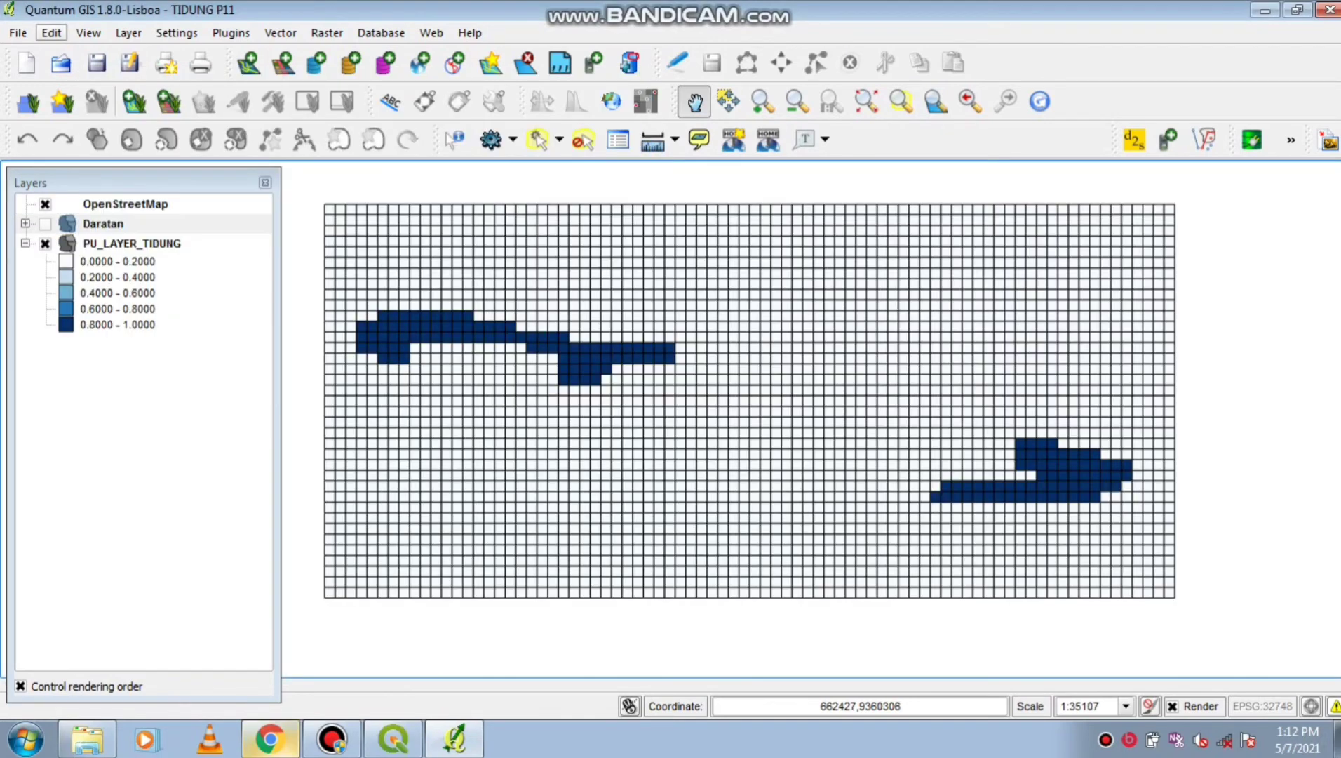
# Add the vector layer Daratan.shp from the Bahan Praktek Marxan folder to the TIDUNG P11 project
pyautogui.click(248, 63)
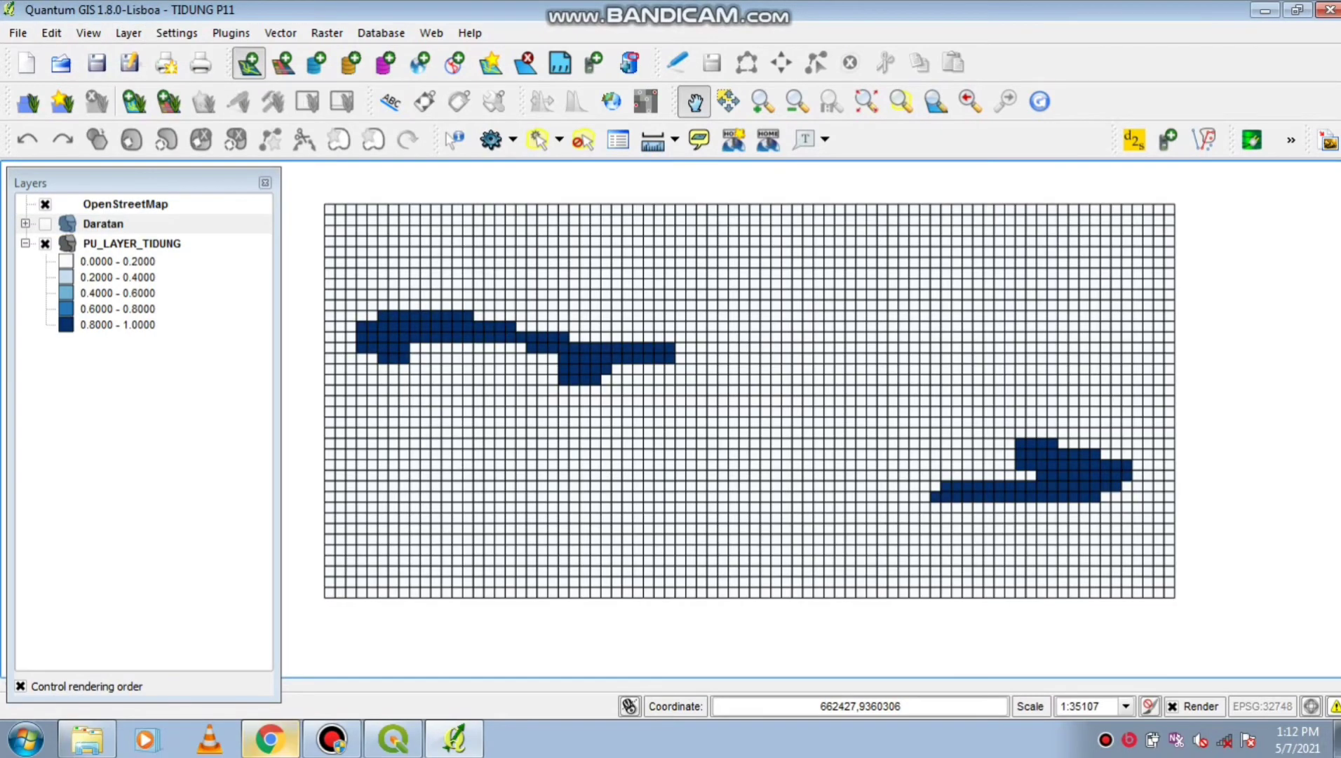
pyautogui.click(847, 407)
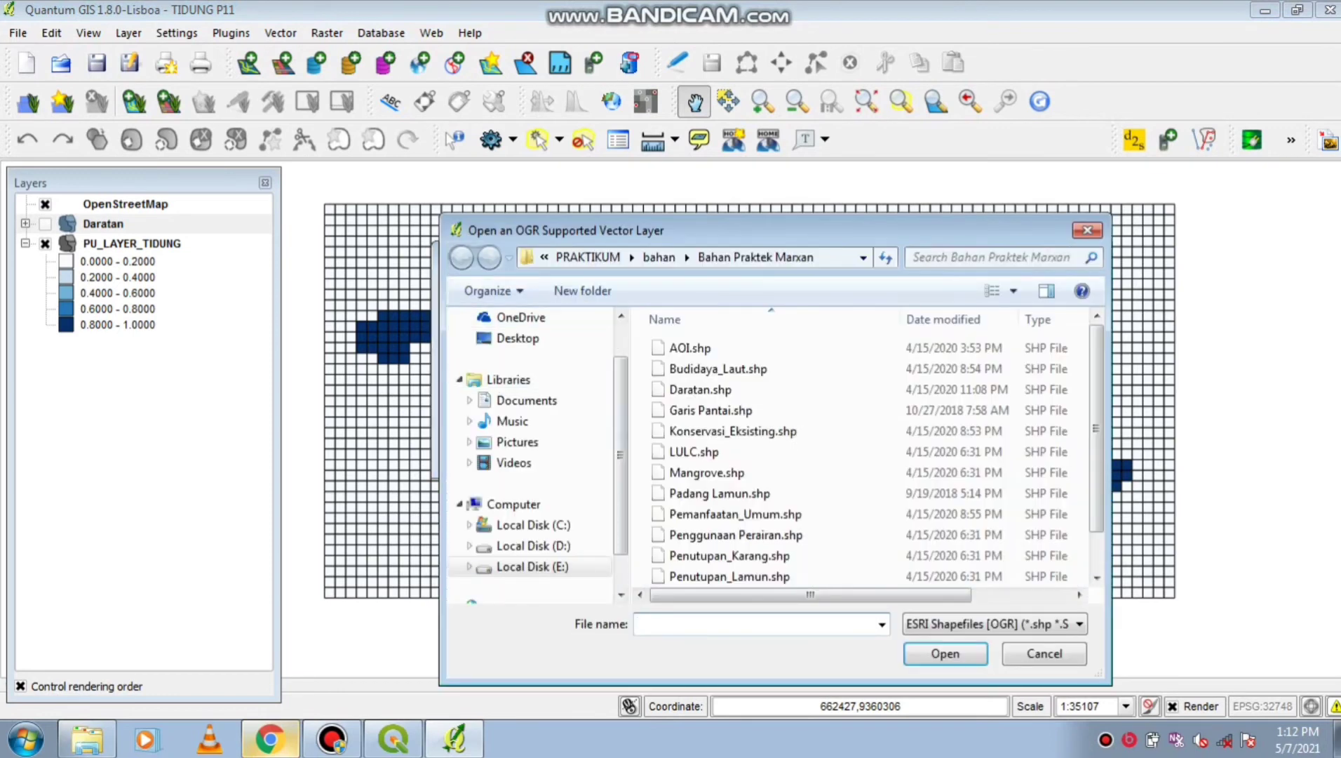
pyautogui.click(827, 390)
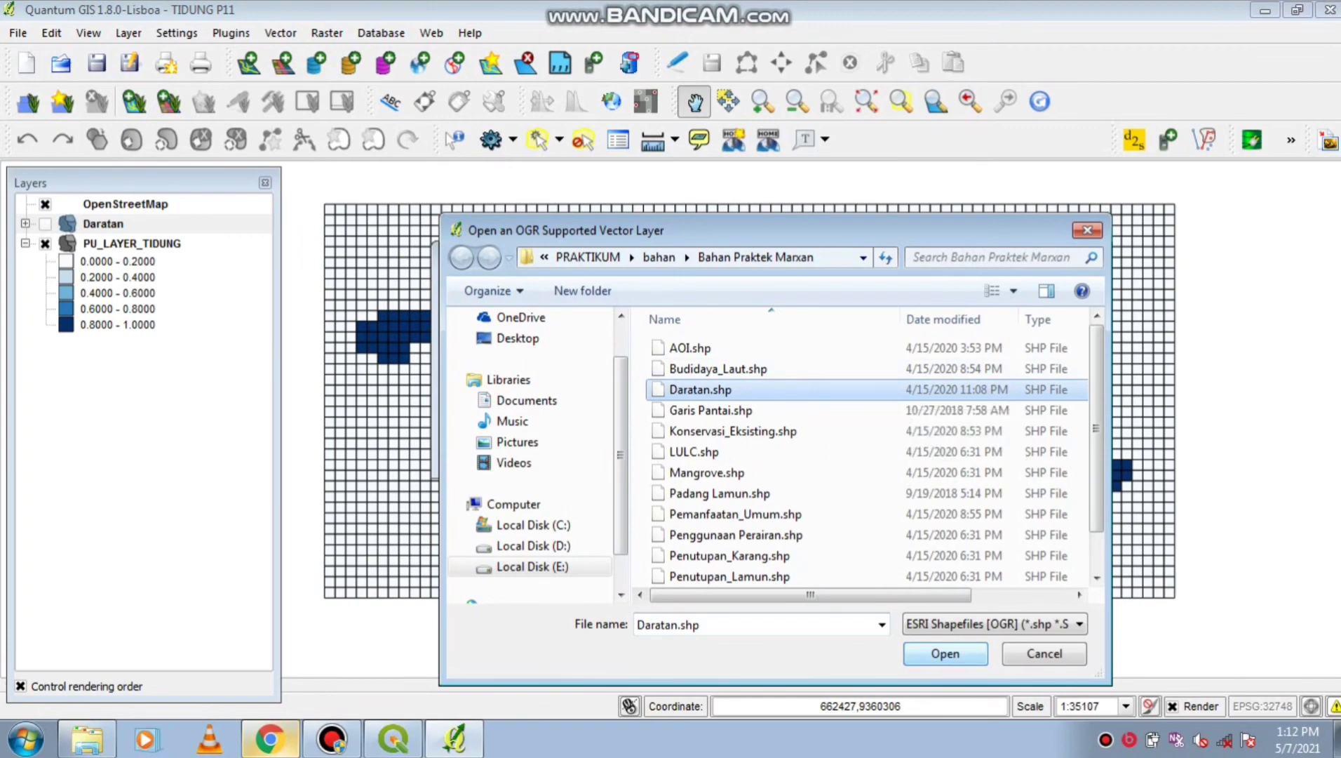
pyautogui.press('Return')
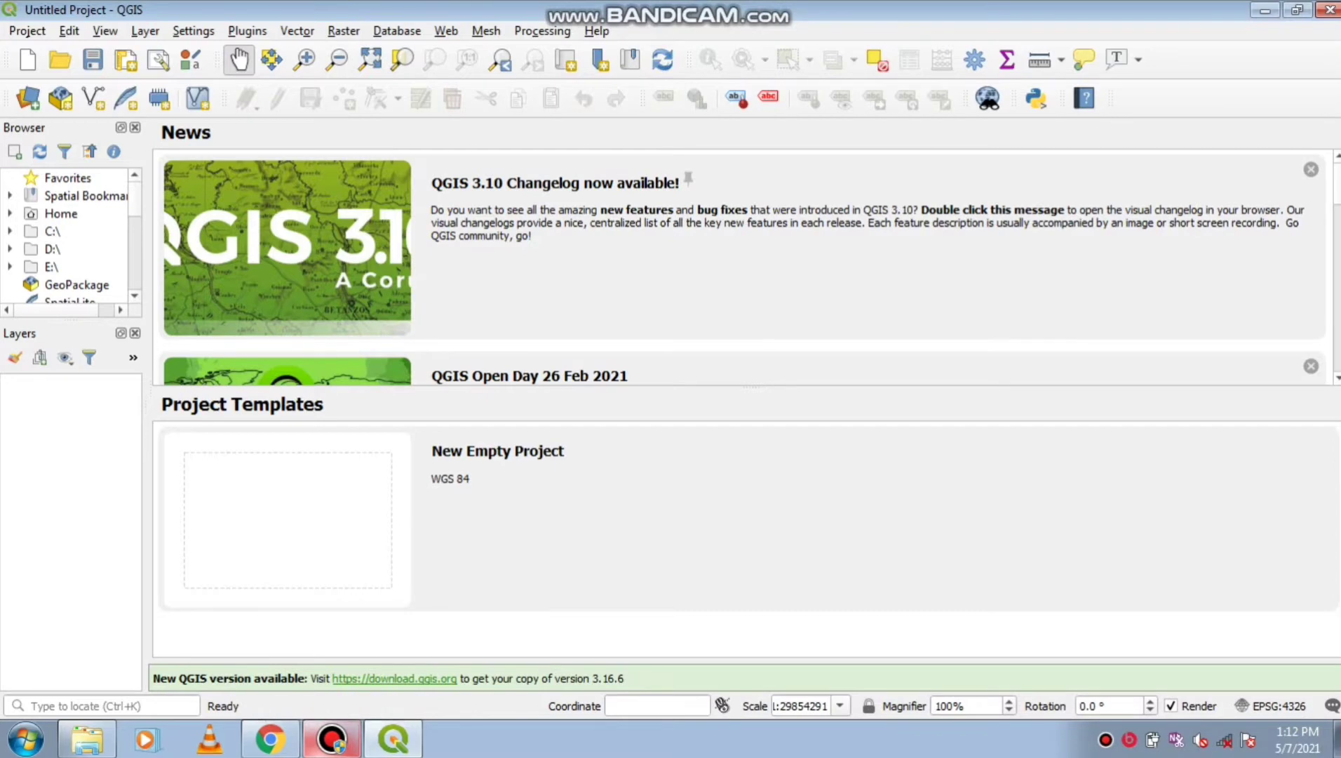
# Open the TIDUNG P11 project from the PRAKTIKUM folder and hide its OpenStreetMap layer
pyautogui.click(27, 30)
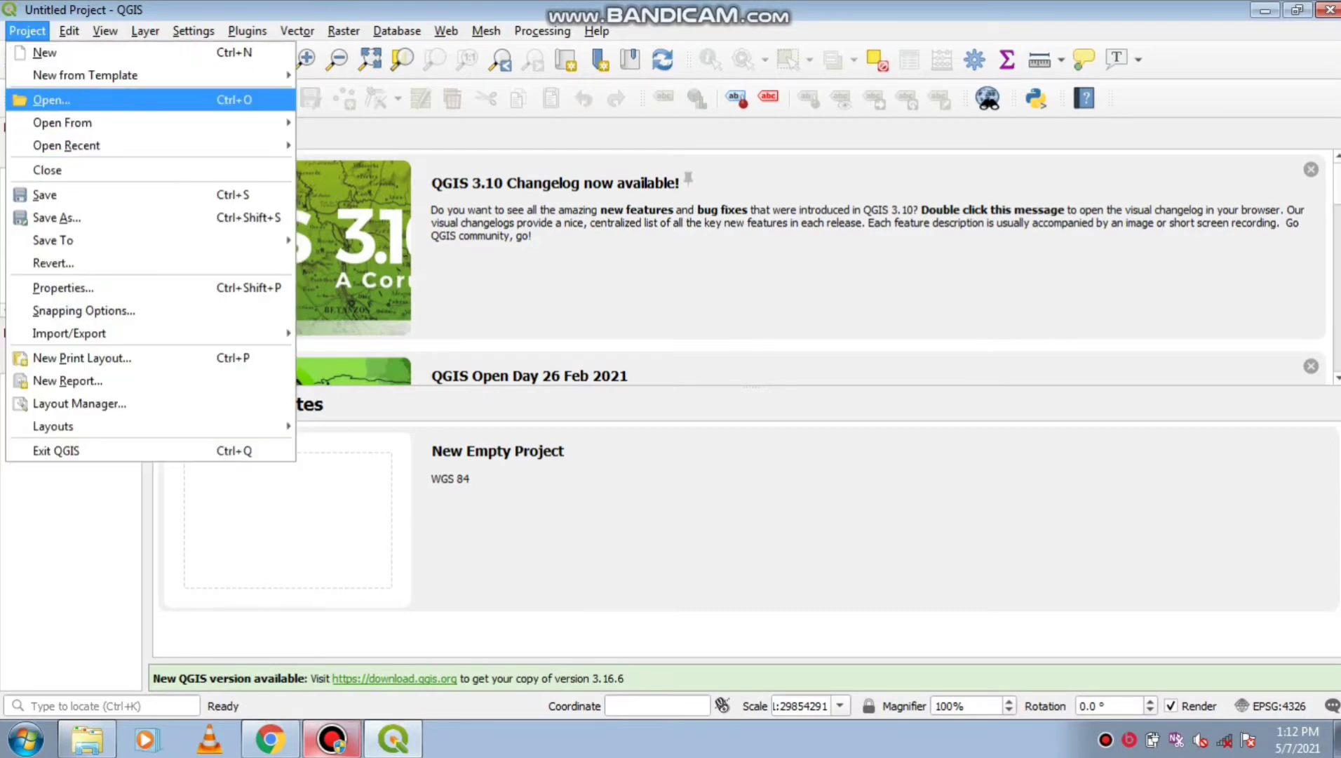
pyautogui.press('Return')
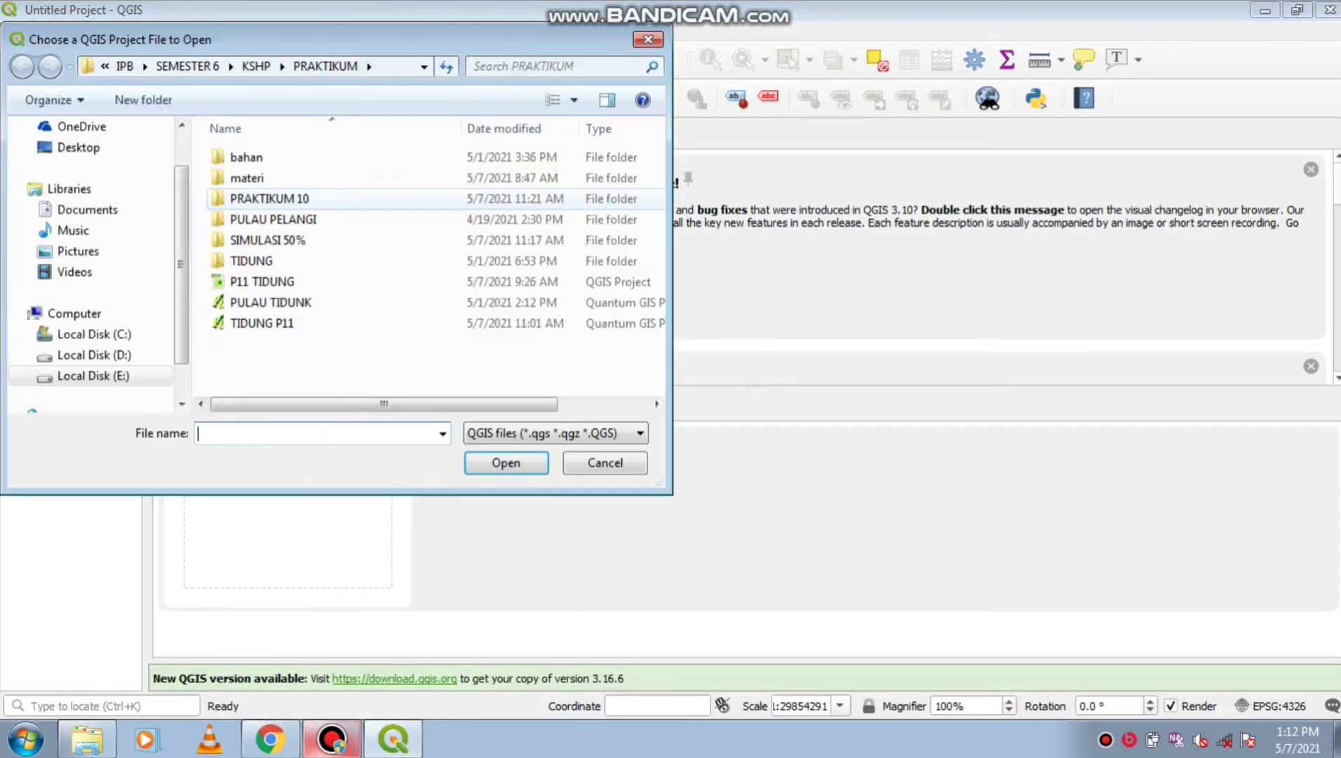
pyautogui.click(262, 322)
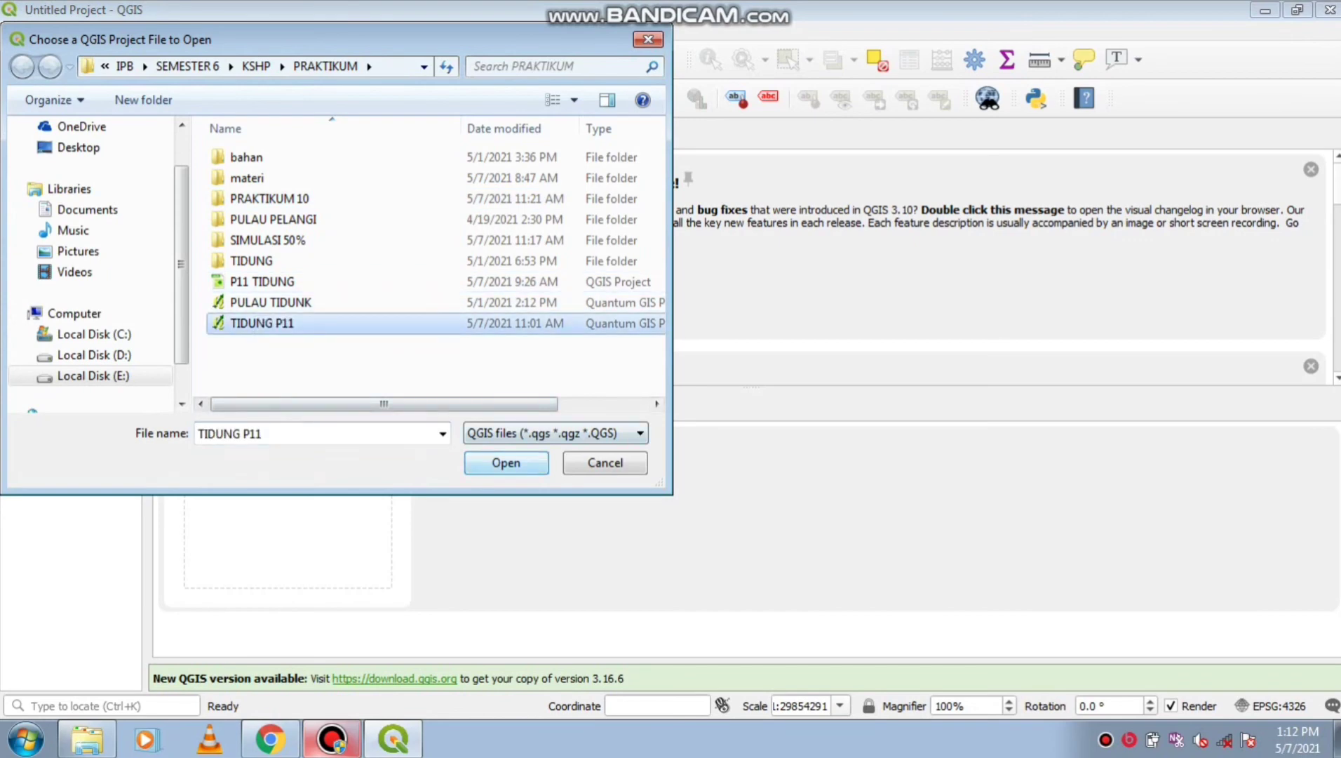
pyautogui.press('Return')
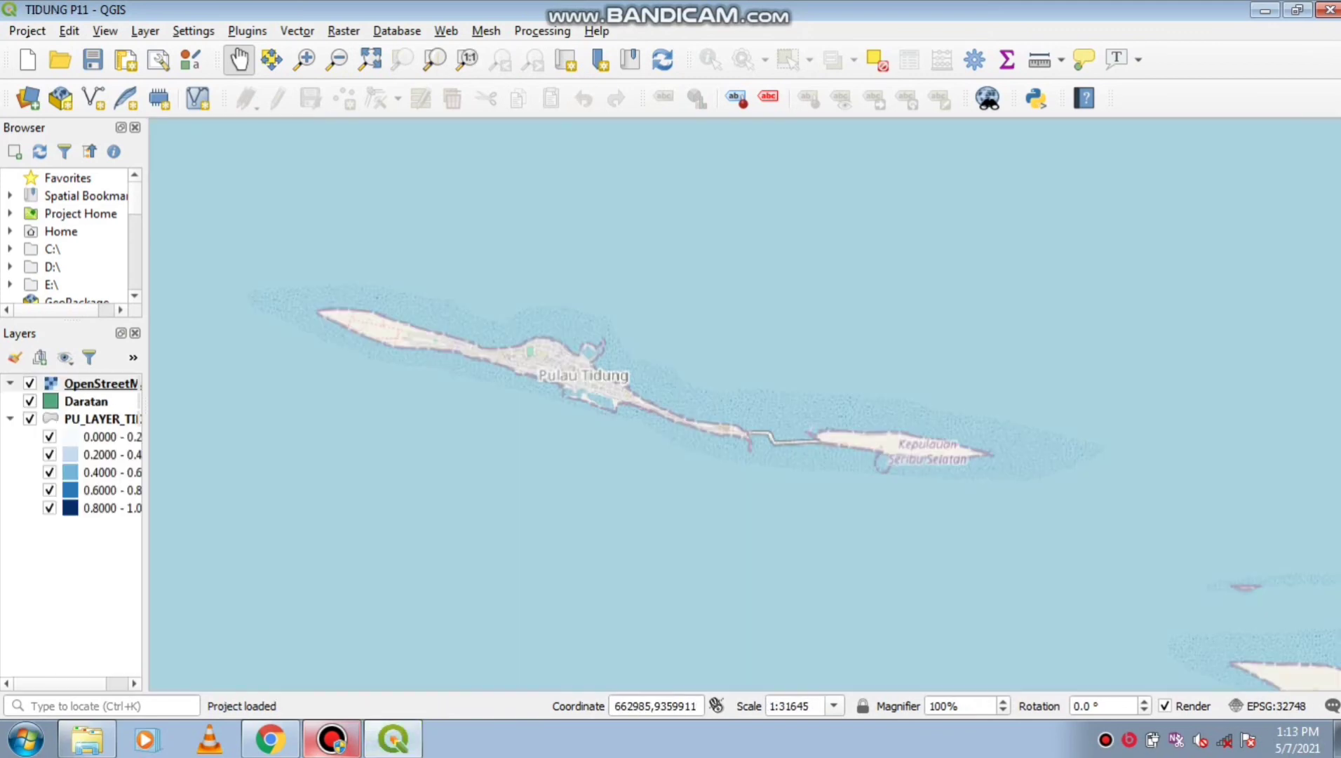
pyautogui.click(99, 383)
pyautogui.click(30, 383)
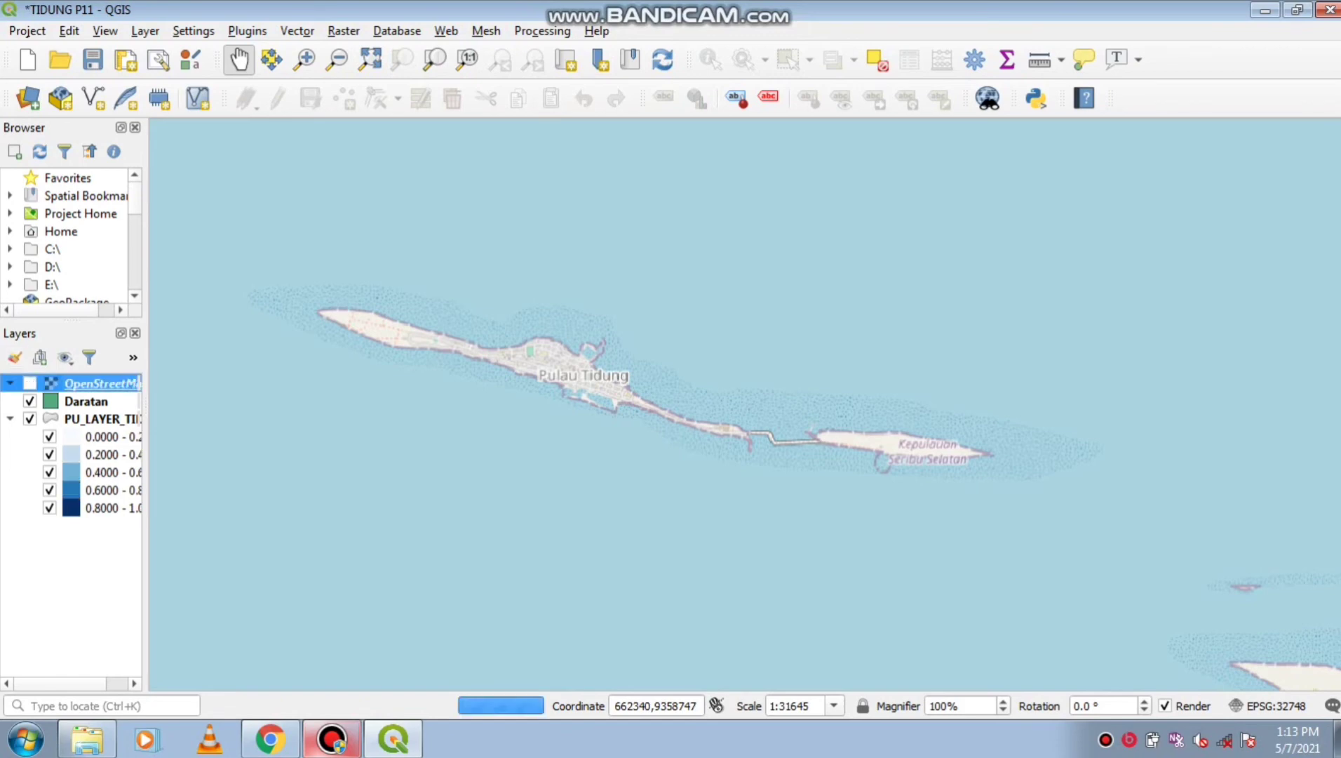
# Create a new print layout titled "lastt tidung"
pyautogui.click(27, 30)
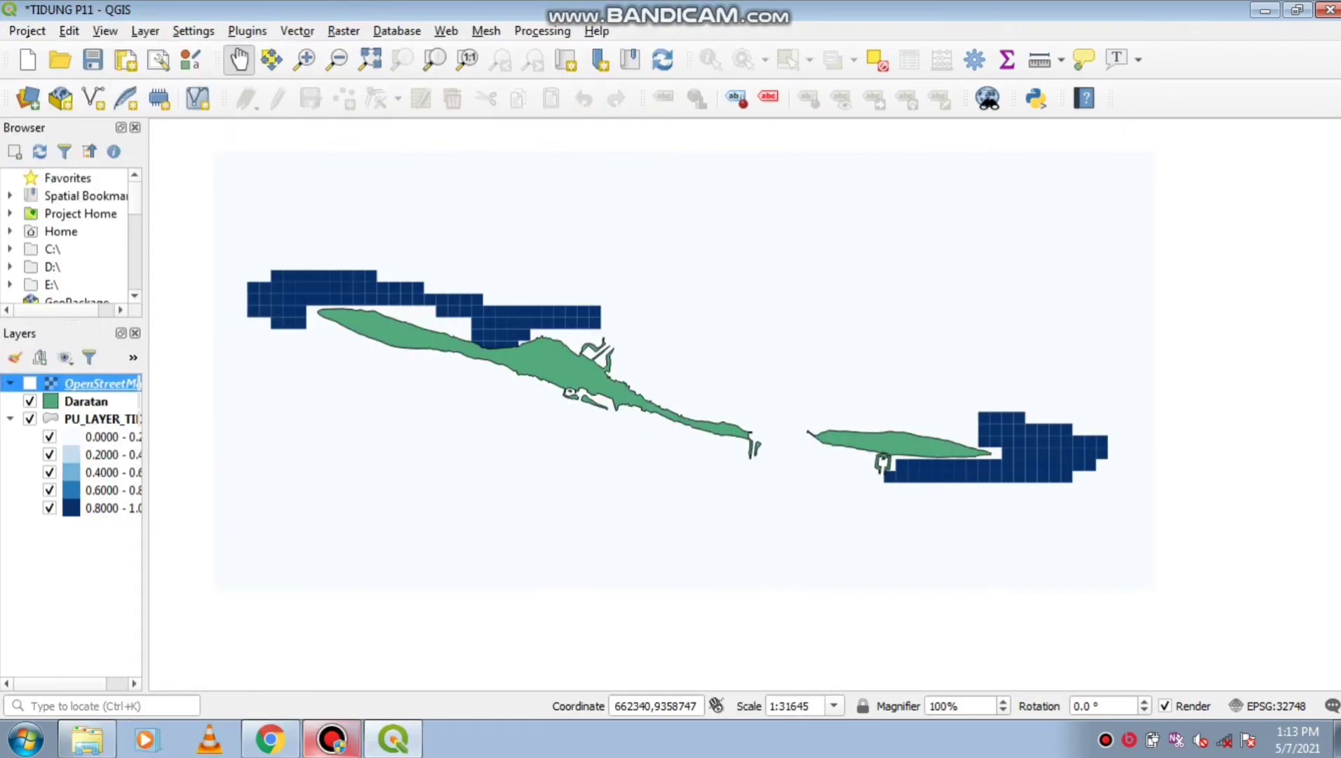
pyautogui.click(26, 30)
pyautogui.click(82, 358)
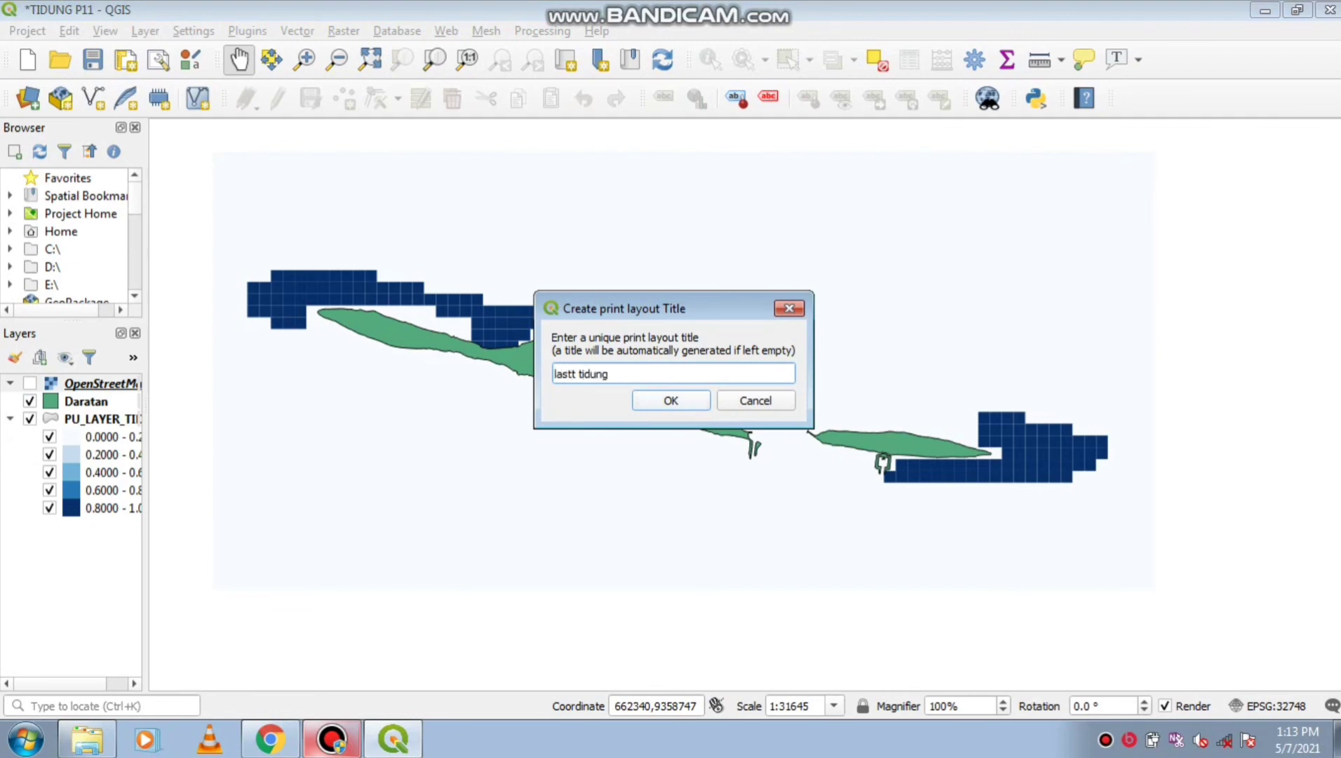
pyautogui.click(670, 401)
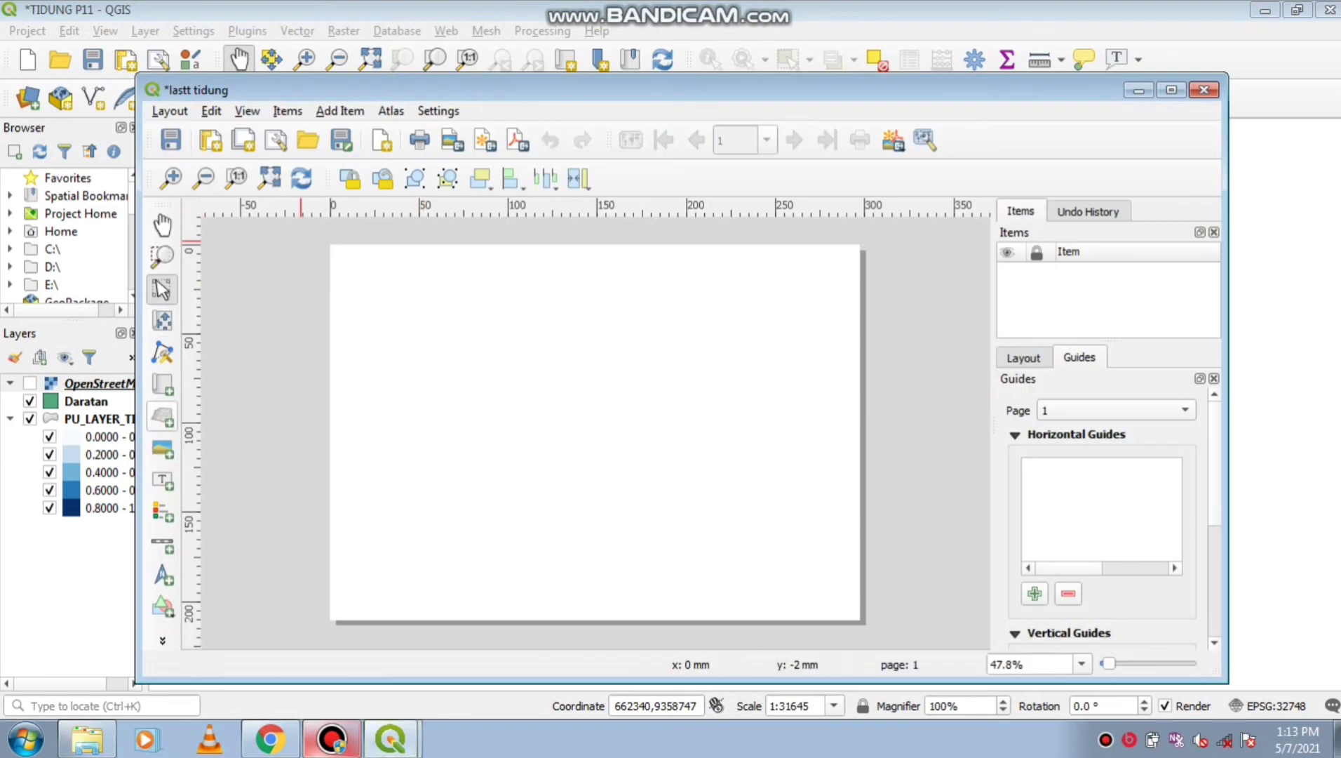
# Add a map across the upper part of the layout page
pyautogui.click(339, 110)
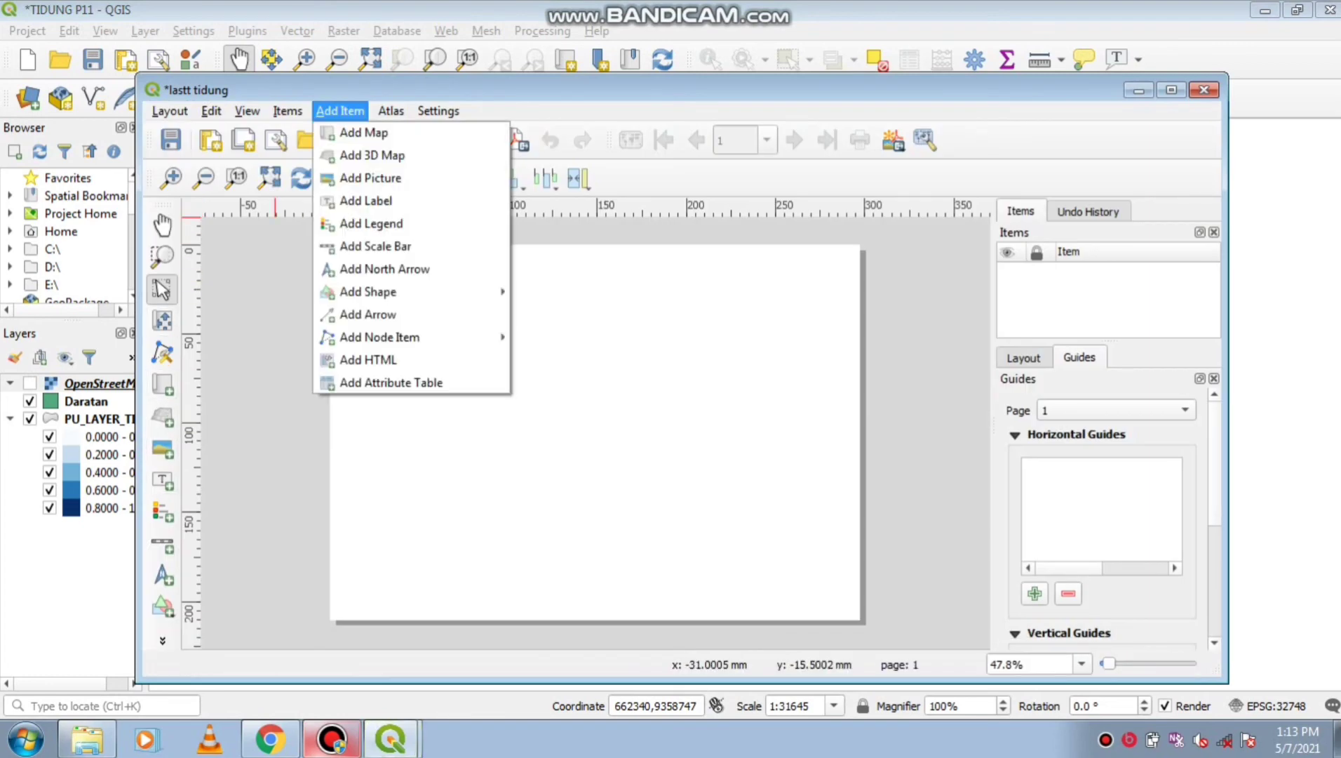
pyautogui.click(359, 132)
pyautogui.moveTo(348, 257); pyautogui.dragTo(762, 414)
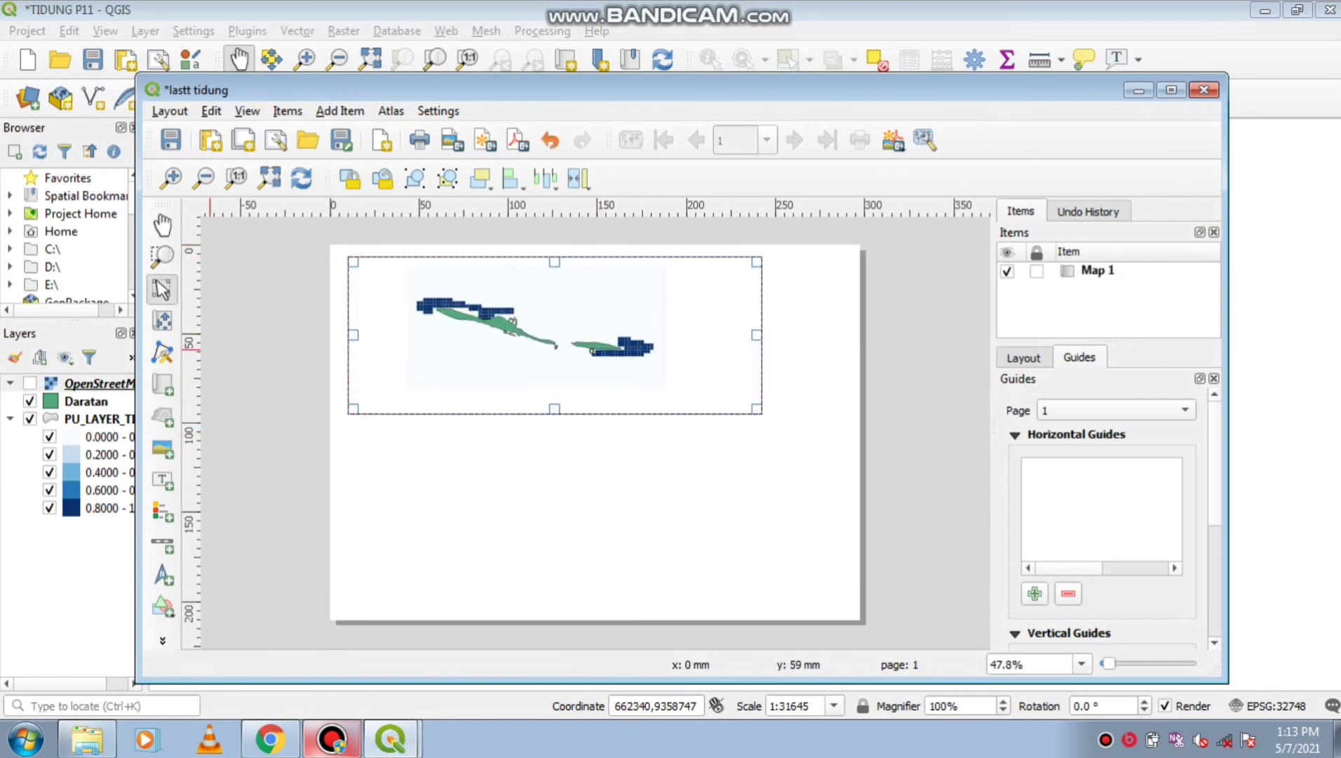
# Place a north arrow in the page's upper-right corner and a scale bar beneath the map's right end
pyautogui.click(163, 575)
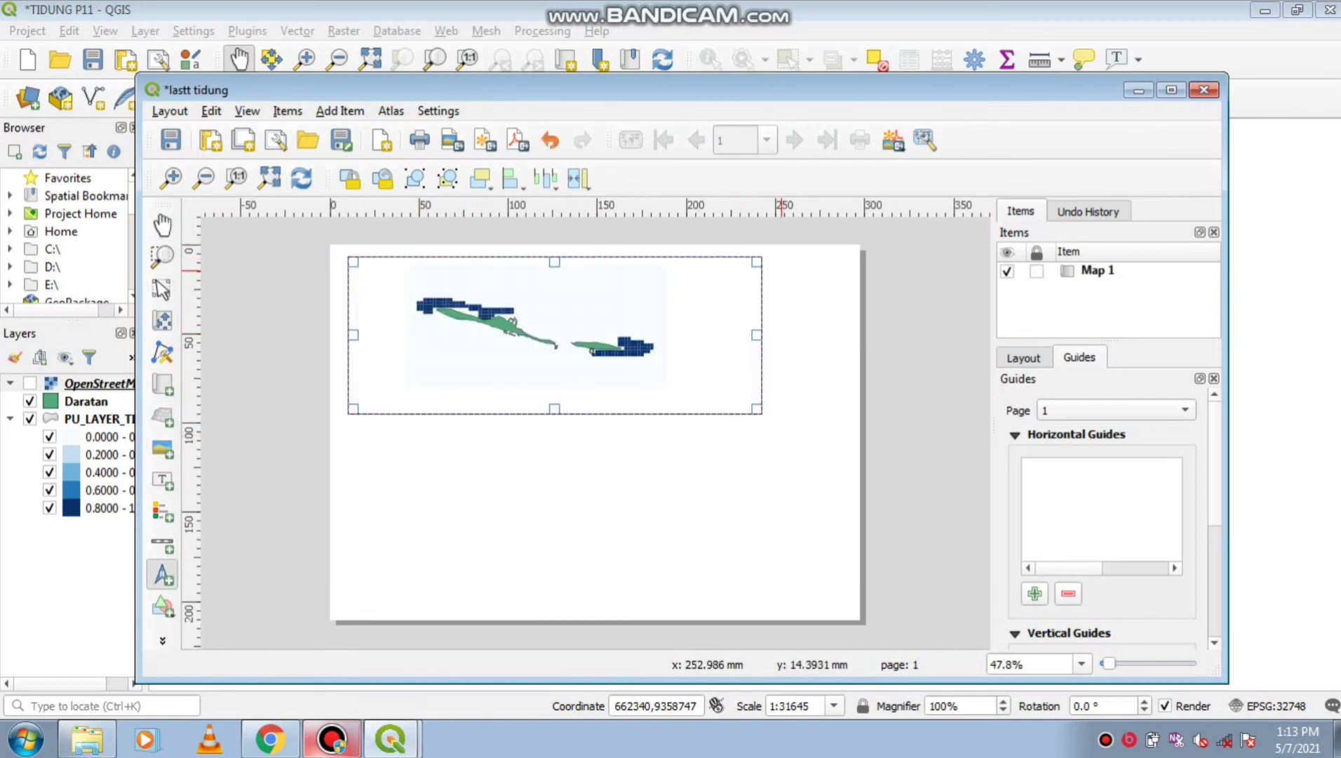
pyautogui.moveTo(781, 270); pyautogui.dragTo(814, 313)
pyautogui.click(162, 544)
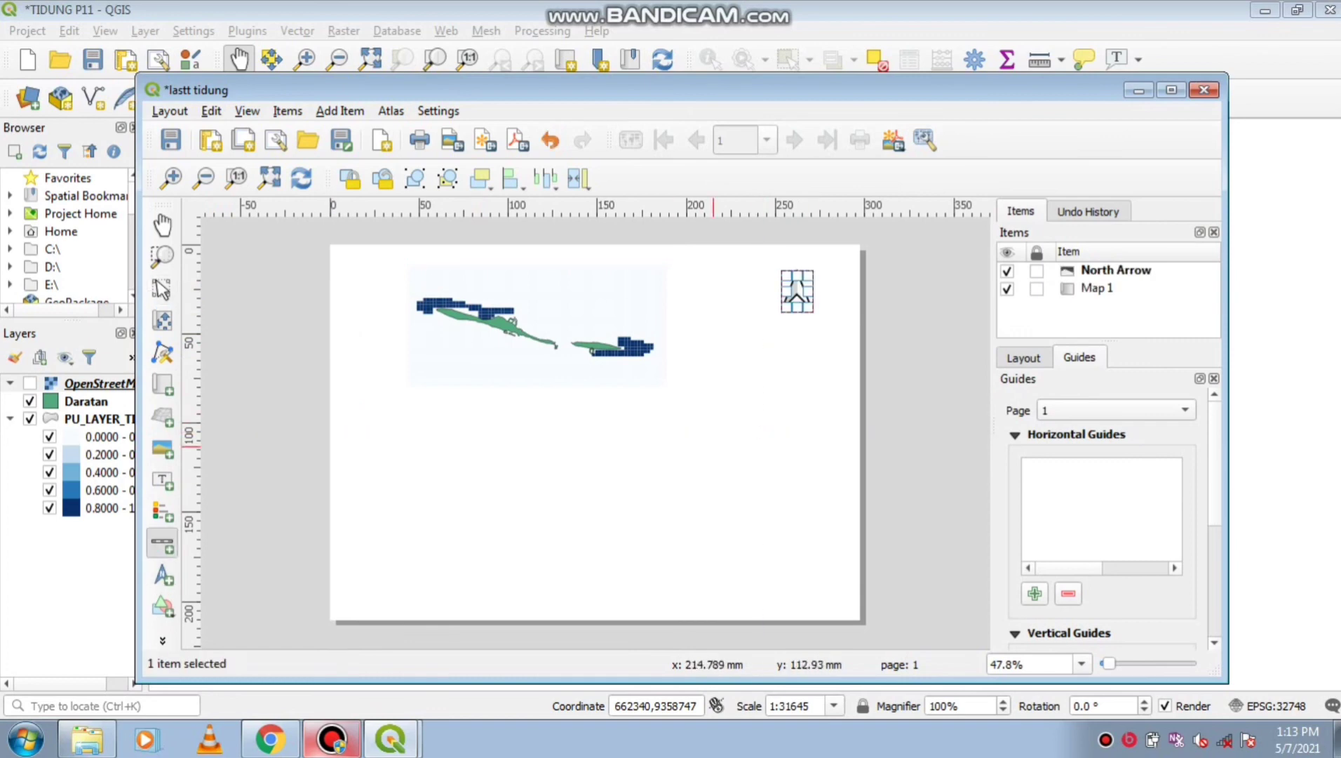
pyautogui.moveTo(700, 414); pyautogui.dragTo(846, 430)
# Add a legend in the lower-left part of the page and disable its automatic item updates
pyautogui.click(162, 513)
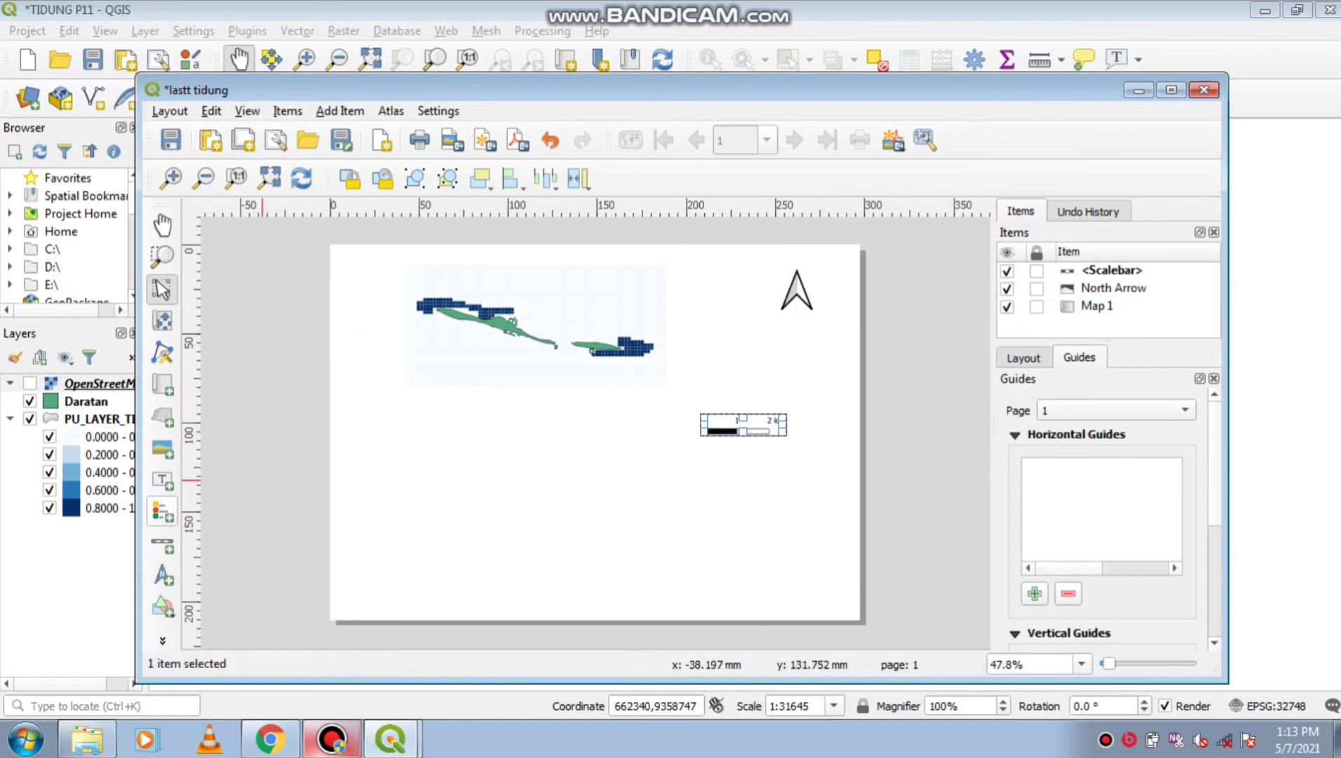
pyautogui.moveTo(371, 424); pyautogui.dragTo(480, 547)
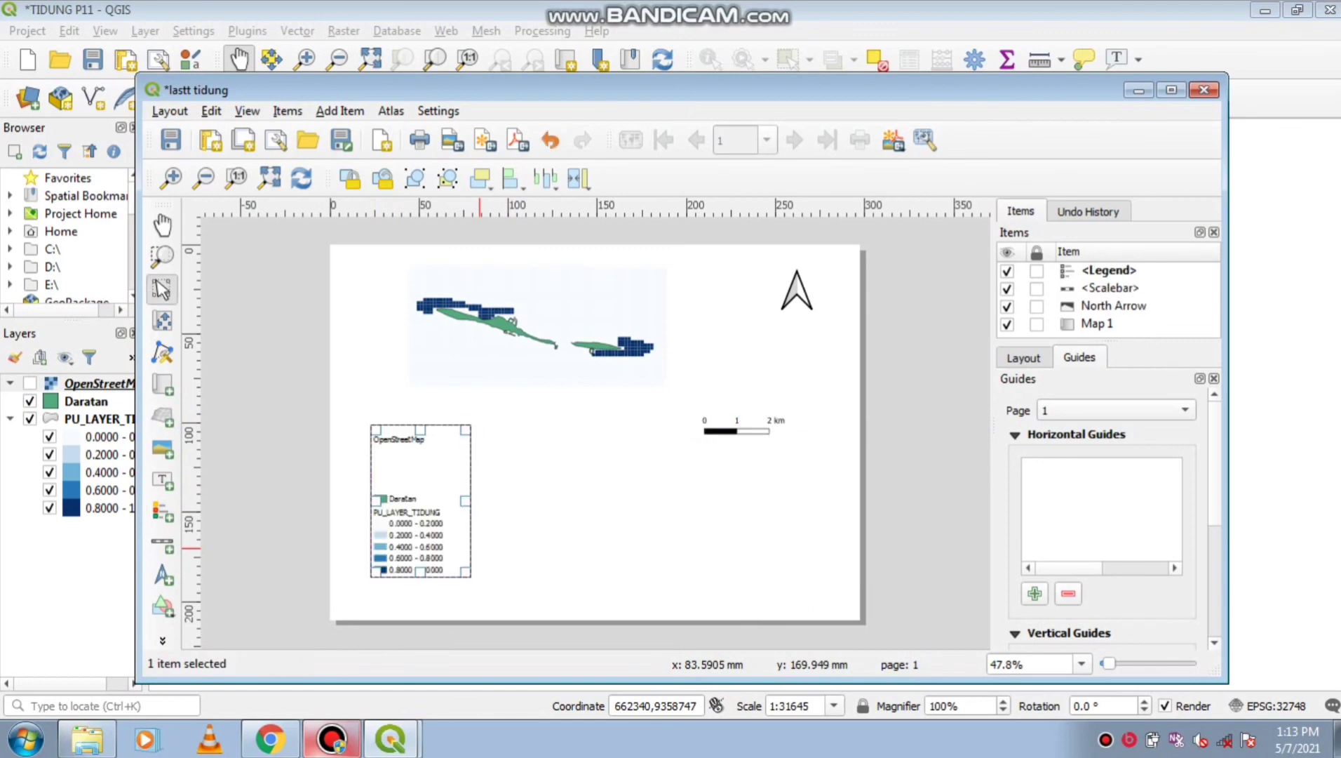
pyautogui.rightClick(432, 483)
pyautogui.click(503, 659)
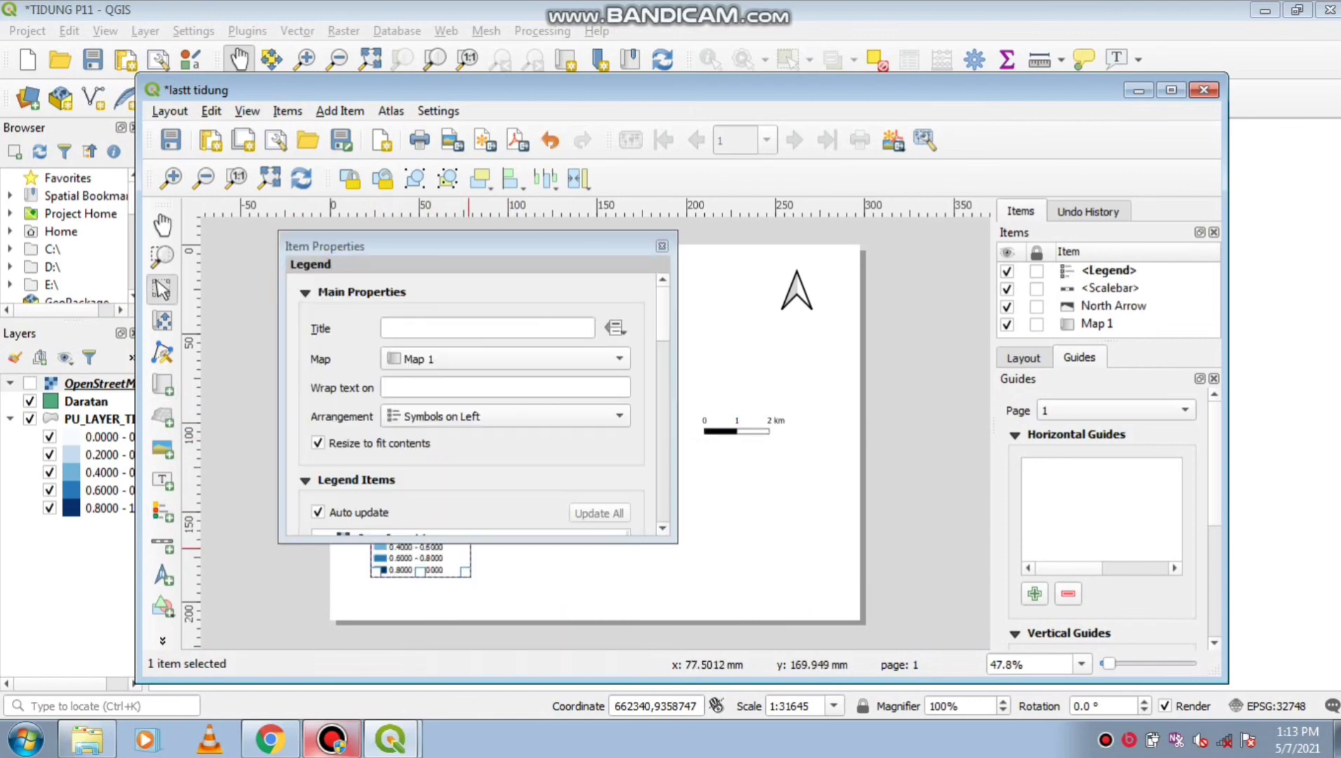
pyautogui.moveTo(661, 313); pyautogui.dragTo(662, 351)
pyautogui.click(318, 332)
# Hide the OpenStreetMap and PU_LAYER_TIDUNG headings in the legend
pyautogui.rightClick(367, 356)
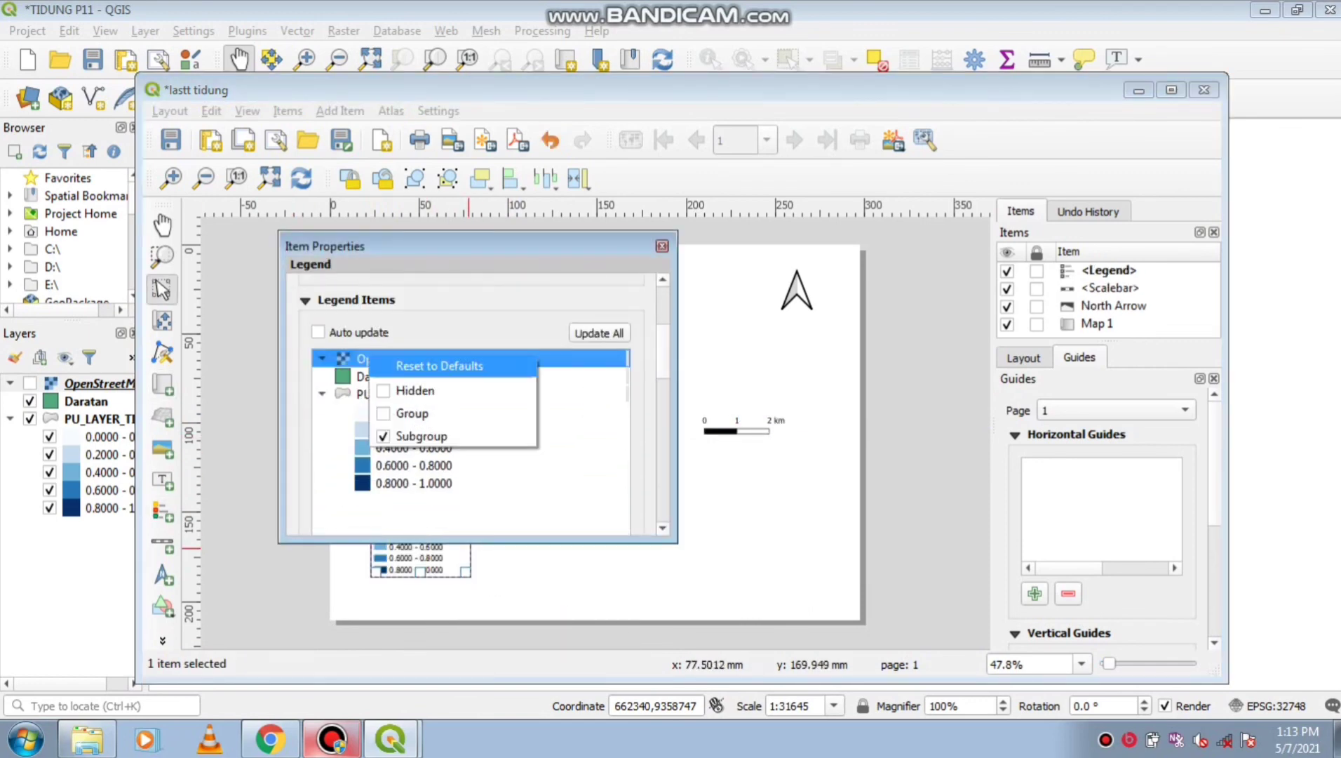
pyautogui.click(414, 390)
pyautogui.rightClick(360, 373)
pyautogui.click(393, 406)
pyautogui.rightClick(323, 384)
pyautogui.click(357, 421)
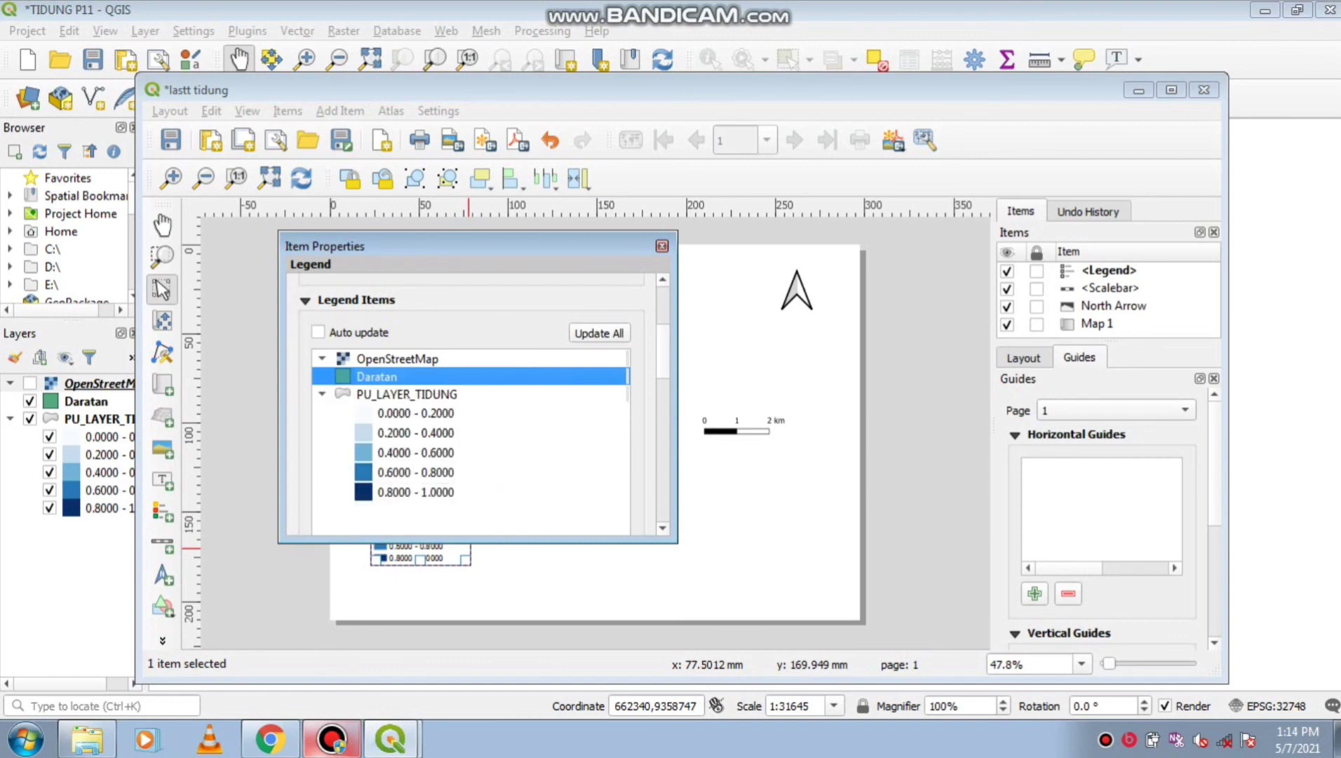
pyautogui.click(393, 394)
pyautogui.rightClick(442, 393)
pyautogui.click(491, 429)
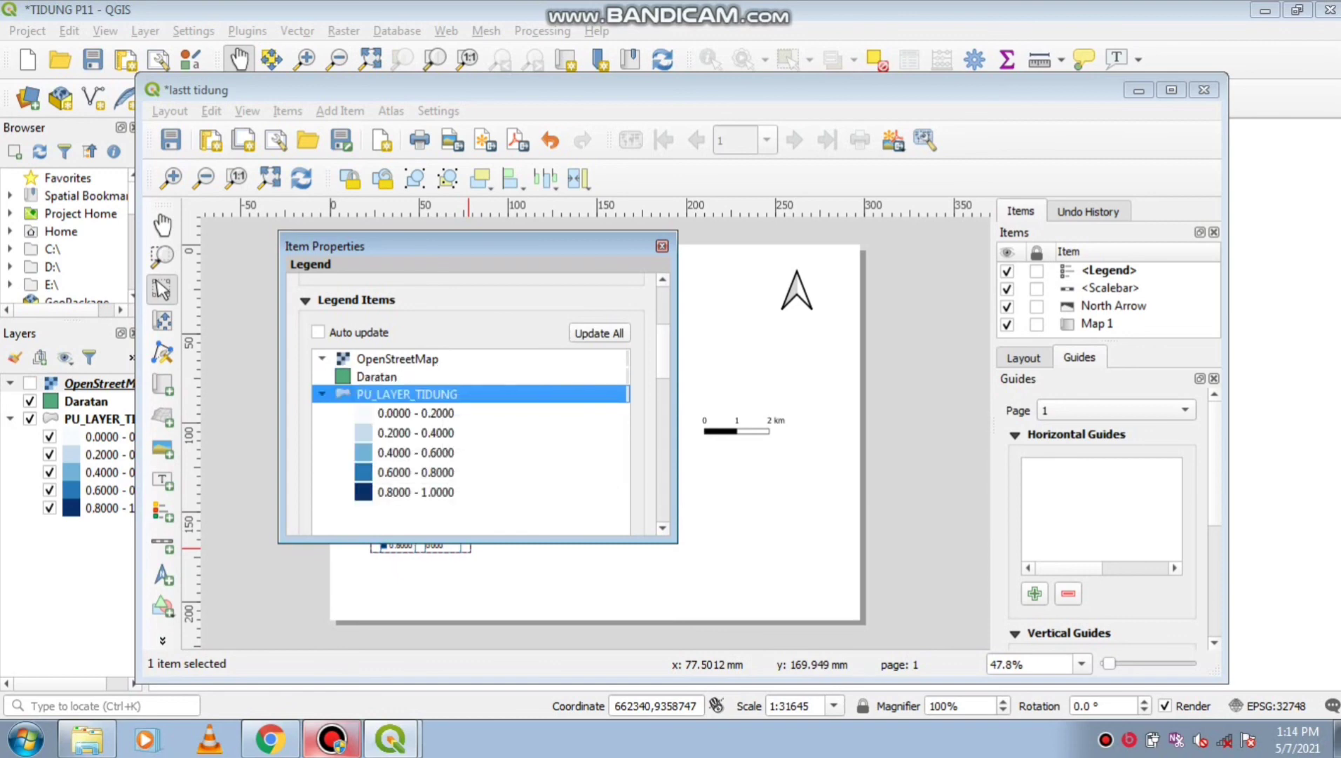
# Set the font size of the legend's item labels to 18
pyautogui.scroll(-5, 477, 421)
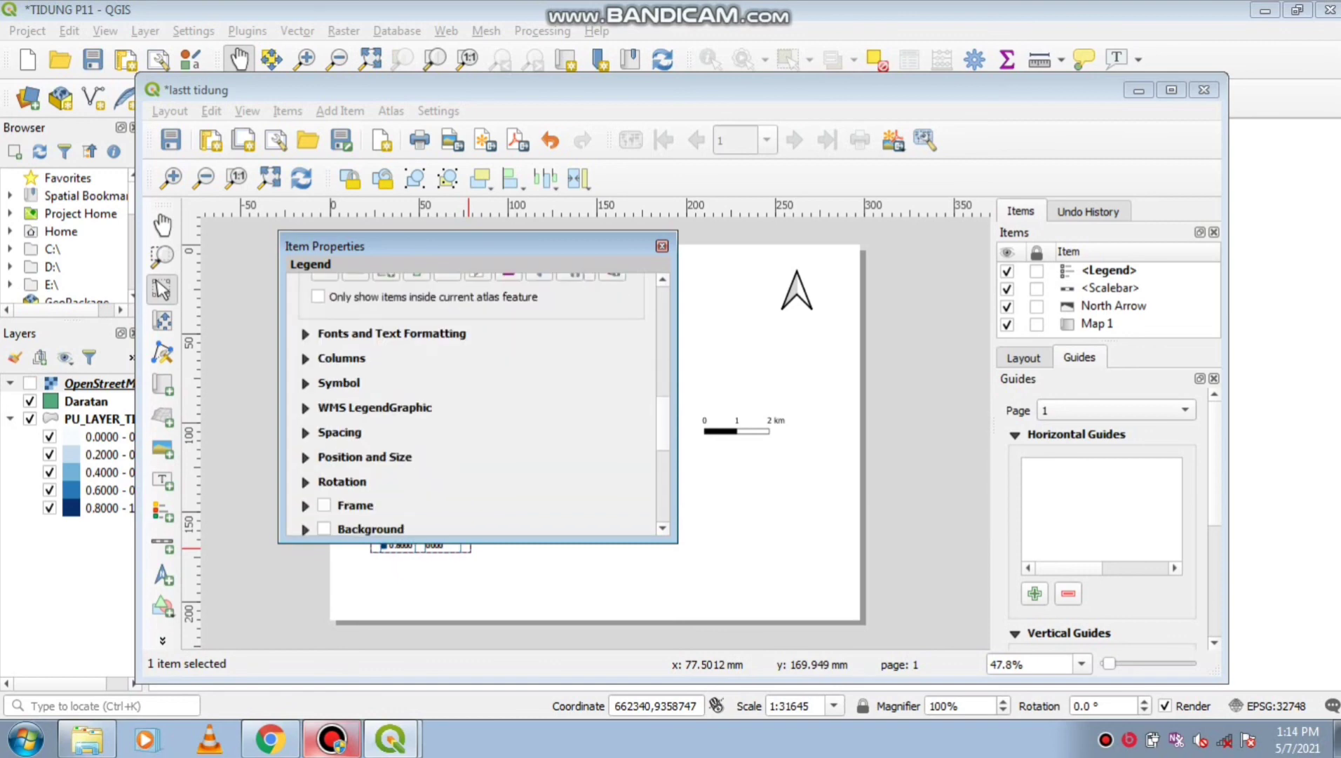
pyautogui.click(392, 333)
pyautogui.scroll(-3, 477, 407)
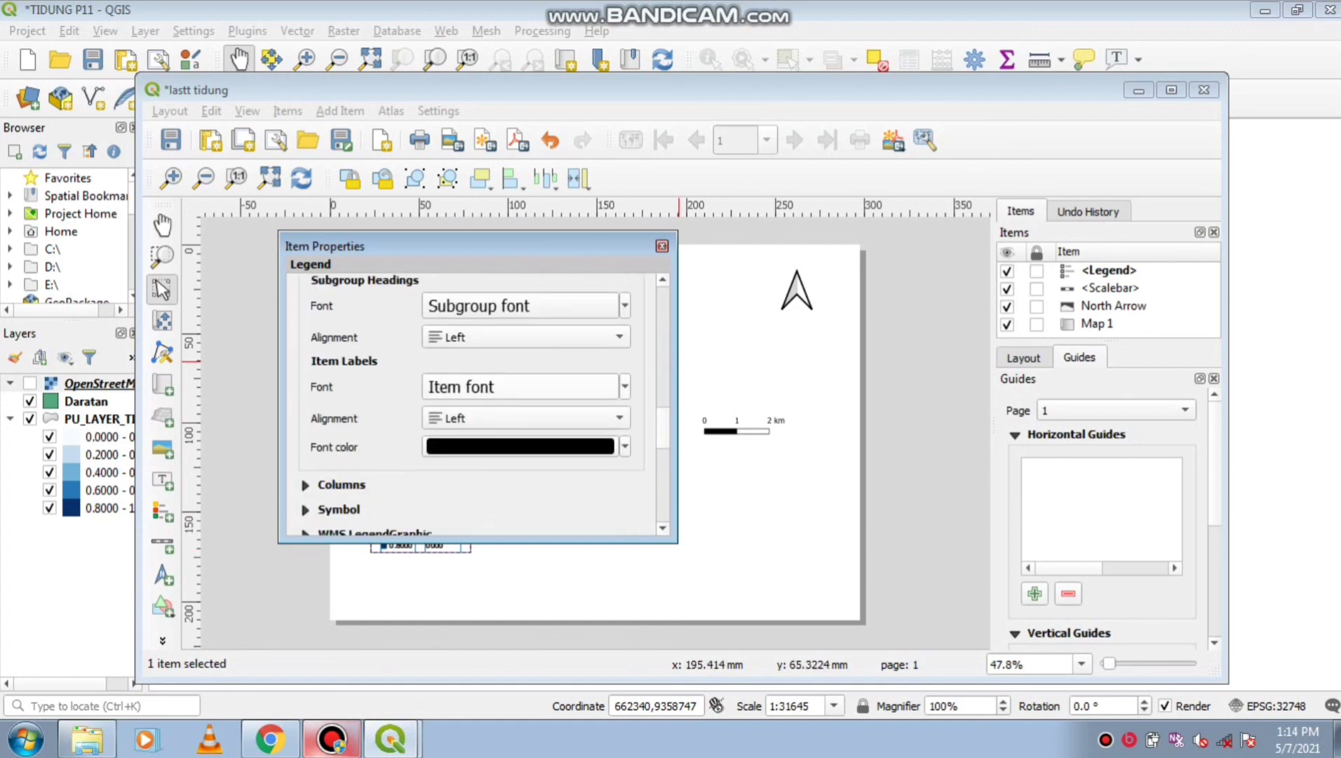
pyautogui.click(533, 387)
pyautogui.scroll(-2, 867, 295)
pyautogui.click(867, 339)
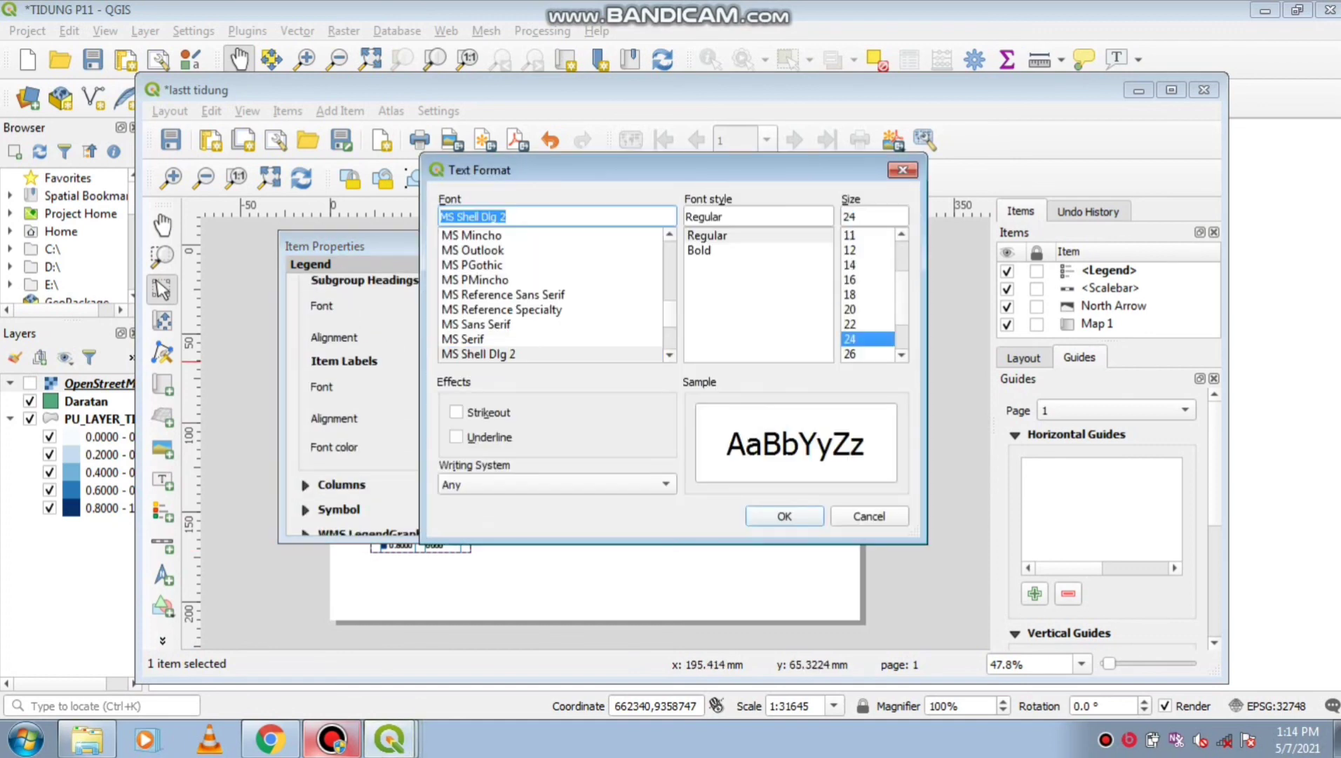
pyautogui.click(867, 295)
# Set the legend's item label font to Times New Roman Bold and move the legend slightly down and left on the page
pyautogui.click(479, 353)
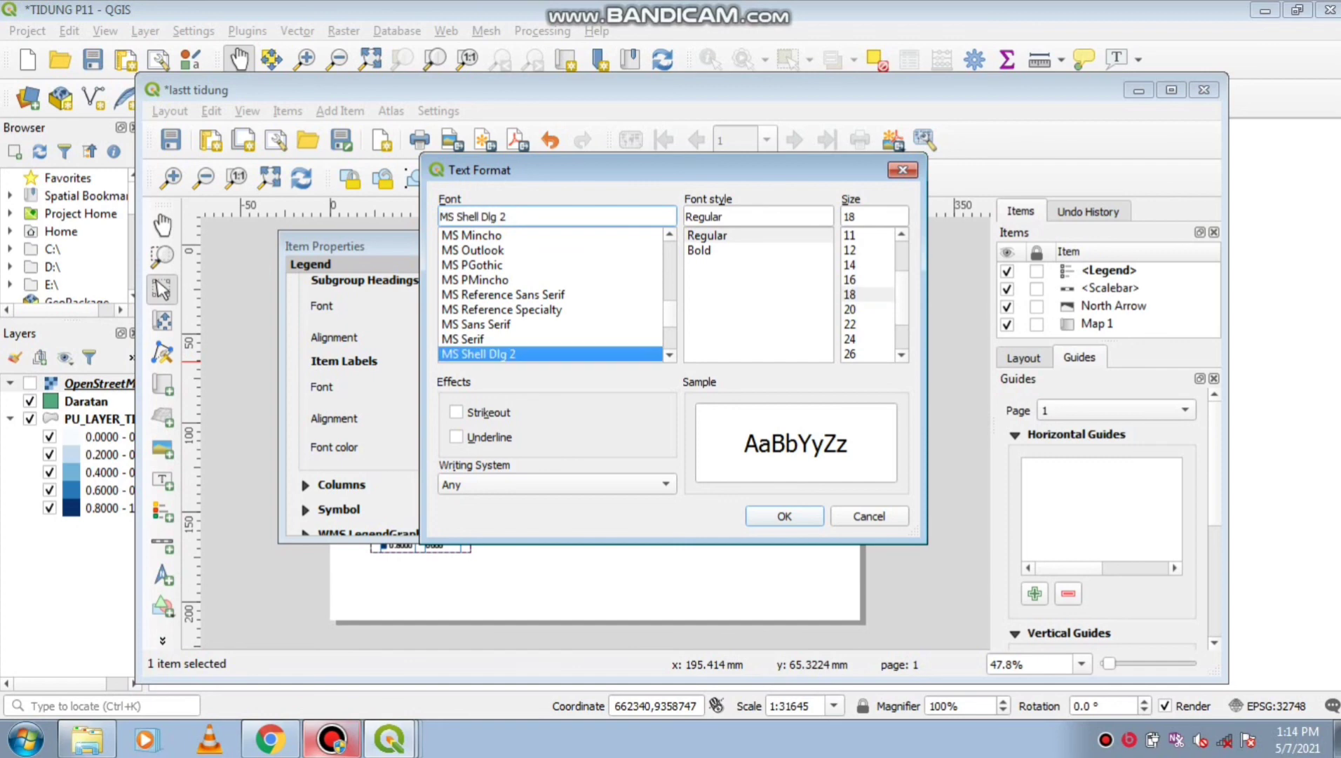
pyautogui.press('i')
pyautogui.press('t')
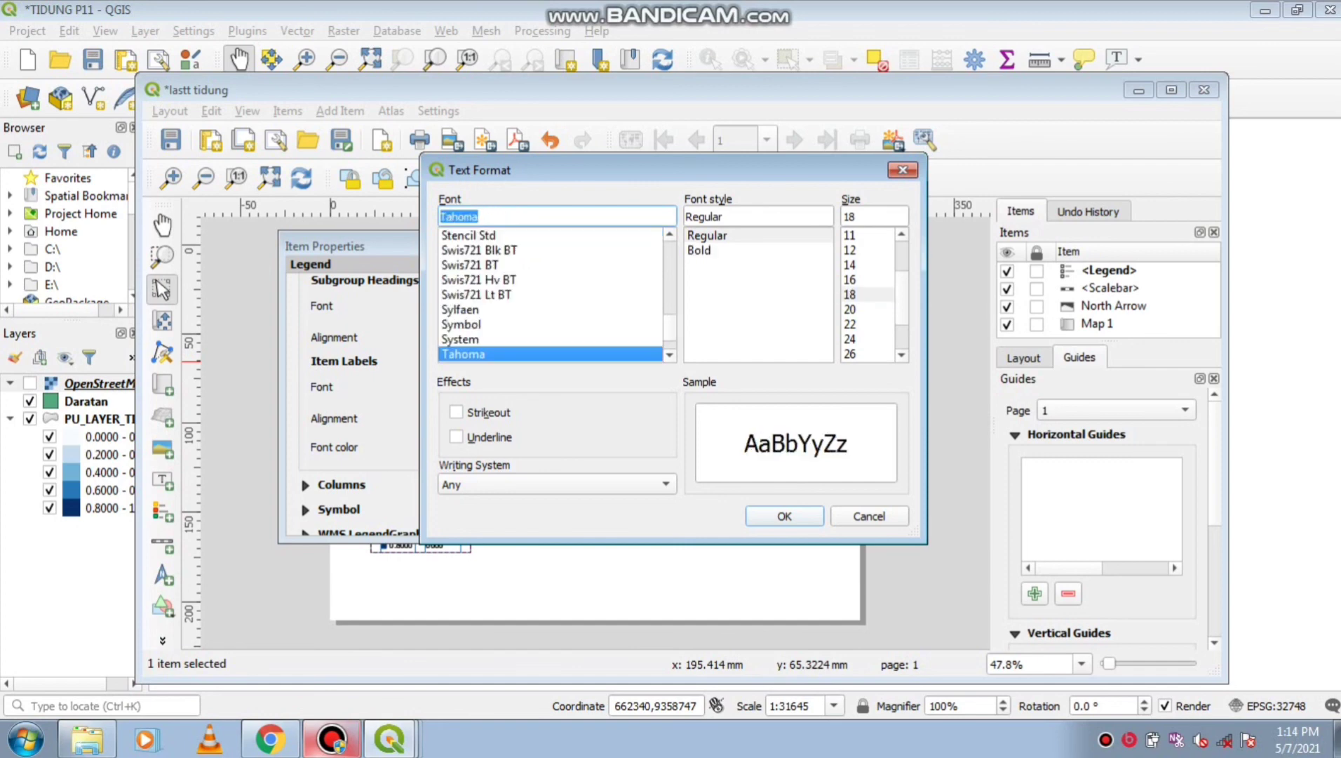
pyautogui.press('i')
pyautogui.press('m')
pyautogui.press('t')
pyautogui.press('i')
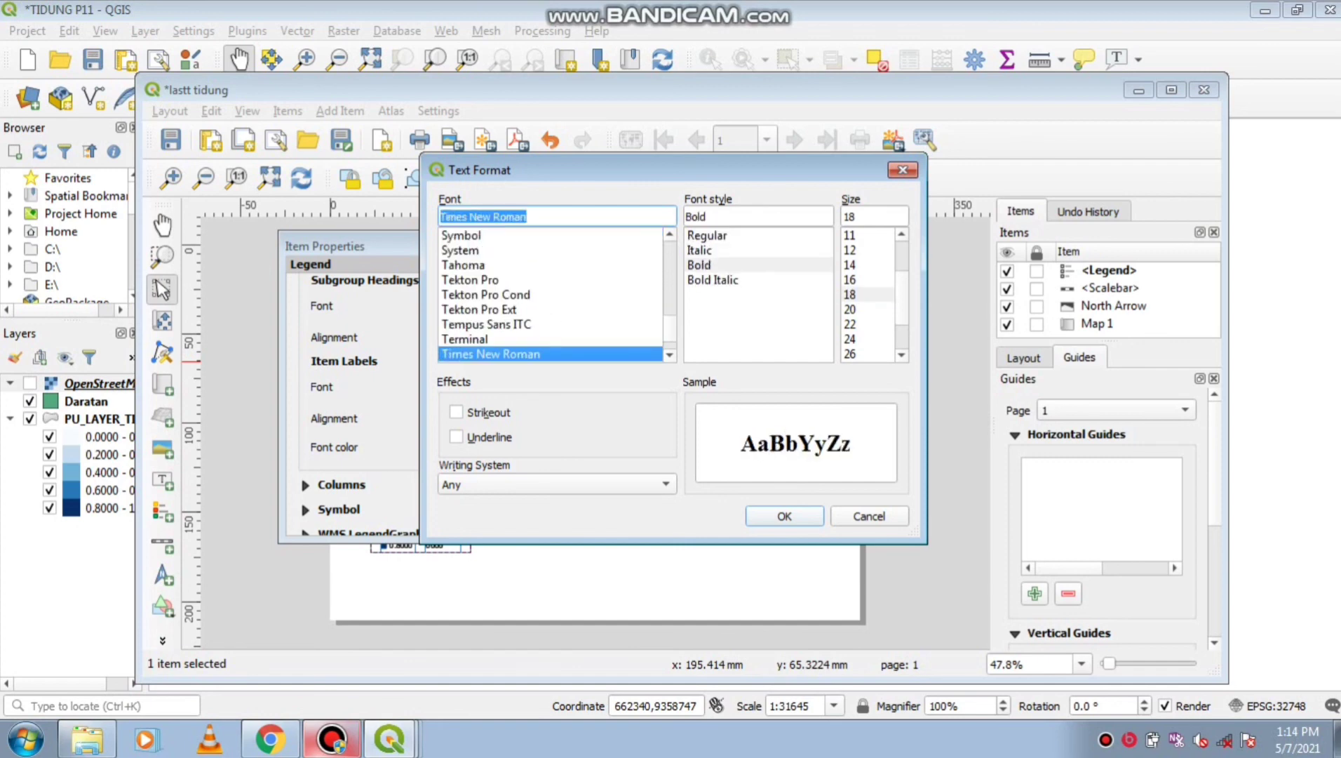
pyautogui.click(784, 515)
pyautogui.click(662, 245)
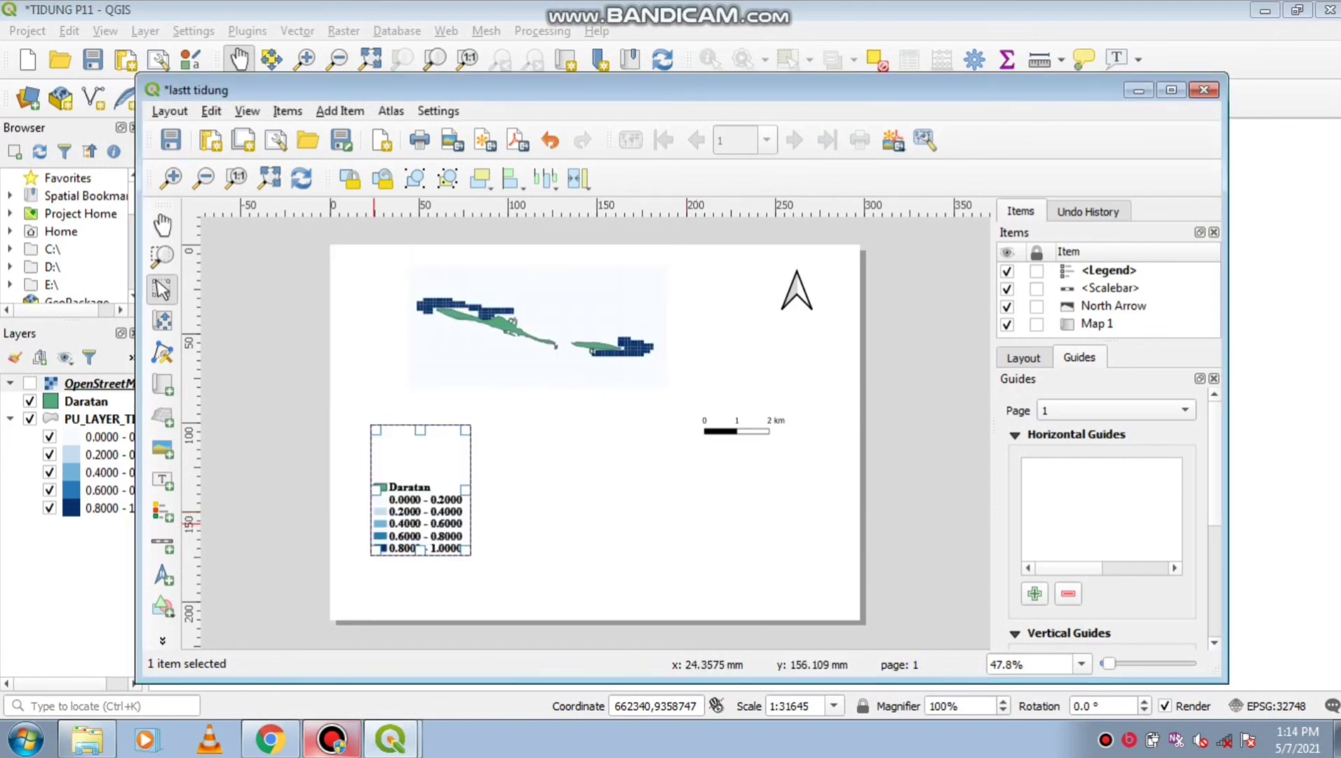
pyautogui.moveTo(415, 486); pyautogui.dragTo(409, 497)
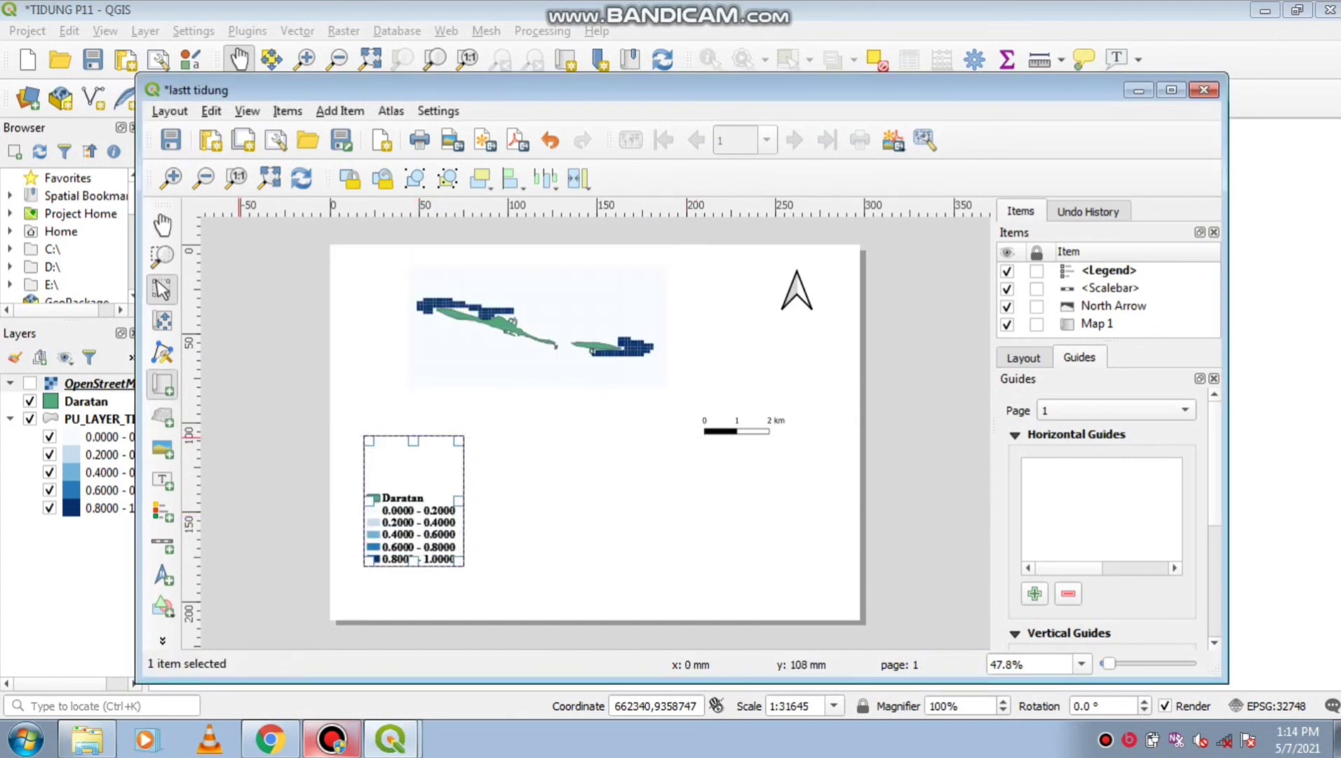
pyautogui.click(163, 385)
pyautogui.moveTo(489, 443); pyautogui.dragTo(721, 566)
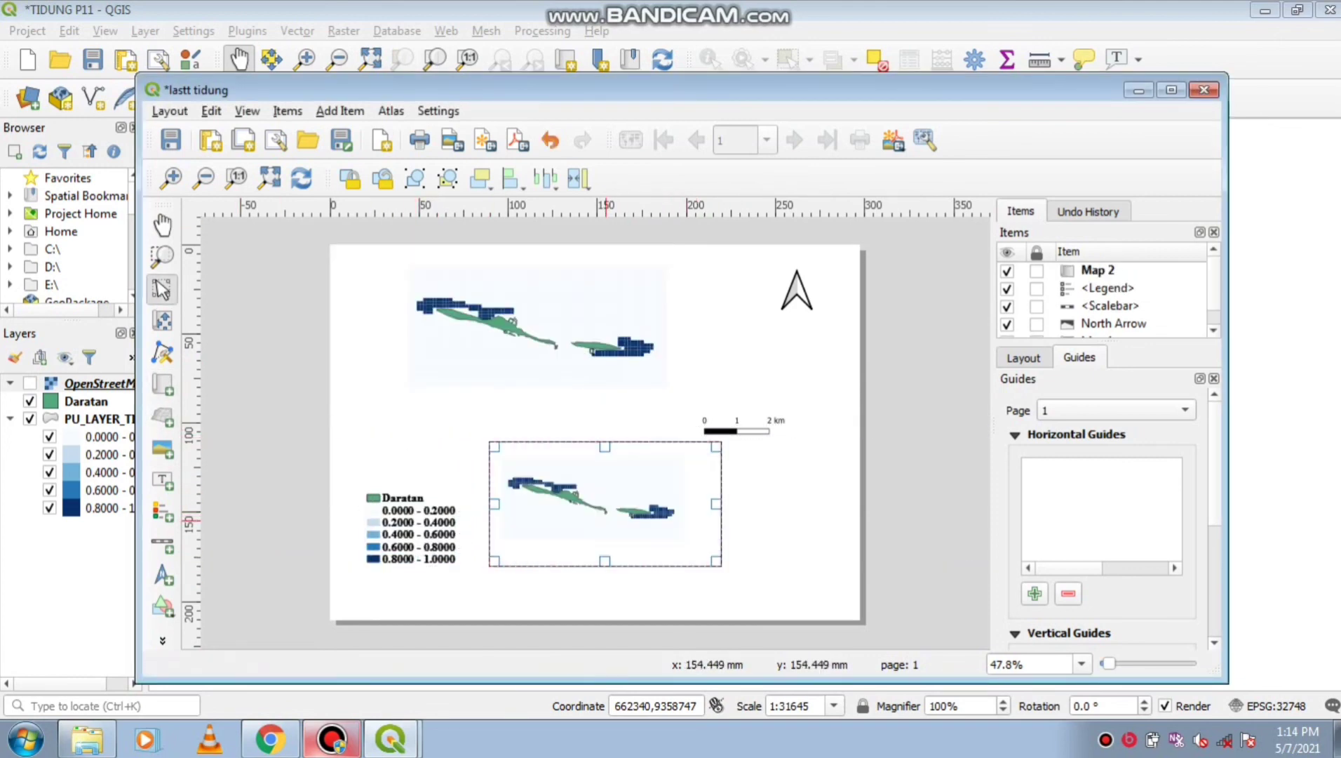
pyautogui.press('Delete')
# Return to the main project map and turn the OpenStreetMap layer back on
pyautogui.click(1138, 90)
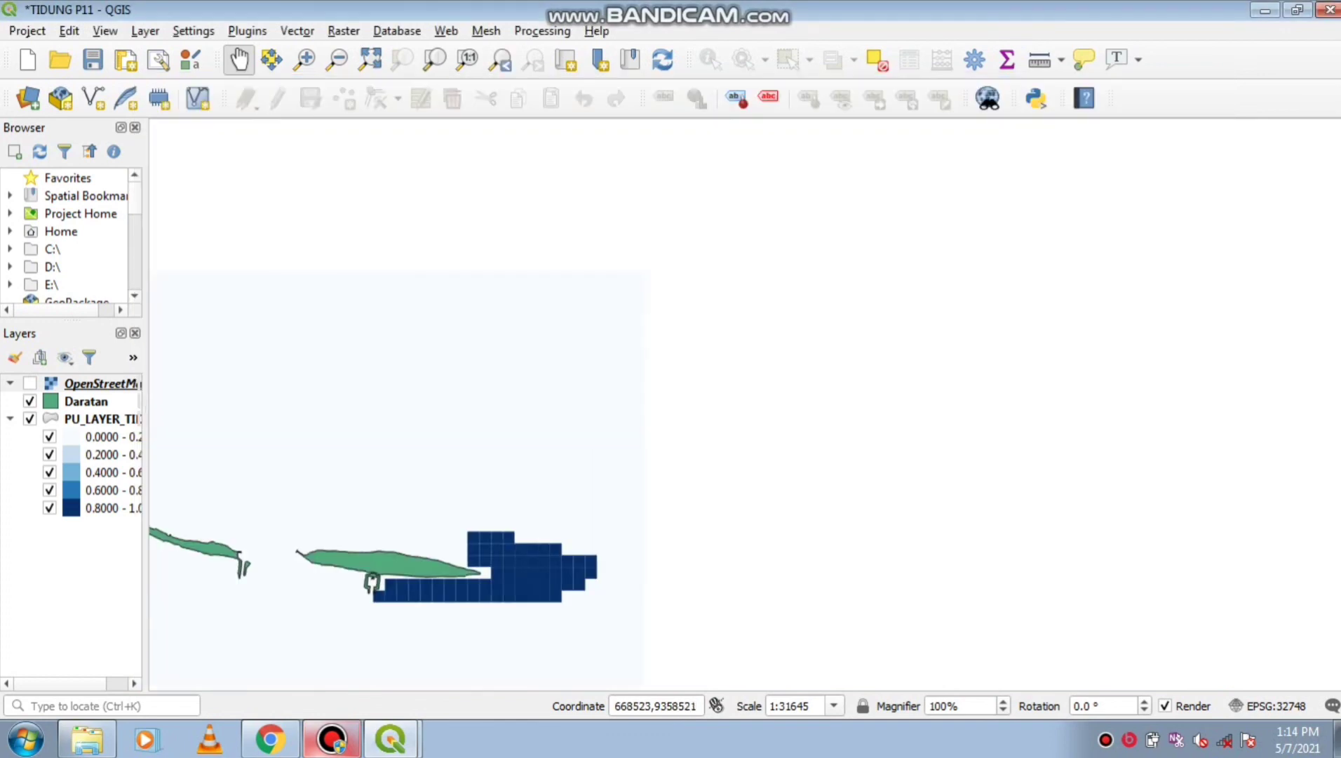
pyautogui.moveTo(480, 516); pyautogui.dragTo(1031, 410)
pyautogui.click(100, 383)
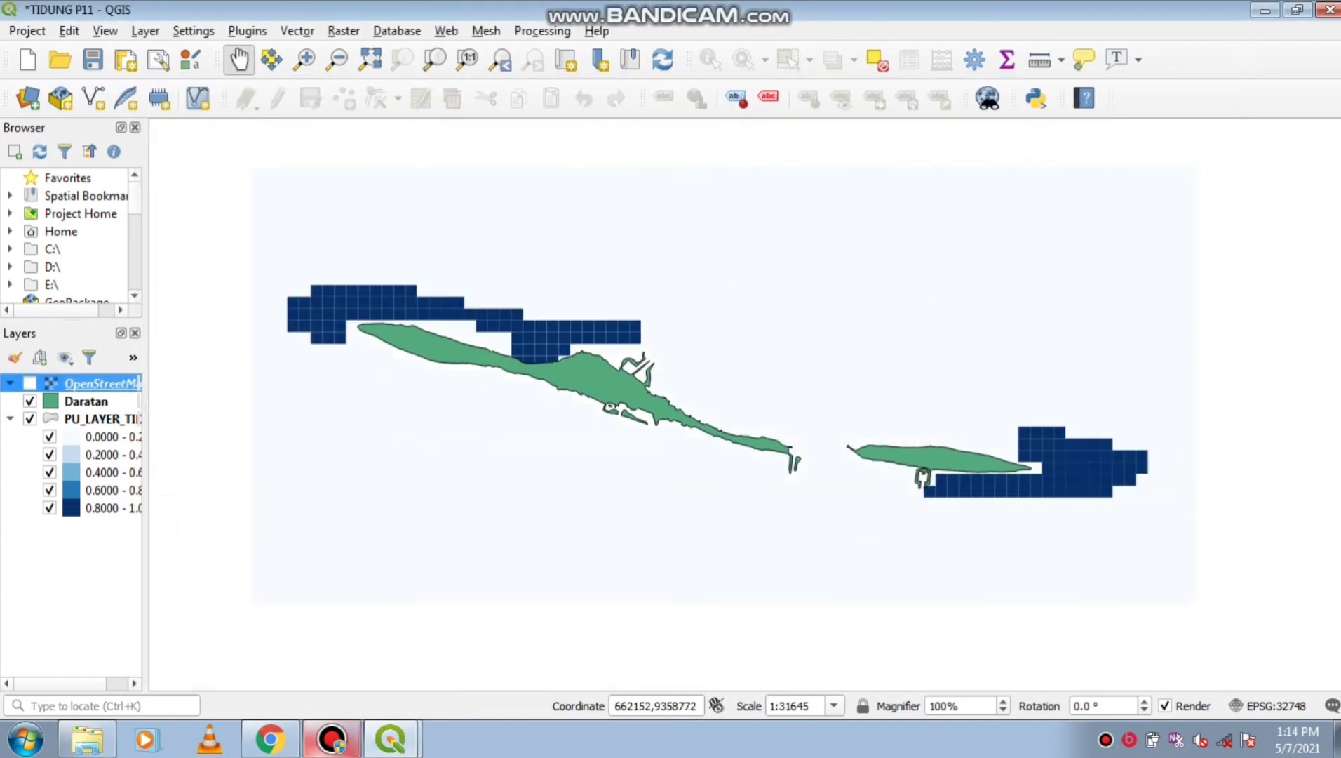
pyautogui.click(29, 383)
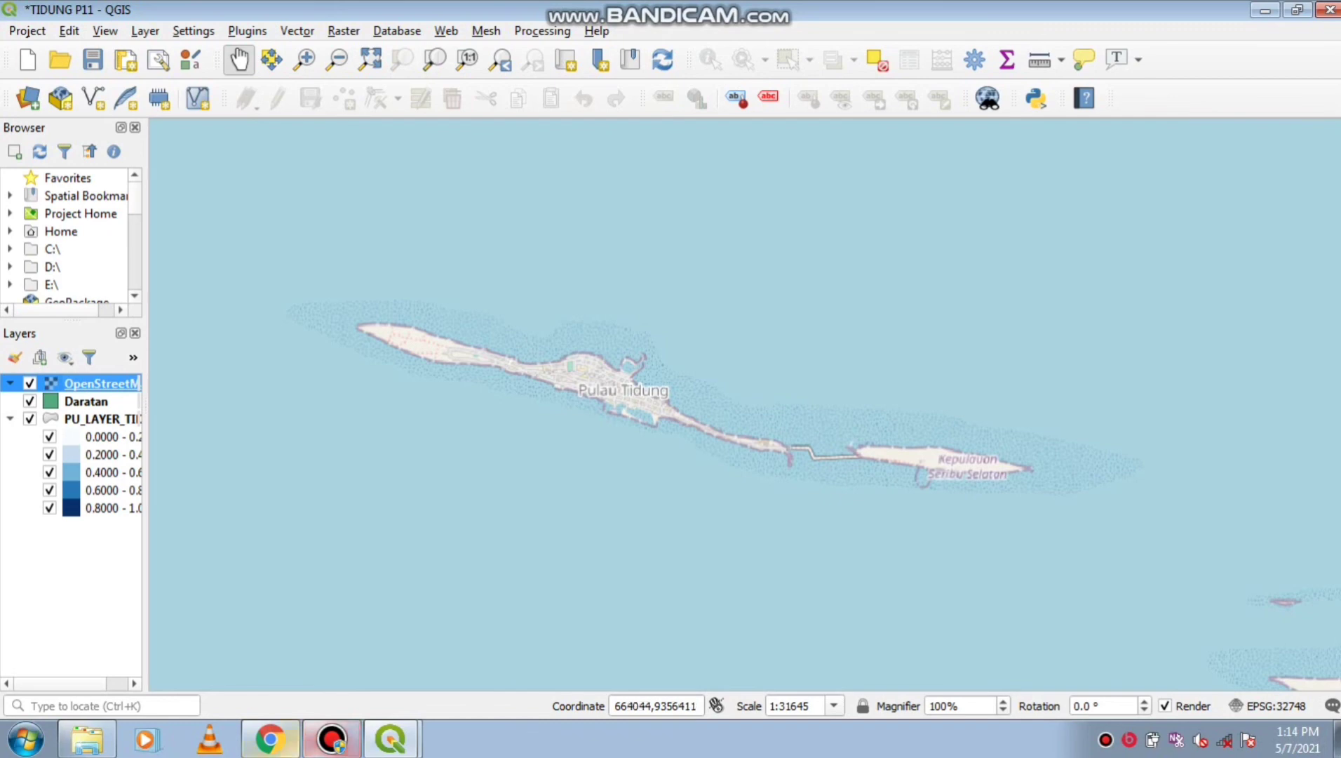
# Add a second map showing OpenStreetMap to the right of the legend in the "lastt tidung" layout
pyautogui.click(372, 695)
pyautogui.click(162, 384)
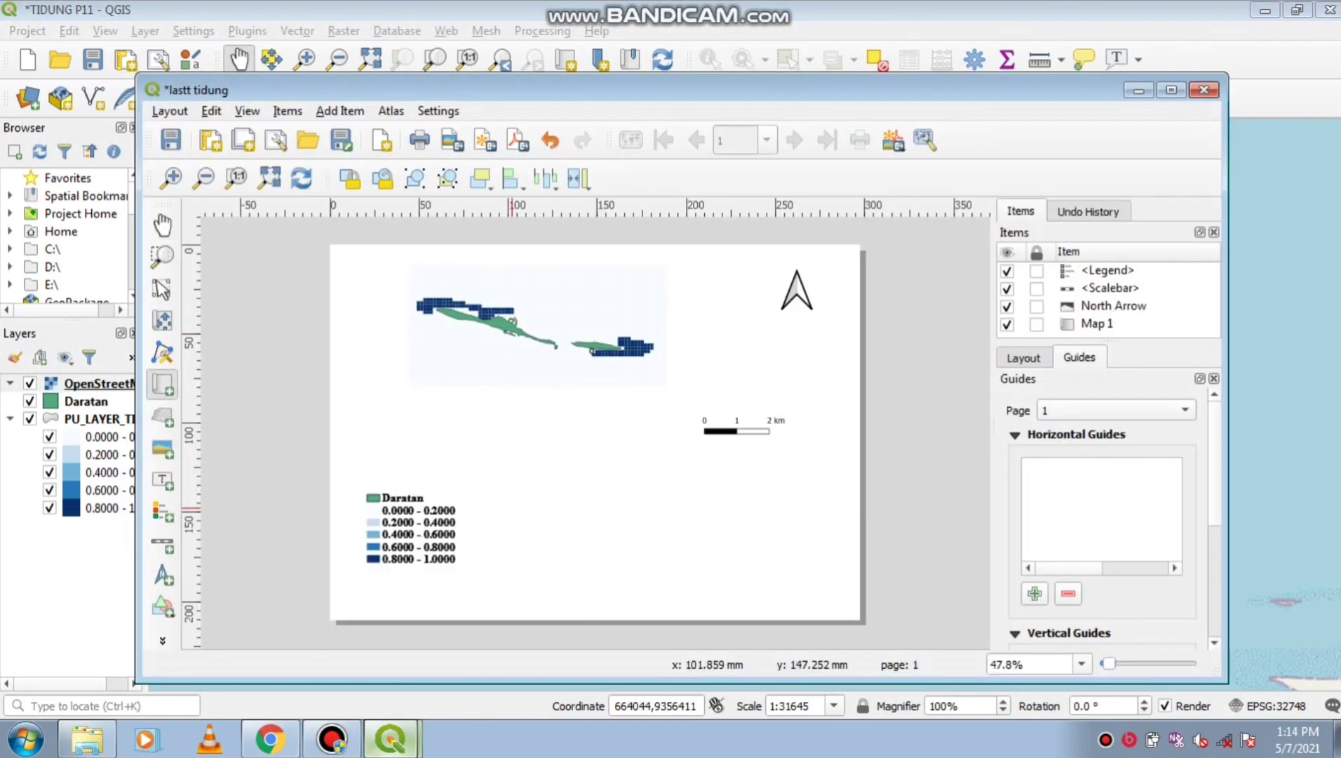
pyautogui.moveTo(484, 474); pyautogui.dragTo(711, 584)
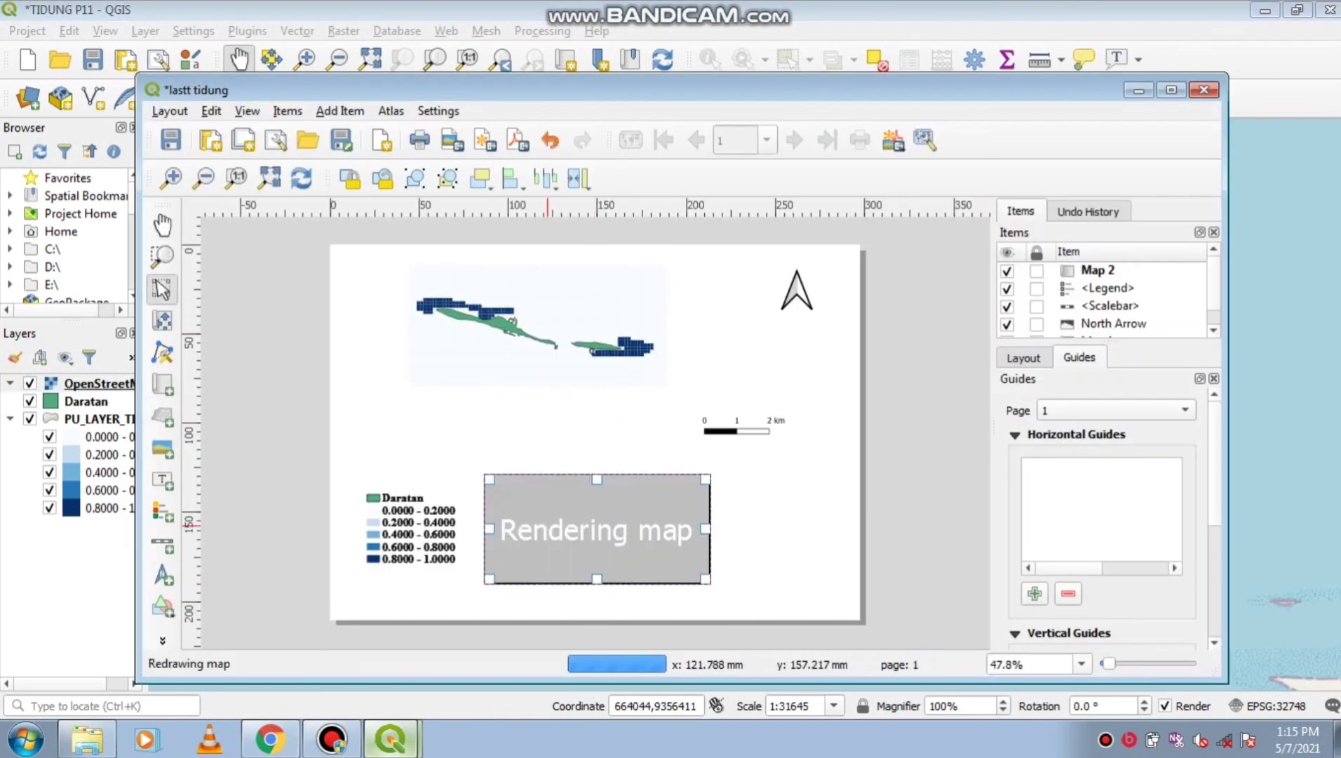
# Add a picture in the page's upper-left corner and load the round blue logo as its image
pyautogui.click(163, 449)
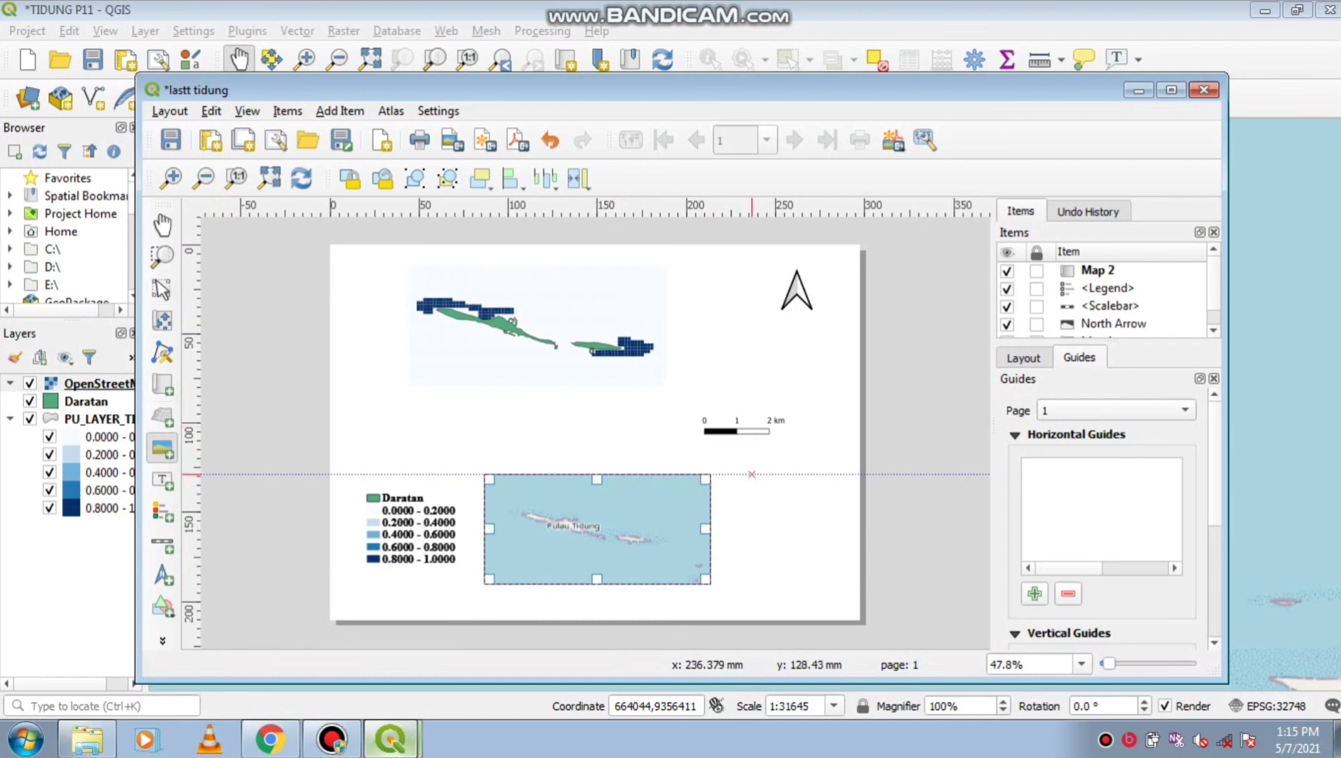
pyautogui.moveTo(364, 279); pyautogui.dragTo(396, 313)
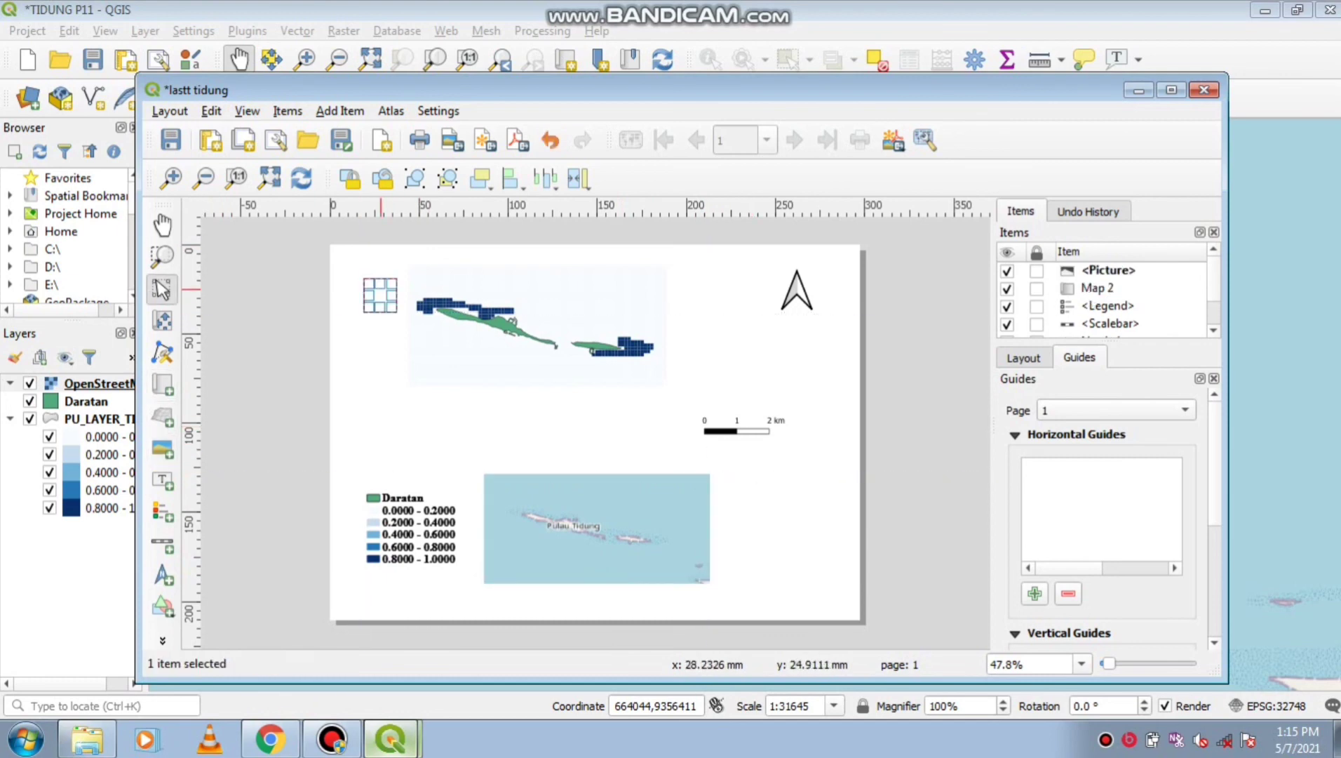
pyautogui.rightClick(379, 291)
pyautogui.click(449, 463)
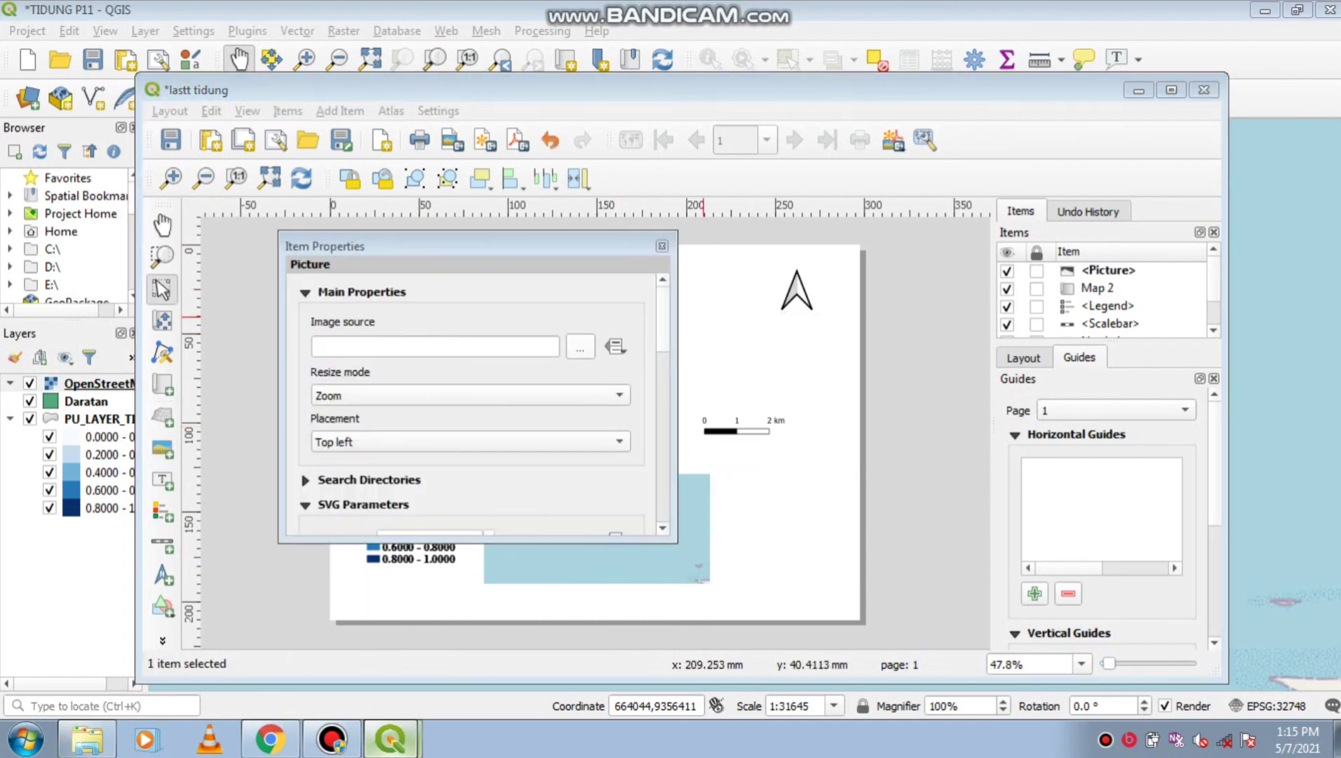
pyautogui.click(580, 347)
pyautogui.doubleClick(872, 533)
pyautogui.click(662, 246)
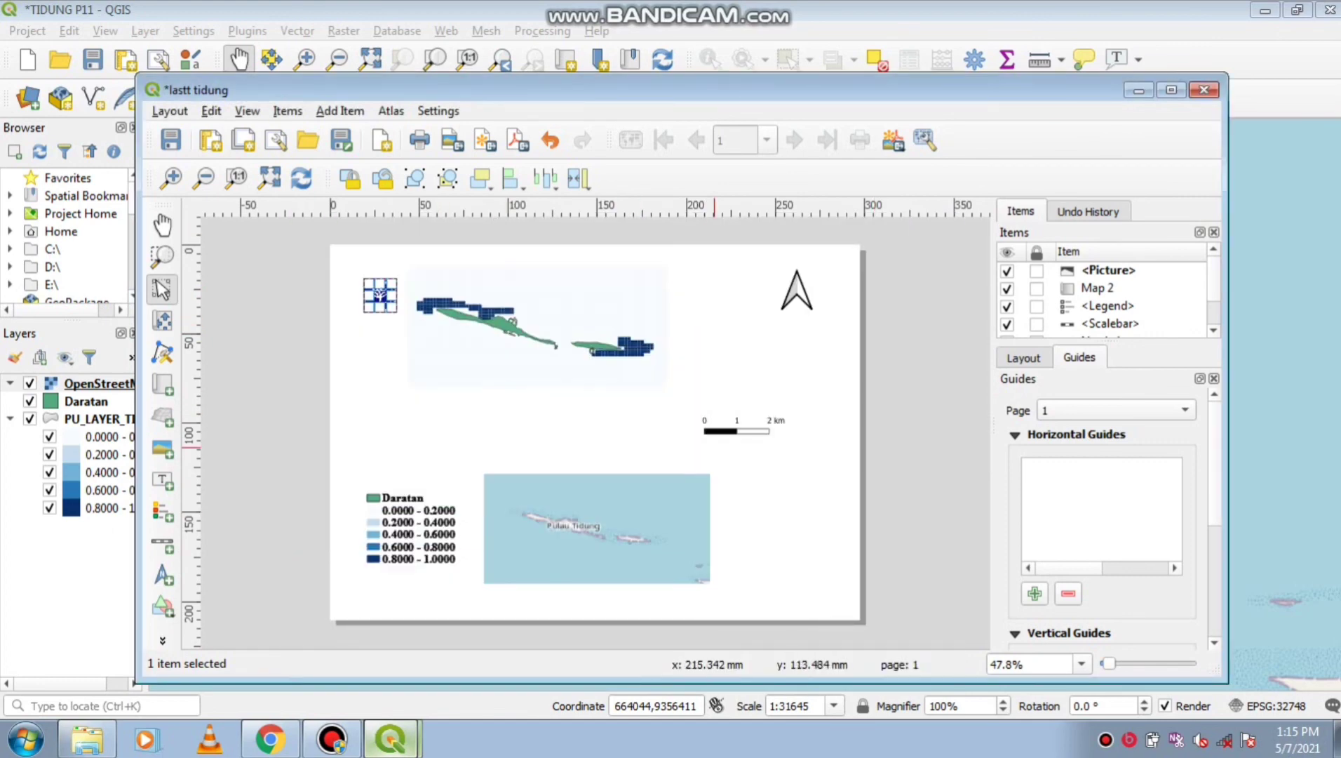
# Add a label for the title at the top centre of the page
pyautogui.click(163, 480)
pyautogui.moveTo(504, 270); pyautogui.dragTo(670, 295)
pyautogui.rightClick(573, 280)
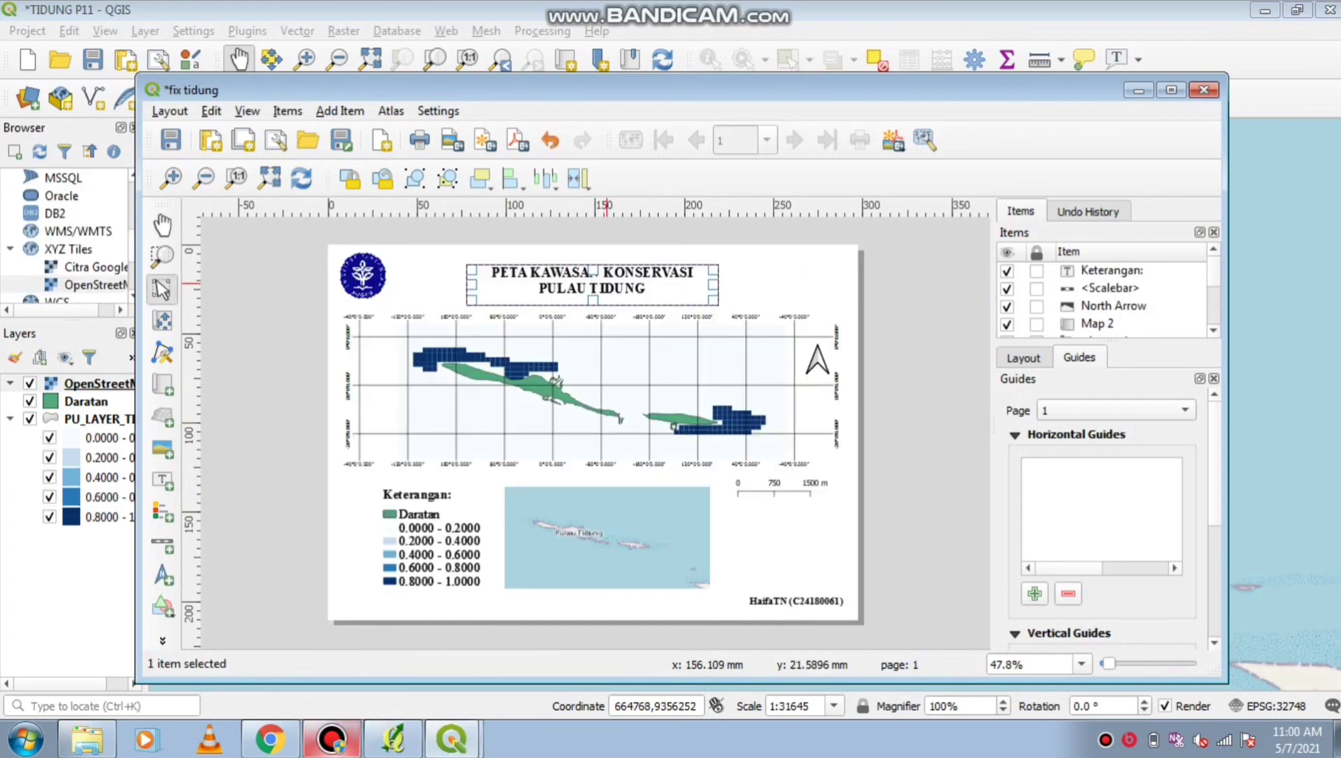
# Open the font settings of the title label "PETA KAWASAN KONSERVASI PULAU TIDUNG" in the "fix tidung" layout
pyautogui.rightClick(607, 284)
pyautogui.click(677, 460)
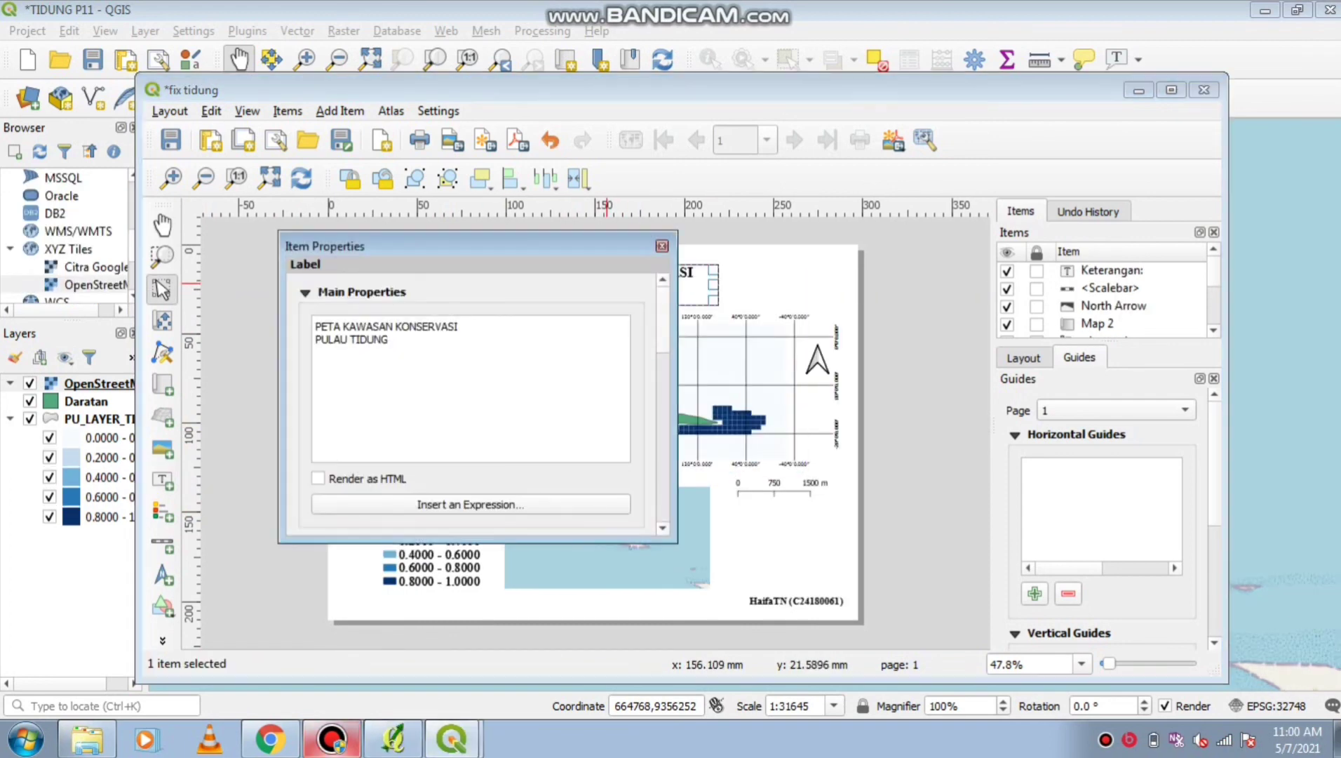
pyautogui.scroll(-4, 477, 404)
pyautogui.click(464, 365)
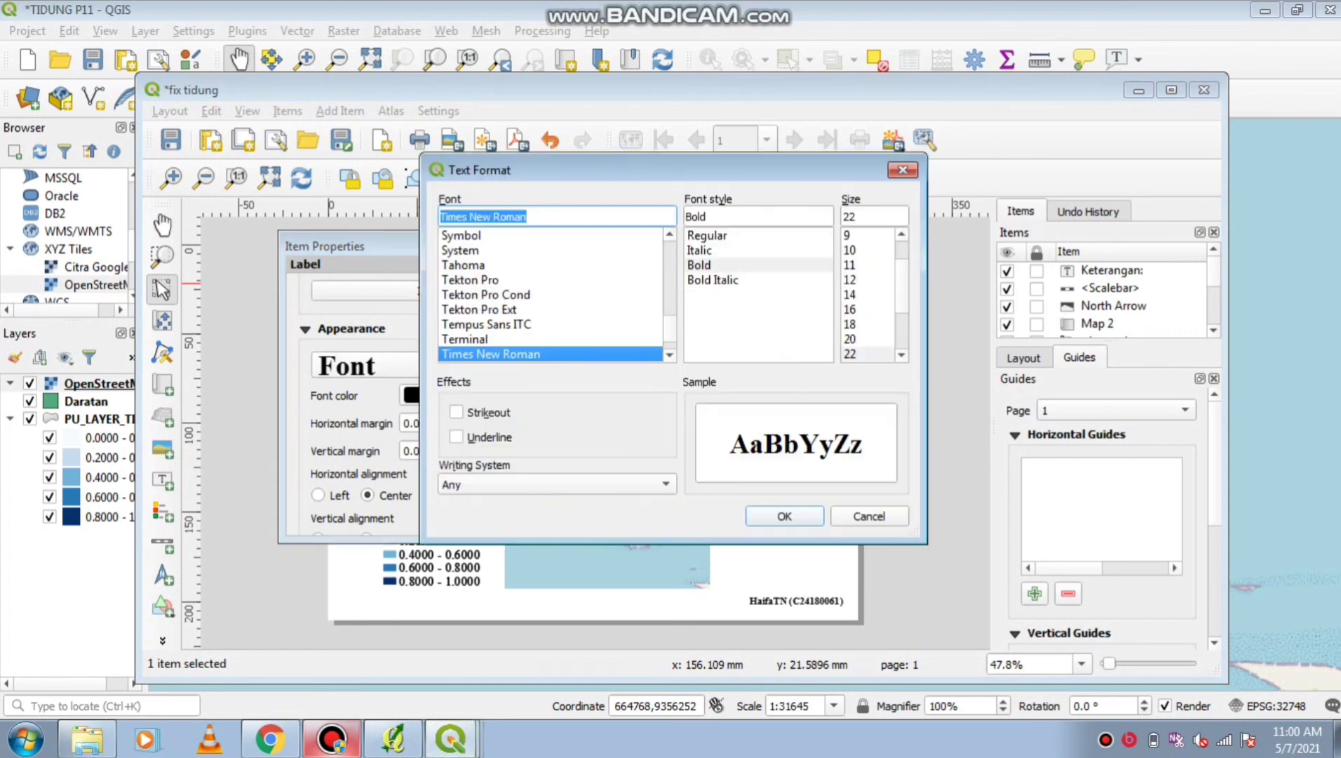